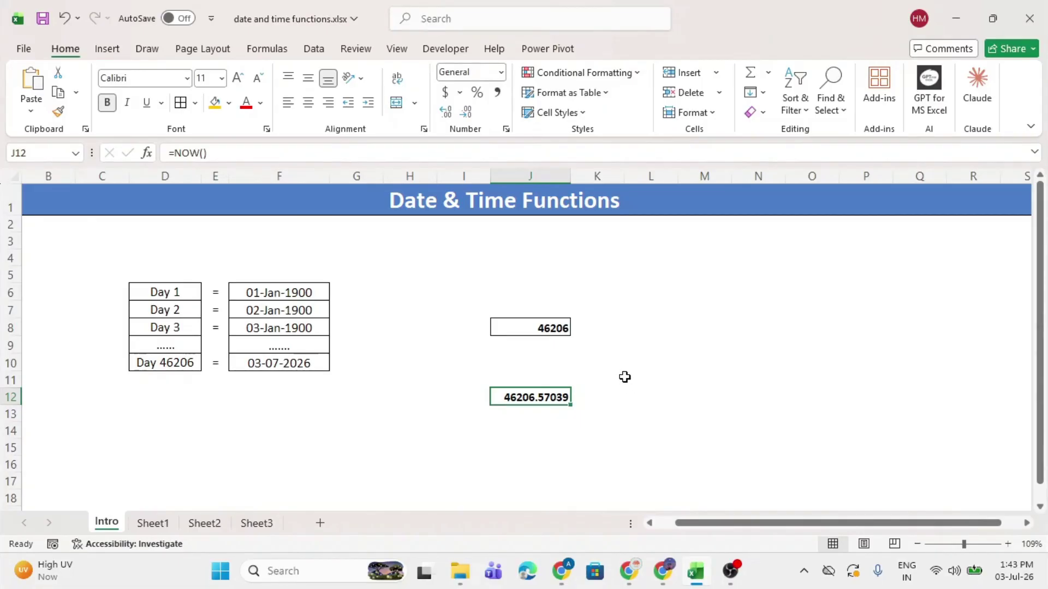
Step: Examine how the day numbers in D6:D10 pair with the dates in F6:F10 and the serial numbers in J8 and J12
{"action": "key", "text": "Up"}
{"action": "key", "text": "Up"}
{"action": "key", "text": "Up"}
{"action": "key", "text": "Up"}
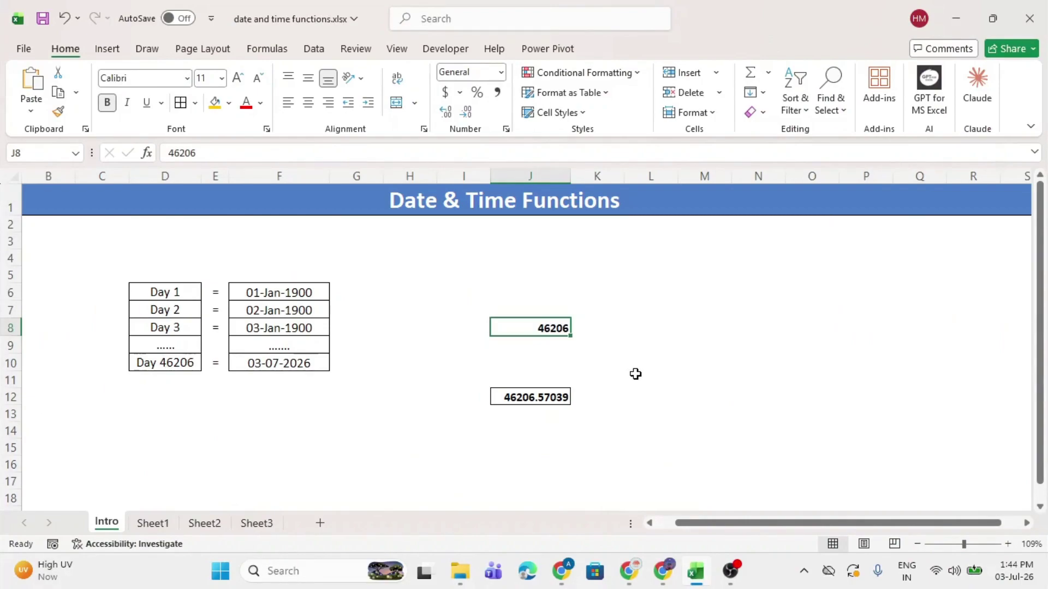
{"action": "left_click", "coordinate": [273, 292]}
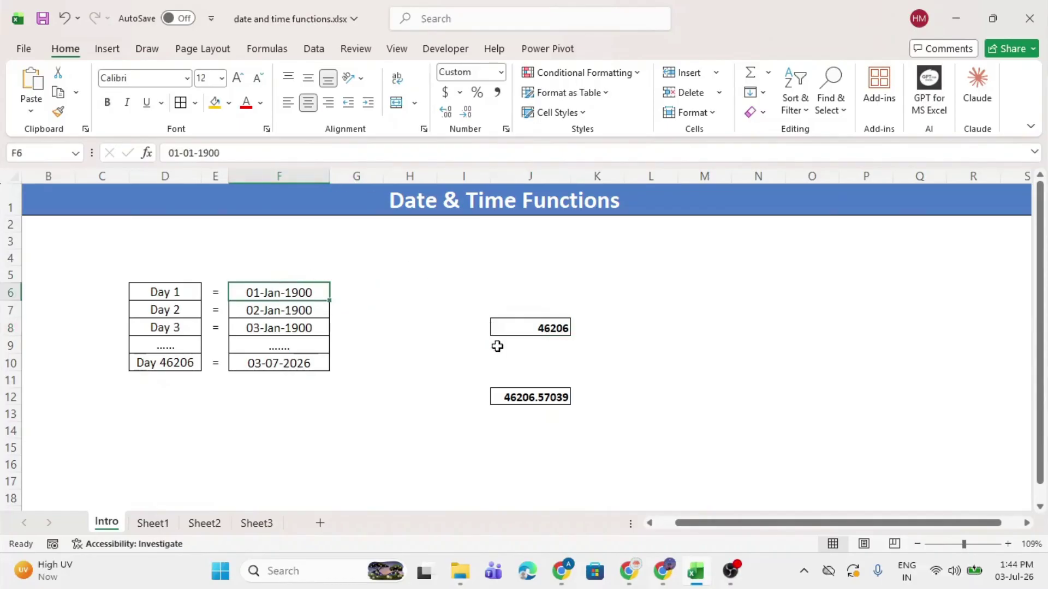
{"action": "left_click", "coordinate": [164, 290]}
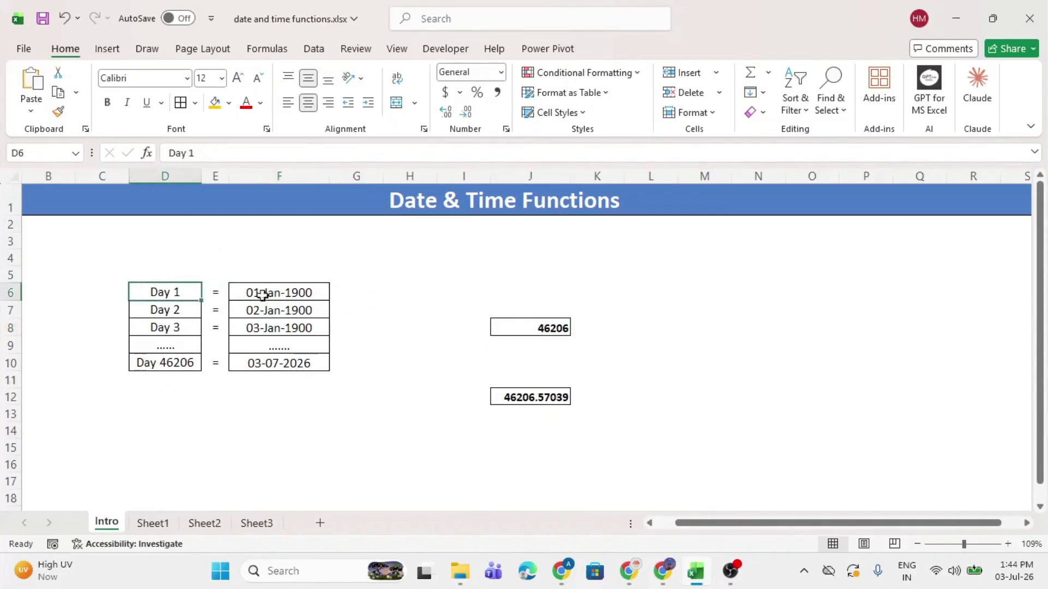
{"action": "left_click", "coordinate": [284, 293]}
{"action": "left_click", "coordinate": [172, 311]}
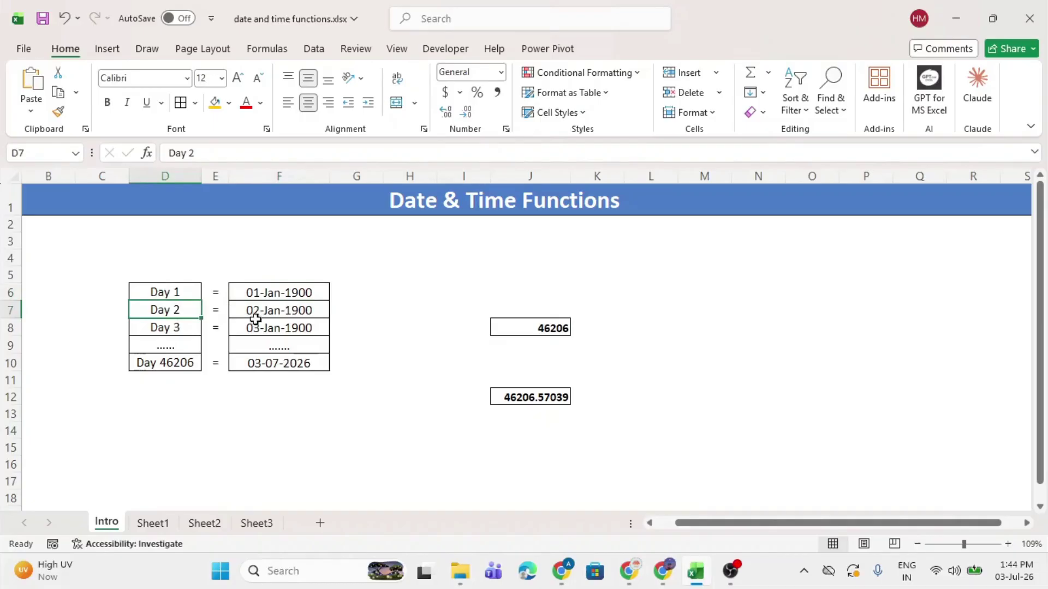
{"action": "left_click", "coordinate": [273, 311]}
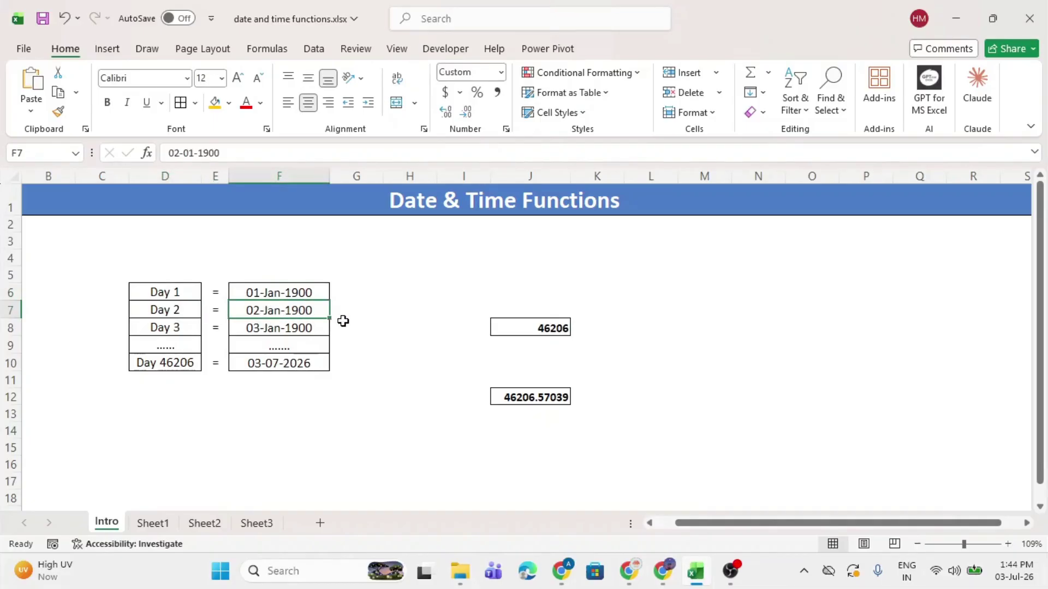
{"action": "left_click", "coordinate": [169, 329]}
{"action": "left_click", "coordinate": [263, 330]}
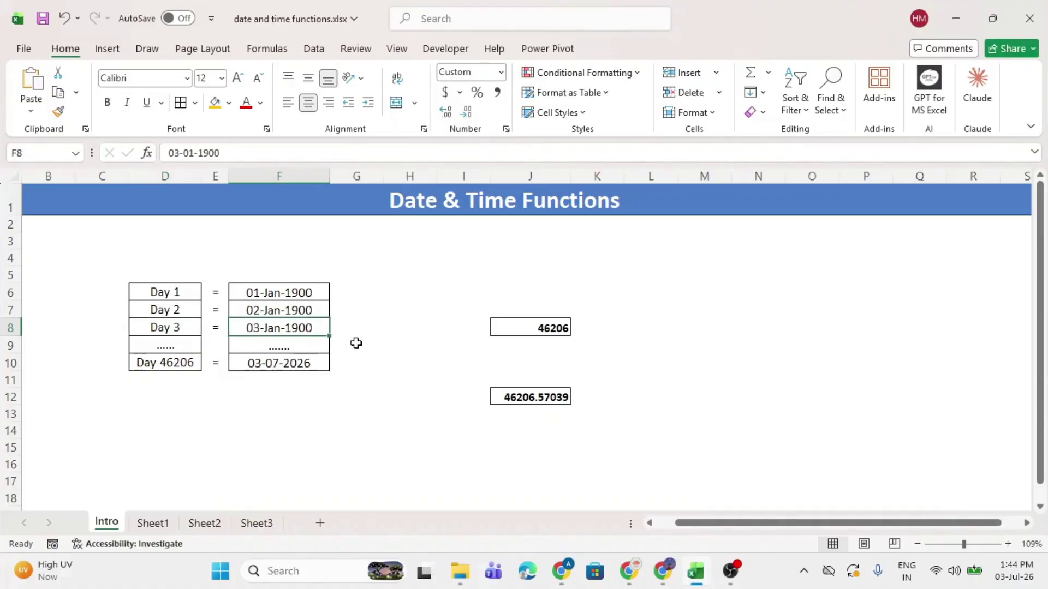
{"action": "left_click", "coordinate": [358, 328]}
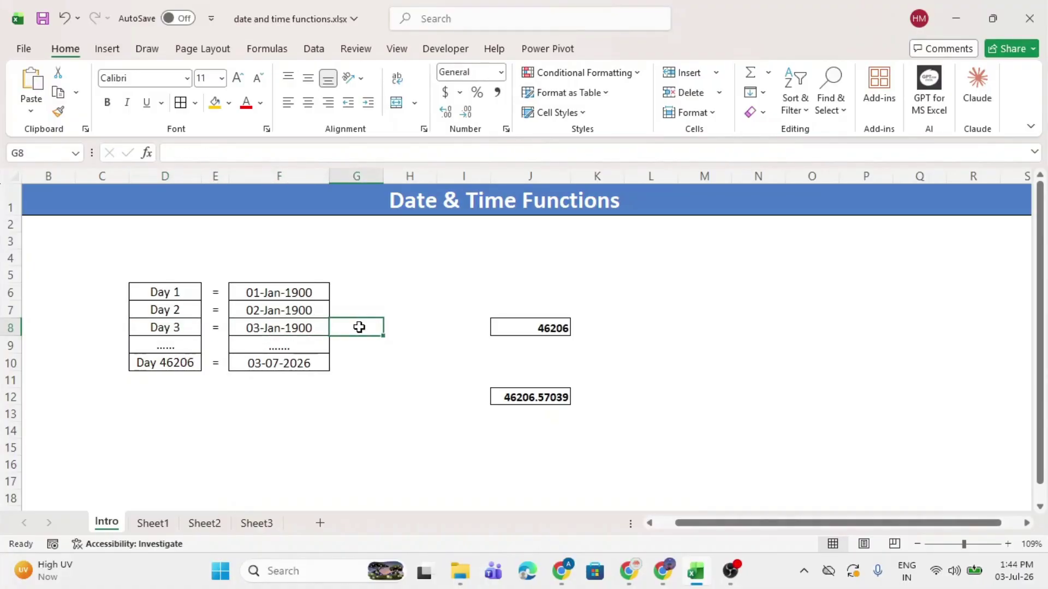
{"action": "left_click_drag", "start_coordinate": [359, 326], "coordinate": [352, 351]}
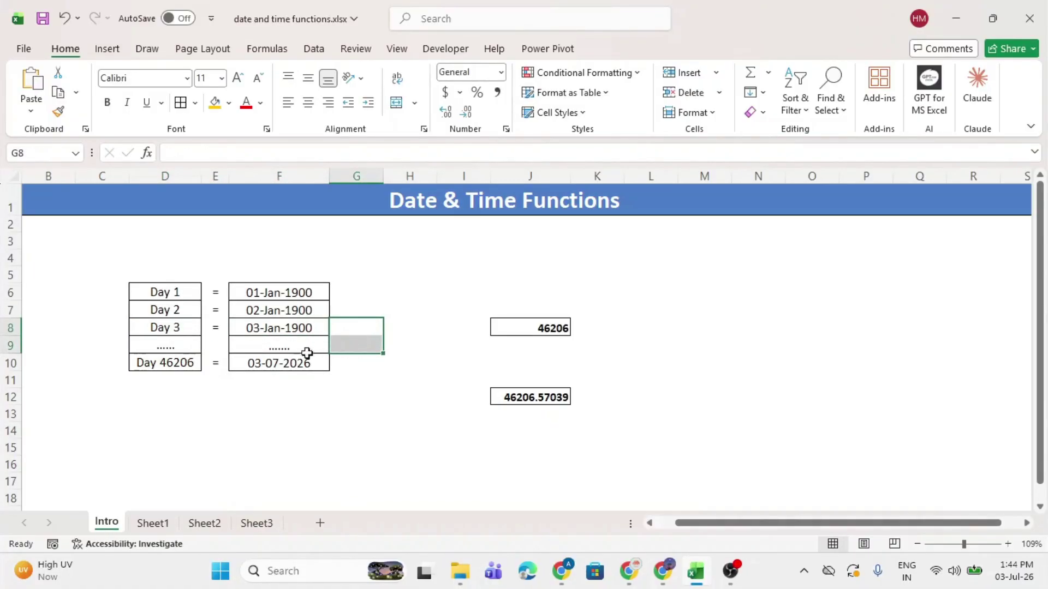
{"action": "left_click", "coordinate": [276, 362]}
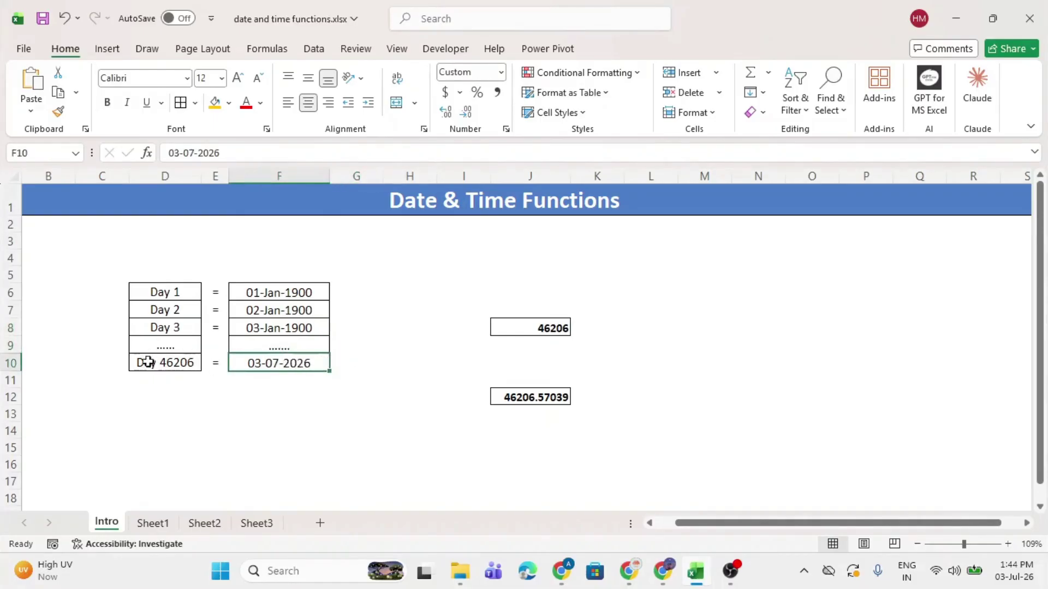
{"action": "left_click", "coordinate": [143, 362]}
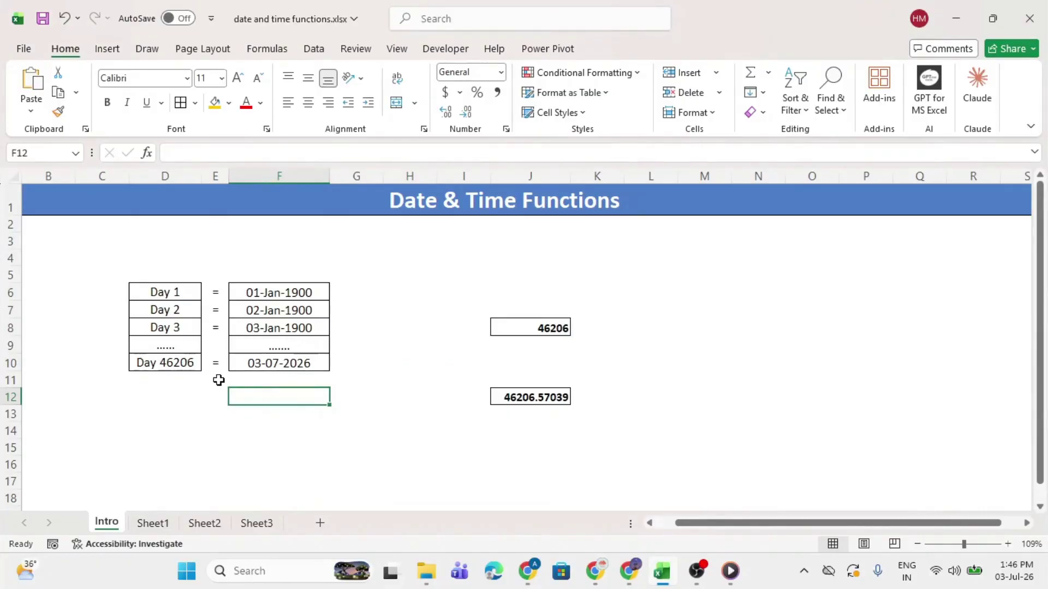
{"action": "left_click", "coordinate": [551, 396]}
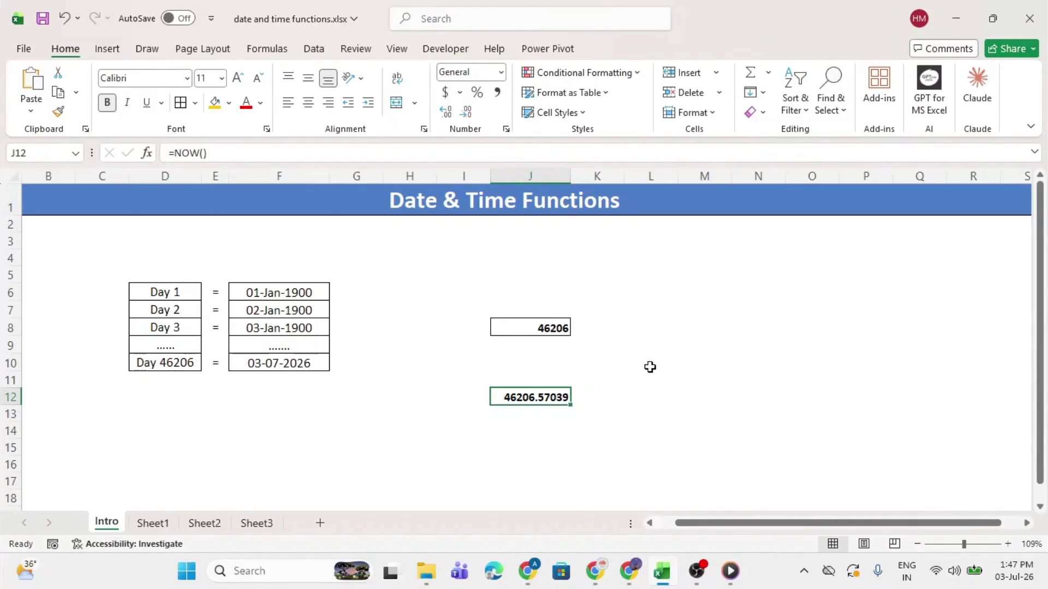
Step: Enter the date 03-07-2026 in cell L10
{"action": "left_click", "coordinate": [650, 366]}
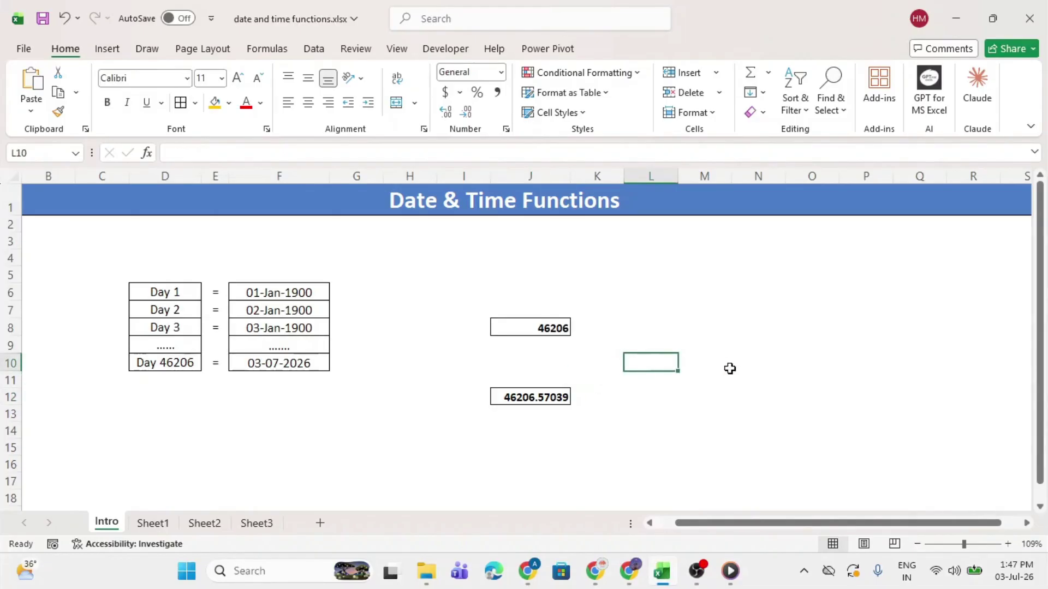
{"action": "type", "text": "03-07-2026"}
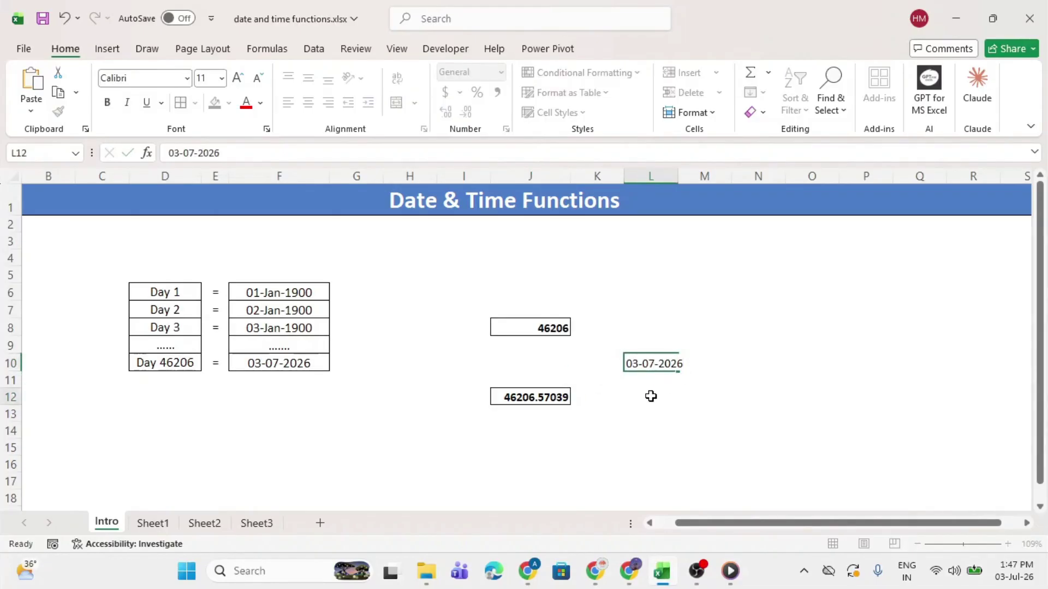
{"action": "left_click", "coordinate": [650, 396]}
Step: Change the number format of the date in L10 to General and make it bold
{"action": "left_click", "coordinate": [652, 363]}
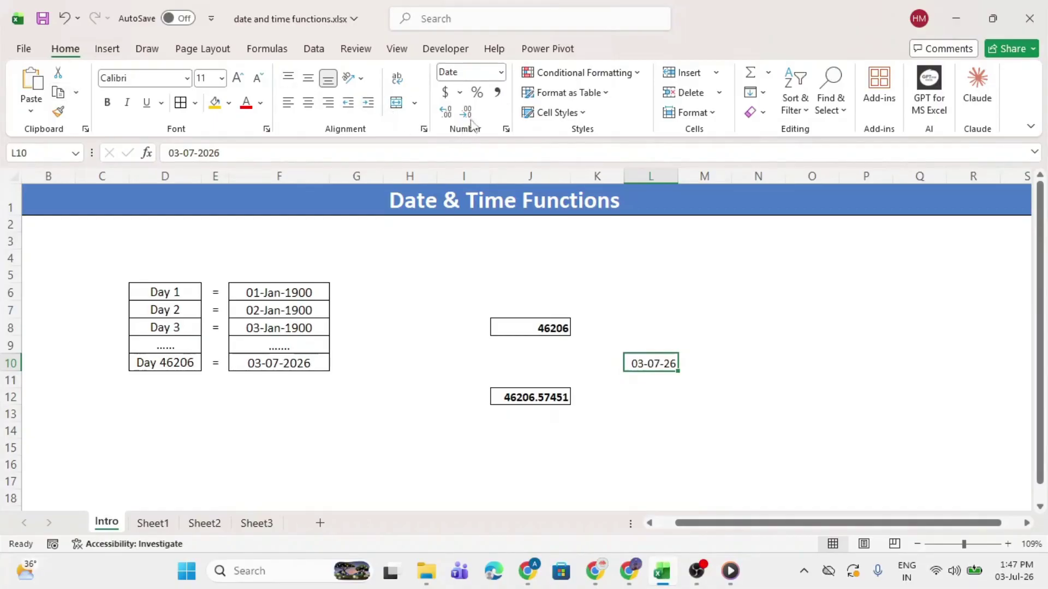
{"action": "left_click", "coordinate": [500, 72]}
{"action": "left_click", "coordinate": [502, 100]}
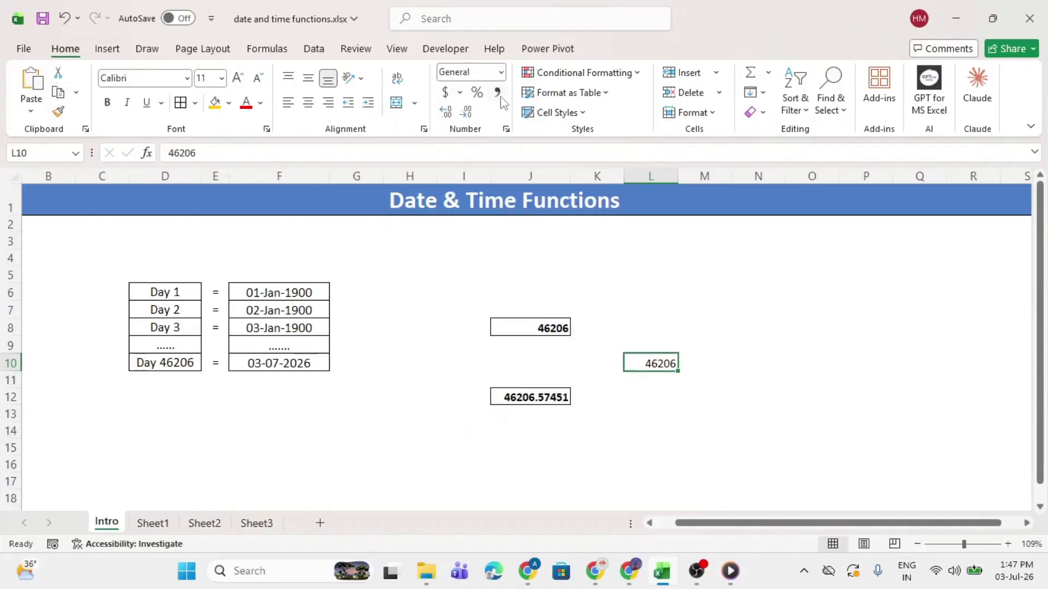
{"action": "mouse_move", "coordinate": [678, 372]}
{"action": "left_mouse_down"}
{"action": "mouse_move", "coordinate": [662, 377]}
{"action": "mouse_move", "coordinate": [661, 364]}
{"action": "left_mouse_up"}
{"action": "key", "text": "ctrl+b"}
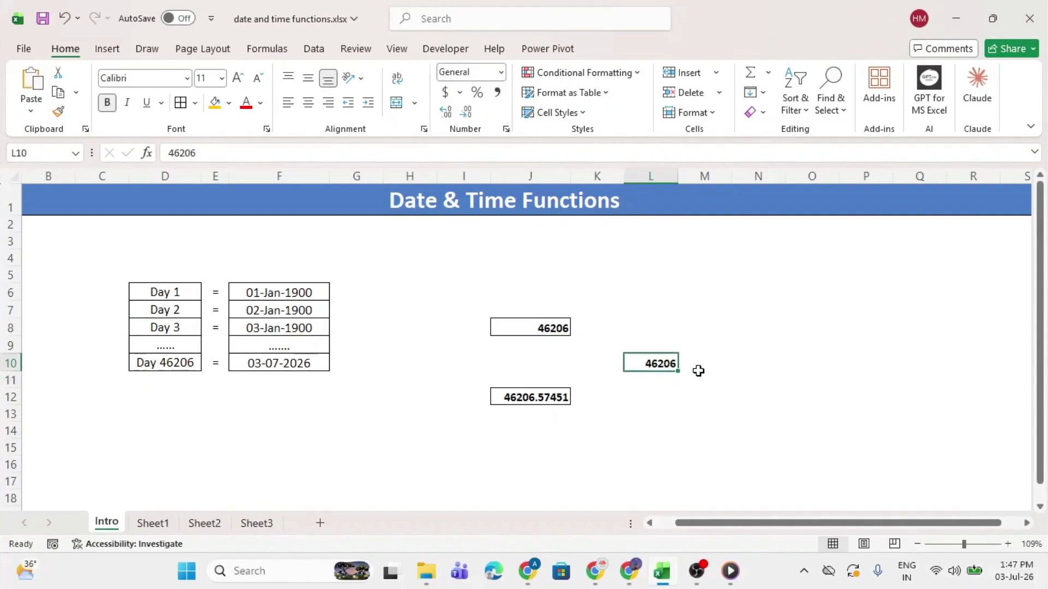
Step: Insert the current time as a static value in L6 and set its number format to General
{"action": "left_click", "coordinate": [634, 300]}
{"action": "key", "text": "ctrl+shift+semicolon"}
{"action": "left_click", "coordinate": [704, 327]}
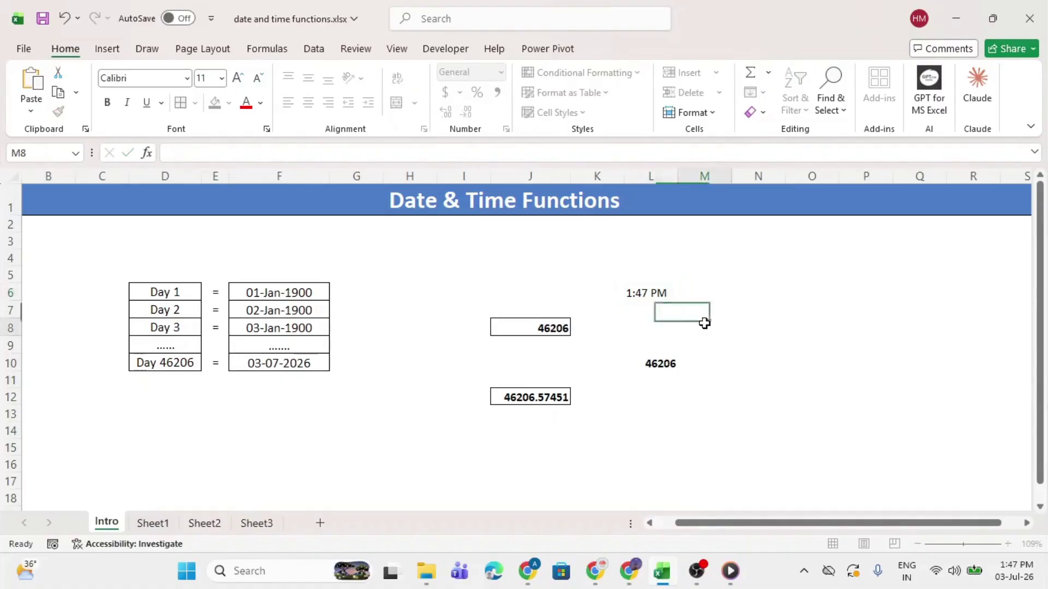
{"action": "left_click", "coordinate": [661, 291]}
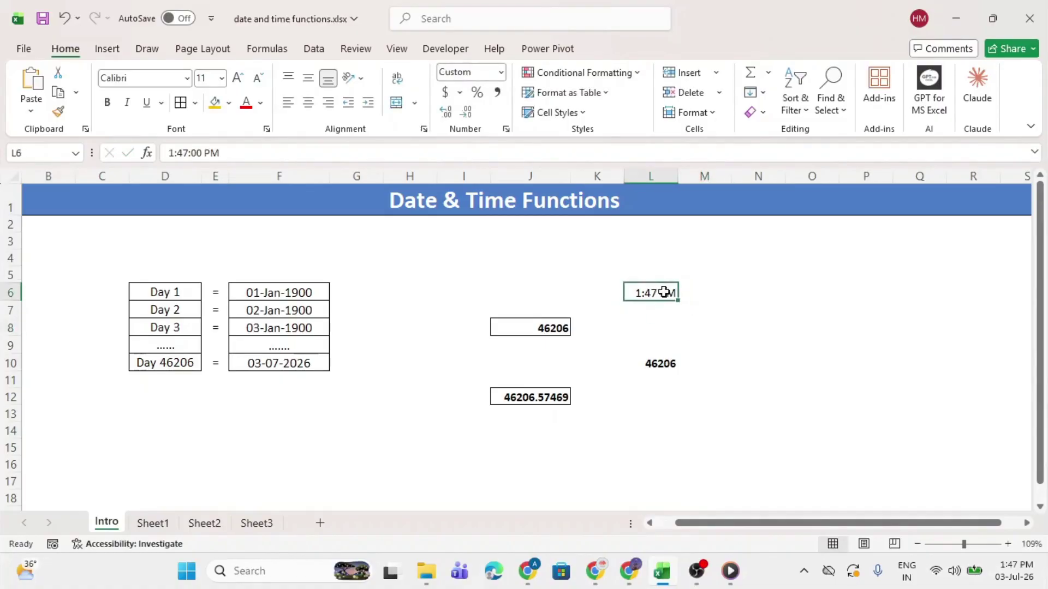
{"action": "left_click", "coordinate": [500, 72]}
{"action": "left_click", "coordinate": [496, 108]}
{"action": "left_click", "coordinate": [690, 361]}
{"action": "left_click", "coordinate": [662, 291]}
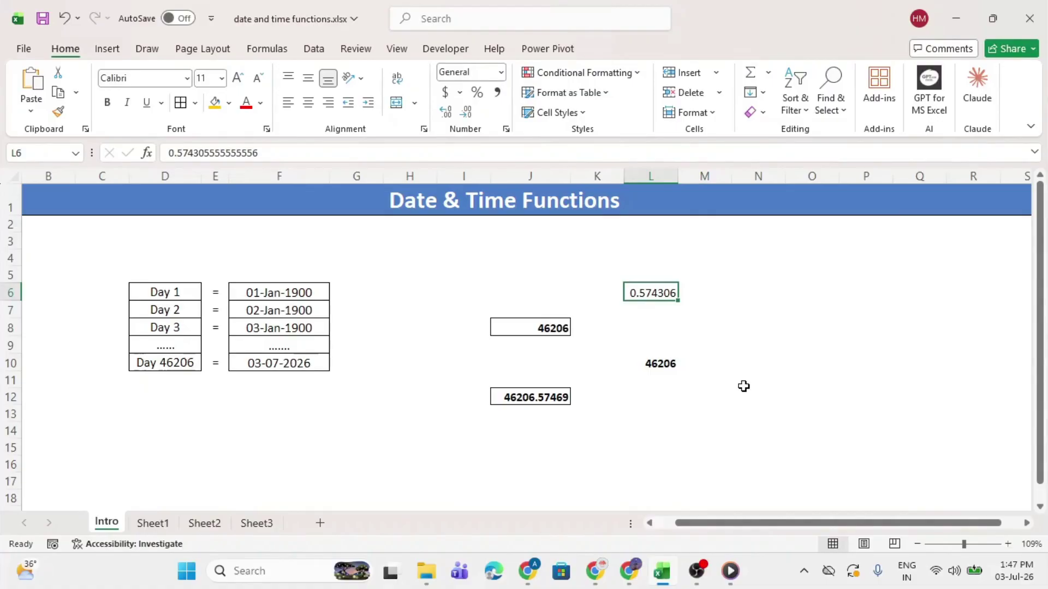
Step: Enter the formula =TODAY()+5 in cell N10 to calculate the date five days from today
{"action": "left_click", "coordinate": [546, 327]}
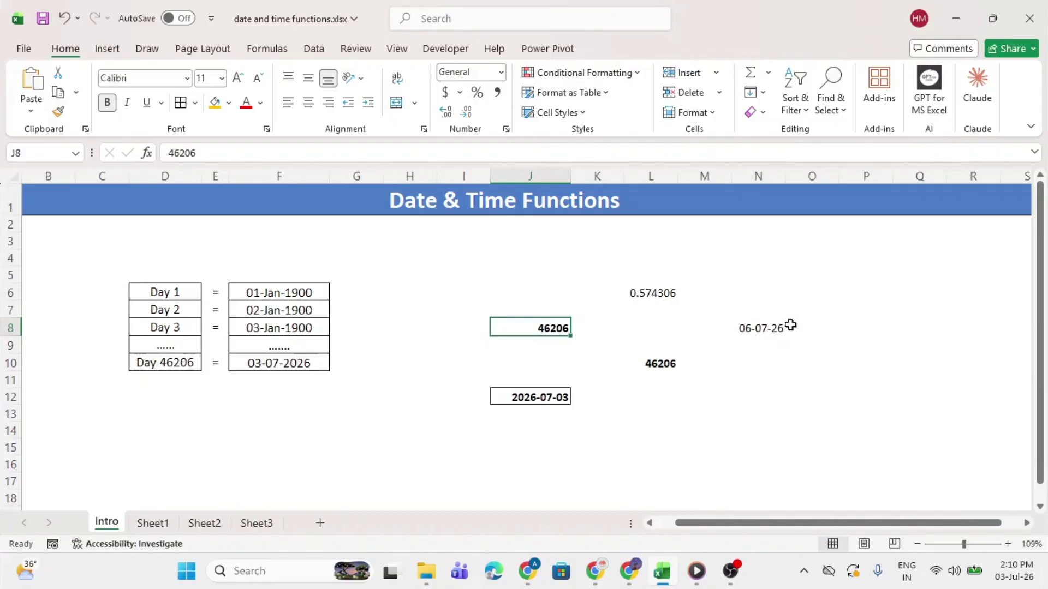
{"action": "left_click", "coordinate": [770, 364]}
{"action": "type", "text": "=today"}
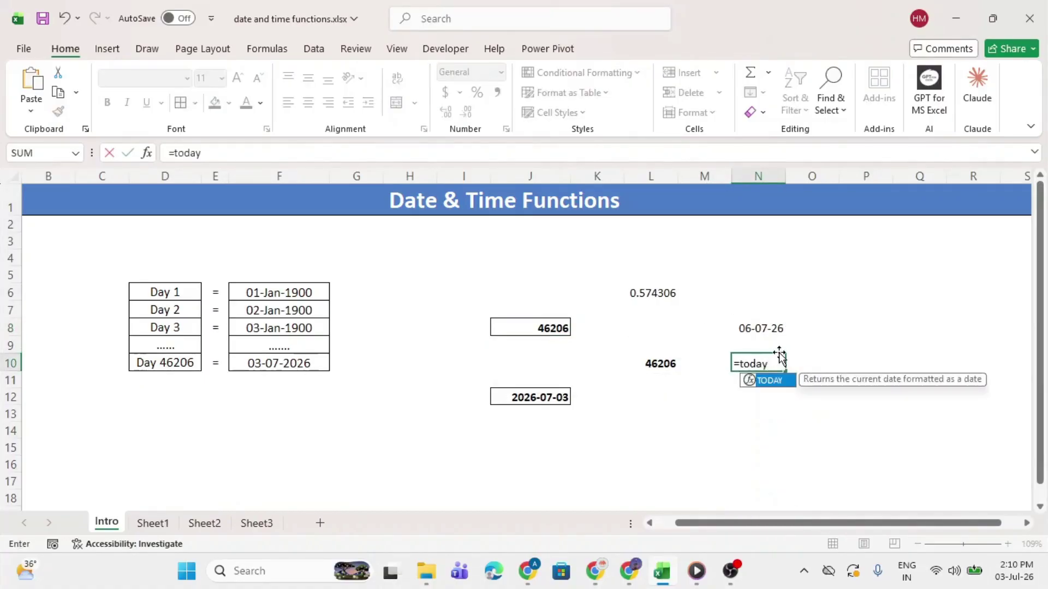
{"action": "key", "text": "Tab"}
{"action": "type", "text": ")+"}
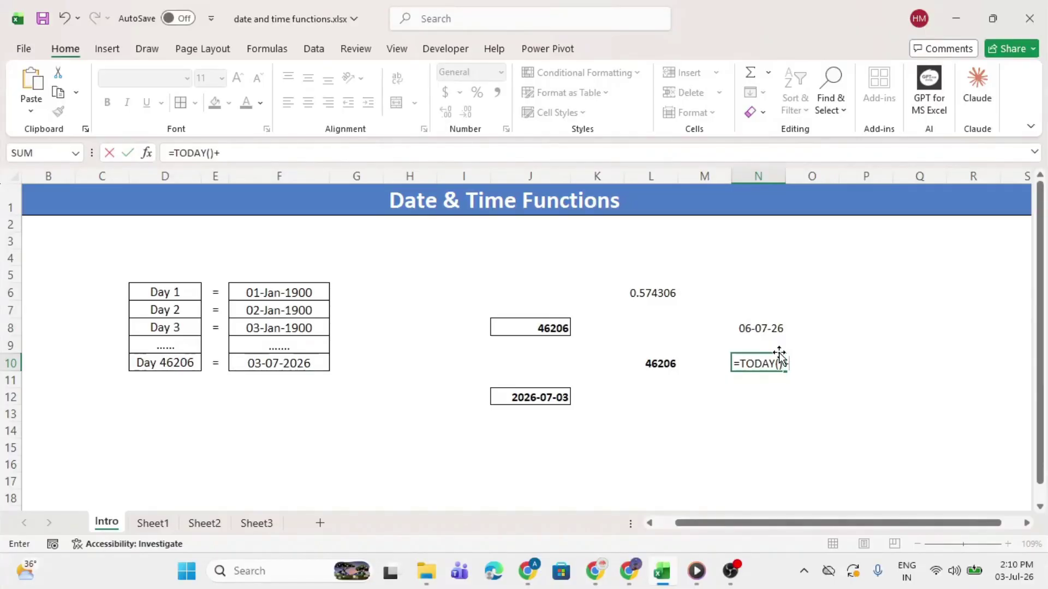
{"action": "type", "text": "5"}
{"action": "key", "text": "Return"}
{"action": "left_click", "coordinate": [763, 360]}
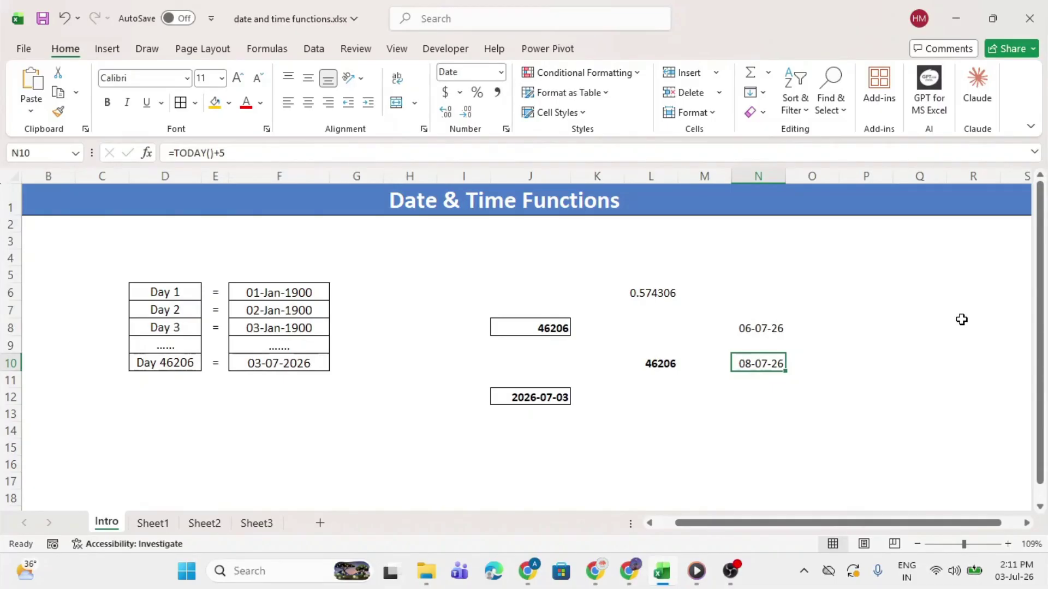
{"action": "left_click", "coordinate": [533, 323]}
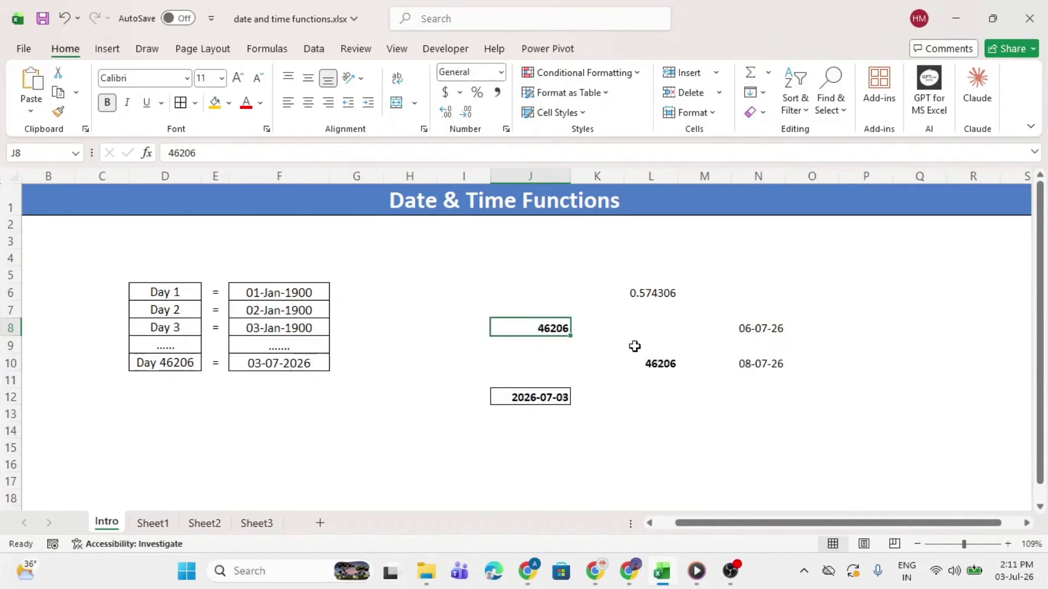
{"action": "left_click", "coordinate": [557, 398]}
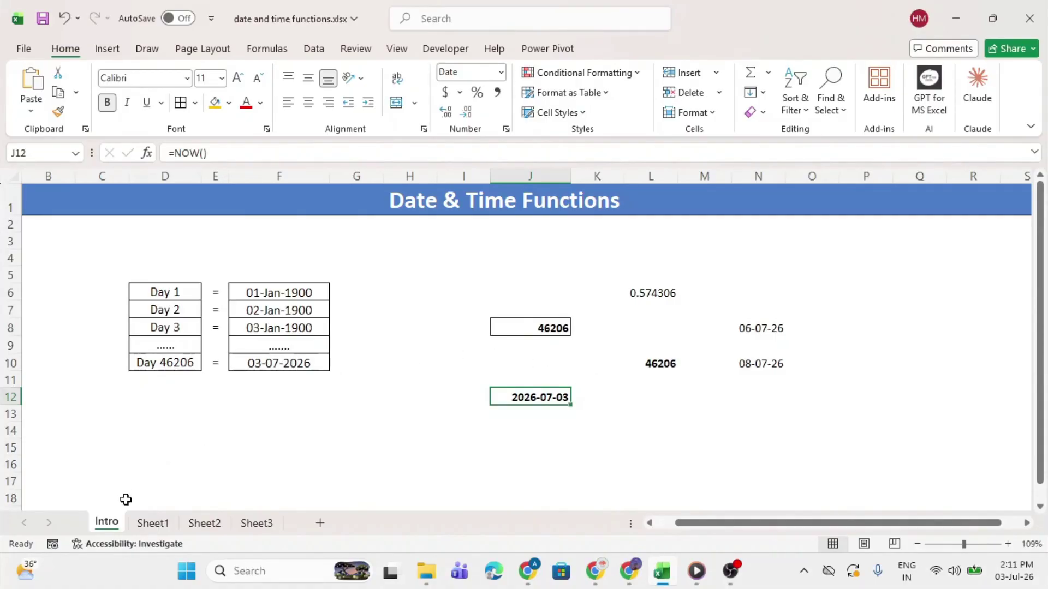
Step: On Sheet1, enter the formula =TODAY() in cell B8
{"action": "left_click", "coordinate": [152, 523]}
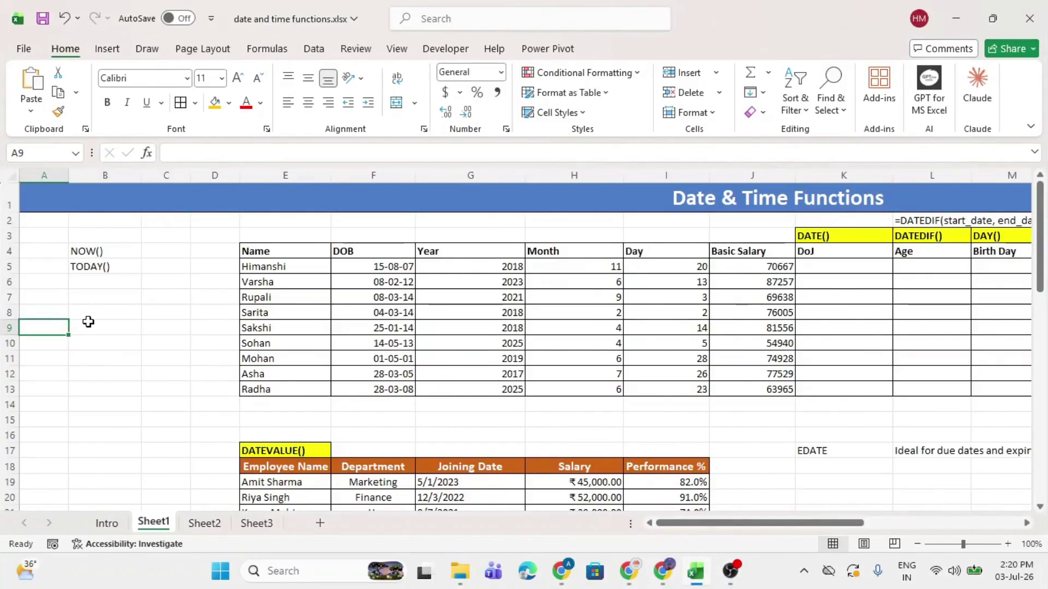
{"action": "left_click", "coordinate": [102, 315]}
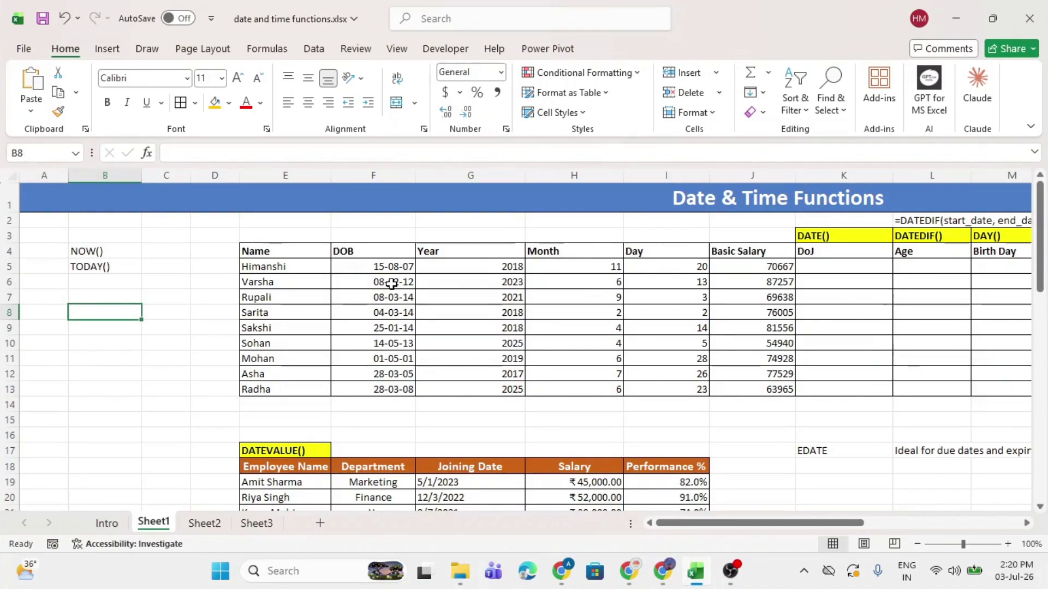
{"action": "type", "text": "=tod"}
{"action": "key", "text": "Tab"}
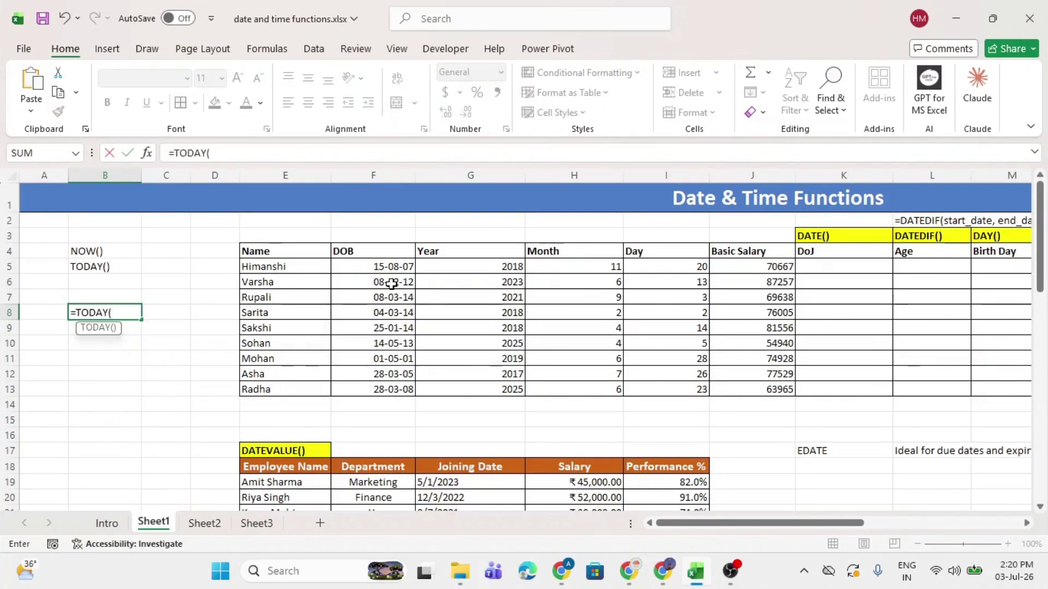
{"action": "type", "text": ")"}
{"action": "key", "text": "Return"}
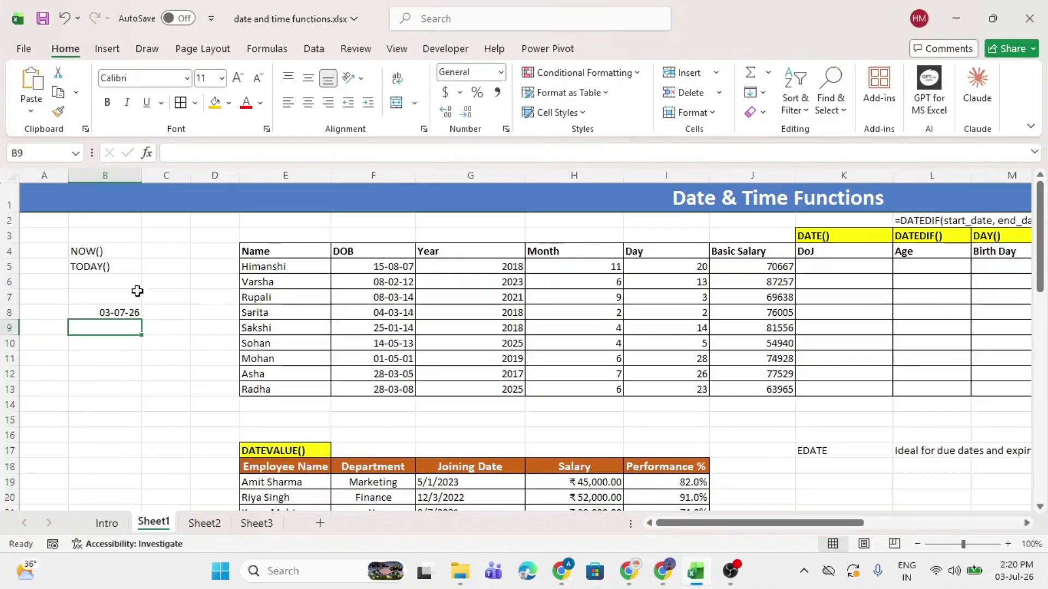
{"action": "left_click", "coordinate": [93, 313]}
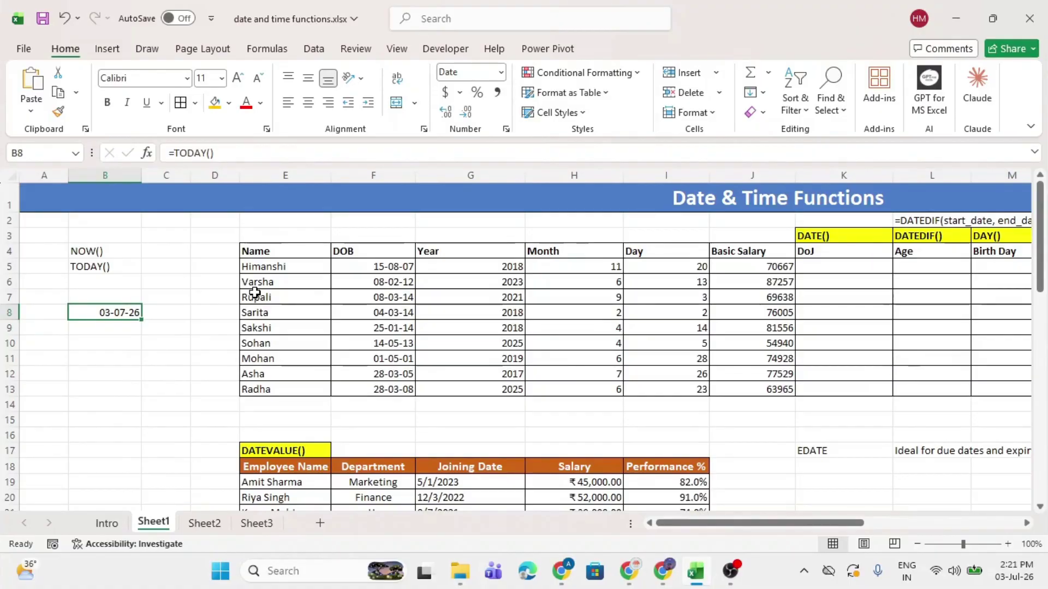
Step: Enter the formula =NOW() in cell B10 to return the current date and time
{"action": "left_click", "coordinate": [101, 341]}
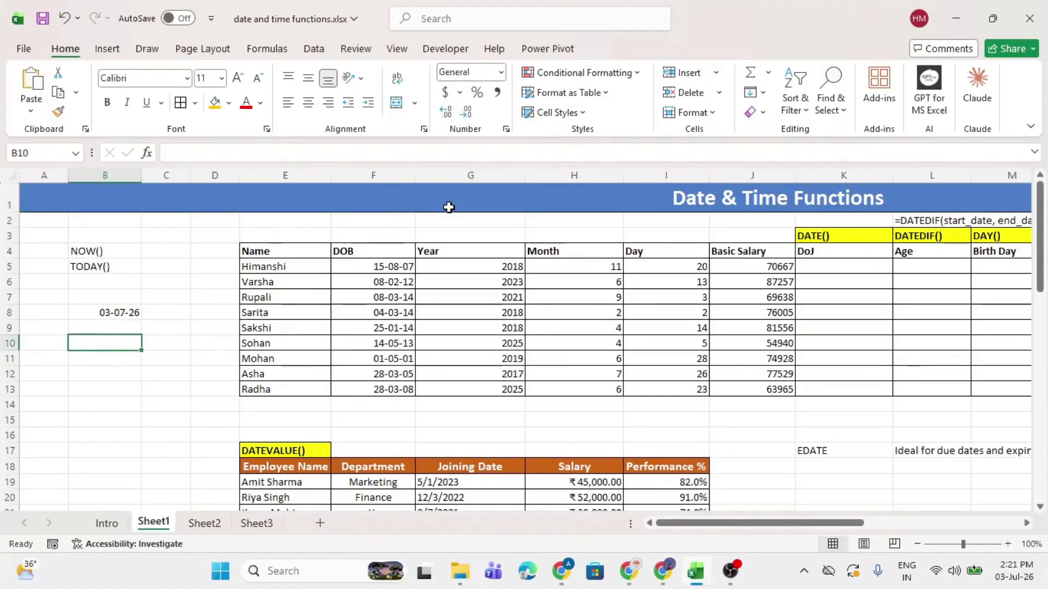
{"action": "type", "text": "=now"}
{"action": "key", "text": "Tab"}
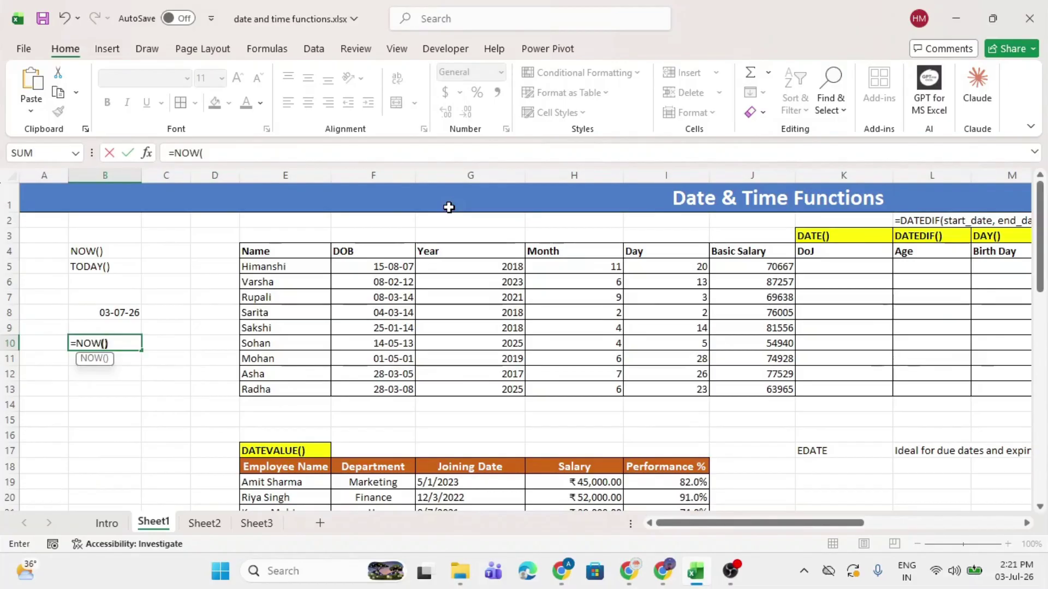
{"action": "key", "text": "Return"}
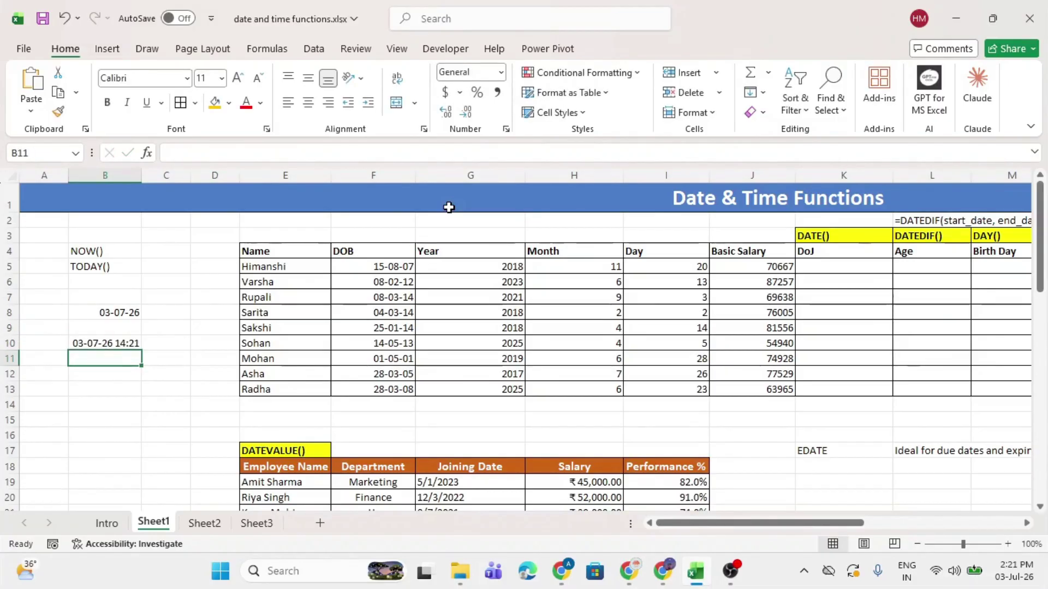
Step: Recalculate the workbook to refresh the NOW formula in B10, and select the function names in B4:B5
{"action": "key", "text": "Up"}
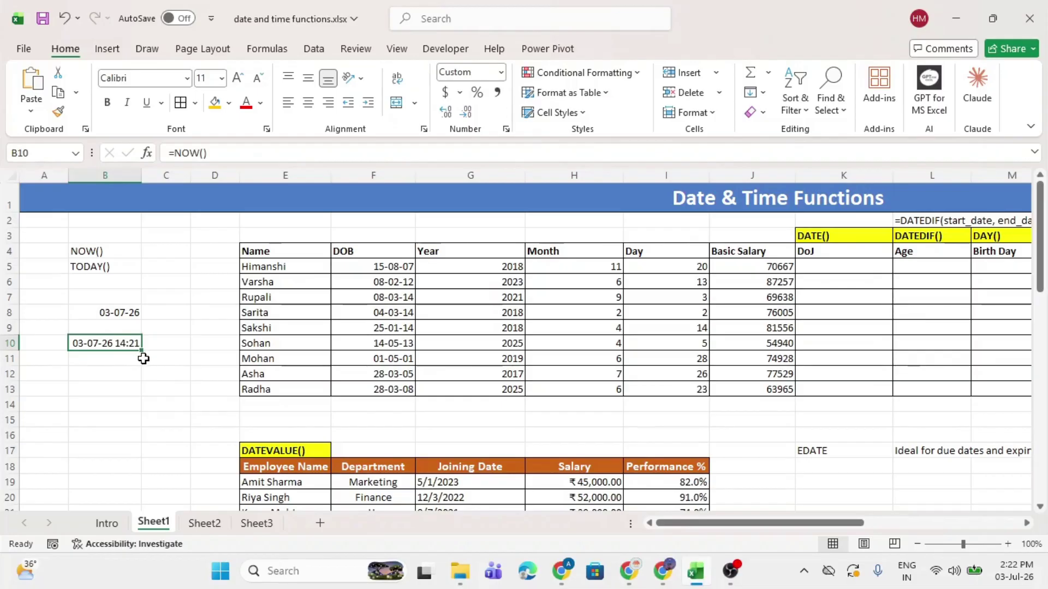
{"action": "key", "text": "F9"}
{"action": "left_click", "coordinate": [113, 374]}
{"action": "left_click_drag", "start_coordinate": [104, 253], "coordinate": [106, 266]}
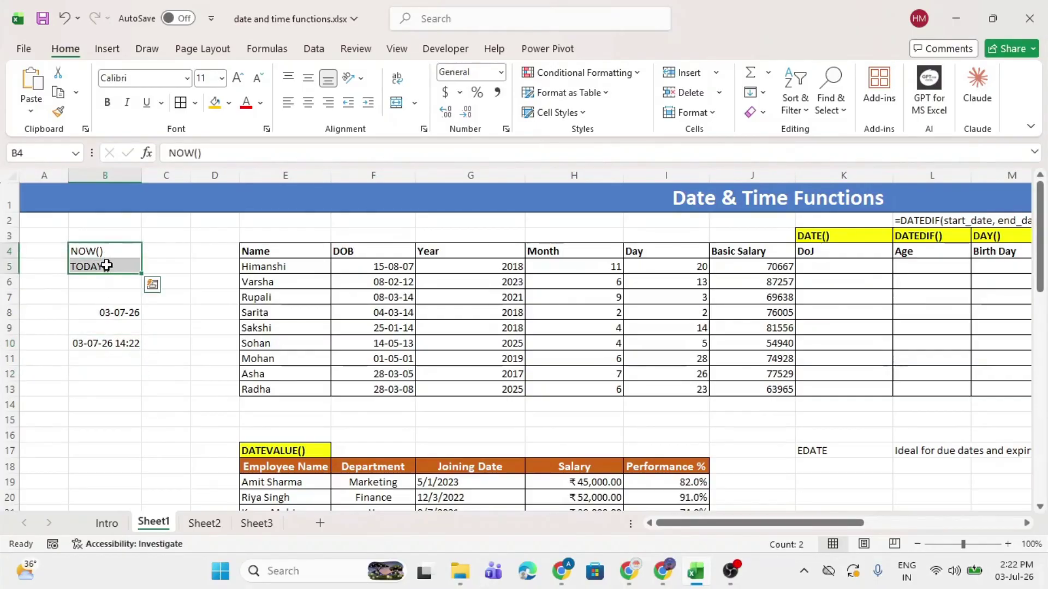
Step: Examine the NOW and TODAY labels in column B and the employee table's Year, Month, Day and Basic Salary columns
{"action": "left_click", "coordinate": [103, 374]}
{"action": "left_click", "coordinate": [81, 252]}
{"action": "left_click", "coordinate": [93, 265]}
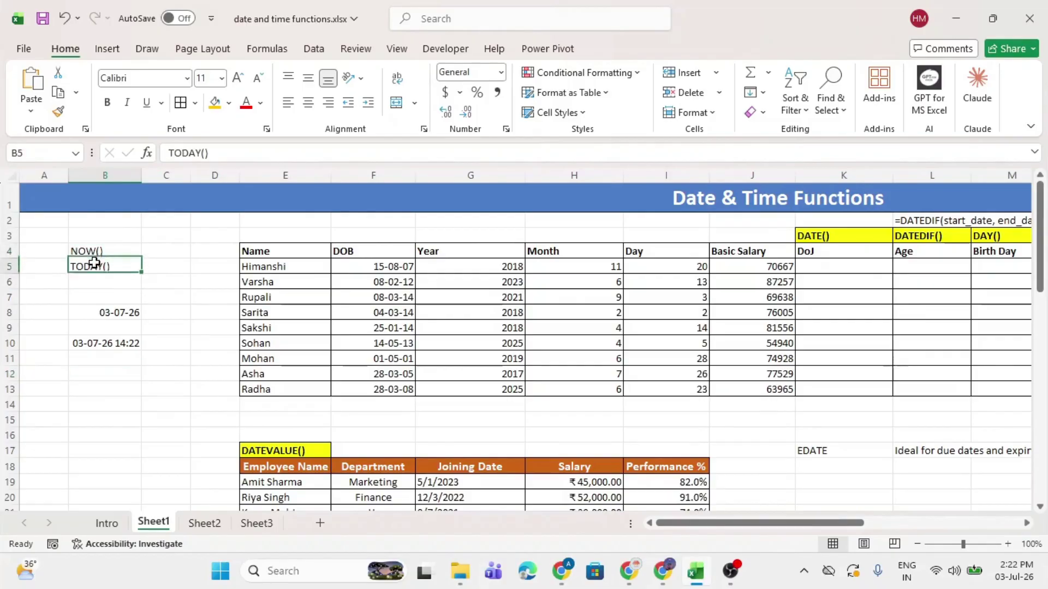
{"action": "left_click", "coordinate": [117, 432]}
{"action": "scroll", "coordinate": [441, 268], "scroll_direction": "right", "scroll_amount": 3}
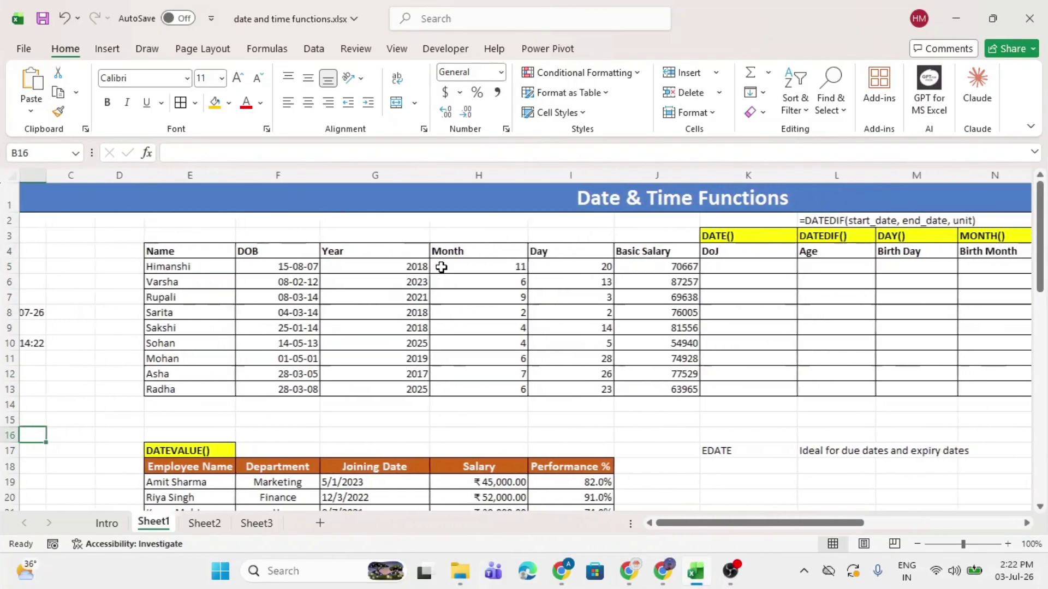
{"action": "left_click_drag", "start_coordinate": [141, 251], "coordinate": [562, 385]}
{"action": "left_click", "coordinate": [121, 258]}
{"action": "left_click", "coordinate": [185, 252]}
{"action": "left_click_drag", "start_coordinate": [288, 242], "coordinate": [567, 232]}
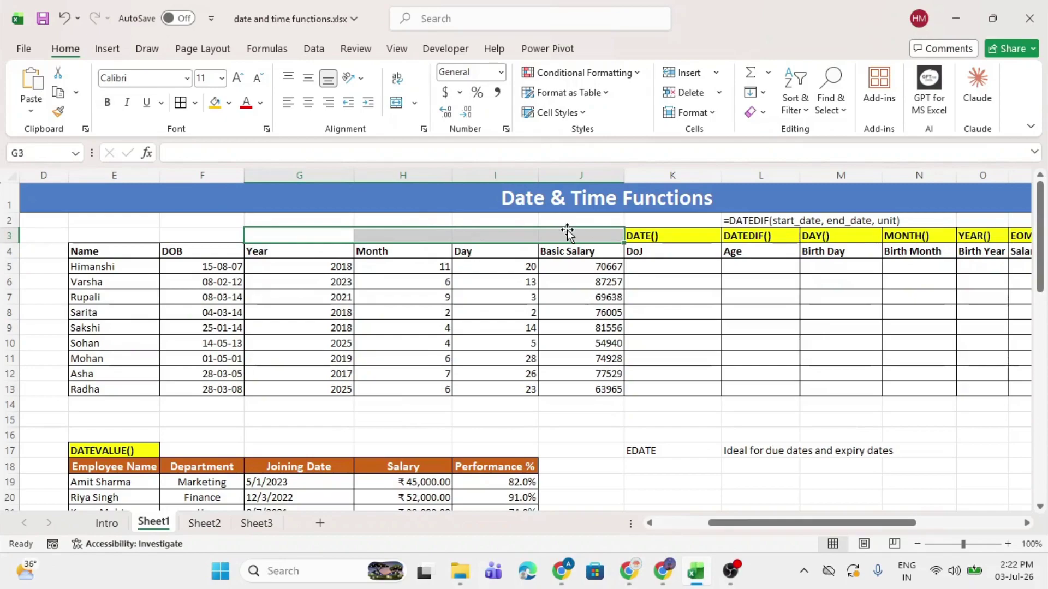
{"action": "left_click_drag", "start_coordinate": [285, 251], "coordinate": [299, 406]}
{"action": "left_click", "coordinate": [414, 247]}
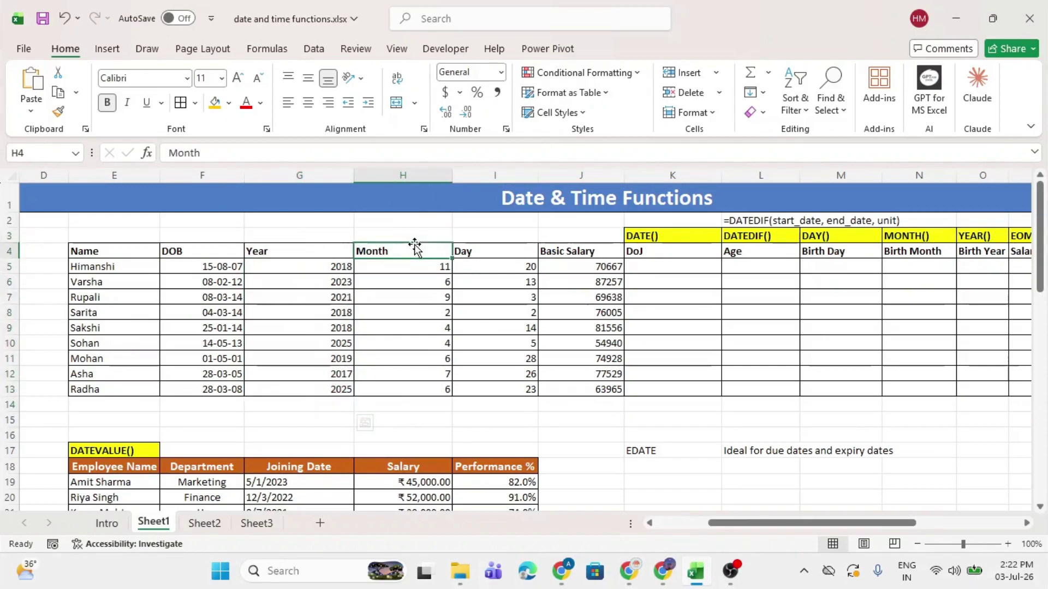
{"action": "left_click", "coordinate": [498, 249]}
{"action": "left_click_drag", "start_coordinate": [575, 245], "coordinate": [578, 390]}
Step: Enter the formula =DATE(G5,H5,I5) in the first DoJ cell, K5, to build the joining date from year, month and day
{"action": "left_click", "coordinate": [673, 261]}
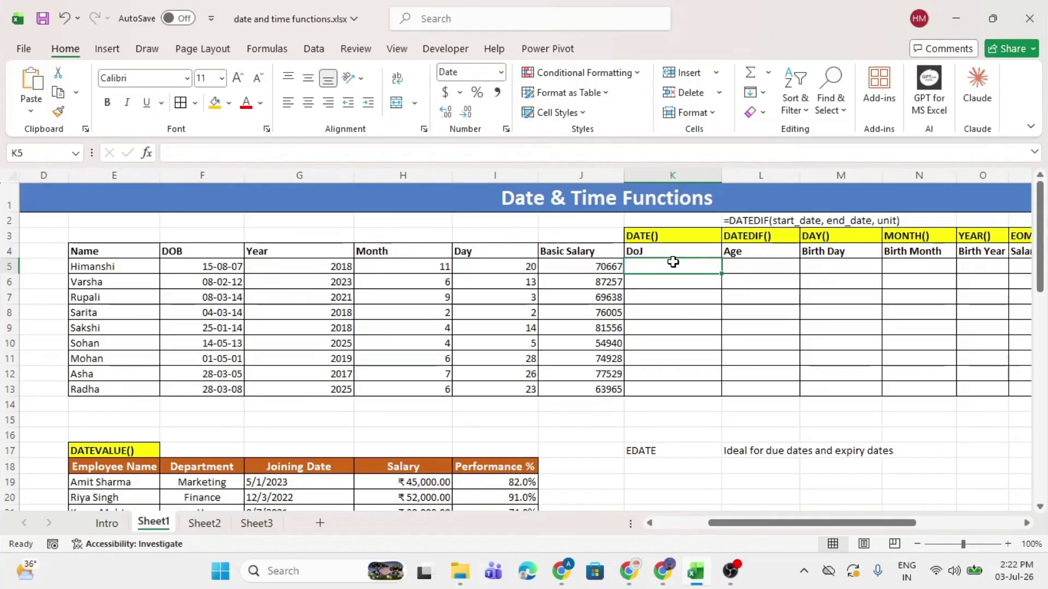
{"action": "type", "text": "=date"}
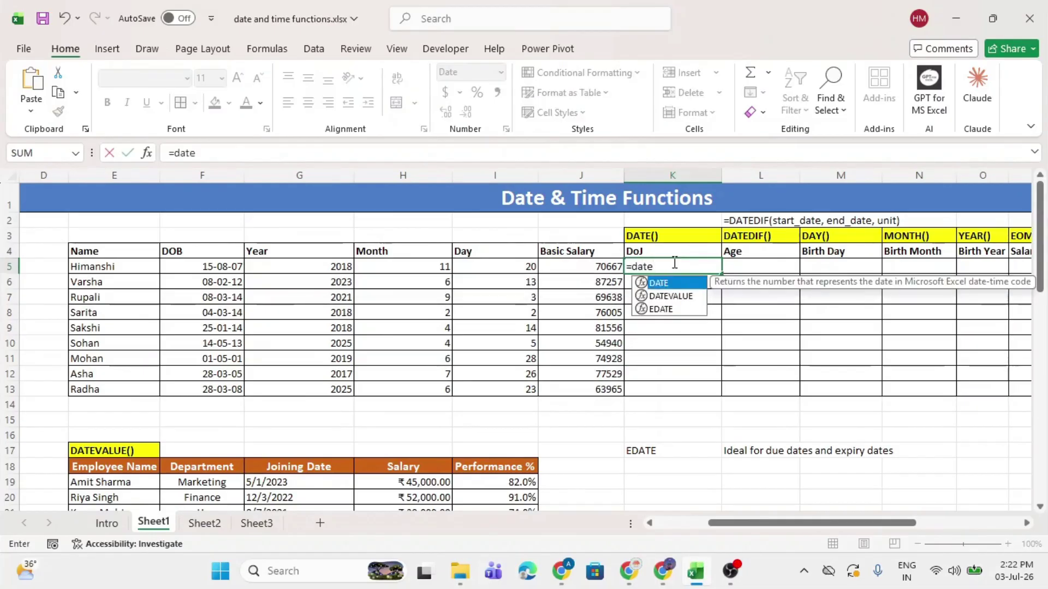
{"action": "key", "text": "Tab"}
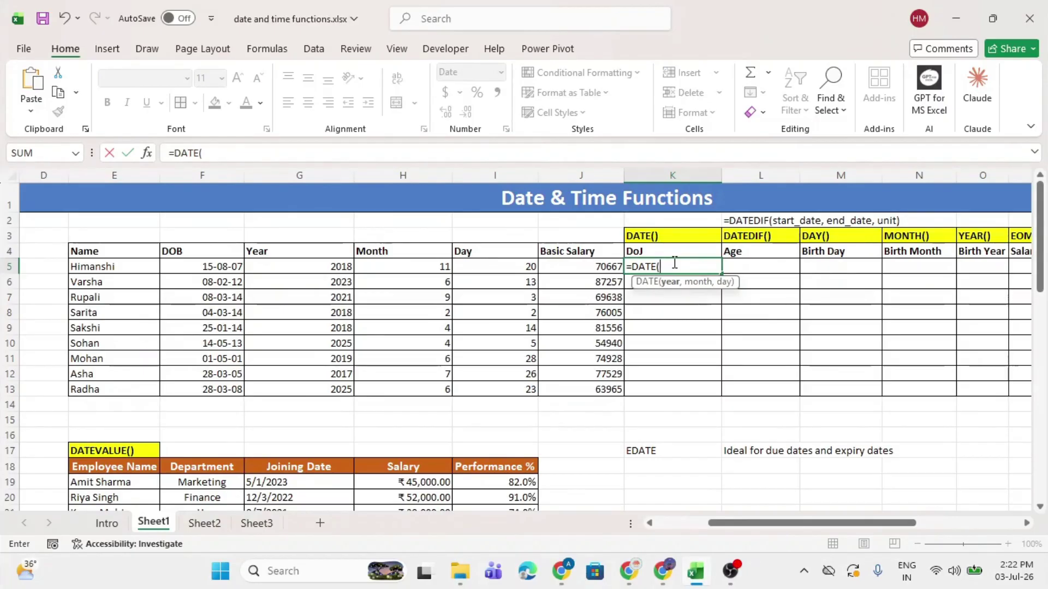
{"action": "left_click", "coordinate": [341, 265]}
{"action": "type", "text": ","}
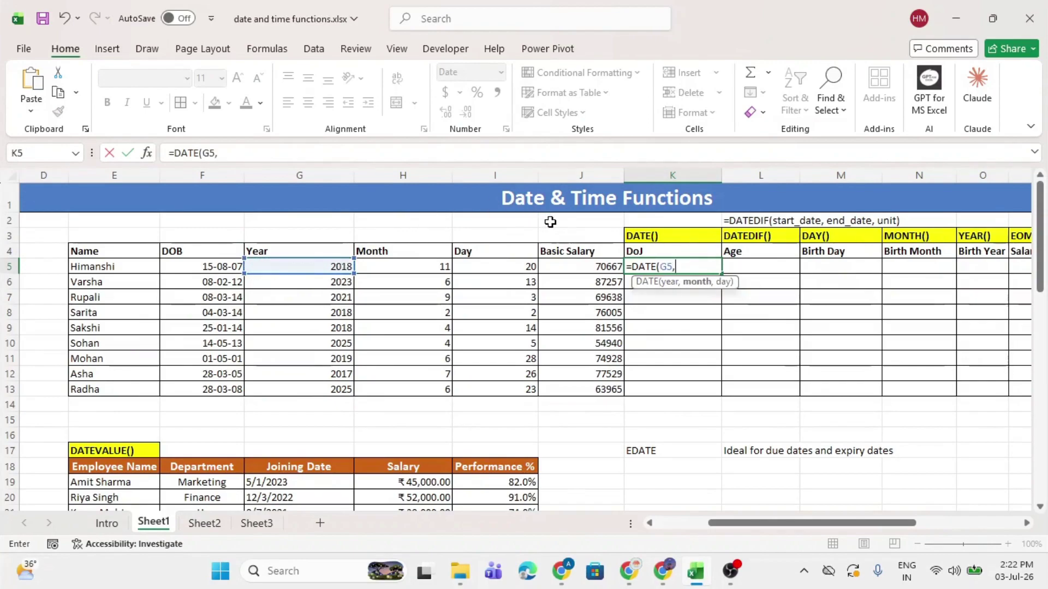
{"action": "left_click", "coordinate": [415, 266]}
{"action": "type", "text": ","}
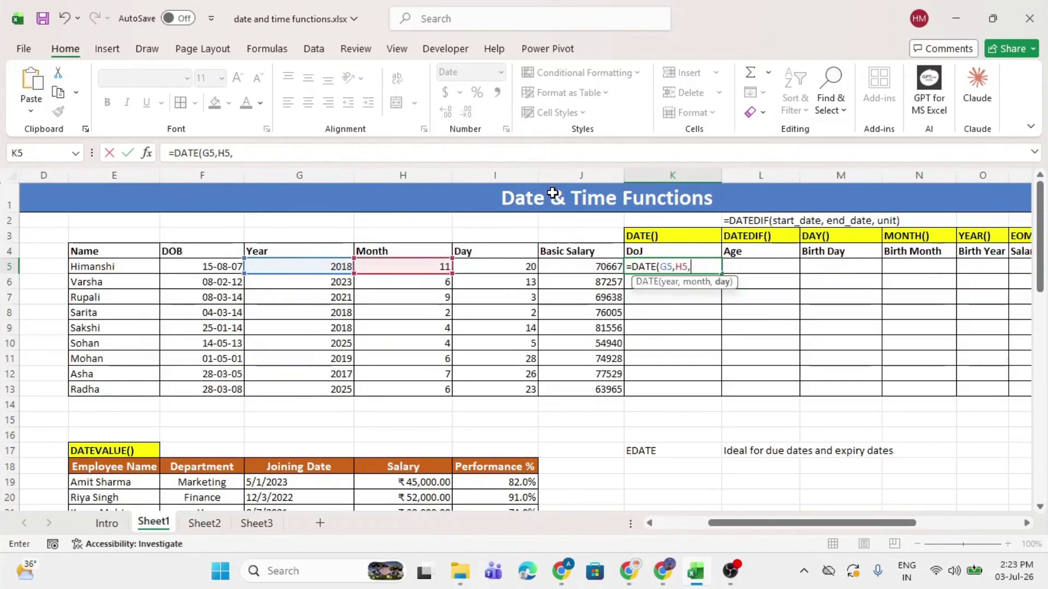
{"action": "left_click", "coordinate": [510, 271]}
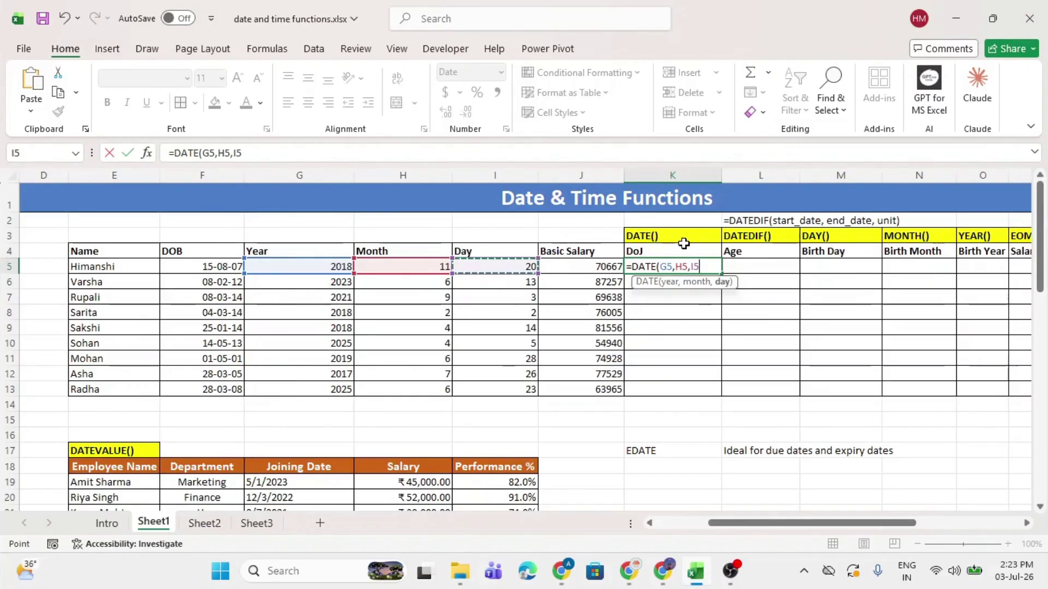
{"action": "type", "text": ")"}
{"action": "key", "text": "Return"}
Step: Fill the DATE formula from K5 down to K13 and select the filled joining dates
{"action": "left_click", "coordinate": [661, 266]}
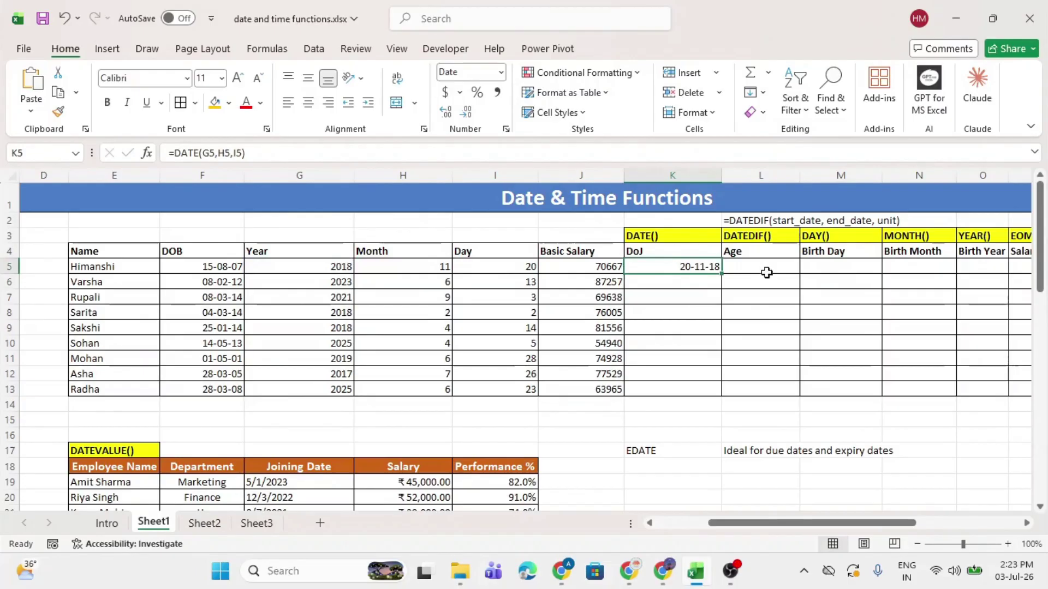
{"action": "double_click", "coordinate": [722, 275]}
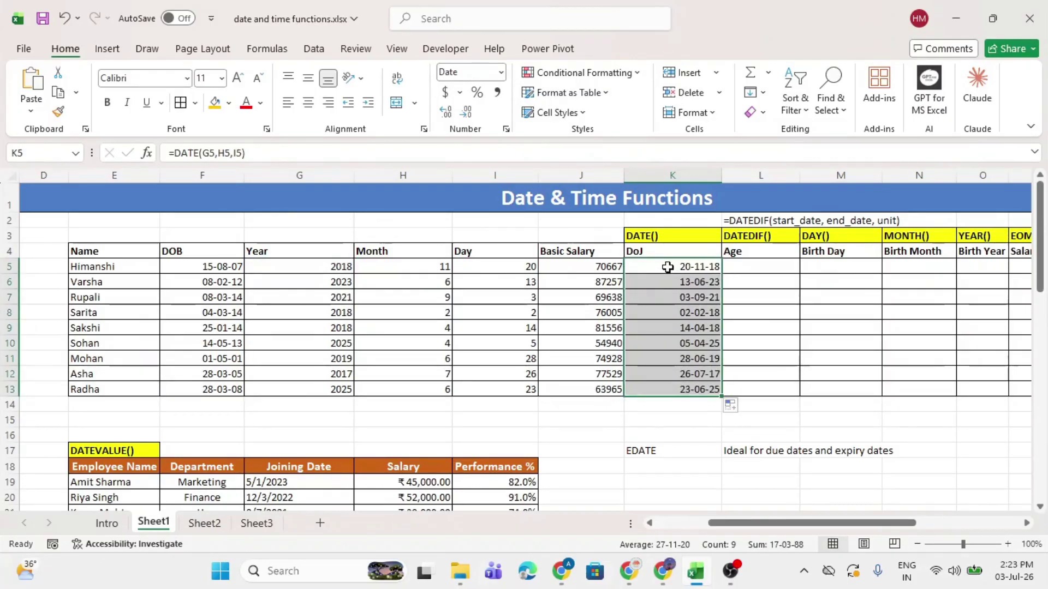
{"action": "left_click_drag", "start_coordinate": [694, 266], "coordinate": [672, 386]}
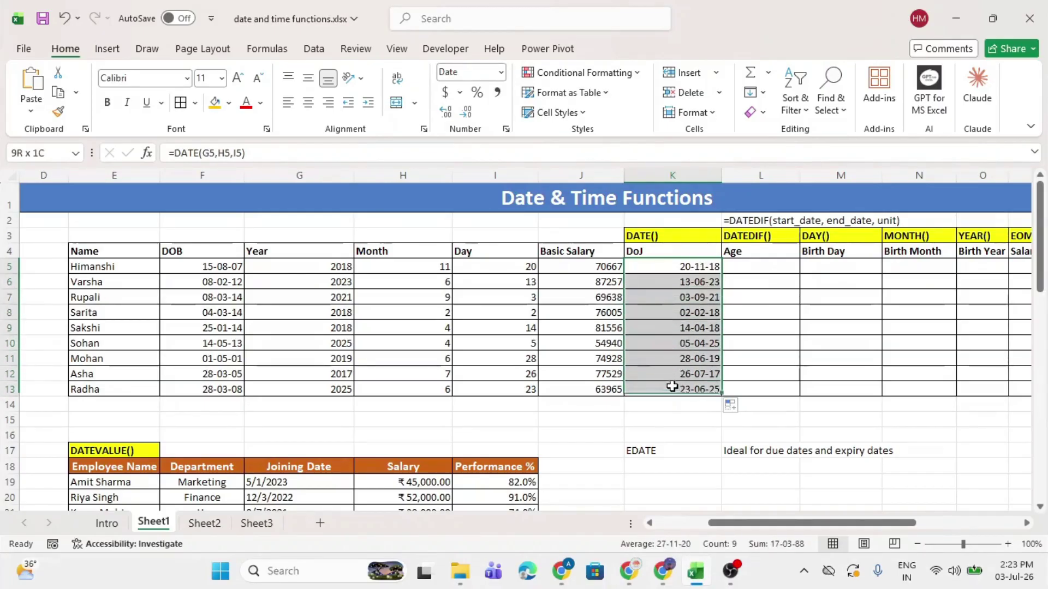
{"action": "left_click", "coordinate": [642, 240]}
{"action": "left_click", "coordinate": [662, 266]}
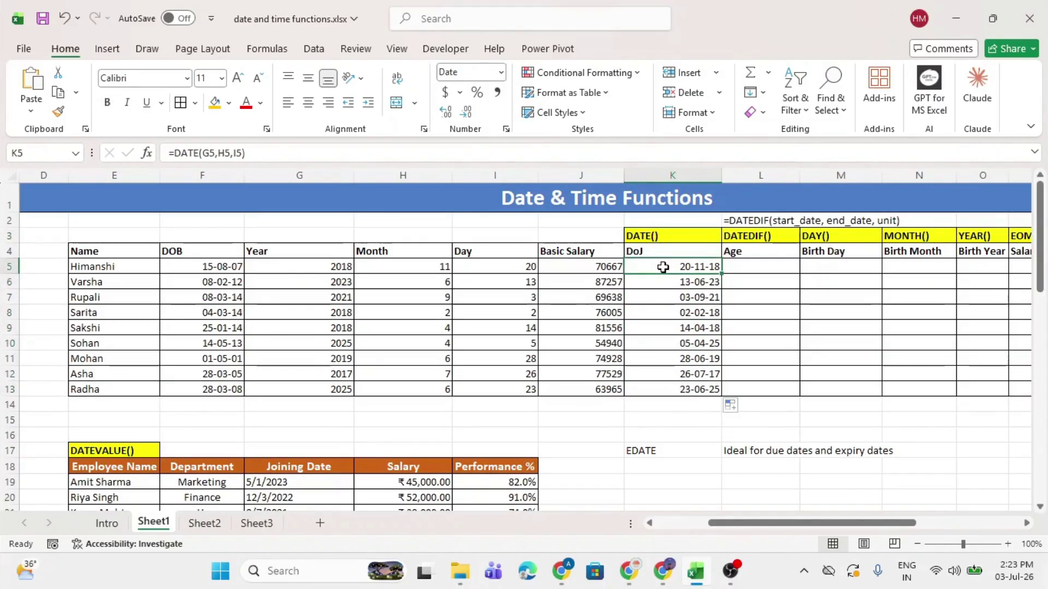
{"action": "left_click_drag", "start_coordinate": [663, 266], "coordinate": [645, 387]}
Step: Enter =DATEDIF(F5,TODAY(),"y") in the first Age cell, L5, and fill the formula down to L13
{"action": "left_click", "coordinate": [768, 268]}
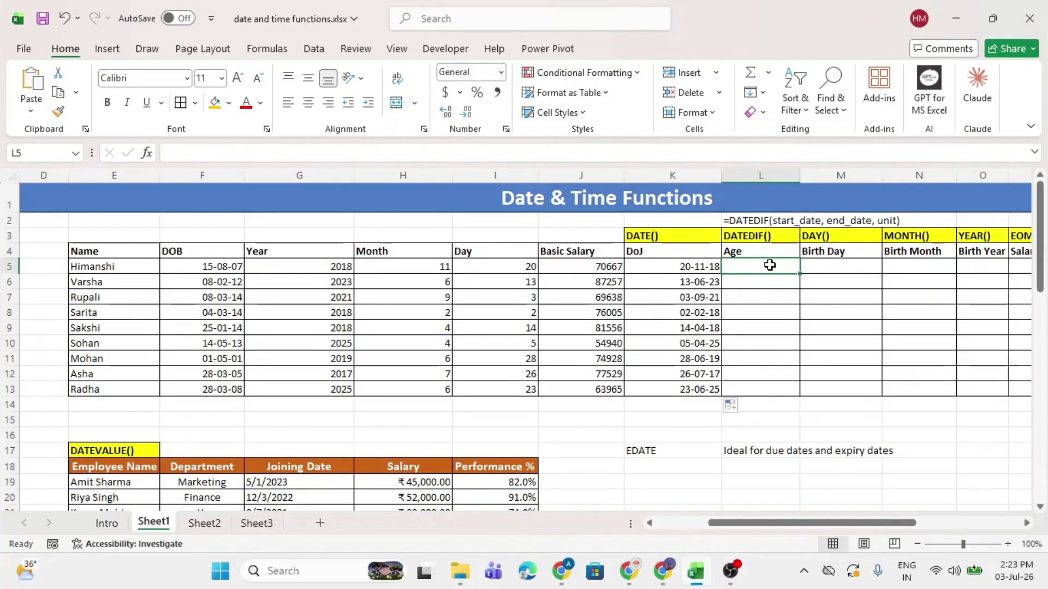
{"action": "left_click", "coordinate": [758, 251]}
{"action": "left_click", "coordinate": [752, 264]}
{"action": "left_click", "coordinate": [216, 267]}
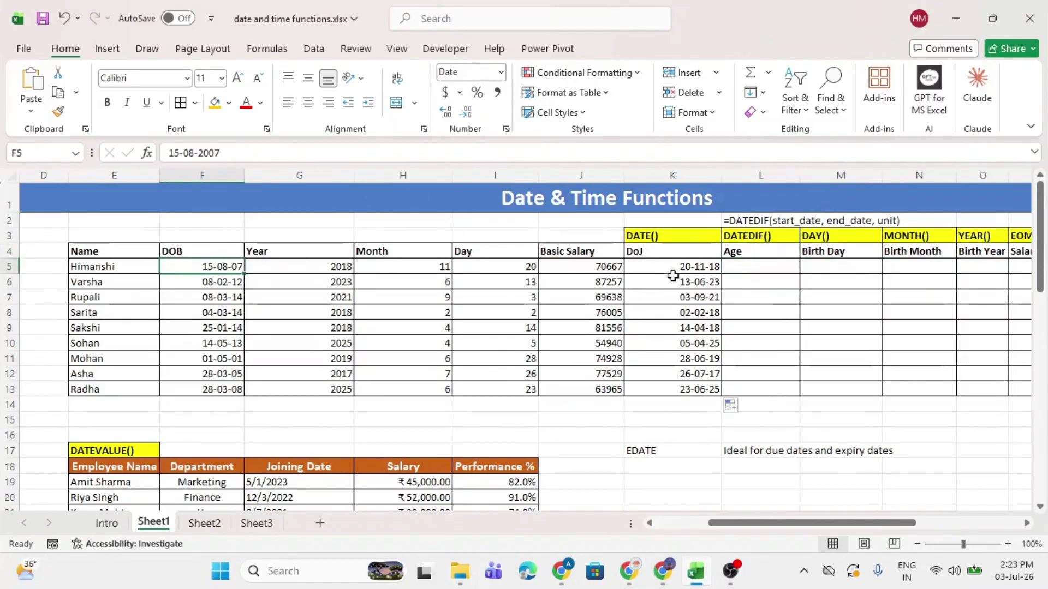
{"action": "left_click", "coordinate": [740, 263]}
{"action": "type", "text": "=dat"}
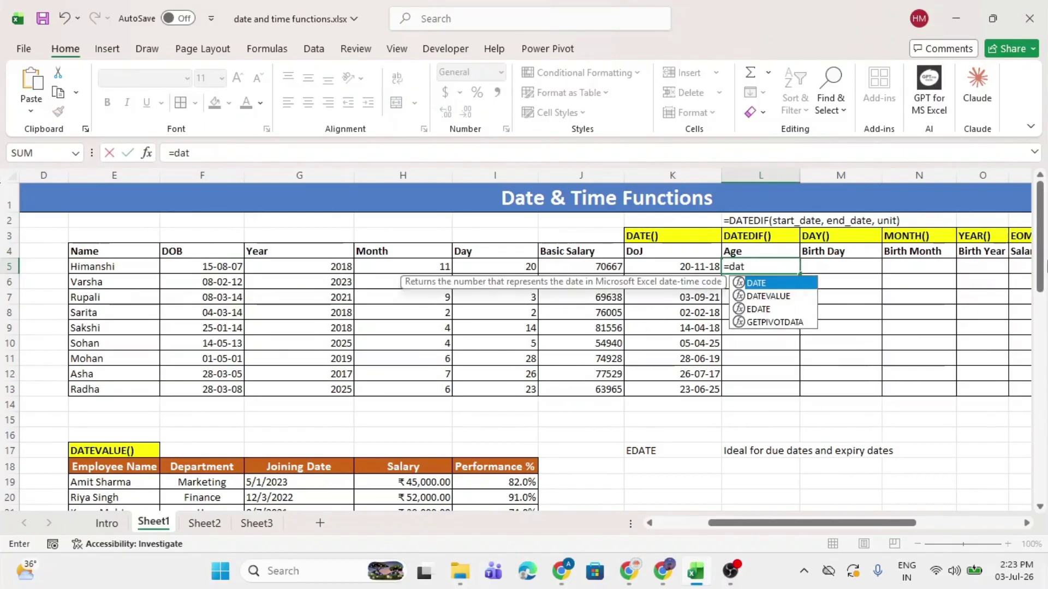
{"action": "type", "text": "edif("}
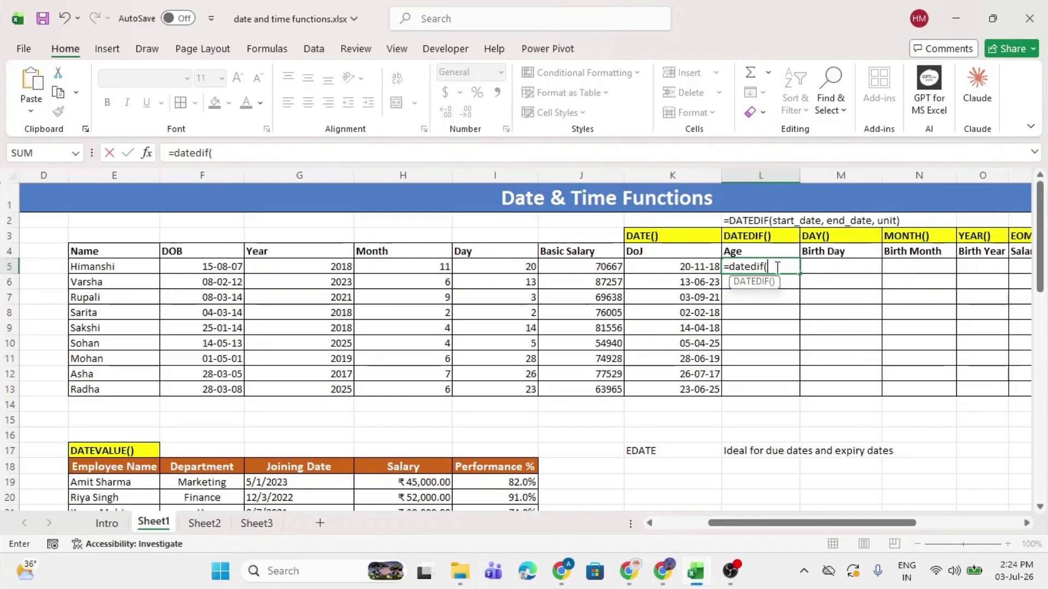
{"action": "left_click", "coordinate": [215, 267]}
{"action": "type", "text": ","}
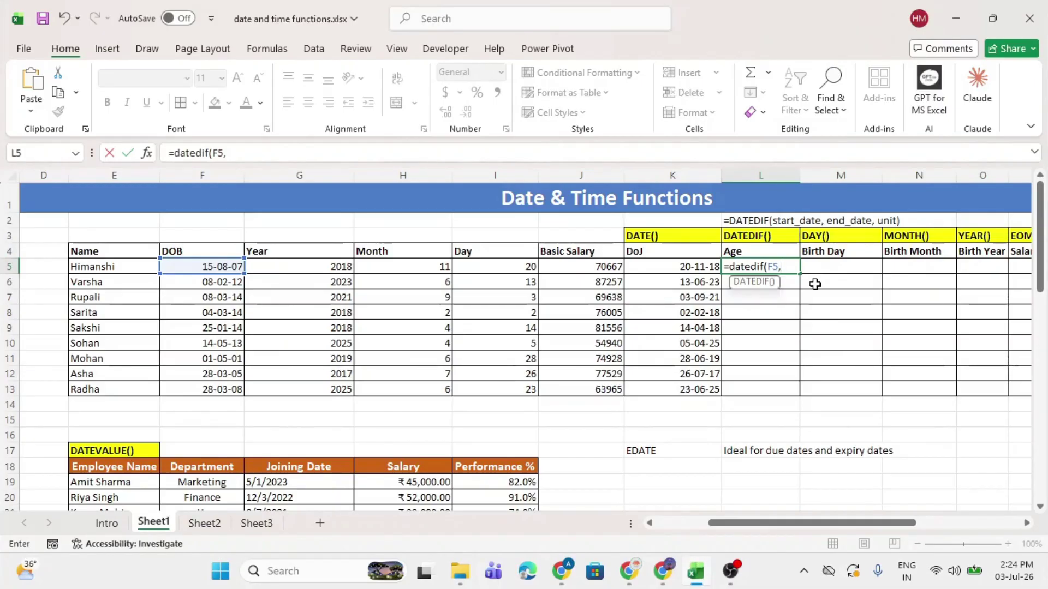
{"action": "type", "text": "today"}
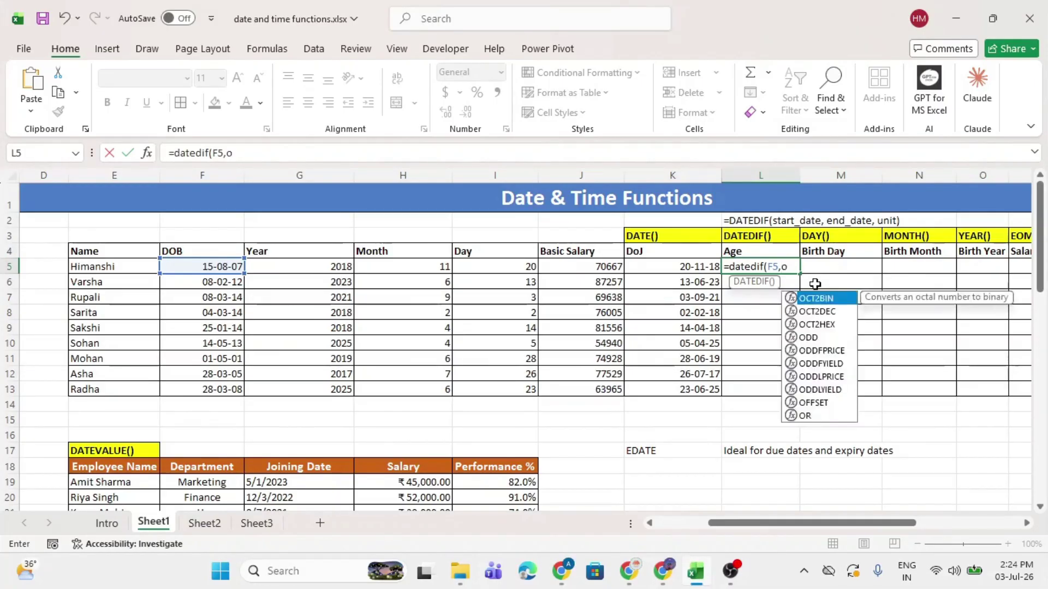
{"action": "key", "text": "Tab"}
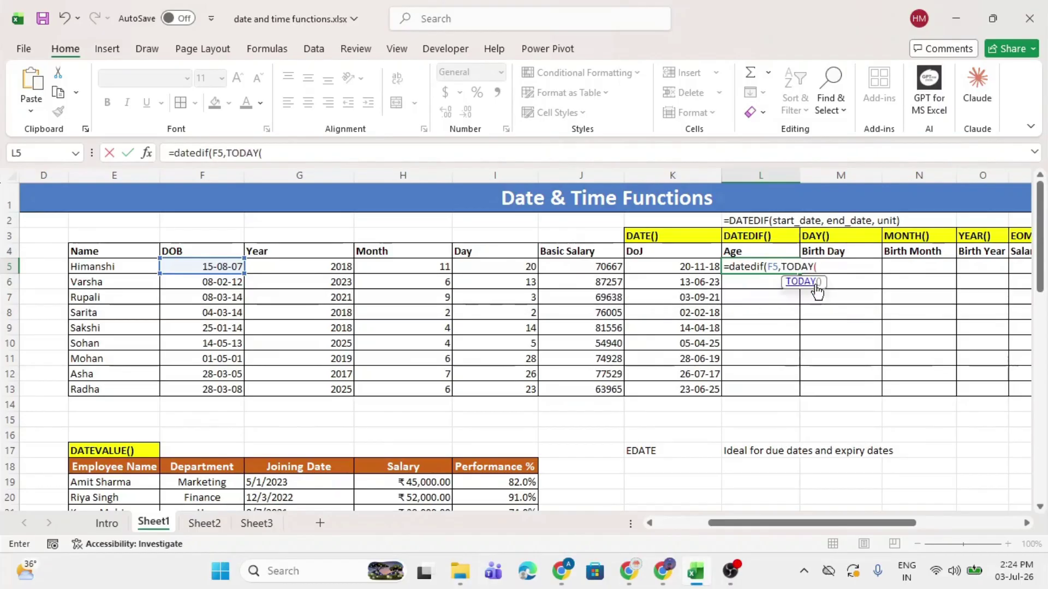
{"action": "type", "text": "),"}
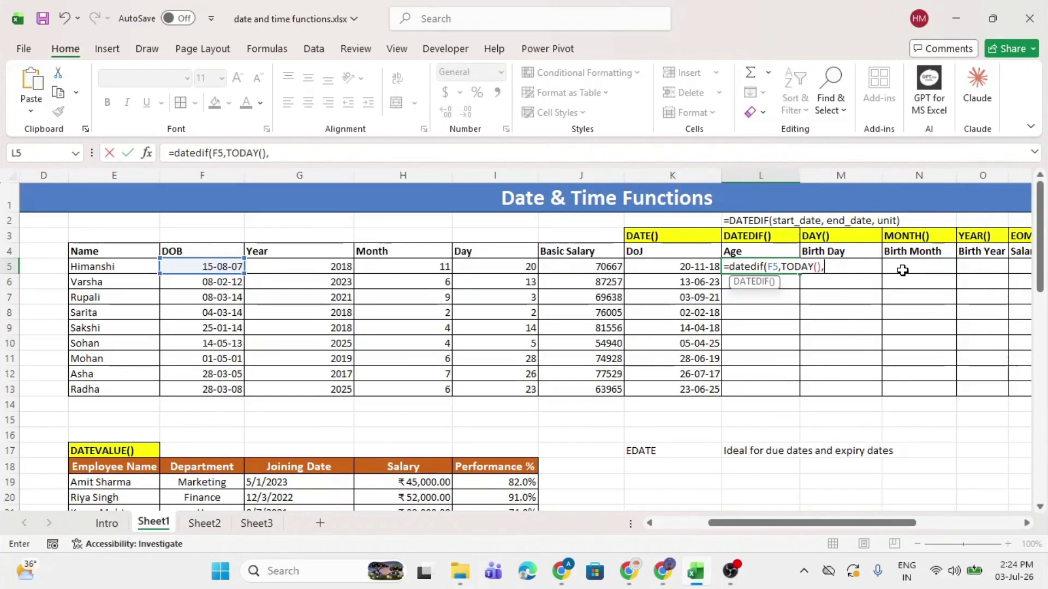
{"action": "type", "text": "y"}
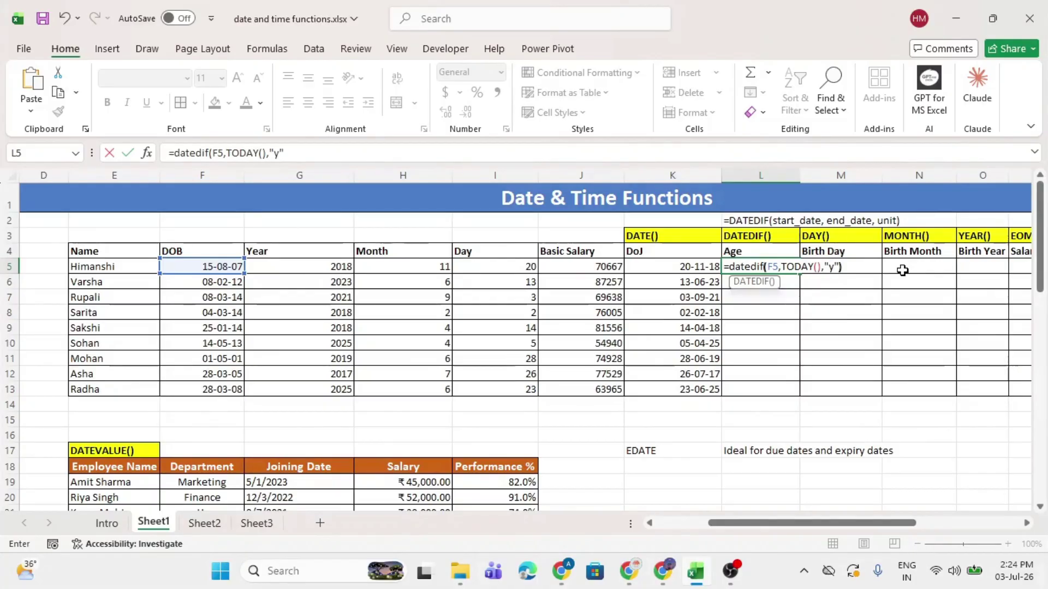
{"action": "key", "text": "Return"}
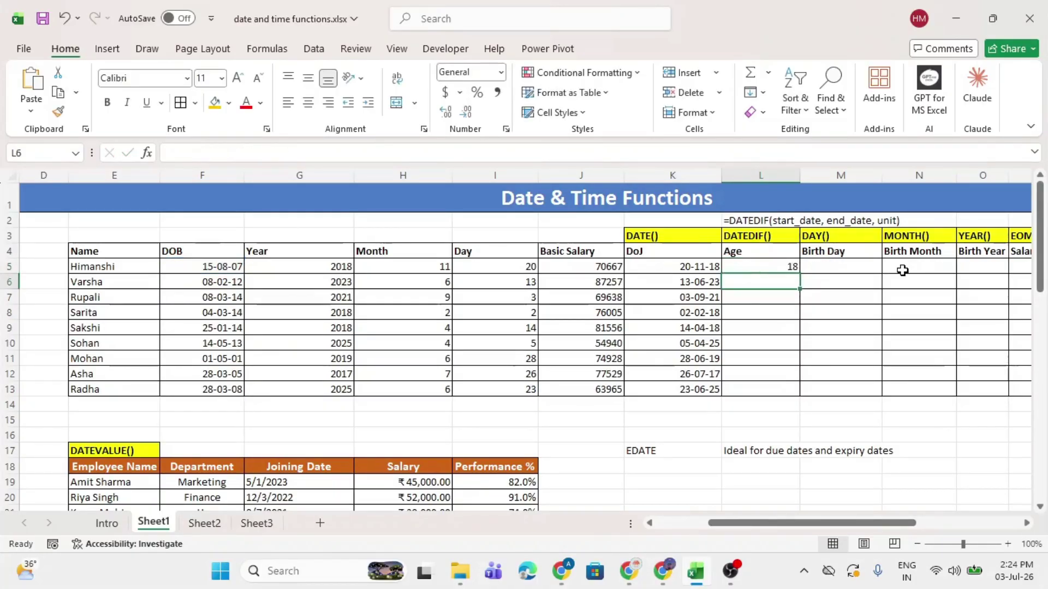
{"action": "left_click", "coordinate": [795, 269]}
{"action": "double_click", "coordinate": [800, 273]}
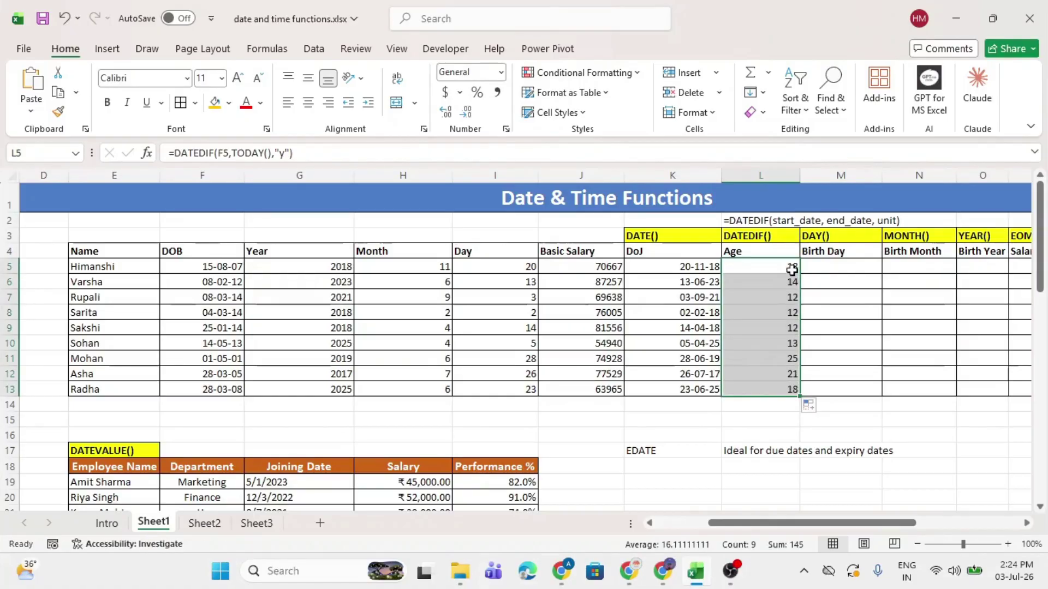
Step: Change the DATEDIF unit in L5 to "m" for age in months and fill the formula down to L13
{"action": "left_click", "coordinate": [769, 267]}
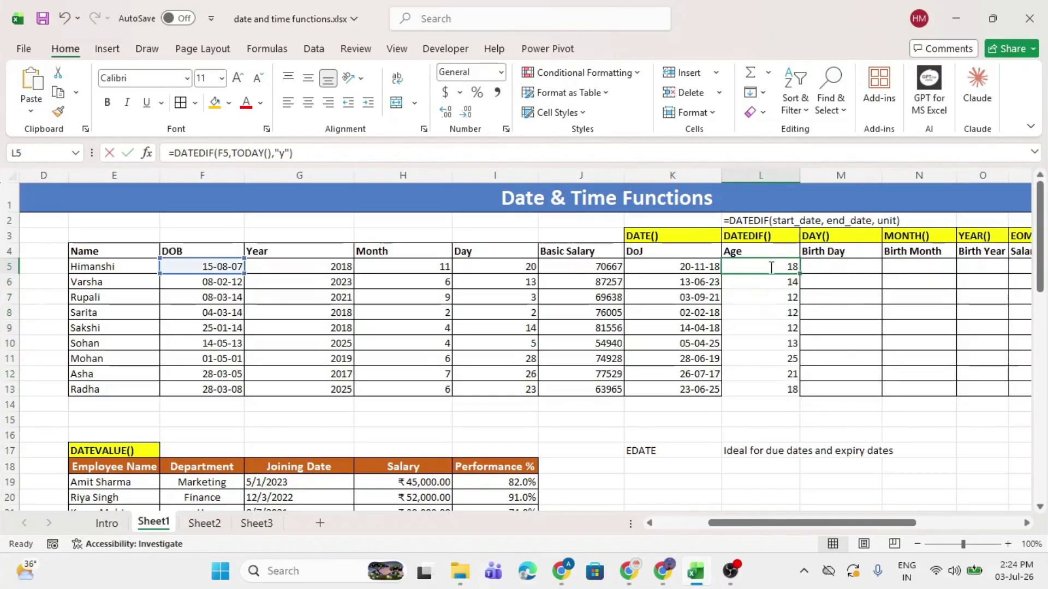
{"action": "double_click", "coordinate": [769, 267]}
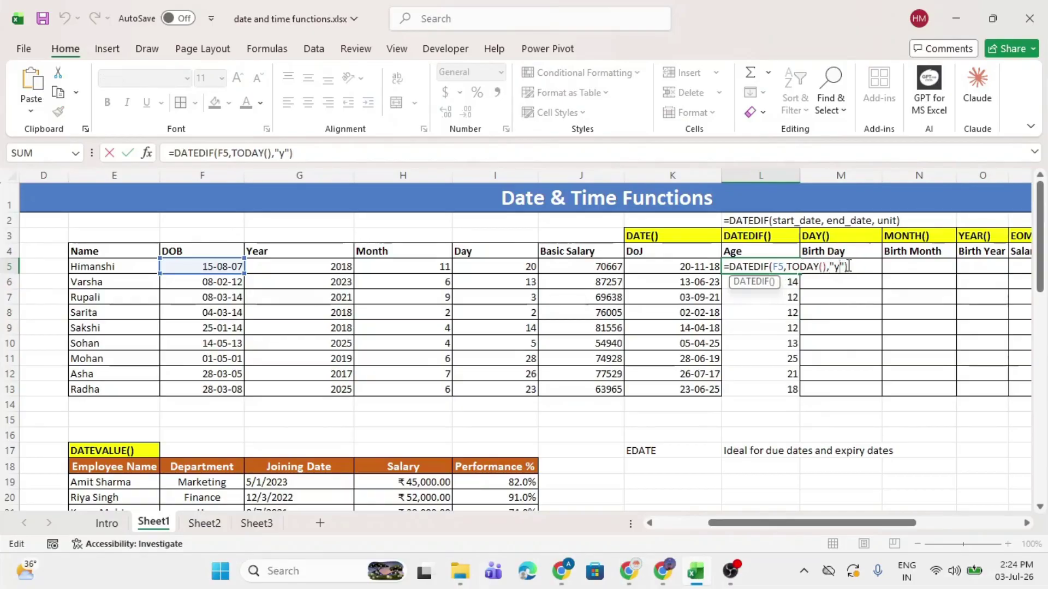
{"action": "key", "text": "Return"}
{"action": "left_click", "coordinate": [789, 265]}
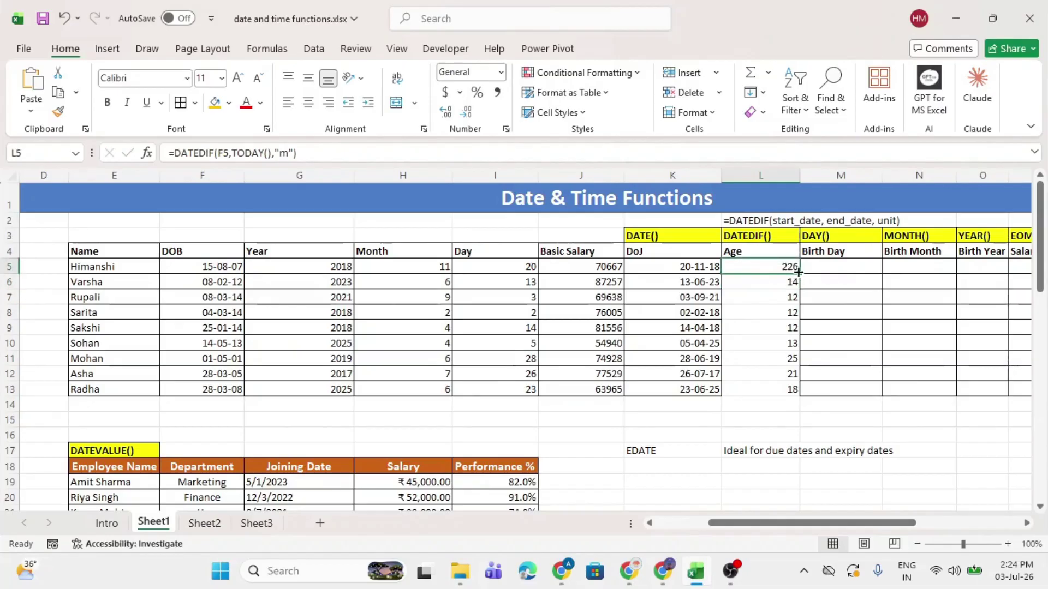
{"action": "double_click", "coordinate": [799, 274]}
Step: Change the DATEDIF unit in L5 to "d" for age in days and fill the formula down to L13
{"action": "double_click", "coordinate": [789, 266]}
{"action": "left_click", "coordinate": [843, 266]}
{"action": "key", "text": "BackSpace"}
{"action": "type", "text": "d"}
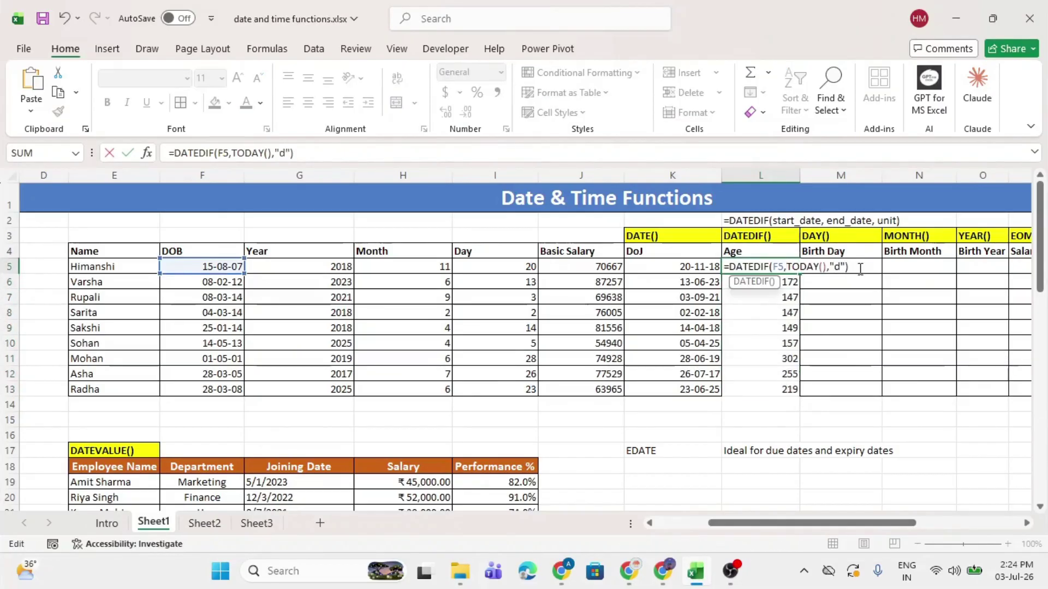
{"action": "key", "text": "Return"}
{"action": "left_click", "coordinate": [777, 267]}
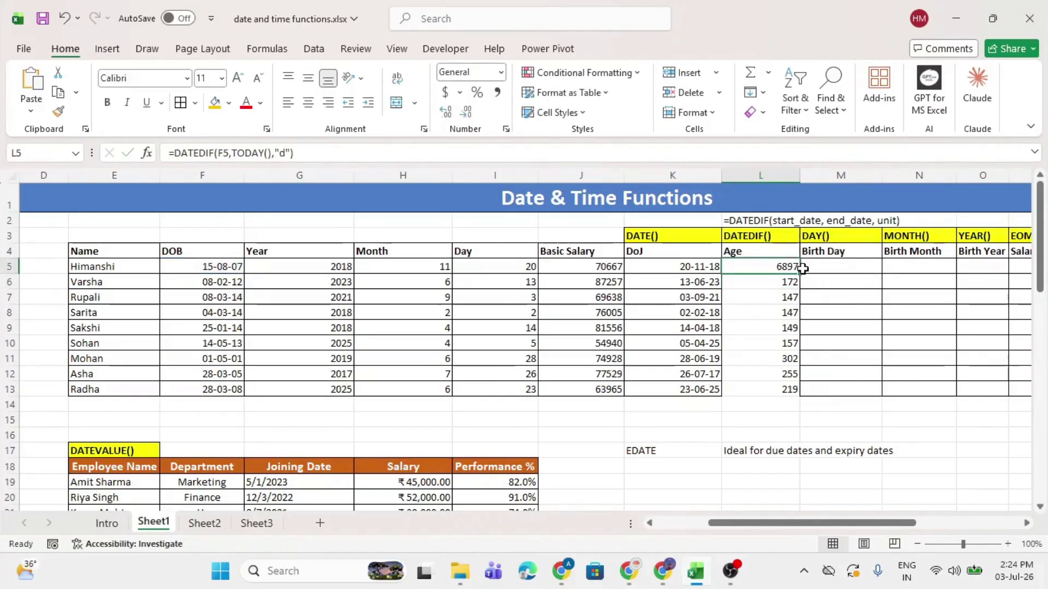
{"action": "double_click", "coordinate": [800, 274]}
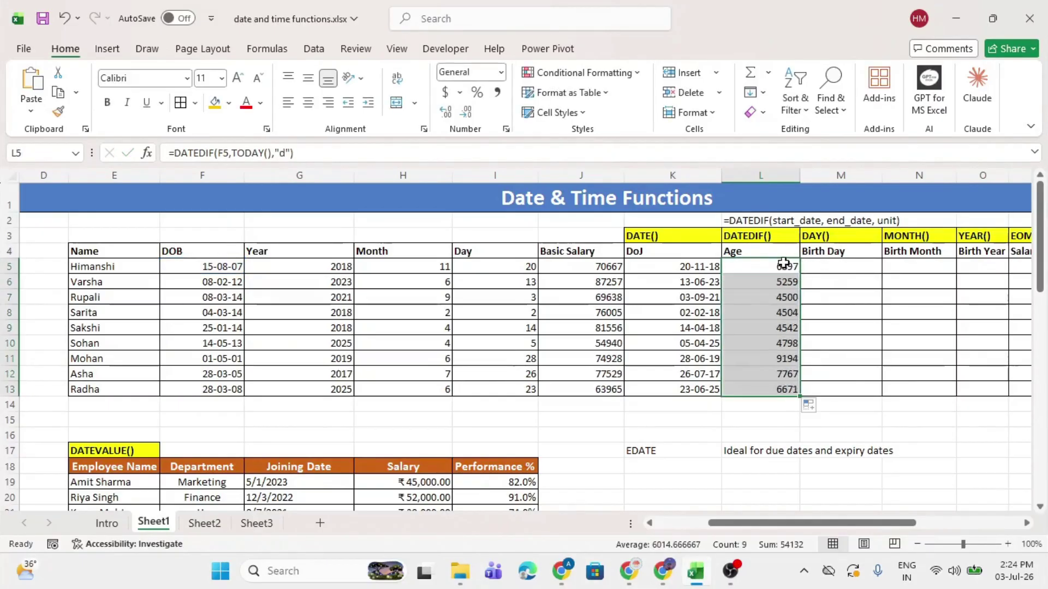
Step: Undo the day and month unit changes in the Age column back to the "y" formulas
{"action": "key", "text": "ctrl+z"}
{"action": "key", "text": "ctrl+z"}
{"action": "key", "text": "ctrl+z"}
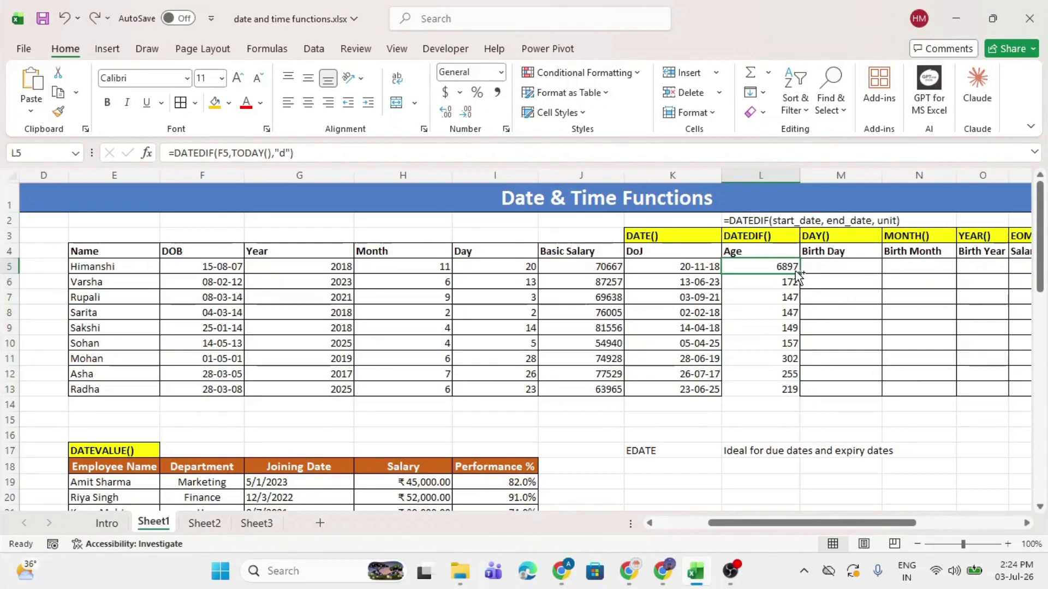
{"action": "key", "text": "ctrl+z"}
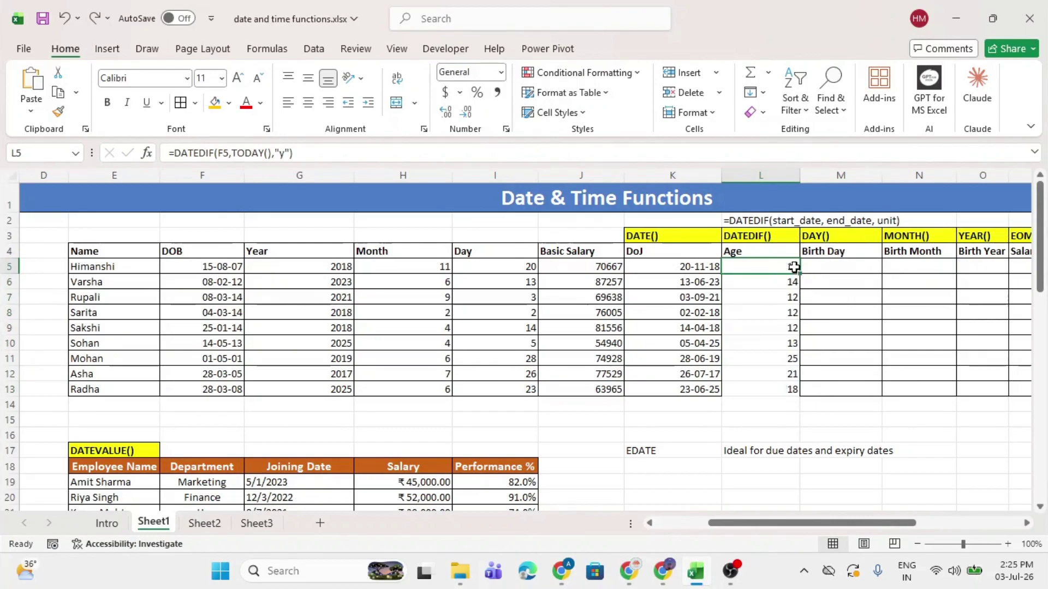
Step: Select the ages in L5:L13 and open the DATEDIF formula in L5 for review
{"action": "left_click_drag", "start_coordinate": [787, 267], "coordinate": [771, 394]}
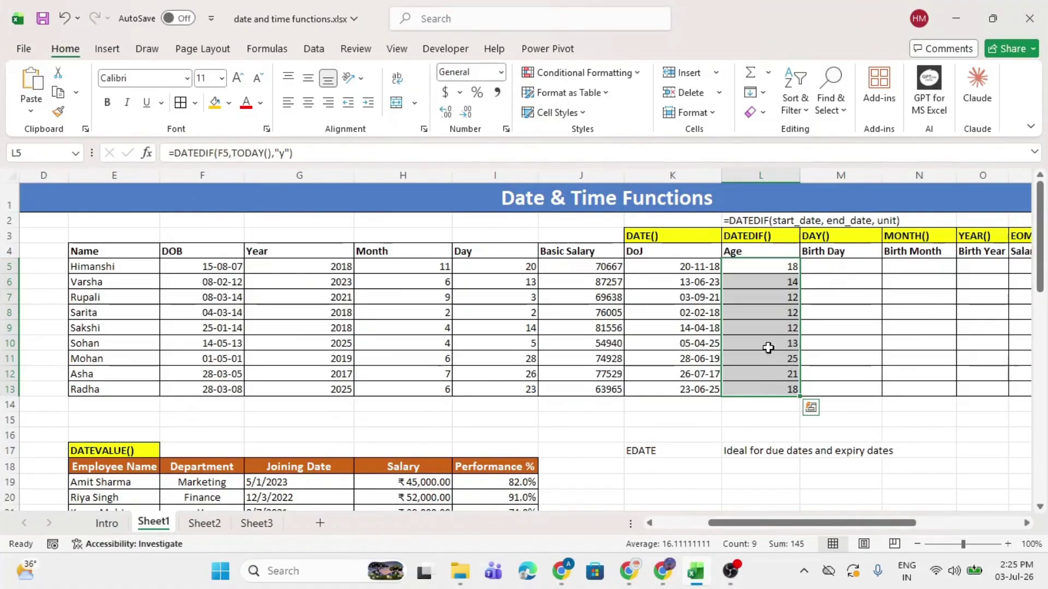
{"action": "double_click", "coordinate": [764, 268]}
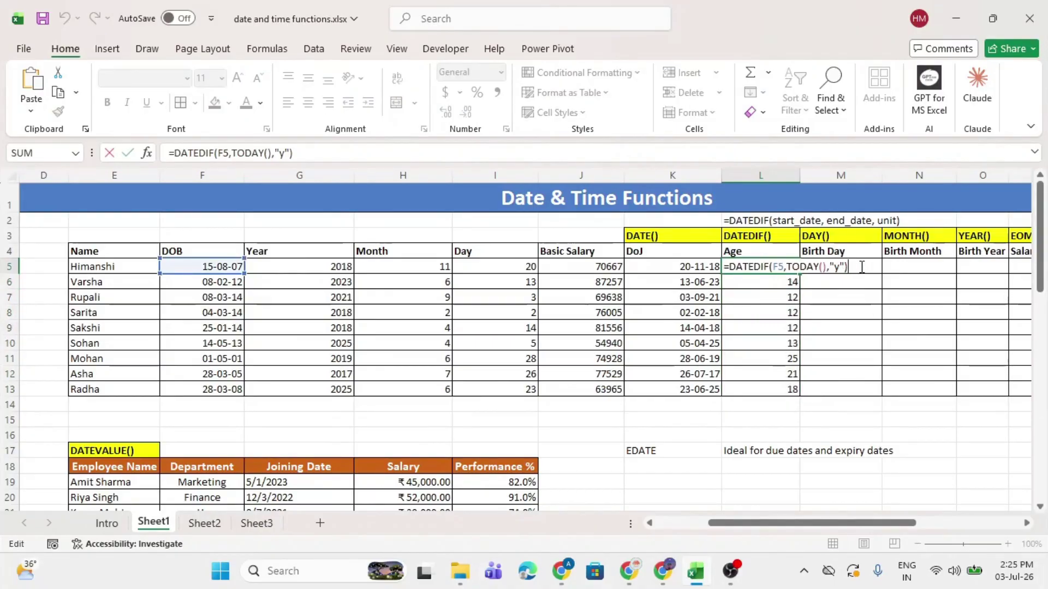
Step: Append the text "Years" to the DATEDIF formula in L5 using an ampersand
{"action": "left_click_drag", "start_coordinate": [855, 266], "coordinate": [729, 266]}
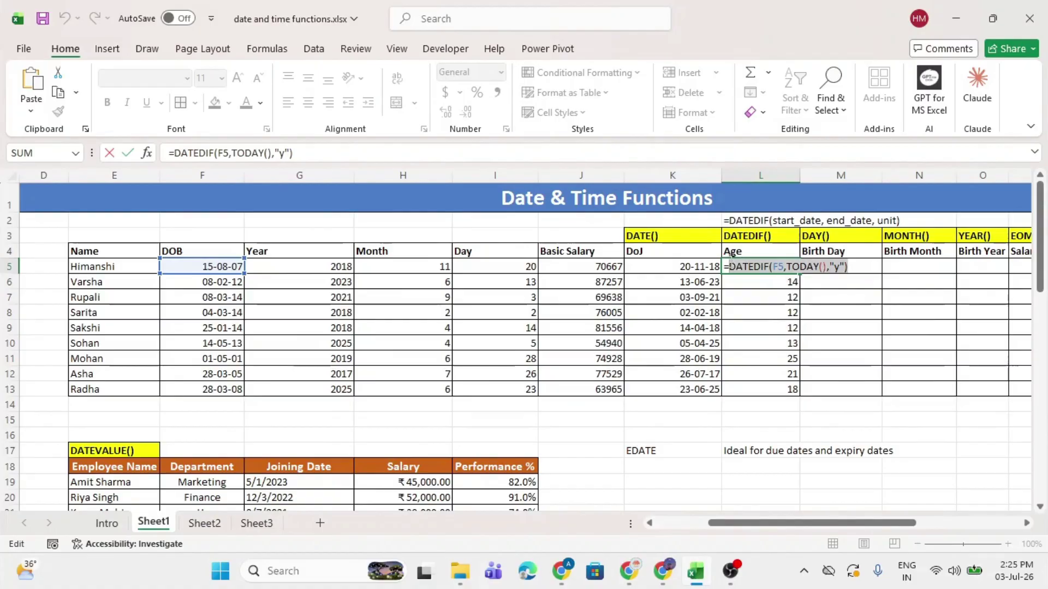
{"action": "left_click", "coordinate": [864, 266]}
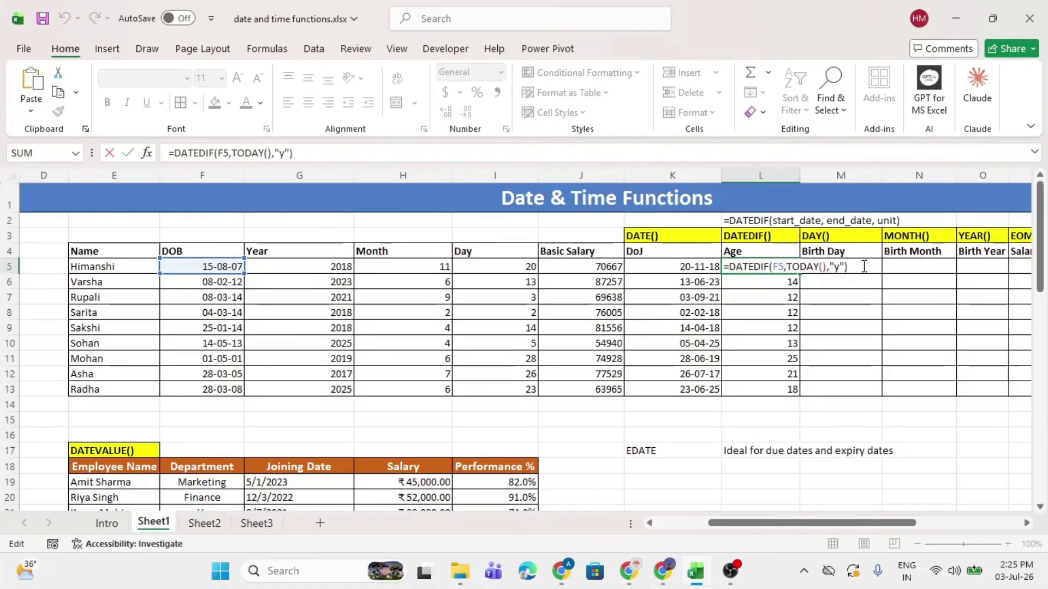
{"action": "type", "text": "& \"Years\""}
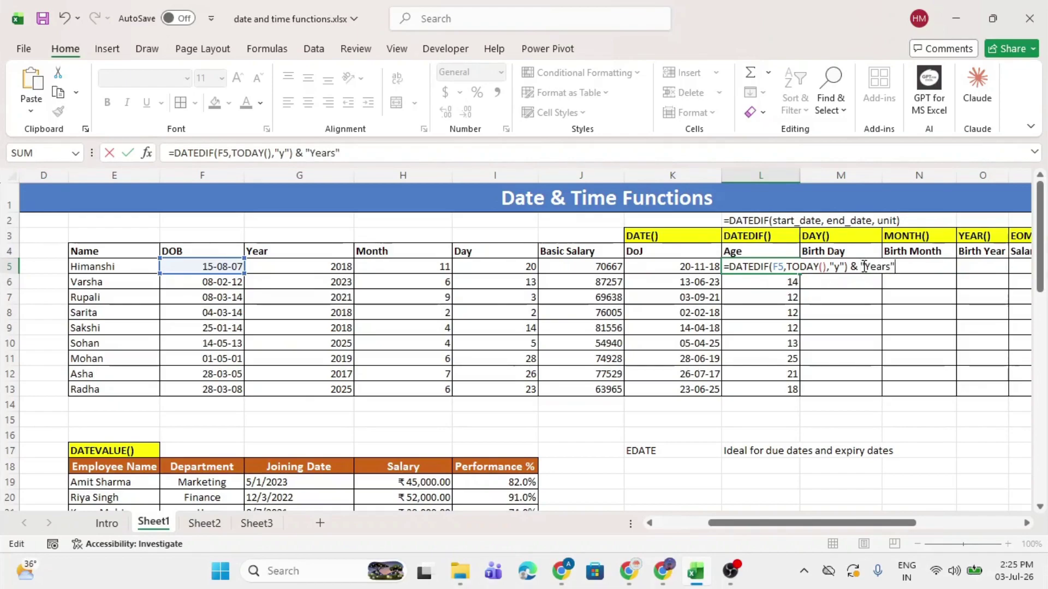
{"action": "type", "text": " &"}
{"action": "key", "text": "shift+space"}
{"action": "scroll", "coordinate": [862, 265], "scroll_direction": "right", "scroll_amount": 4}
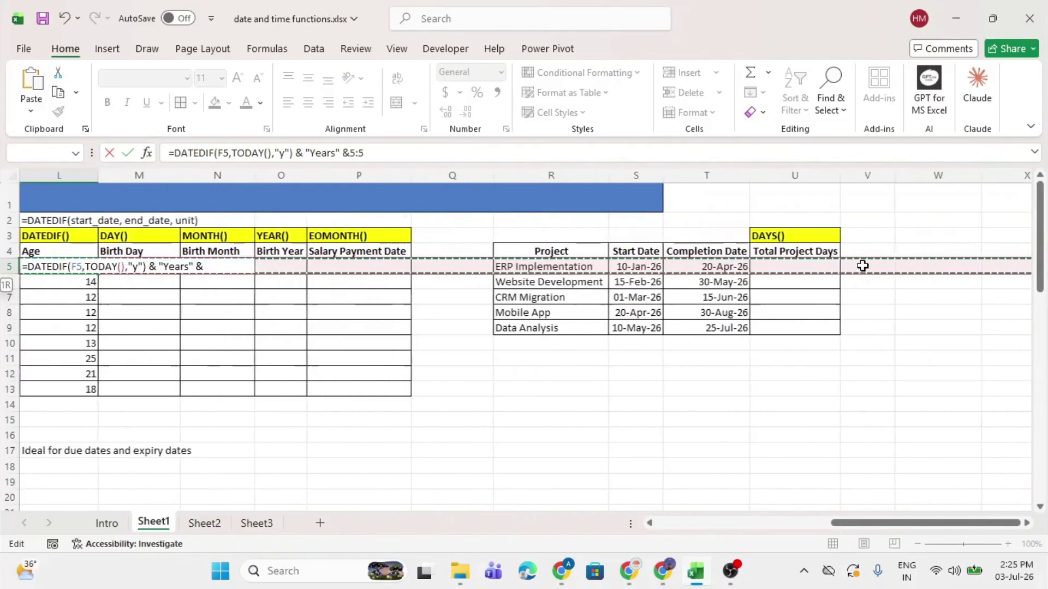
{"action": "key", "text": "BackSpace"}
{"action": "key", "text": "BackSpace"}
{"action": "key", "text": "BackSpace"}
{"action": "key", "text": "BackSpace"}
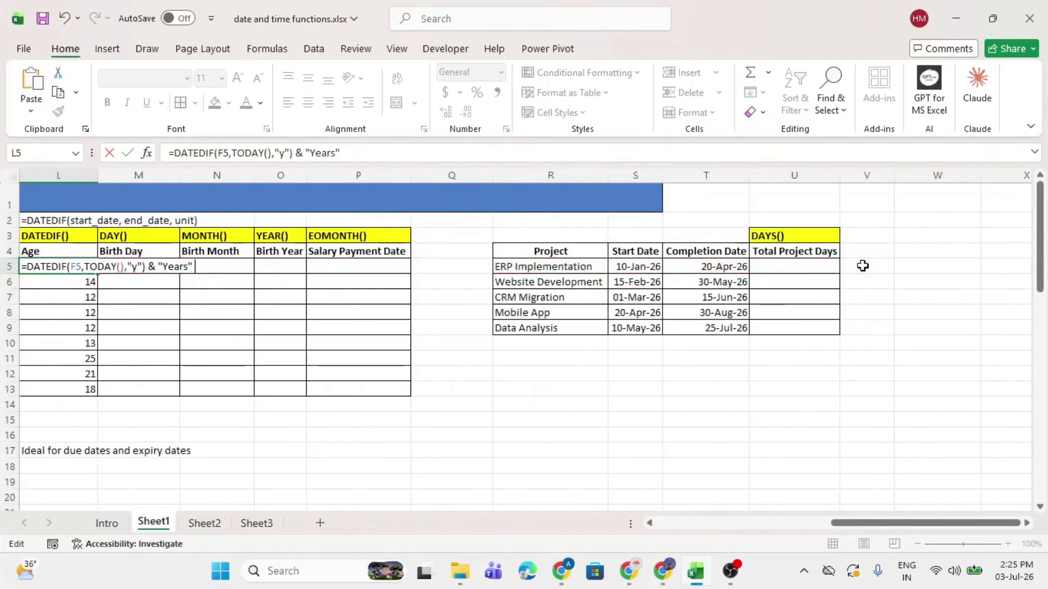
Step: Join a second function, DATEDIF(F5,TODAY(),"ym"), to the L5 formula to add the remaining months
{"action": "type", "text": "& Datedif("}
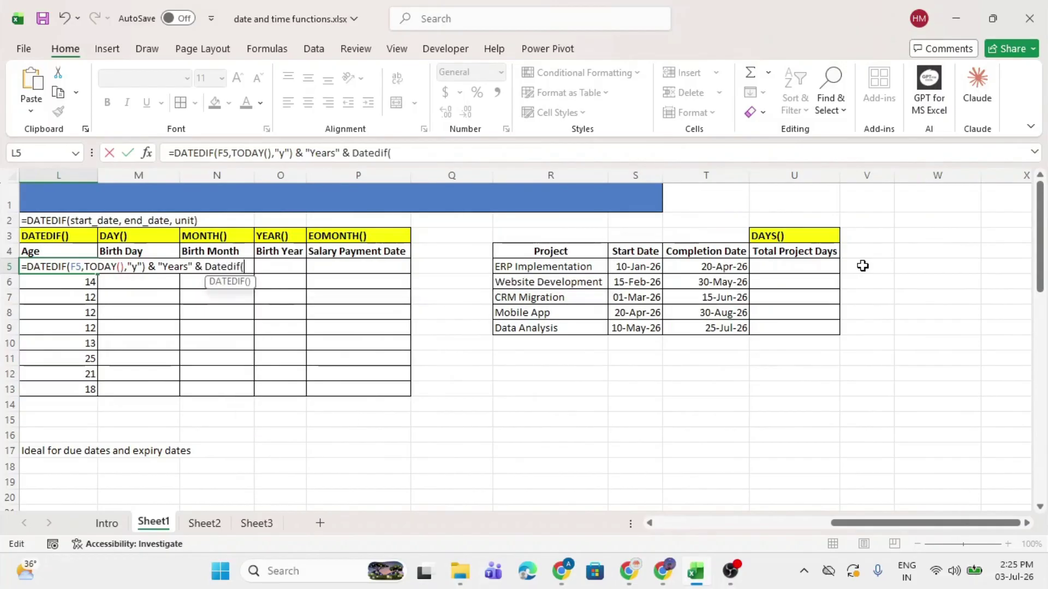
{"action": "scroll", "coordinate": [796, 267], "scroll_direction": "left", "scroll_amount": 5}
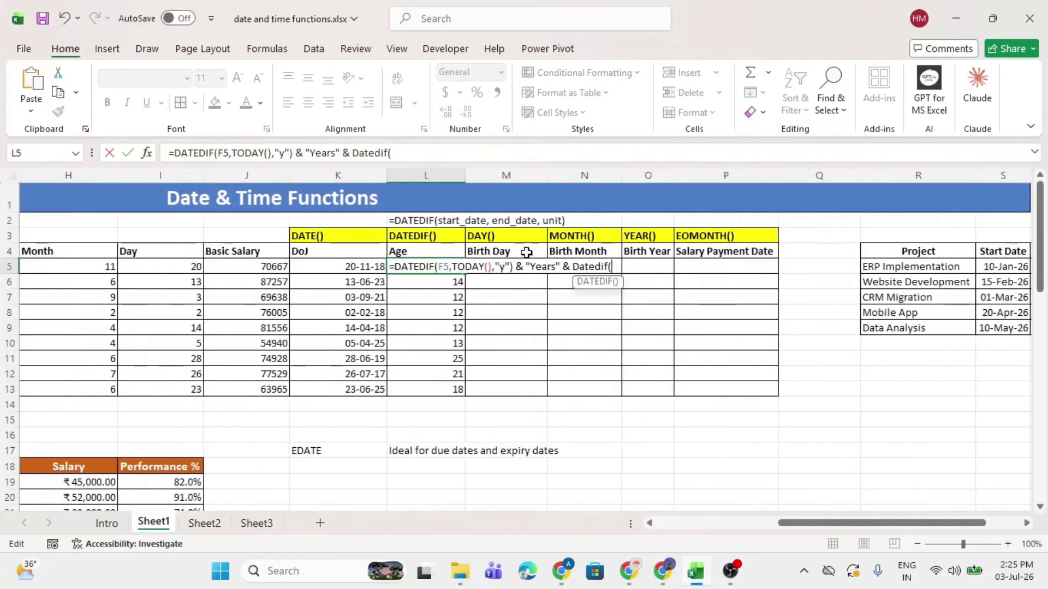
{"action": "scroll", "coordinate": [526, 252], "scroll_direction": "left", "scroll_amount": 3}
{"action": "left_click", "coordinate": [86, 266]}
{"action": "type", "text": ",toda"}
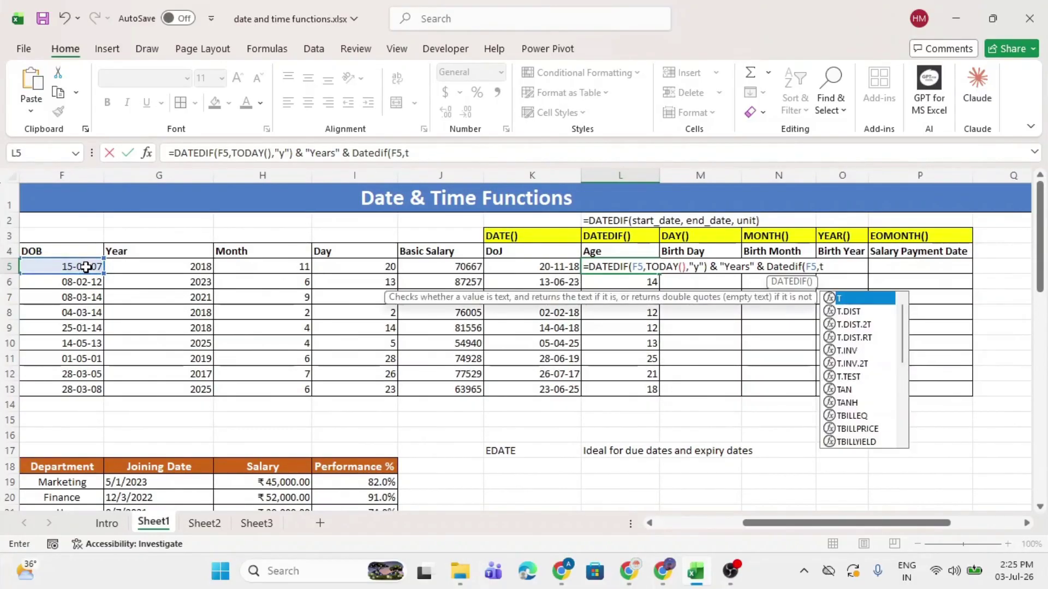
{"action": "key", "text": "Tab"}
{"action": "type", "text": ")"}
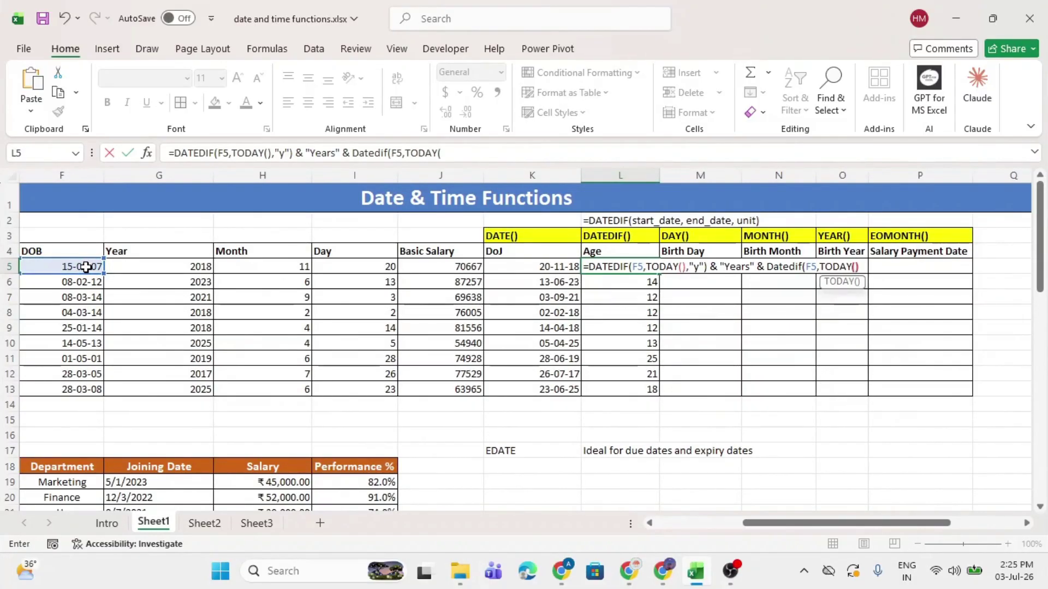
{"action": "type", "text": ",\""}
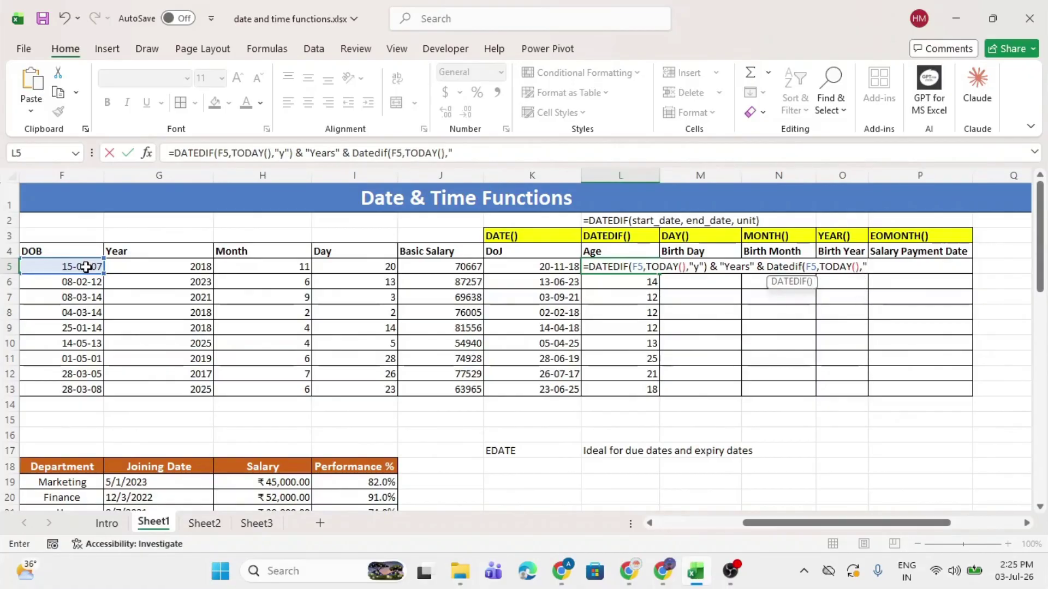
{"action": "type", "text": "ym"}
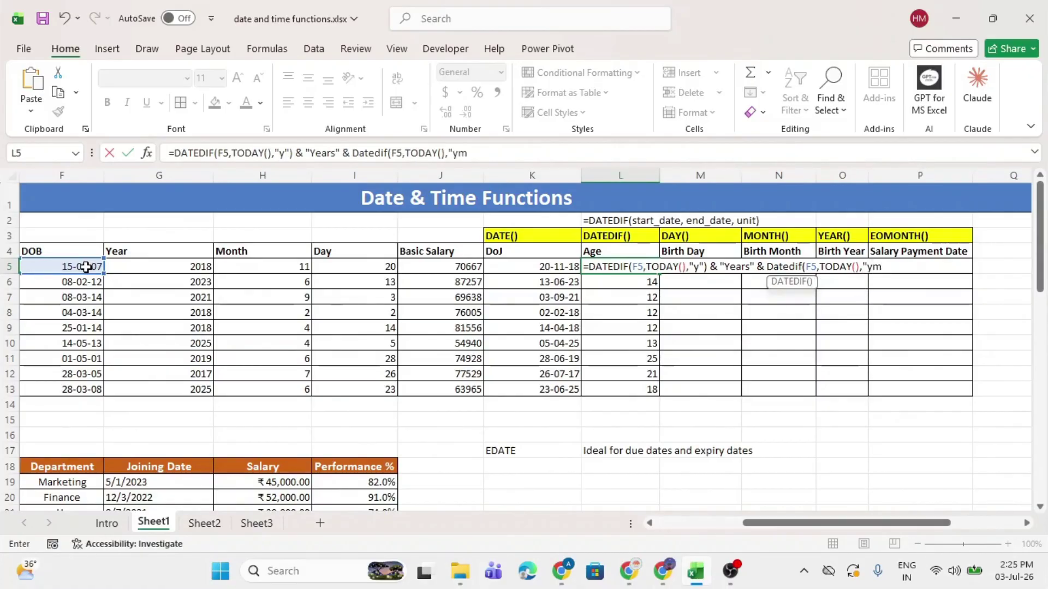
{"action": "type", "text": "\")"}
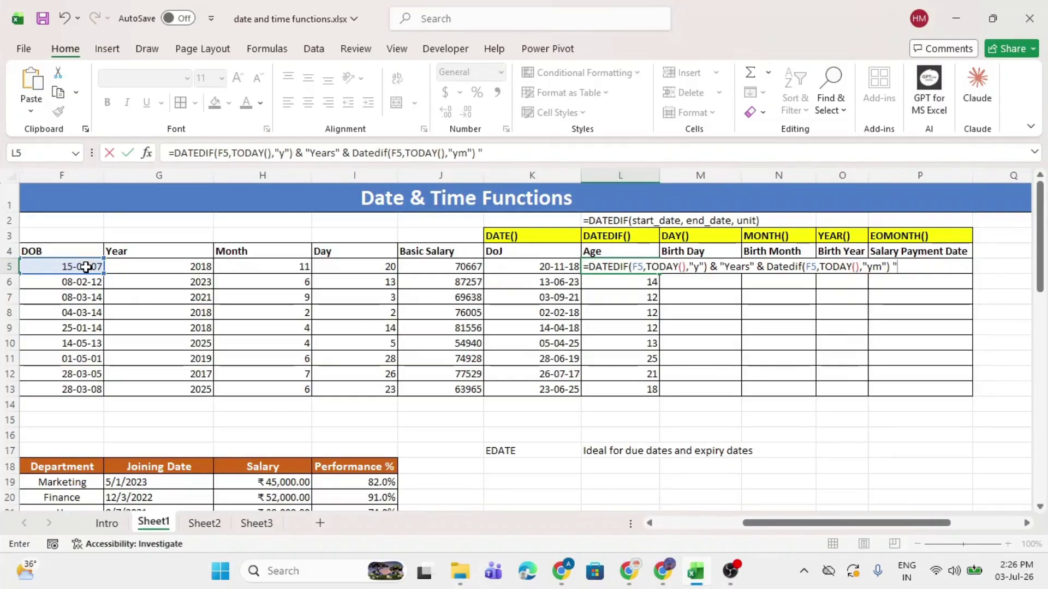
Step: Append & "Months" to the end of the L5 formula and commit it
{"action": "type", "text": "&"}
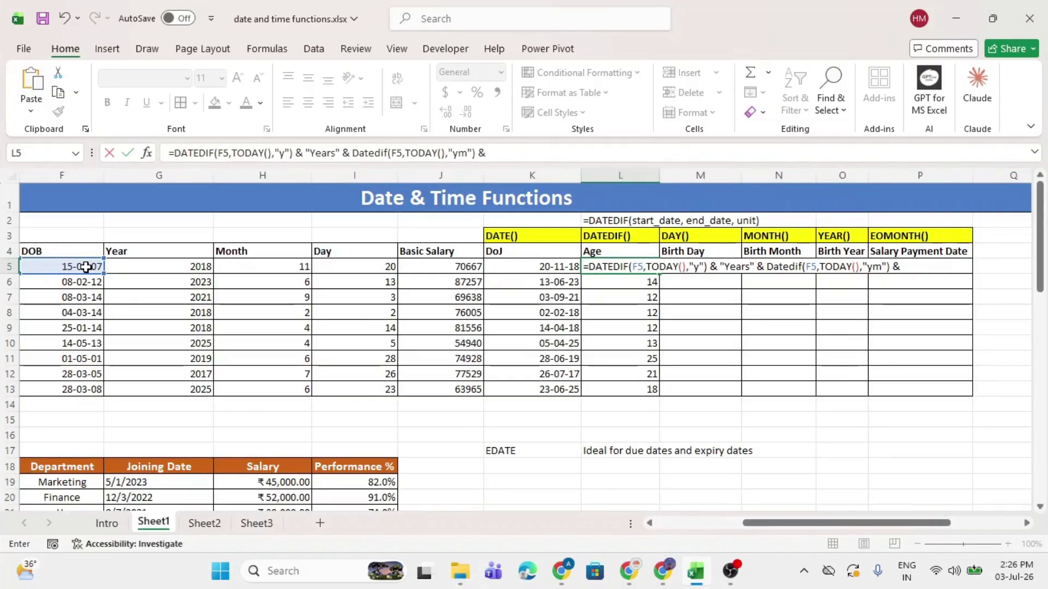
{"action": "key", "text": "shift+space"}
{"action": "key", "text": "BackSpace"}
{"action": "key", "text": "BackSpace"}
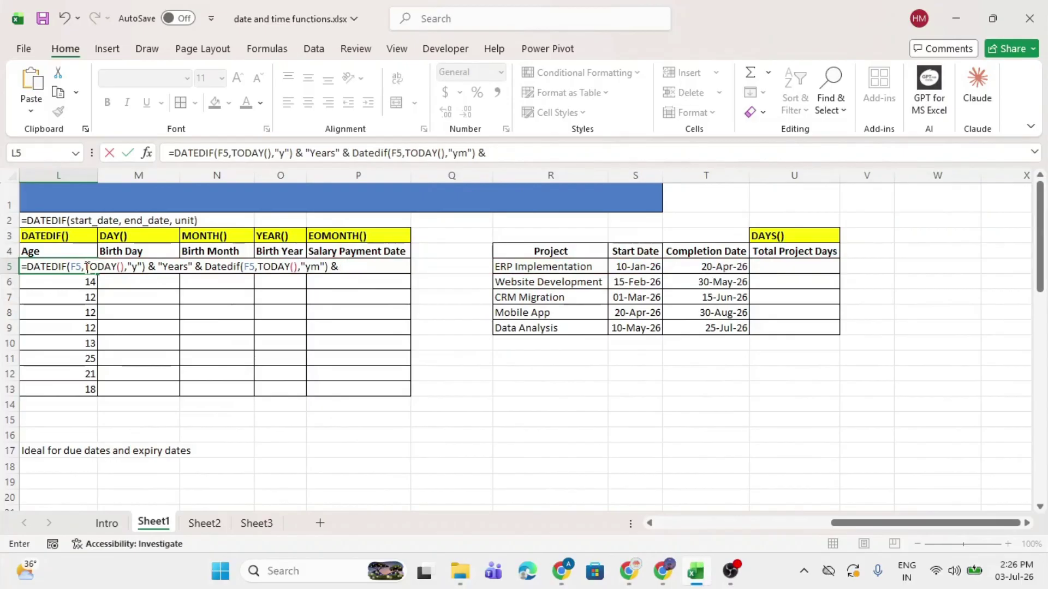
{"action": "type", "text": "\"Months"}
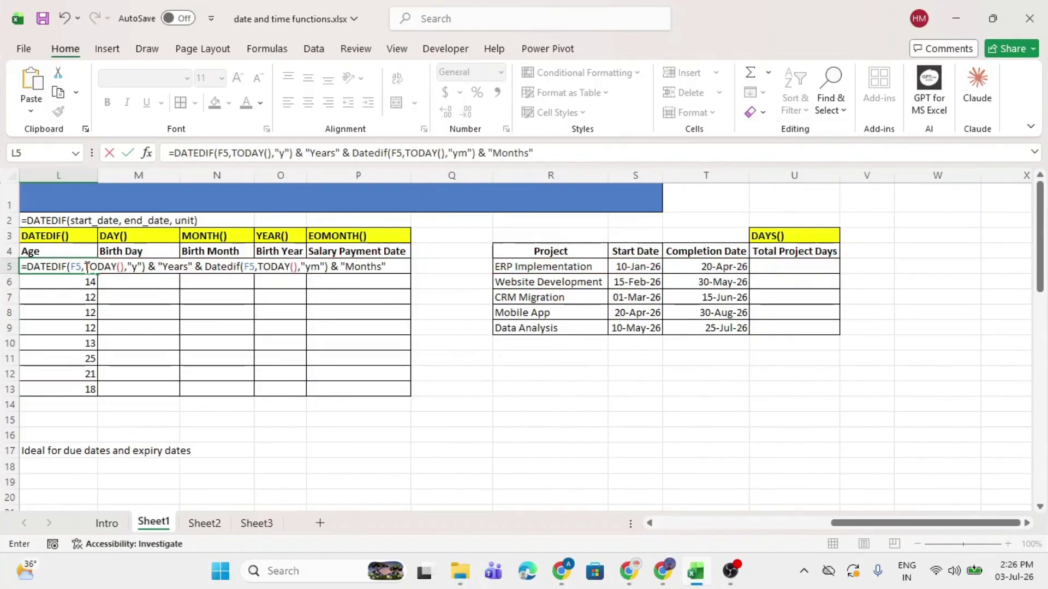
{"action": "key", "text": "Return"}
Step: Fill the years-and-months formula from L5 down to L13 and widen column L to fit the text
{"action": "scroll", "coordinate": [84, 268], "scroll_direction": "left", "scroll_amount": 3}
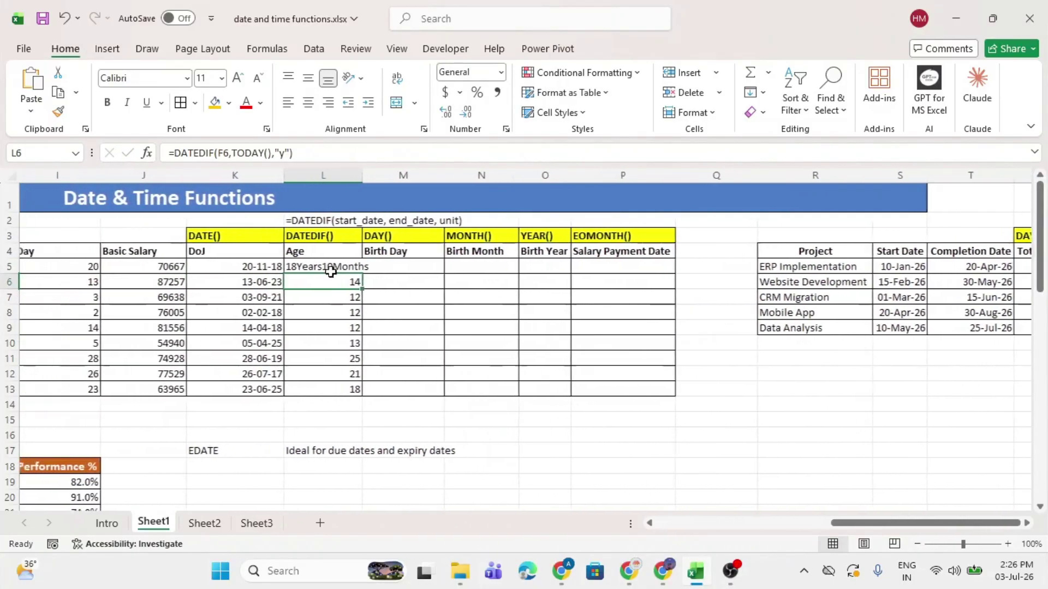
{"action": "left_click", "coordinate": [343, 266]}
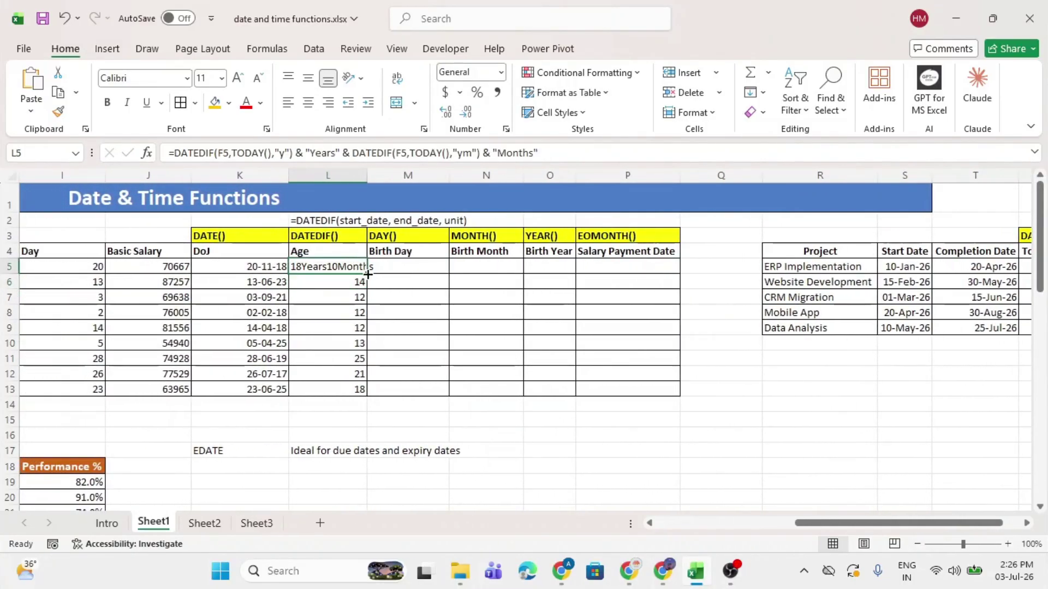
{"action": "double_click", "coordinate": [368, 274]}
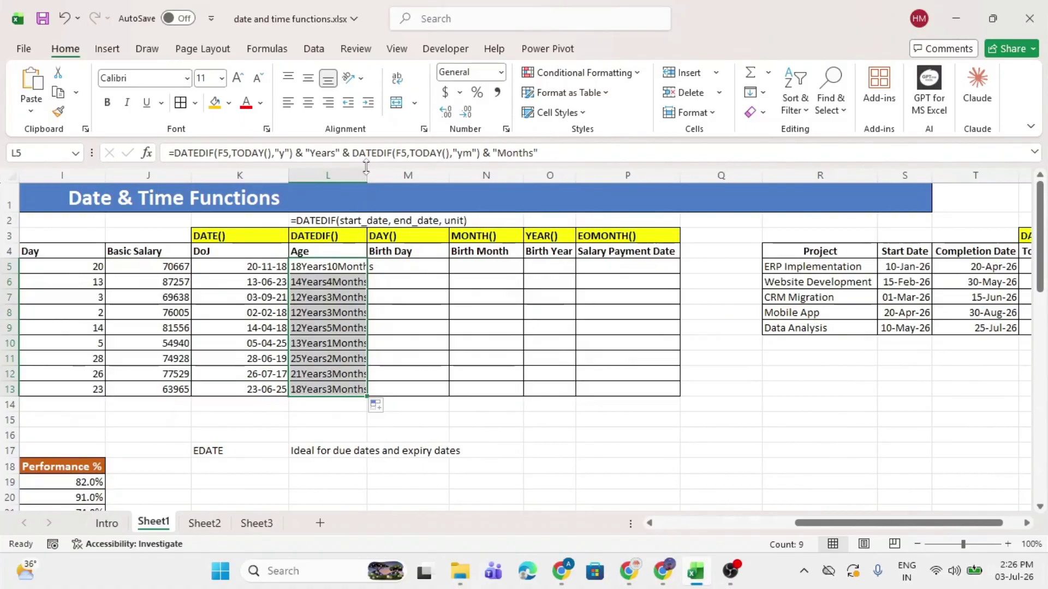
{"action": "left_click_drag", "start_coordinate": [366, 173], "coordinate": [475, 173]}
Step: Wrap the L5 formula in TEXTJOIN with a space delimiter " " and TRUE to ignore empty cells
{"action": "double_click", "coordinate": [315, 267]}
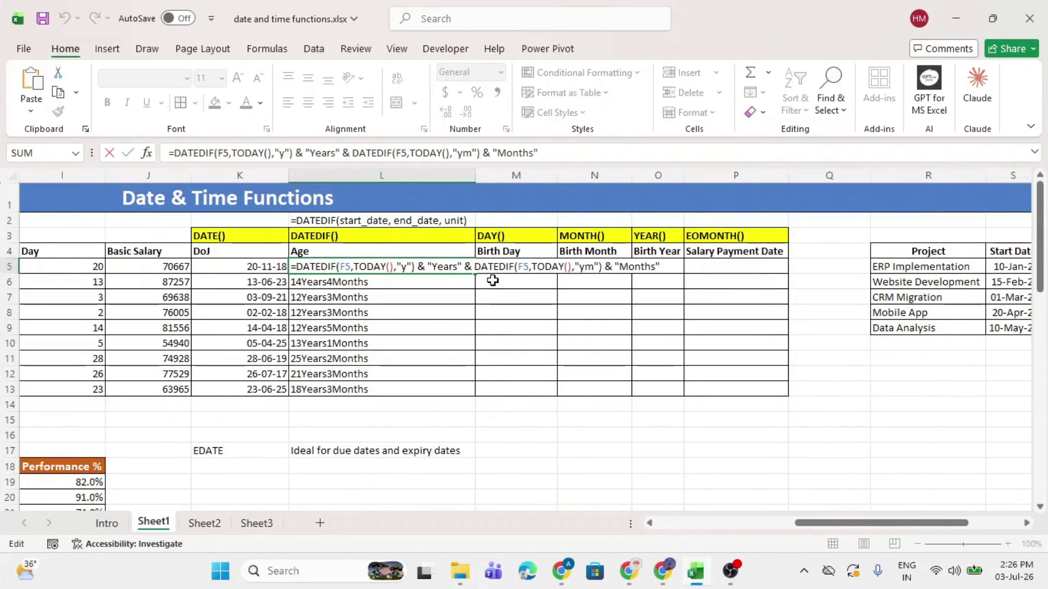
{"action": "type", "text": "textjoin"}
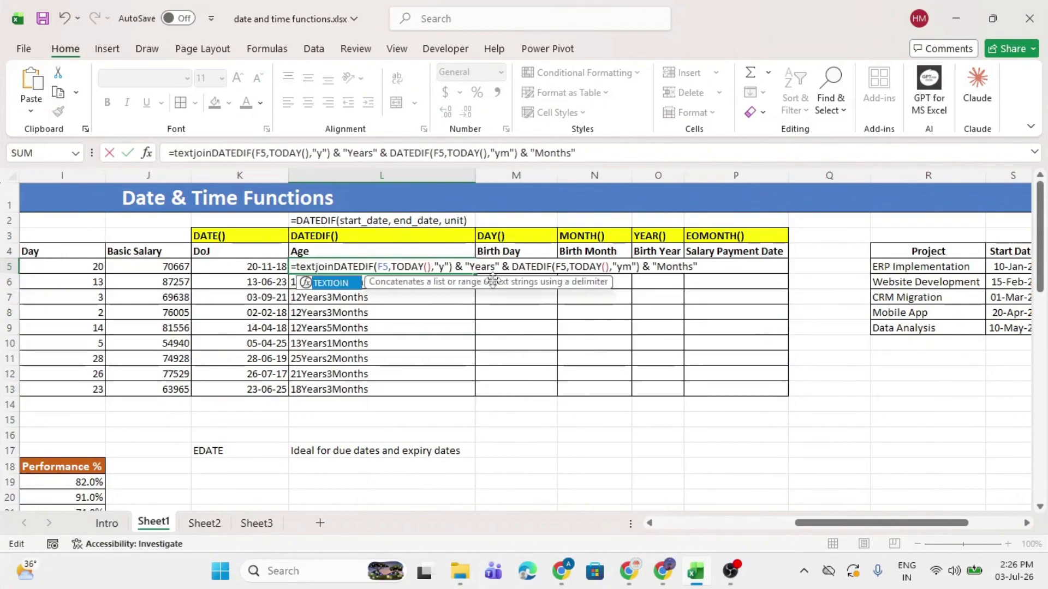
{"action": "key", "text": "Tab"}
{"action": "type", "text": "\" \","}
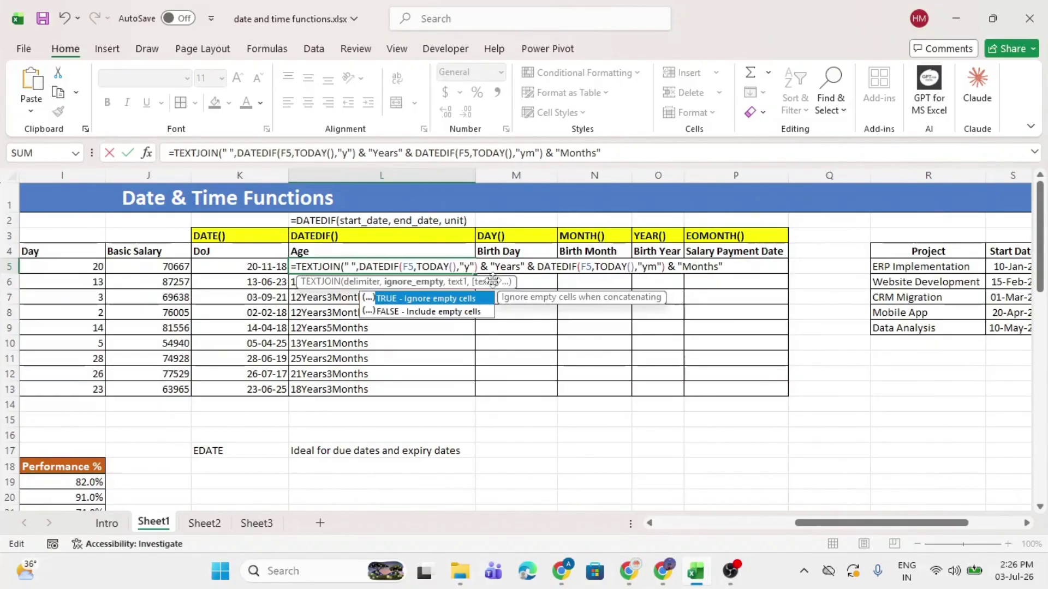
{"action": "key", "text": "Tab"}
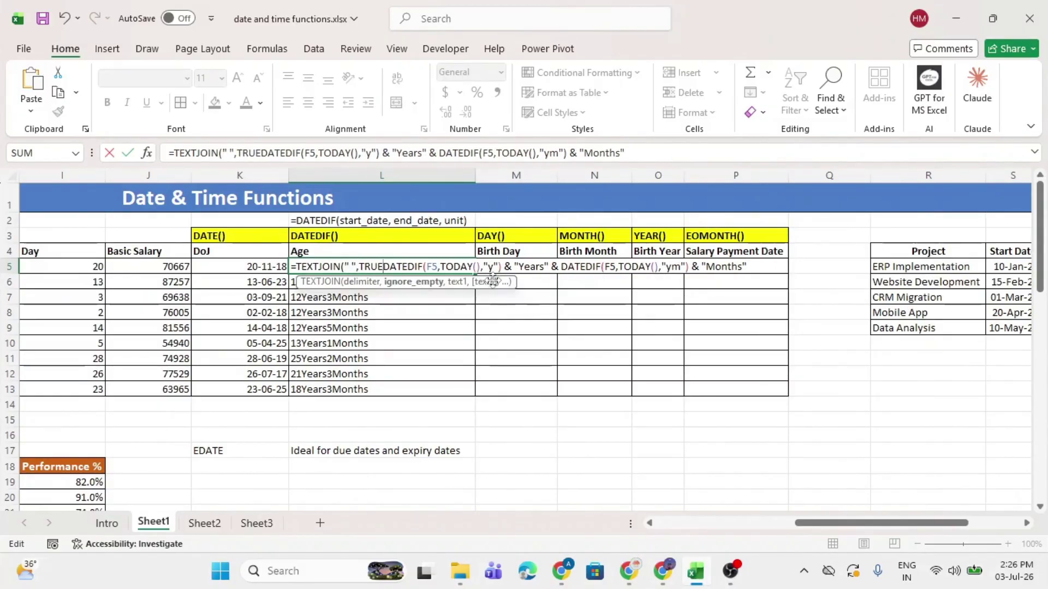
{"action": "type", "text": ","}
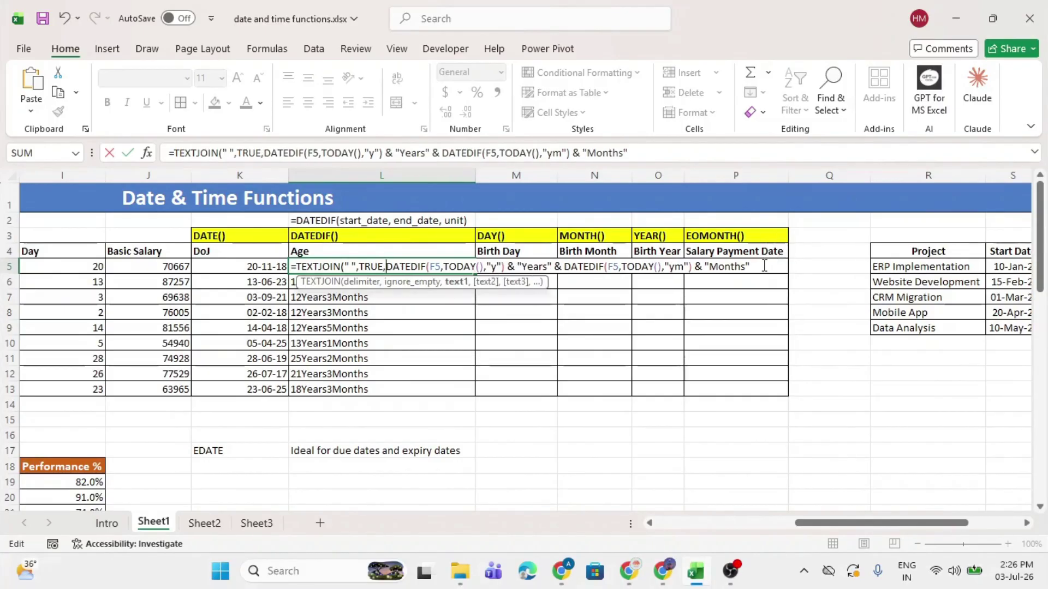
{"action": "key", "text": "Return"}
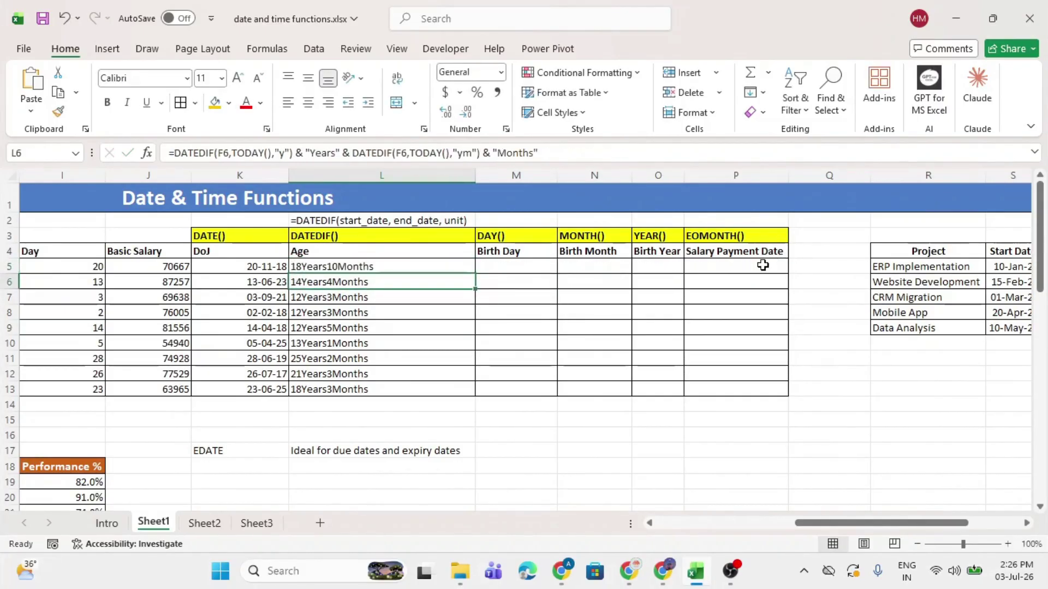
Step: Replace the ampersands before and after "Years" in the L5 TEXTJOIN formula with commas
{"action": "double_click", "coordinate": [309, 264]}
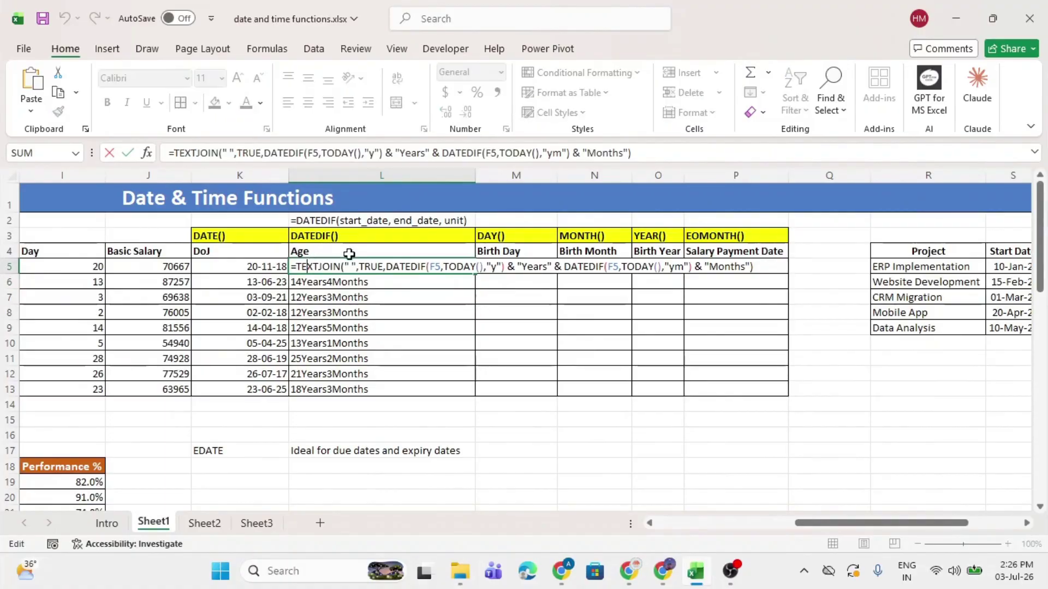
{"action": "left_click", "coordinate": [354, 267]}
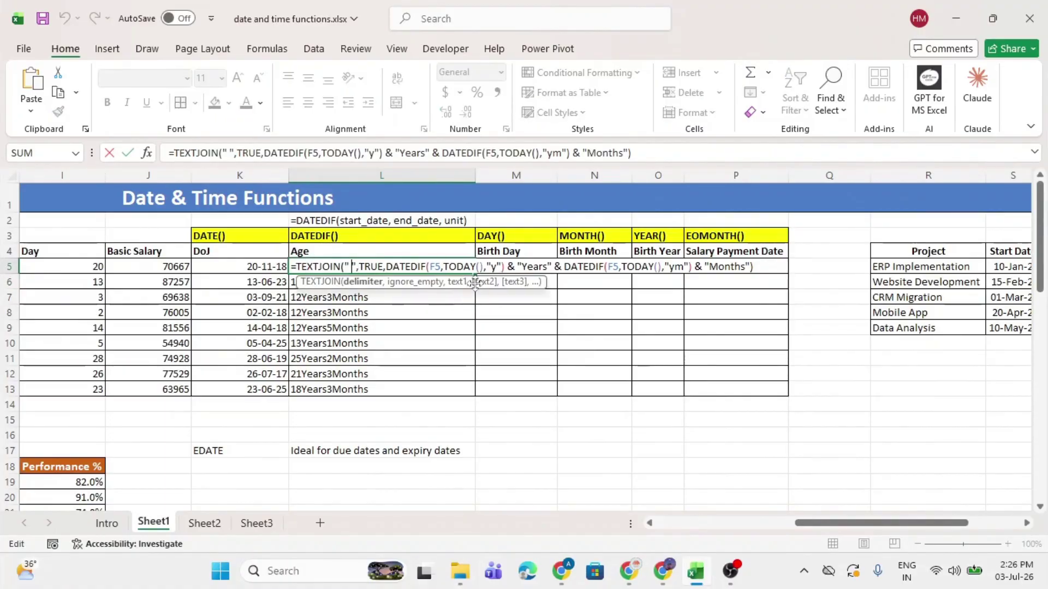
{"action": "left_click", "coordinate": [517, 267]}
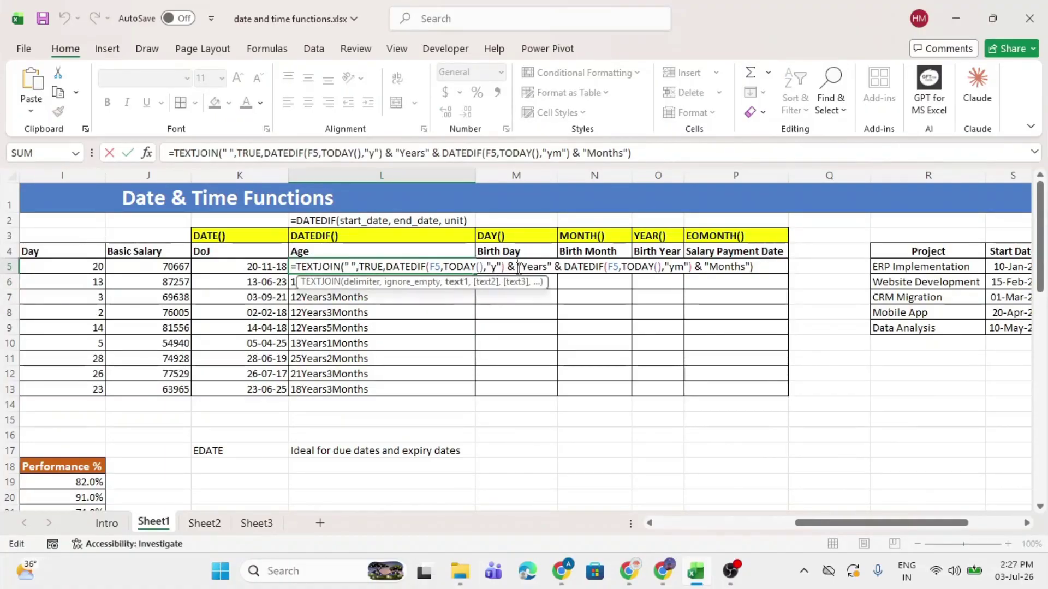
{"action": "key", "text": "BackSpace"}
{"action": "key", "text": "BackSpace"}
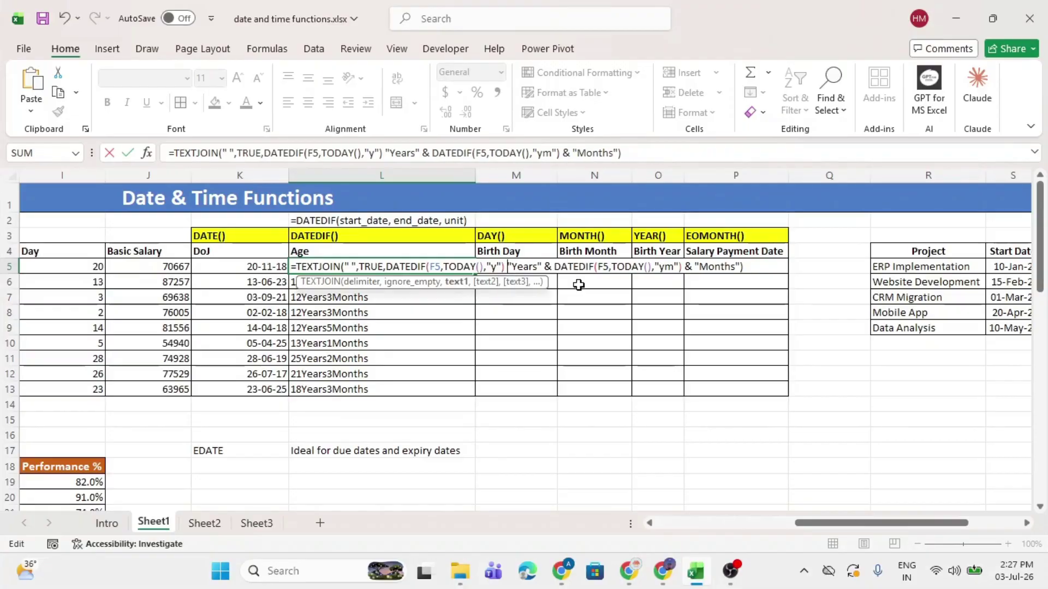
{"action": "type", "text": ","}
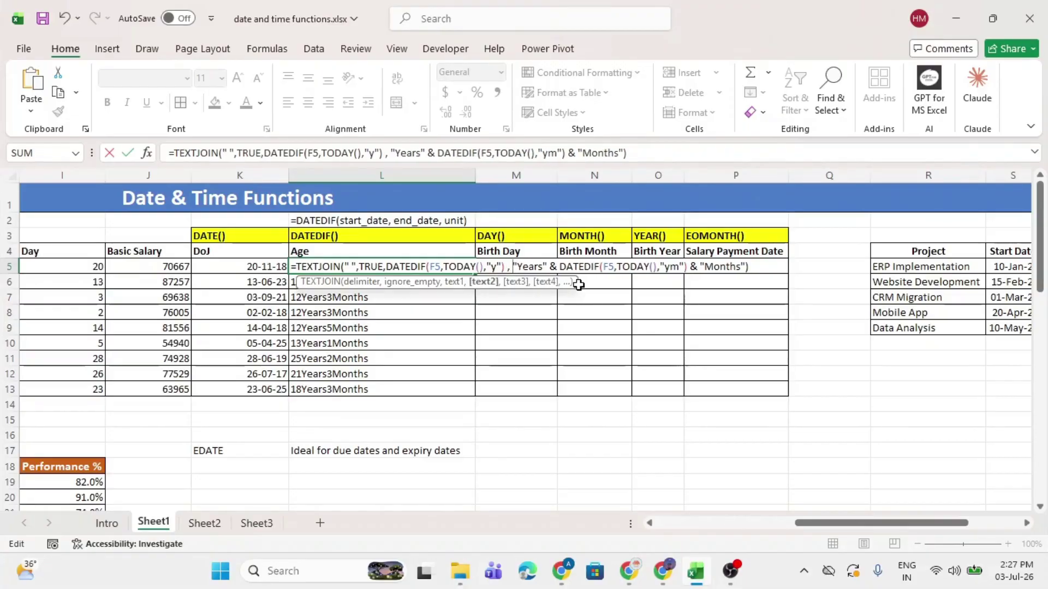
{"action": "key", "text": "BackSpace"}
{"action": "key", "text": "BackSpace"}
{"action": "key", "text": "BackSpace"}
{"action": "key", "text": "BackSpace"}
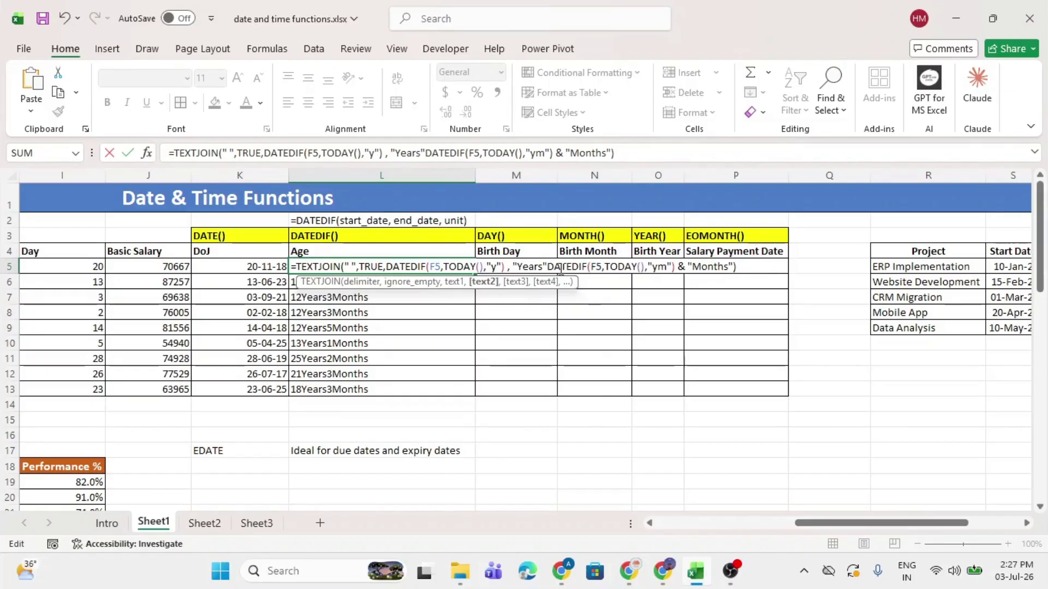
{"action": "type", "text": "\","}
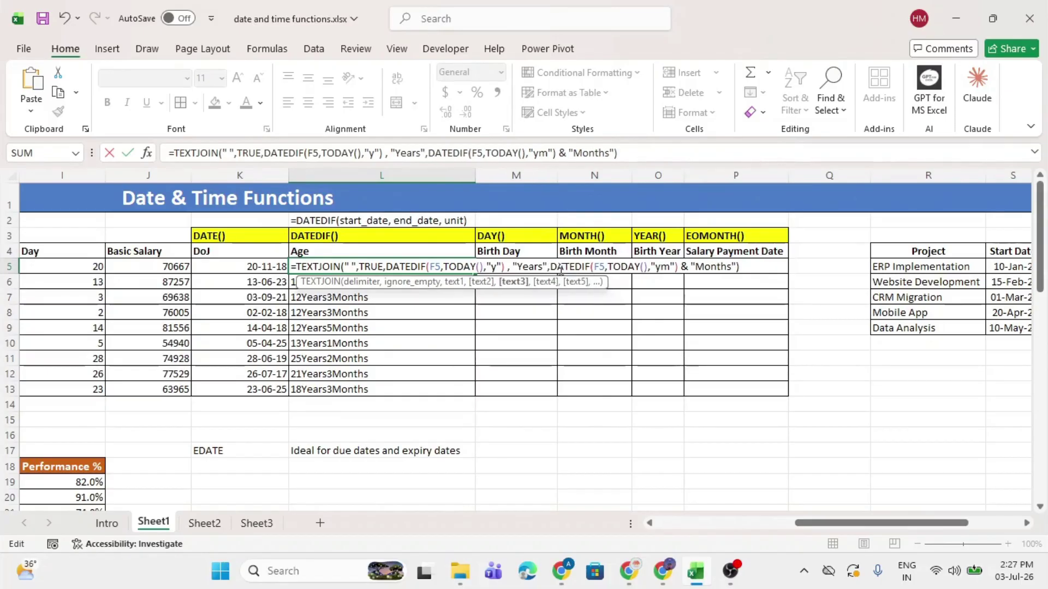
Step: Replace the ampersand before "Months" in the L5 formula with a comma and commit the formula
{"action": "left_click", "coordinate": [690, 266]}
{"action": "key", "text": "BackSpace"}
{"action": "key", "text": "BackSpace"}
{"action": "type", "text": ","}
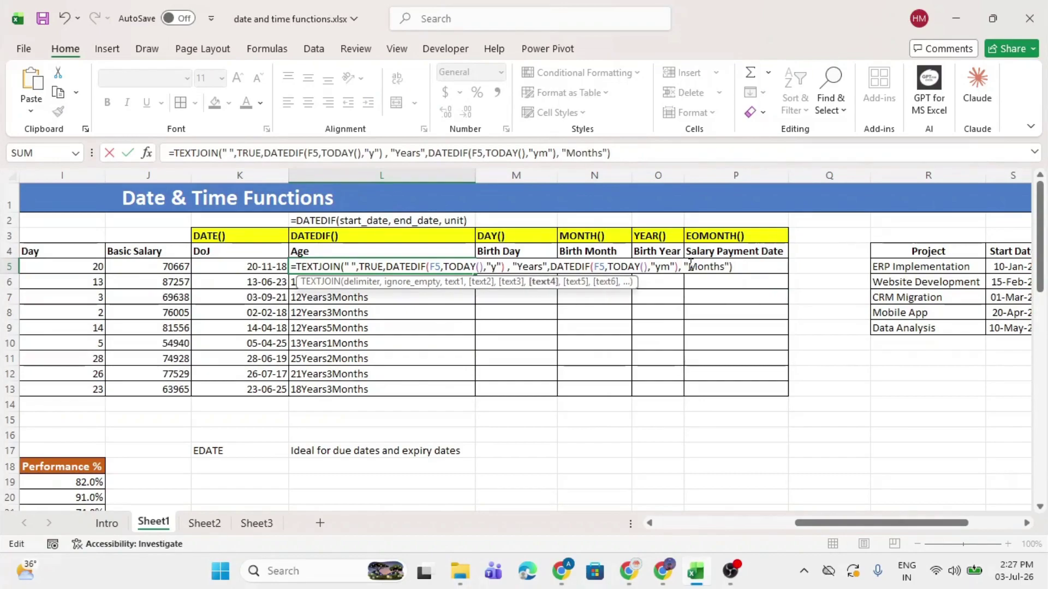
{"action": "key", "text": "Return"}
Step: Fill the TEXTJOIN age formula from L5 down to L13
{"action": "left_click", "coordinate": [404, 269]}
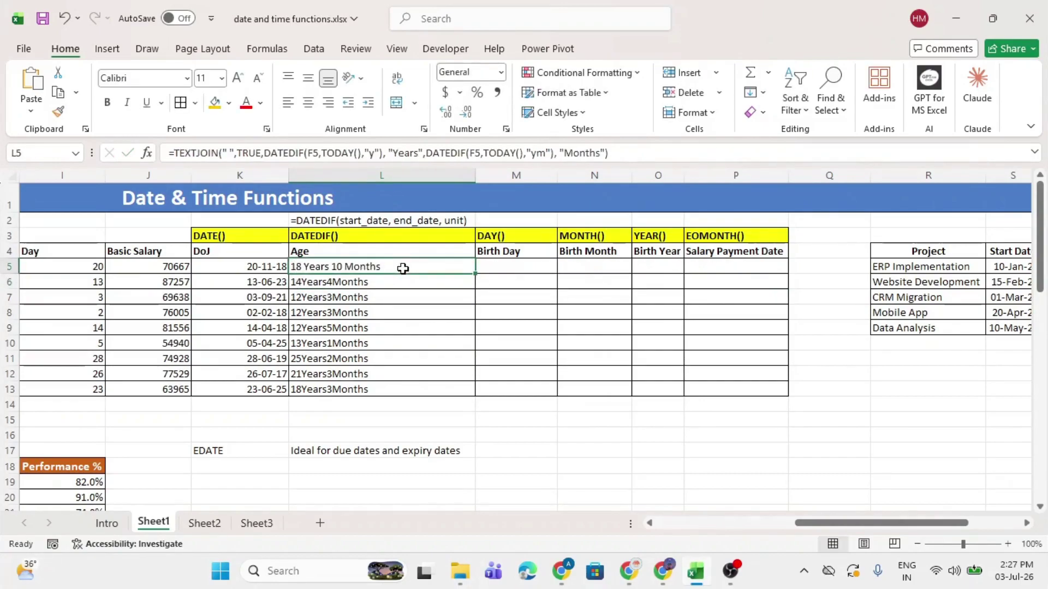
{"action": "double_click", "coordinate": [475, 274]}
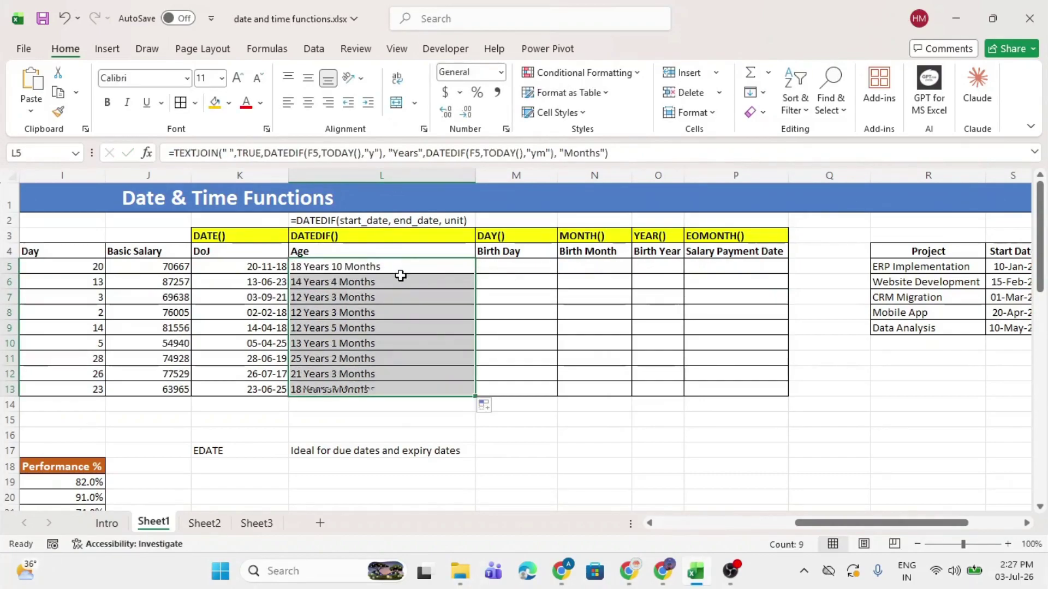
{"action": "scroll", "coordinate": [400, 273], "scroll_direction": "left", "scroll_amount": 3}
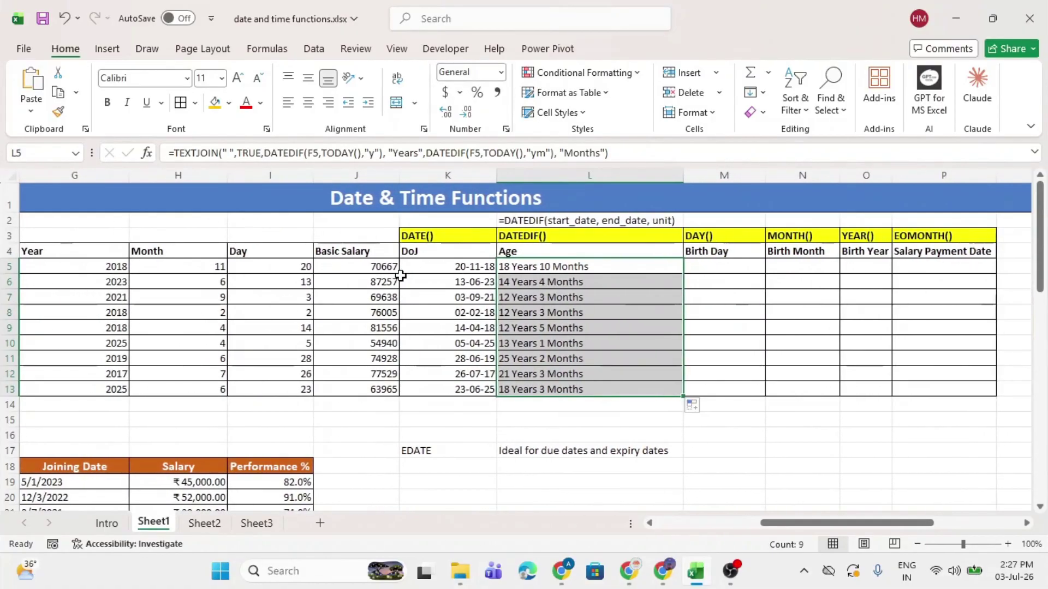
Step: Extract the birth day from the DOB with =DAY(F5) in M5 and fill the formula down to M13
{"action": "scroll", "coordinate": [400, 275], "scroll_direction": "left", "scroll_amount": 3}
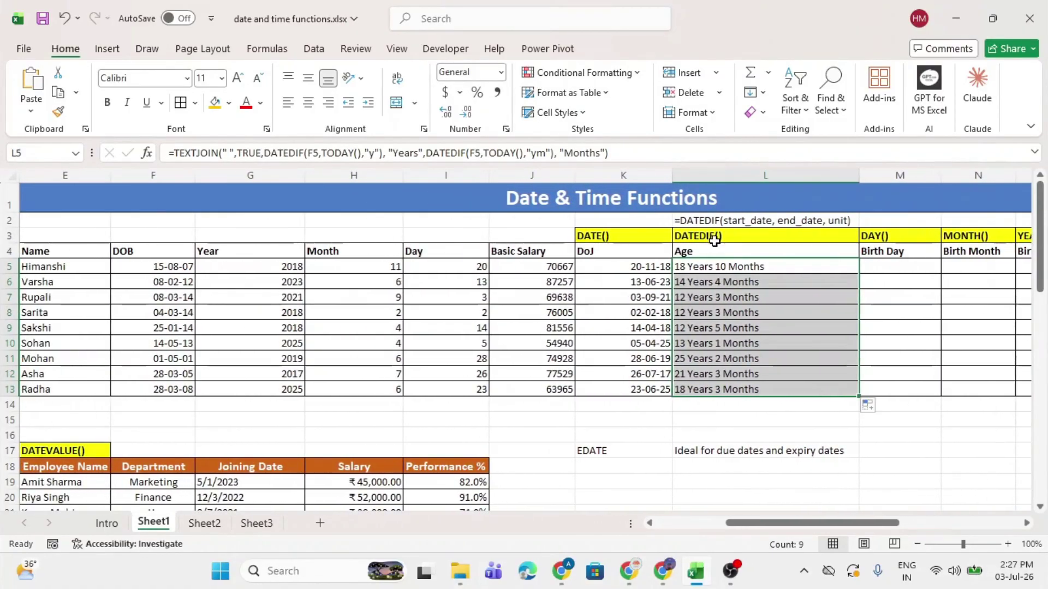
{"action": "left_click", "coordinate": [714, 241]}
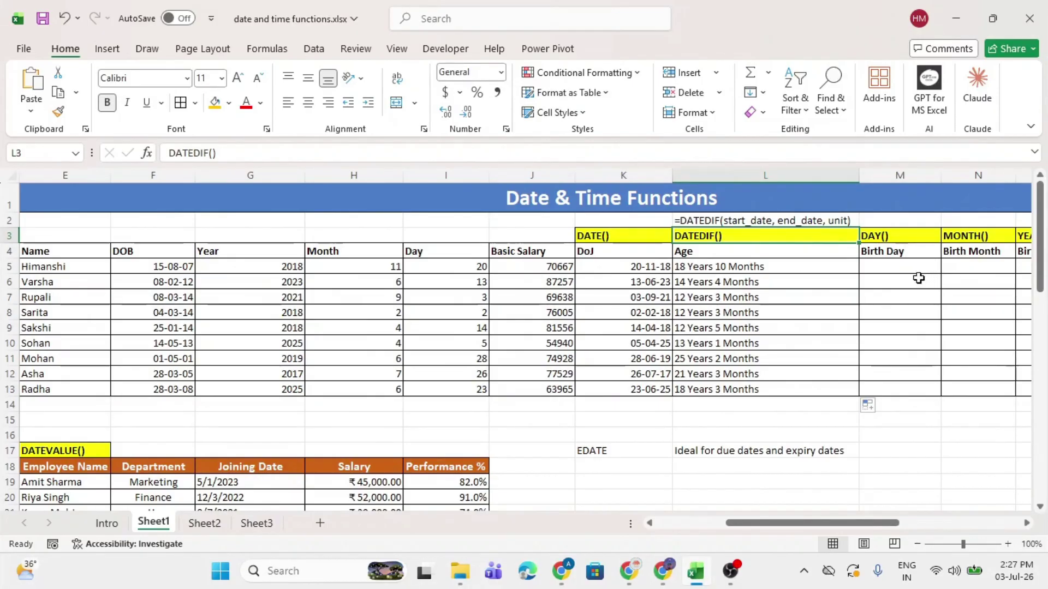
{"action": "scroll", "coordinate": [600, 297], "scroll_direction": "left", "scroll_amount": 1}
{"action": "left_click_drag", "start_coordinate": [232, 267], "coordinate": [208, 390]}
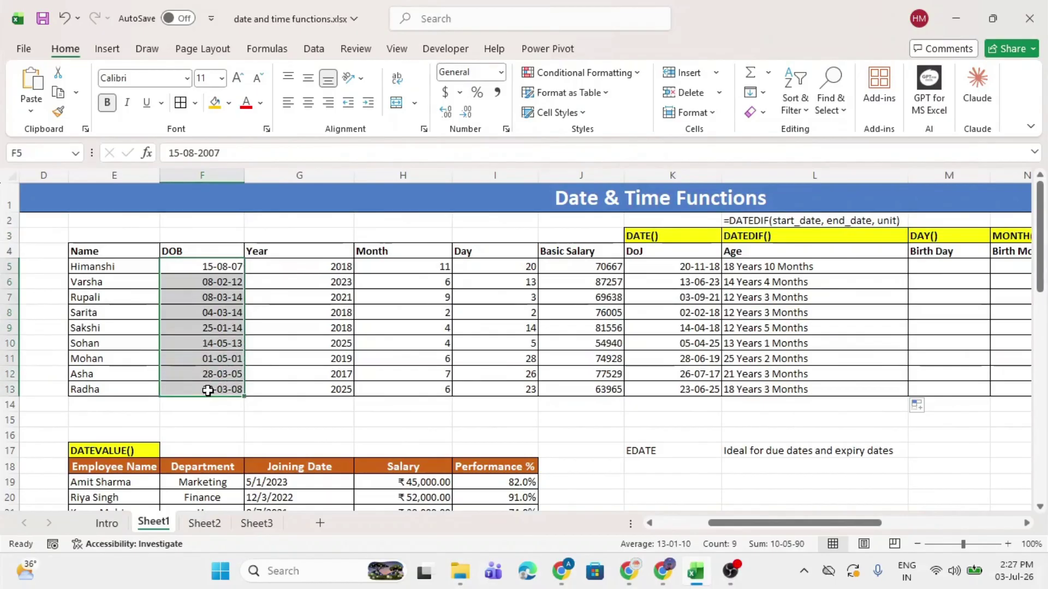
{"action": "left_click", "coordinate": [948, 262]}
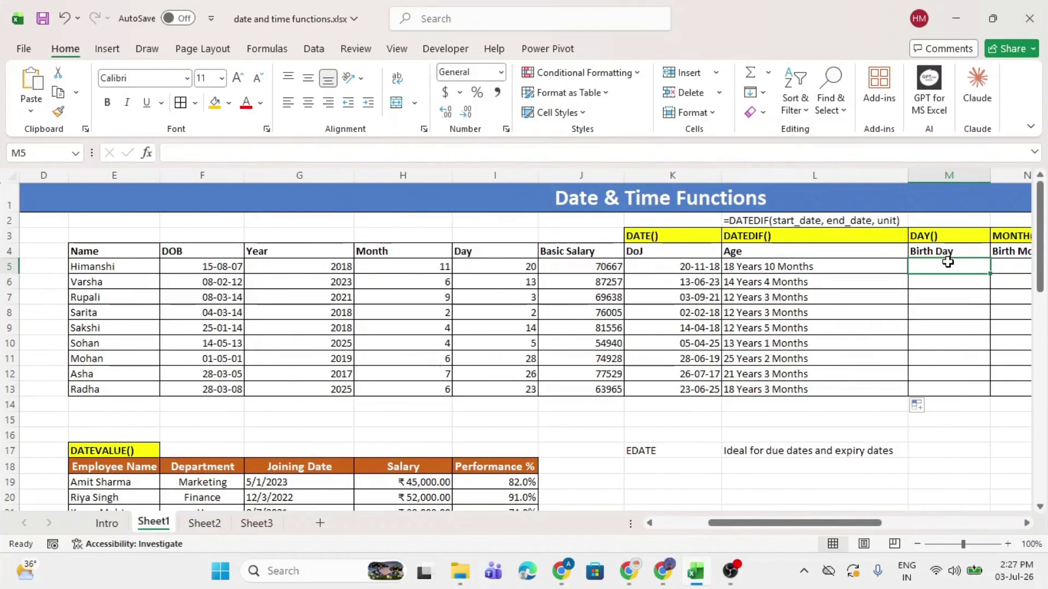
{"action": "type", "text": "=da"}
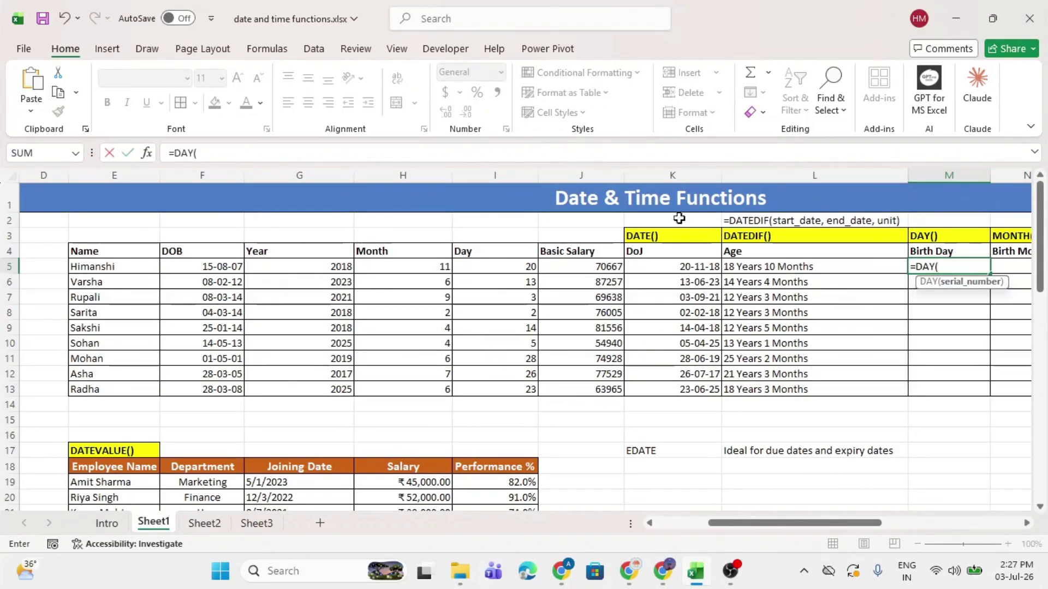
{"action": "left_click", "coordinate": [209, 267]}
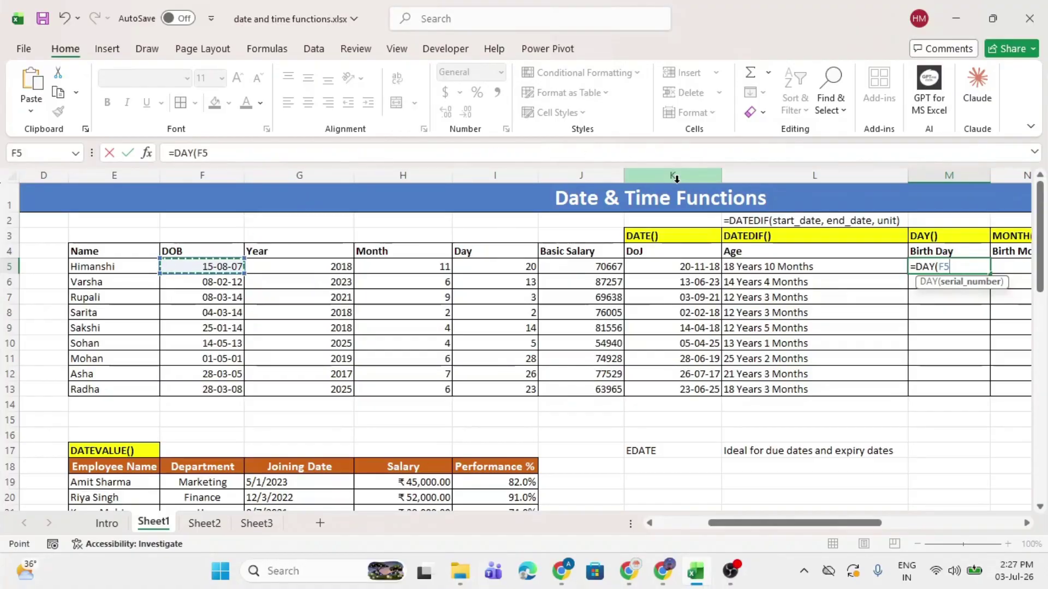
{"action": "type", "text": ")"}
{"action": "key", "text": "Return"}
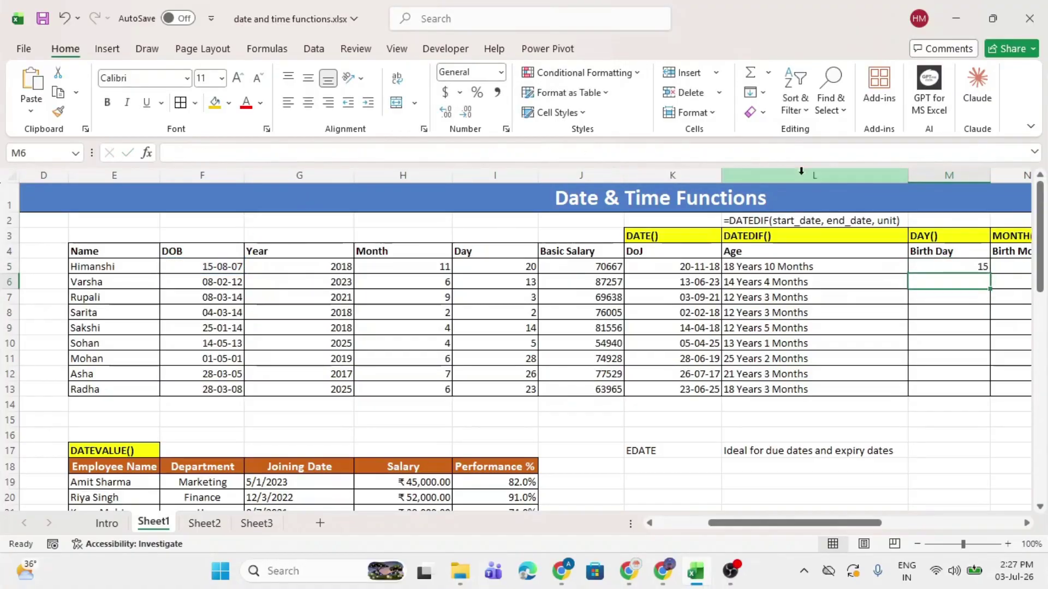
{"action": "left_click", "coordinate": [954, 266]}
{"action": "double_click", "coordinate": [990, 276]}
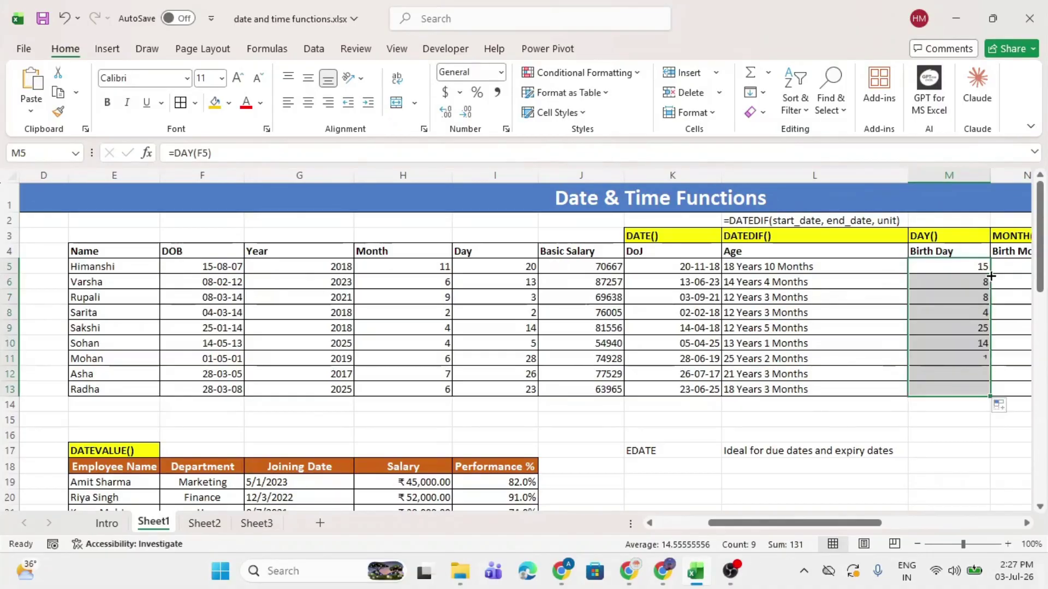
Step: Extract the birth month from the DOB with =MONTH(F5) in N5 and fill the formula down to N13
{"action": "scroll", "coordinate": [930, 289], "scroll_direction": "right", "scroll_amount": 4}
{"action": "left_click", "coordinate": [661, 262]}
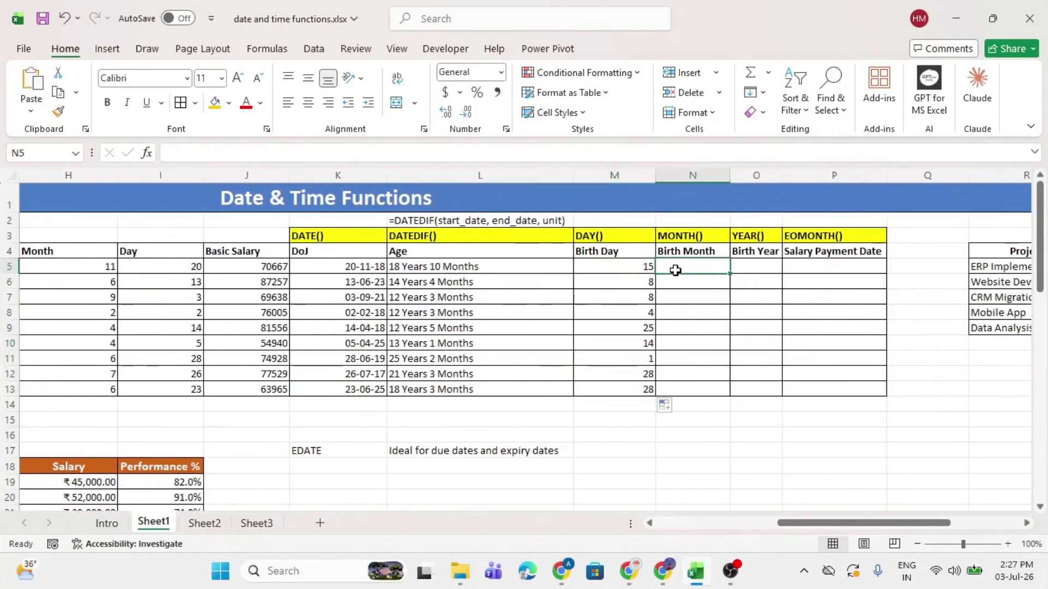
{"action": "type", "text": "=month"}
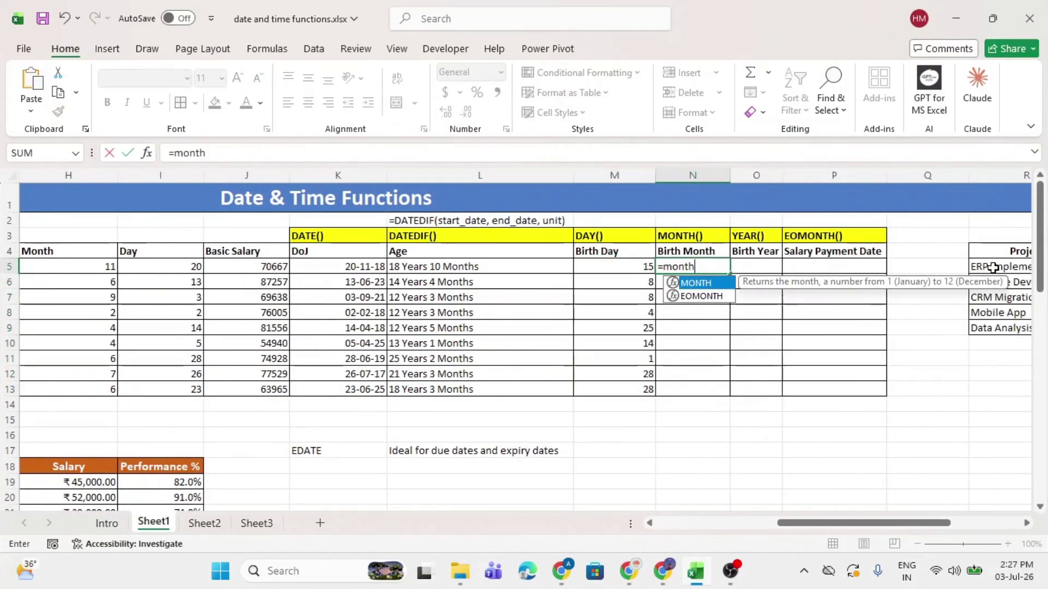
{"action": "key", "text": "Tab"}
{"action": "scroll", "coordinate": [619, 337], "scroll_direction": "left", "scroll_amount": 2}
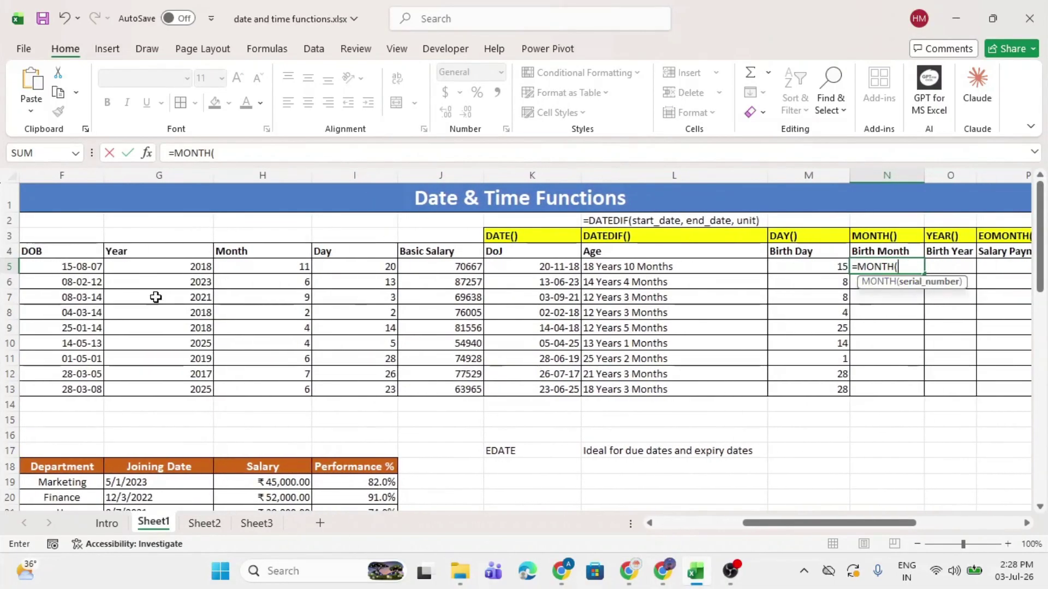
{"action": "left_click", "coordinate": [87, 267]}
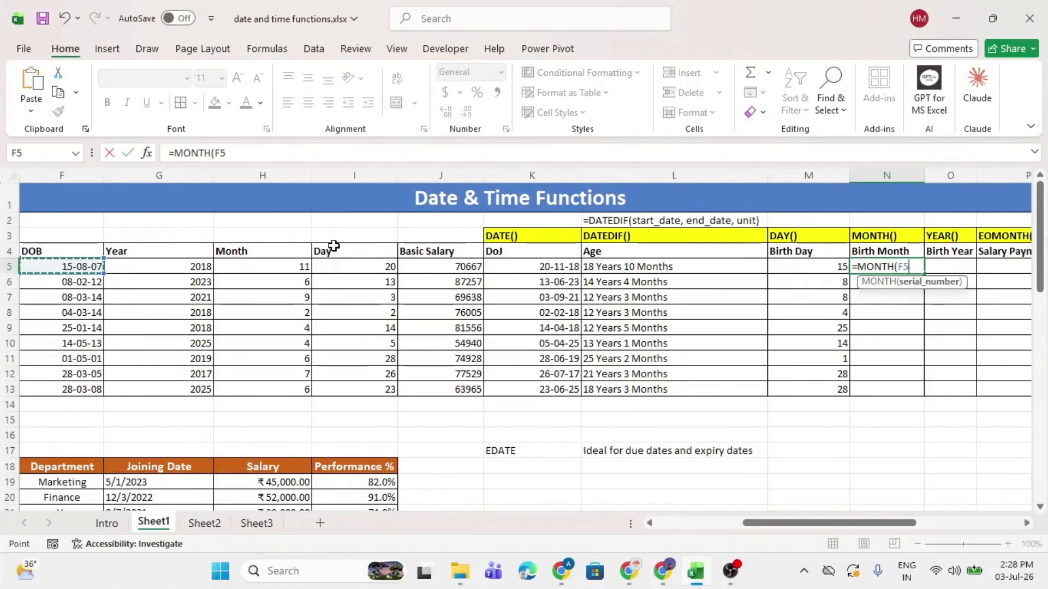
{"action": "type", "text": ")"}
{"action": "key", "text": "Return"}
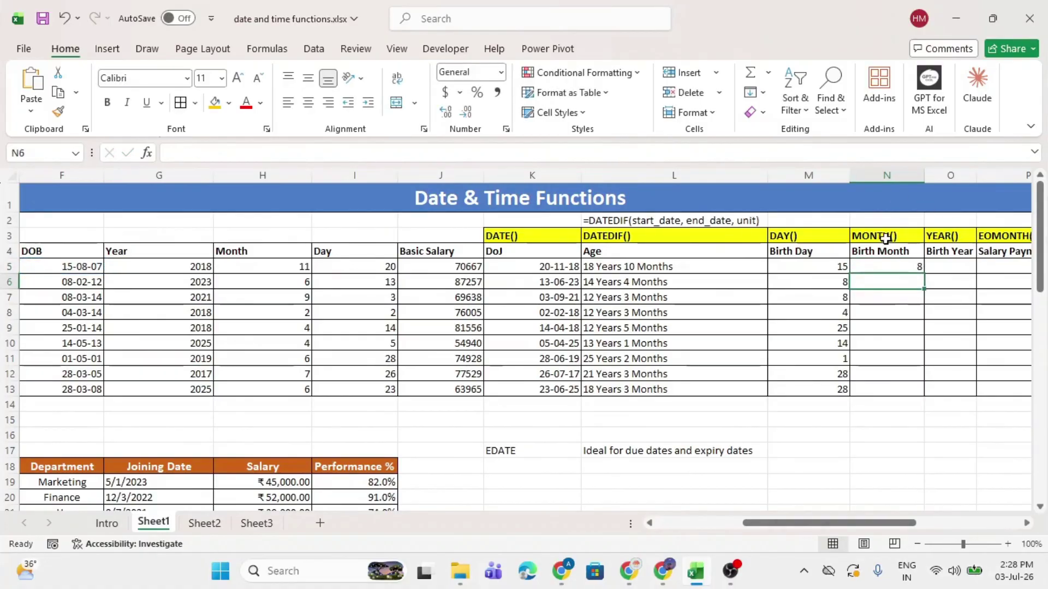
{"action": "left_click", "coordinate": [883, 265]}
{"action": "double_click", "coordinate": [924, 272]}
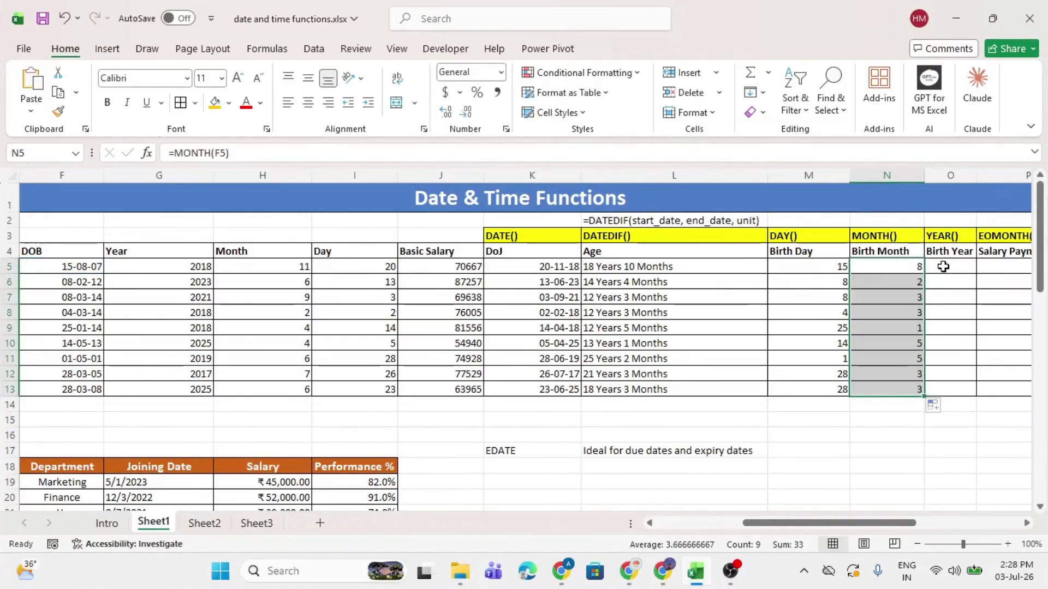
Step: Extract the birth year from the DOB with =YEAR(F5) in O5 and fill the formula down to O13
{"action": "left_click", "coordinate": [942, 266]}
{"action": "type", "text": "=yea"}
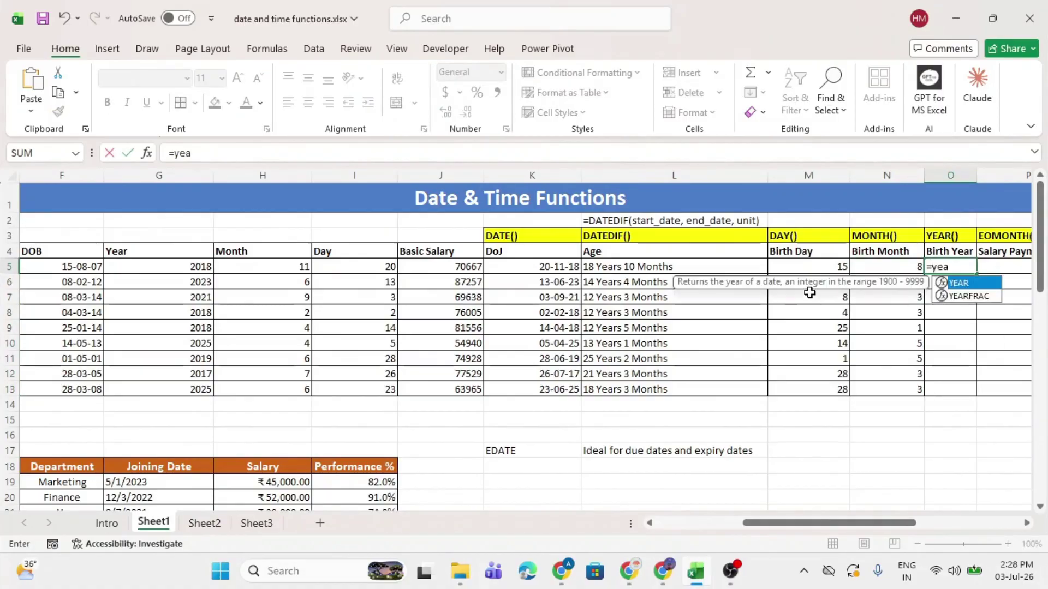
{"action": "key", "text": "Tab"}
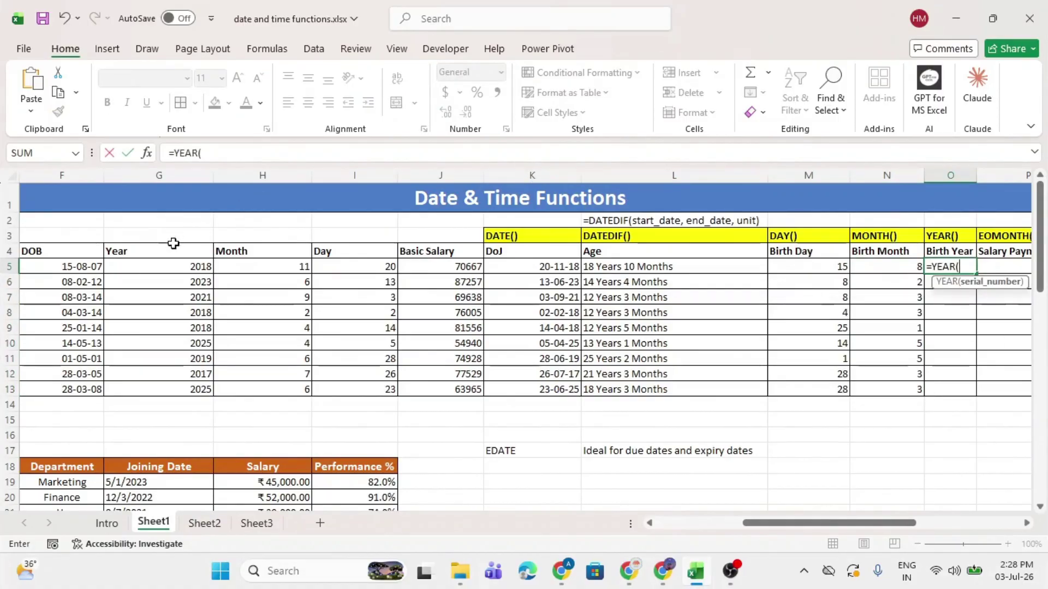
{"action": "left_click", "coordinate": [61, 267]}
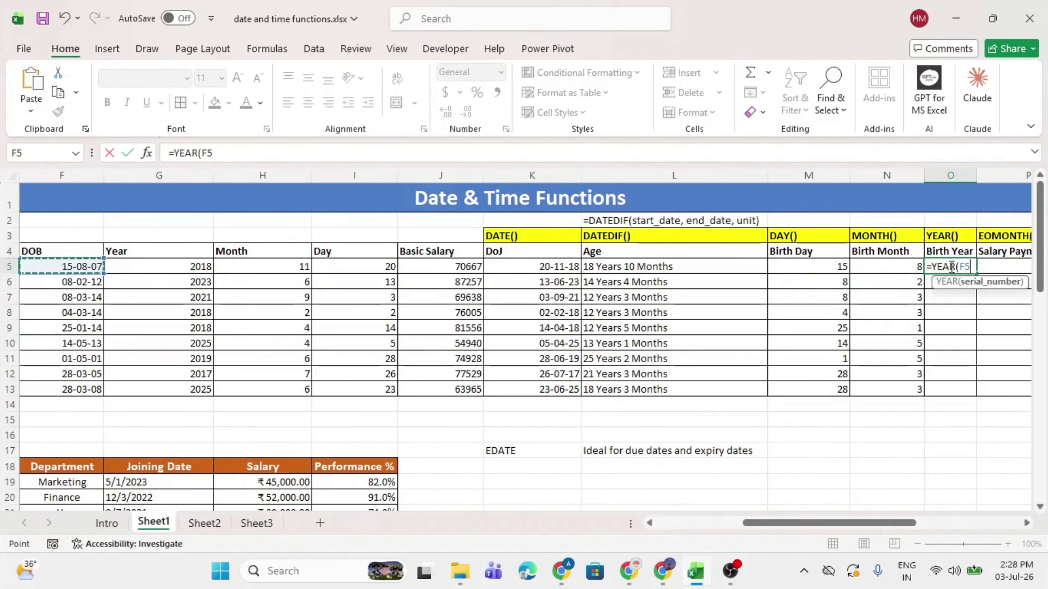
{"action": "type", "text": ")"}
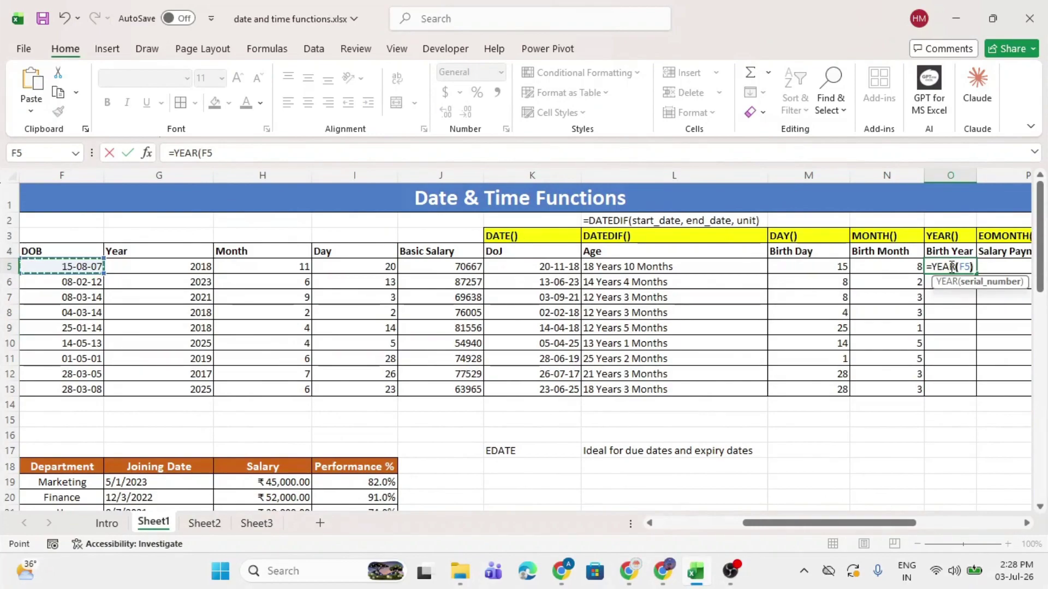
{"action": "key", "text": "ctrl+Return"}
{"action": "right_click", "coordinate": [952, 272]}
{"action": "left_click", "coordinate": [953, 273]}
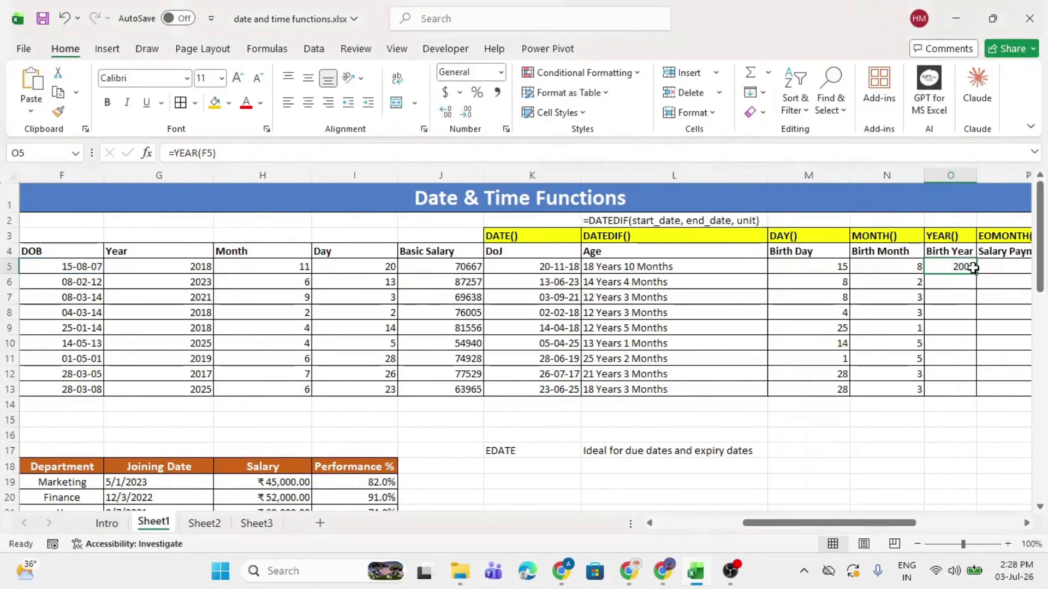
{"action": "double_click", "coordinate": [976, 273]}
{"action": "left_click", "coordinate": [966, 263]}
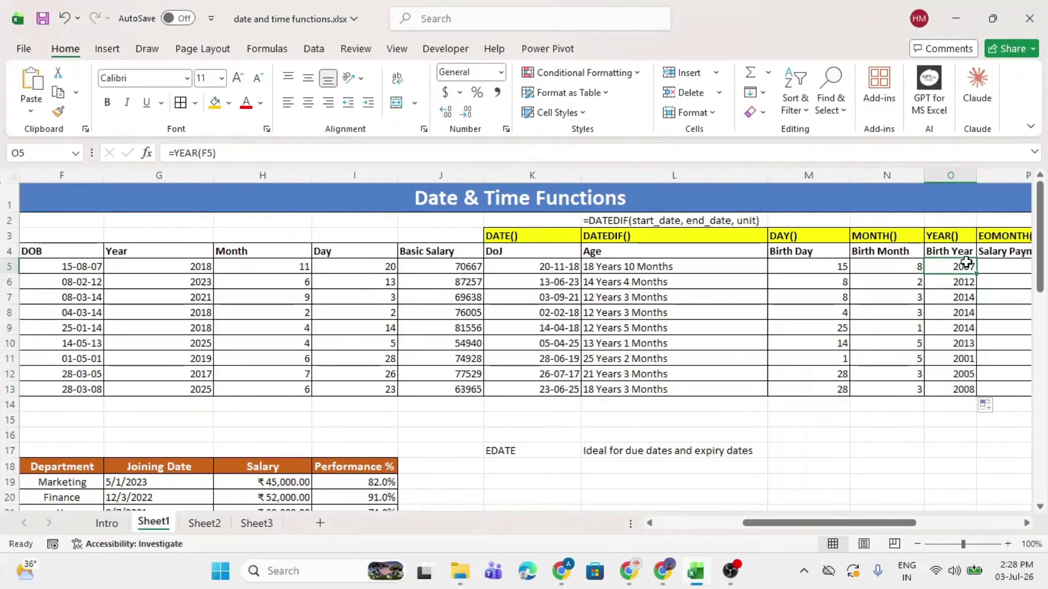
Step: Review the function headings in row 3, from DATE() in K3 through EOMONTH() in P3
{"action": "left_click_drag", "start_coordinate": [534, 240], "coordinate": [961, 238]}
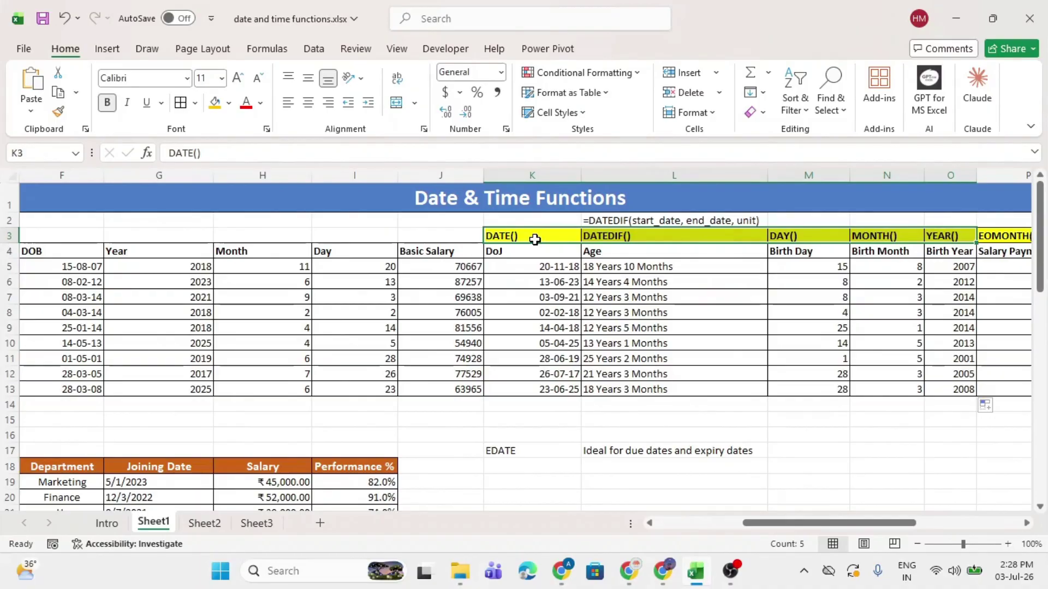
{"action": "left_click", "coordinate": [534, 240]}
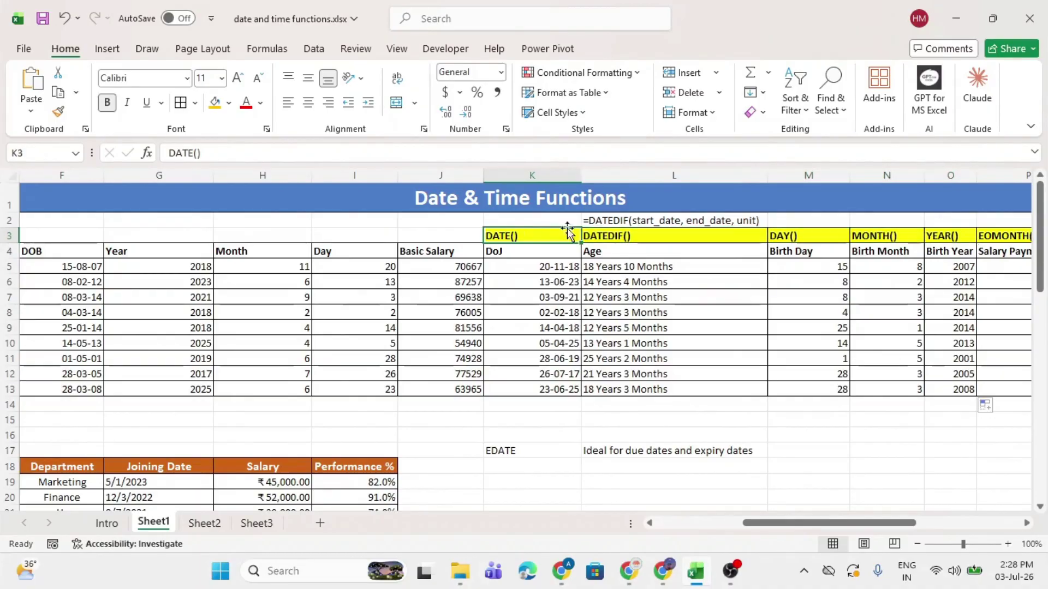
{"action": "left_click", "coordinate": [642, 235]}
{"action": "left_click", "coordinate": [781, 240]}
{"action": "left_click", "coordinate": [875, 235]}
{"action": "left_click", "coordinate": [938, 235]}
{"action": "scroll", "coordinate": [786, 251], "scroll_direction": "right", "scroll_amount": 2}
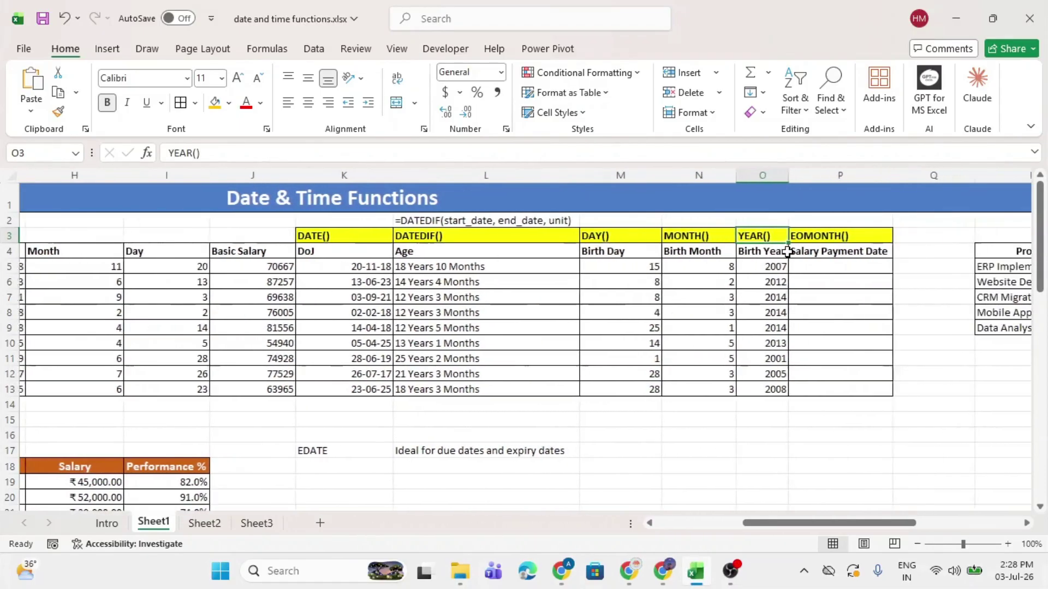
{"action": "left_click", "coordinate": [813, 239]}
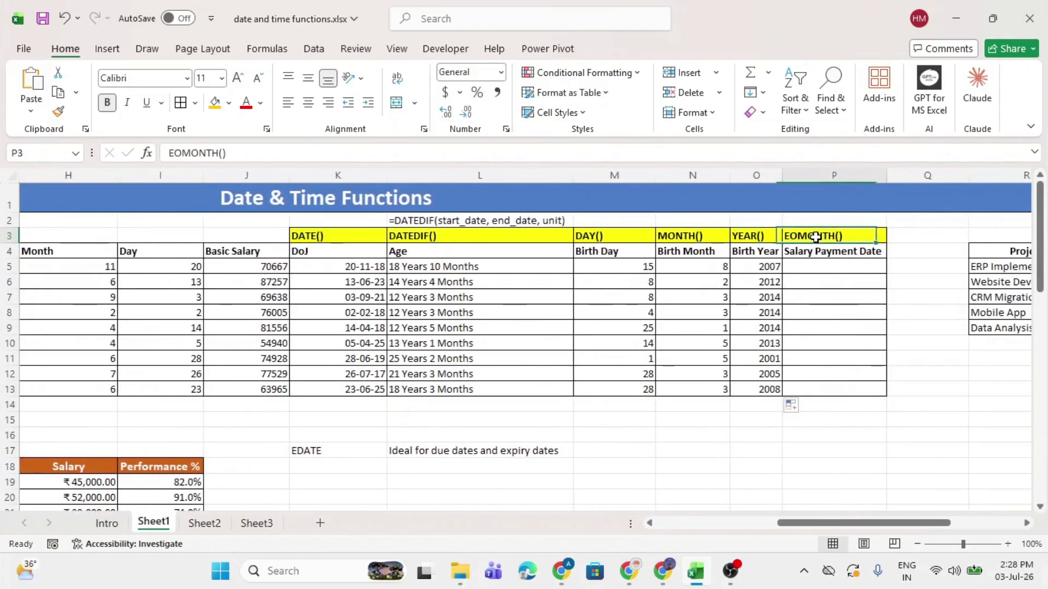
Step: Enter an EOMONTH formula in P5 under Salary Payment Date with TODAY() as its start date
{"action": "left_click", "coordinate": [800, 268]}
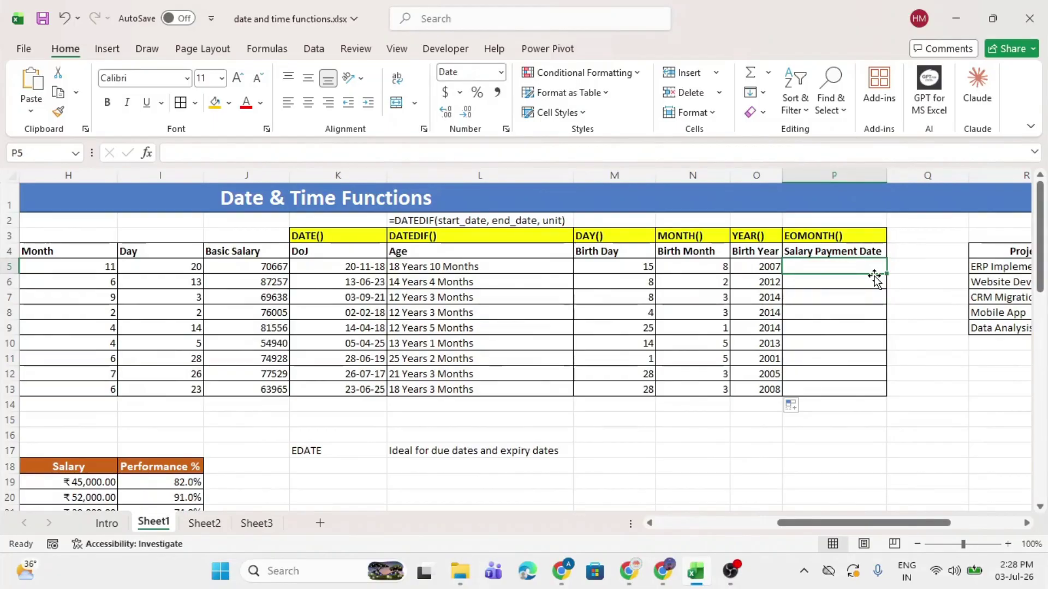
{"action": "type", "text": "=eo"}
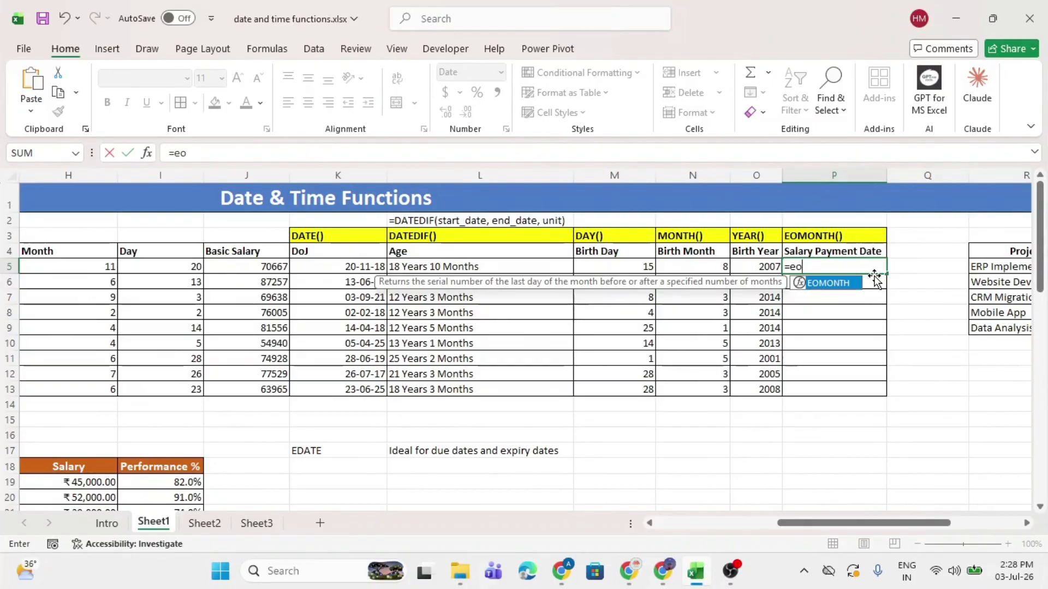
{"action": "key", "text": "Tab"}
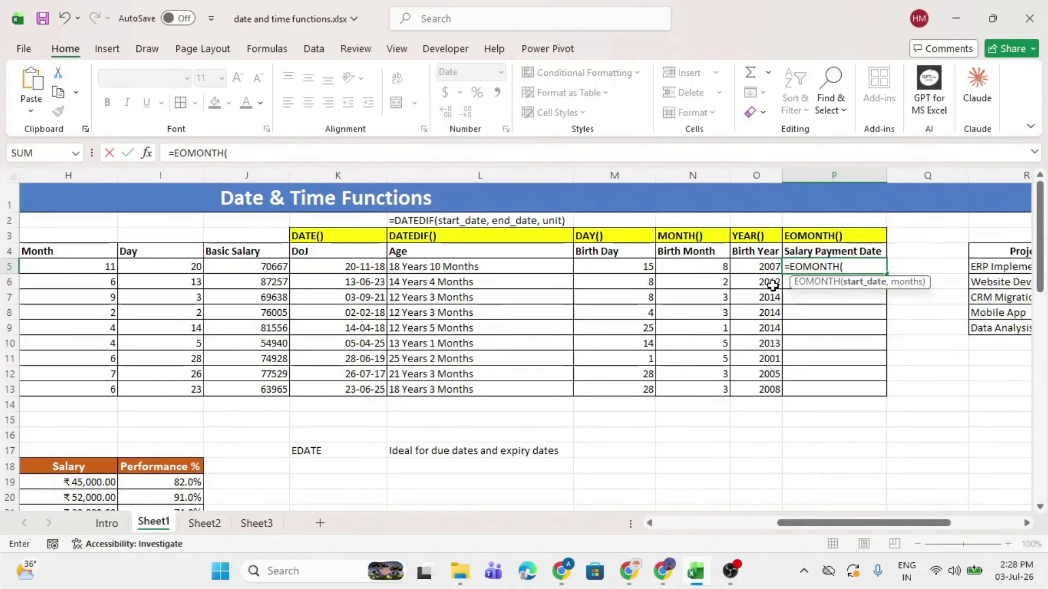
{"action": "type", "text": "toda"}
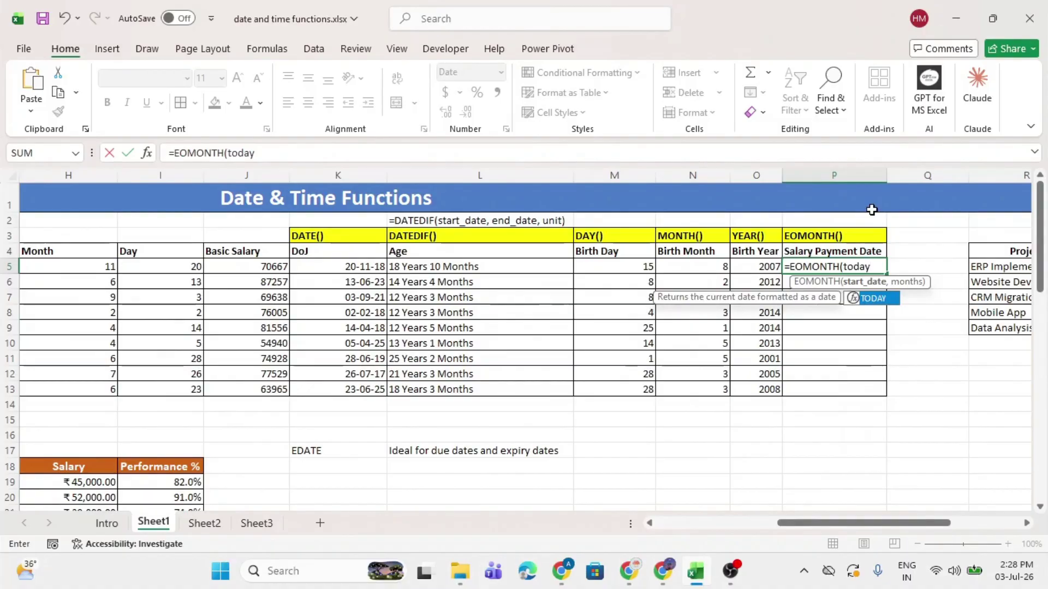
{"action": "type", "text": "y"}
{"action": "key", "text": "Tab"}
{"action": "type", "text": ")"}
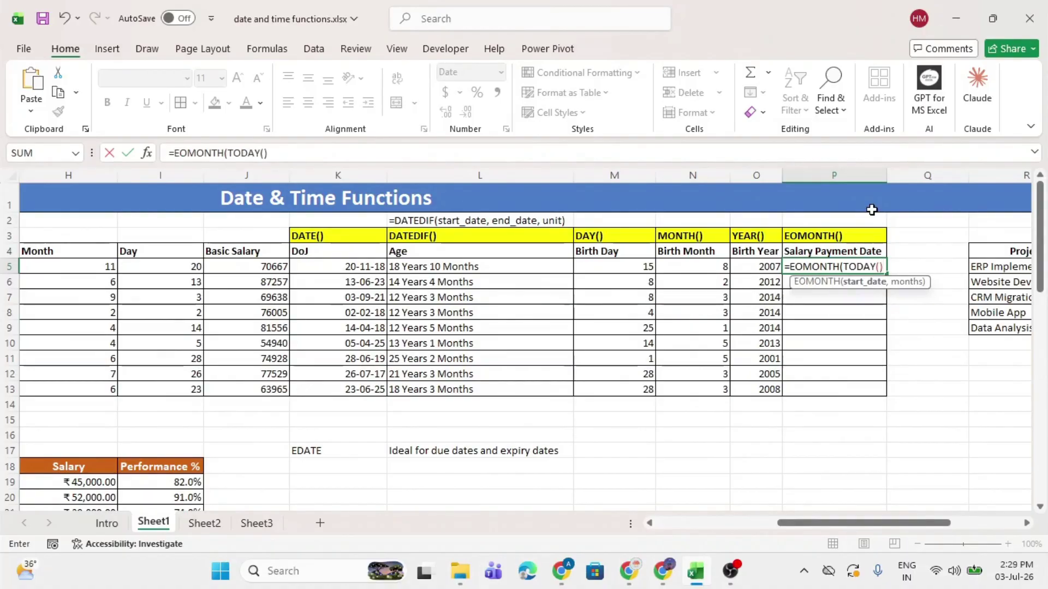
{"action": "type", "text": ")"}
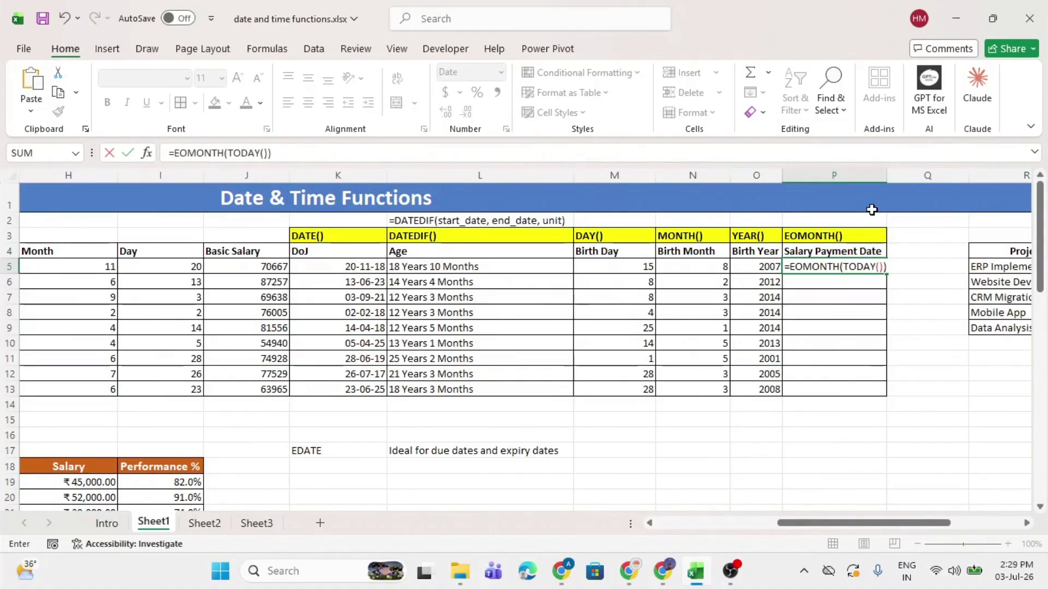
{"action": "key", "text": "Return"}
{"action": "key", "text": "Return"}
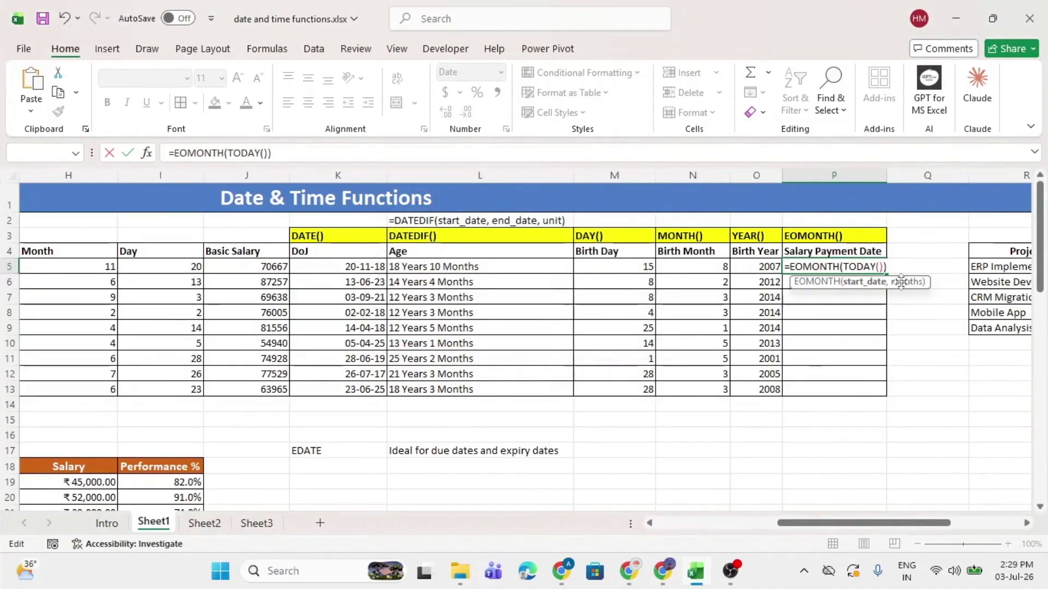
Step: Add 0 as the months argument of the P5 EOMONTH formula and commit it as =EOMONTH(TODAY(),0)
{"action": "type", "text": ","}
{"action": "type", "text": "0"}
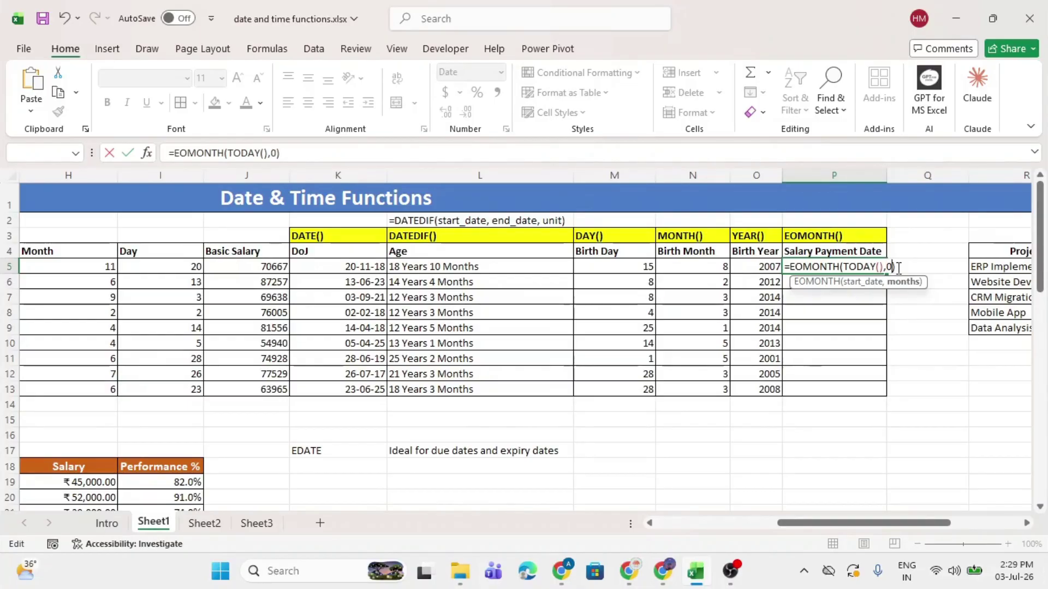
{"action": "key", "text": "Return"}
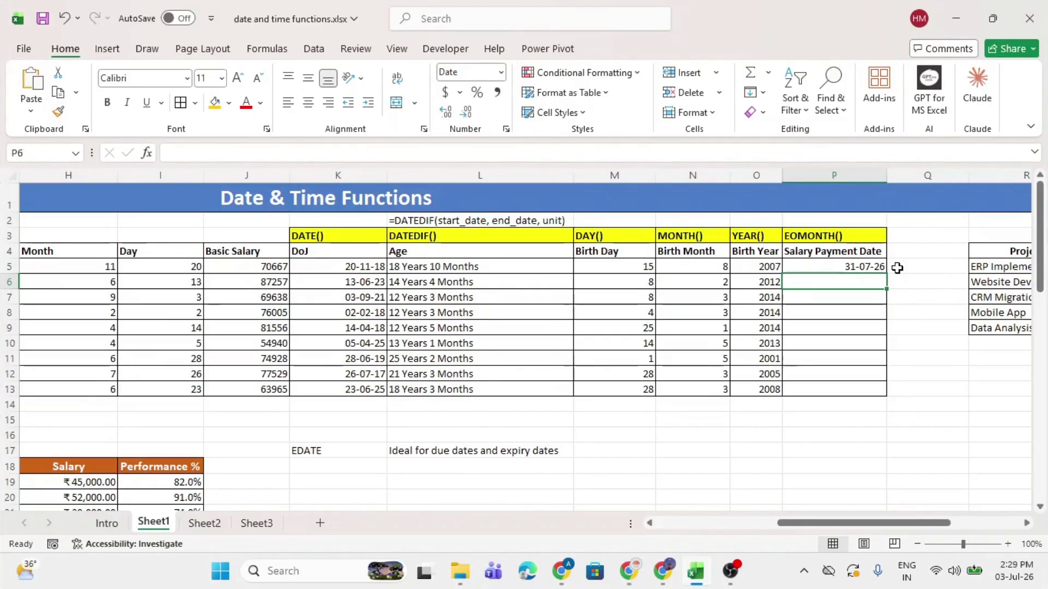
{"action": "left_click", "coordinate": [848, 265]}
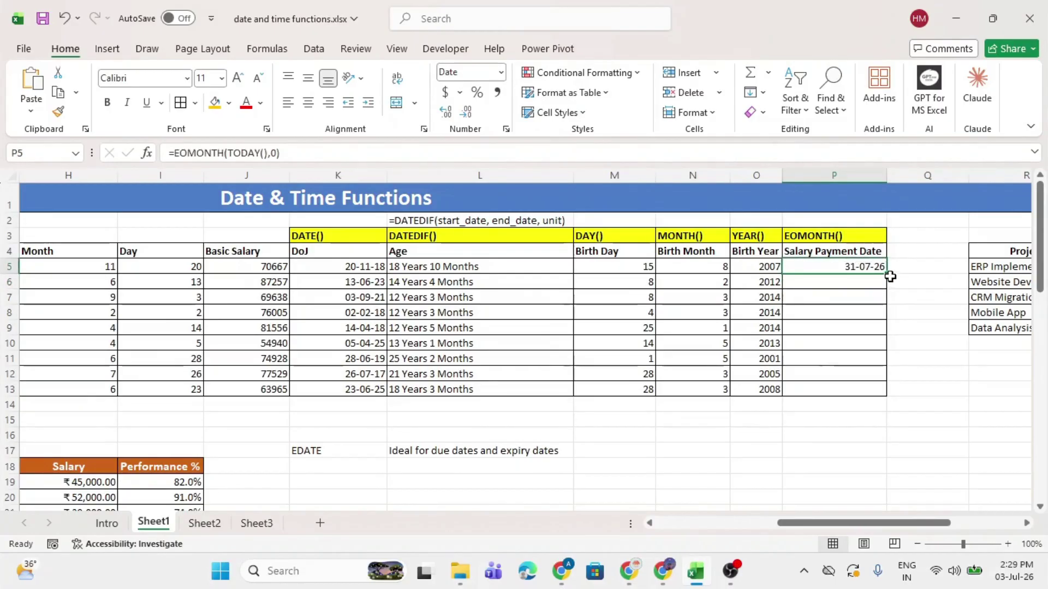
{"action": "left_click", "coordinate": [840, 285]}
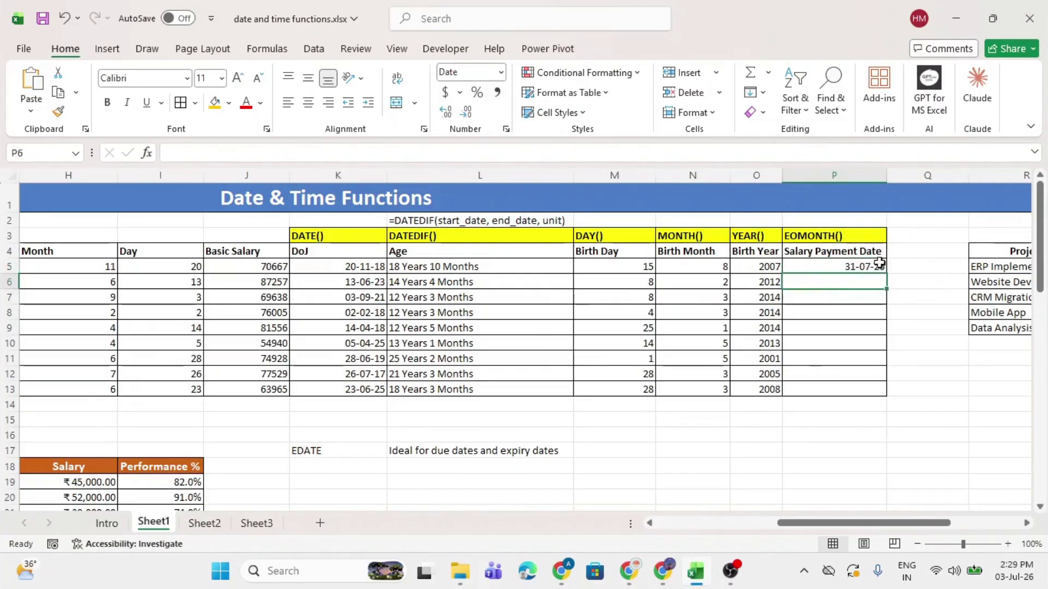
Step: Enter =EOMONTH(TODAY(),1) in P6 under Salary Payment Date to get next month's last day
{"action": "type", "text": "=eom"}
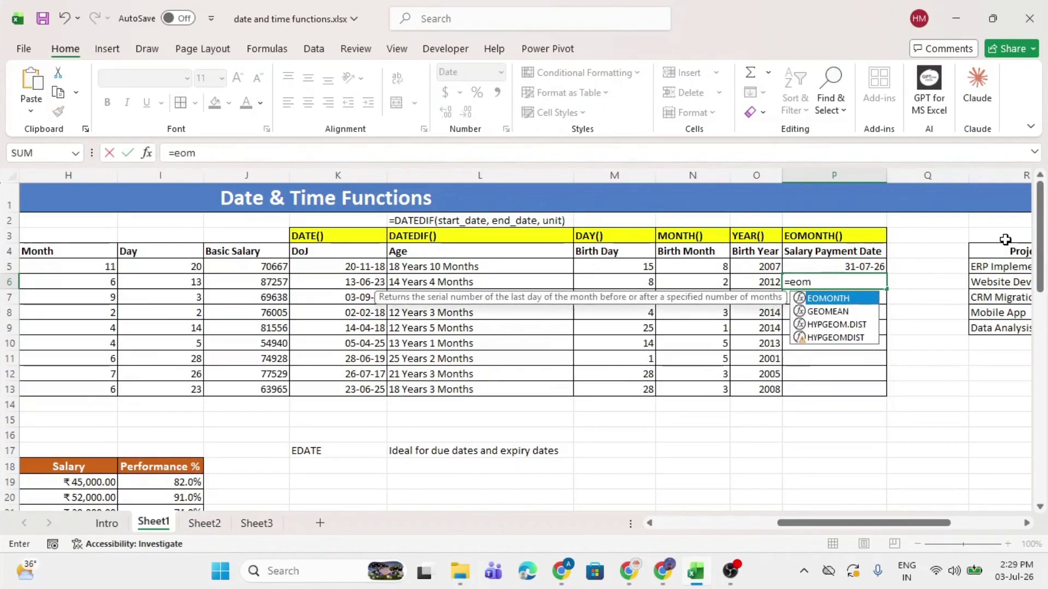
{"action": "key", "text": "Tab"}
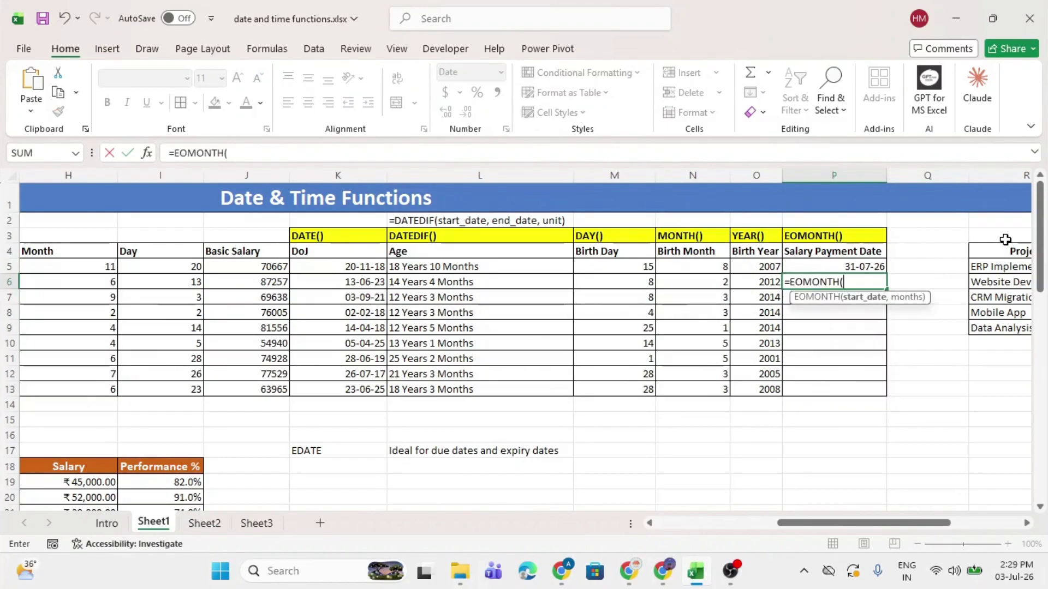
{"action": "type", "text": "toda"}
{"action": "key", "text": "Tab"}
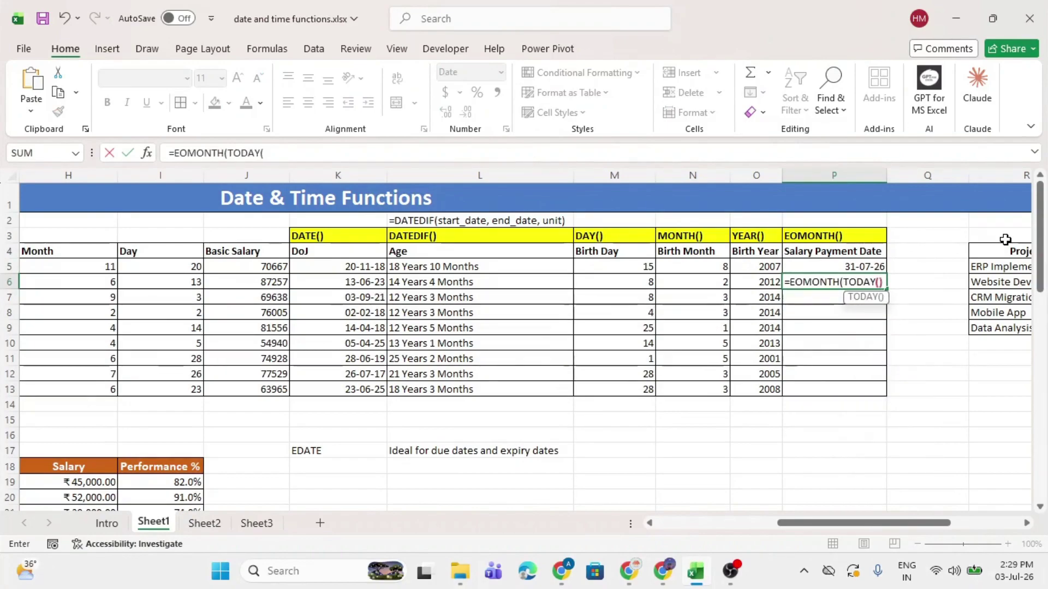
{"action": "type", "text": "),"}
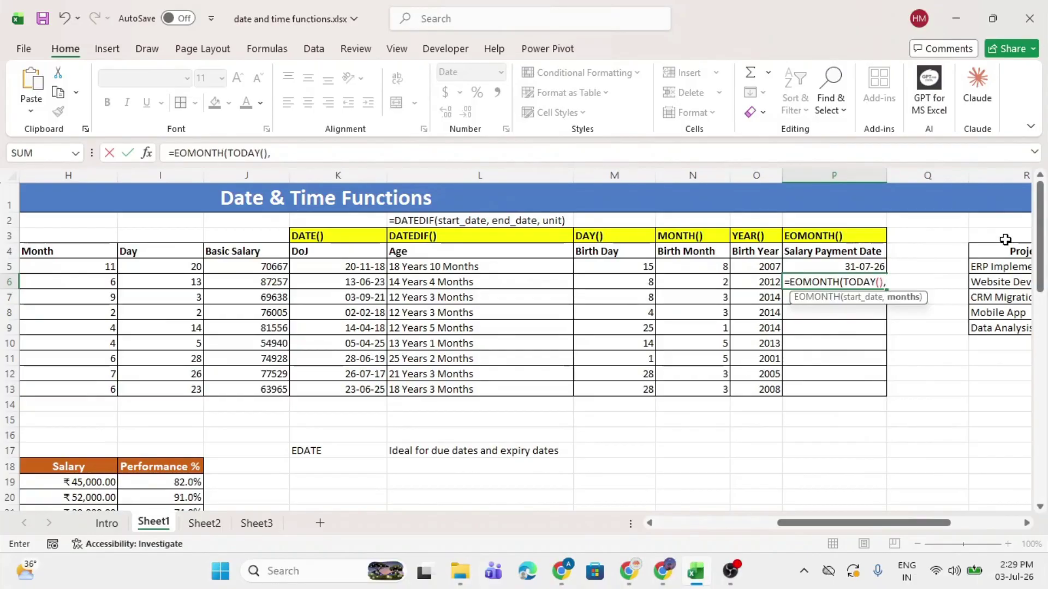
{"action": "type", "text": "1"}
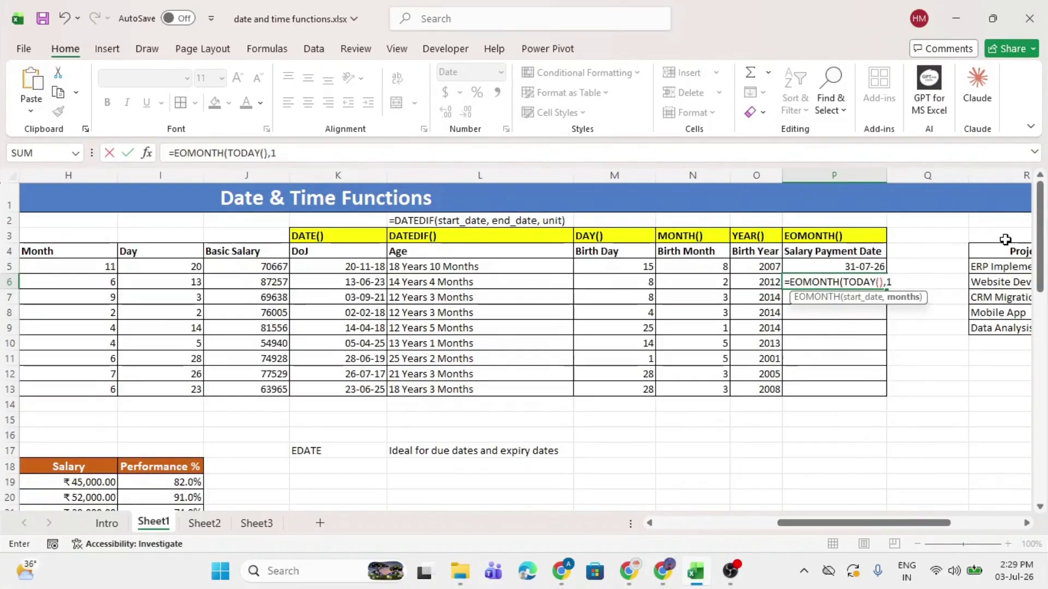
{"action": "type", "text": ")"}
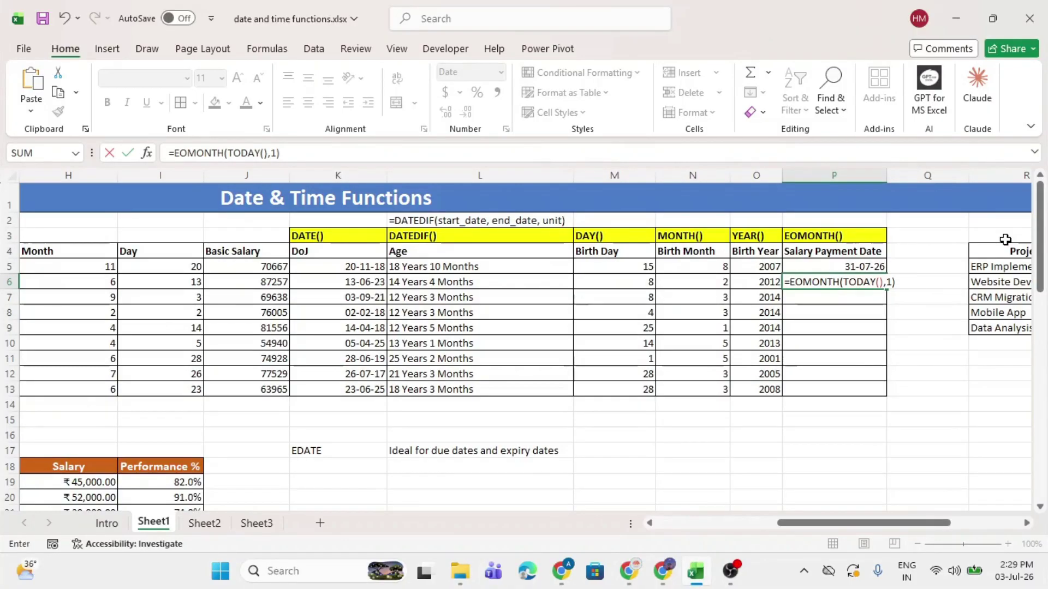
{"action": "key", "text": "Return"}
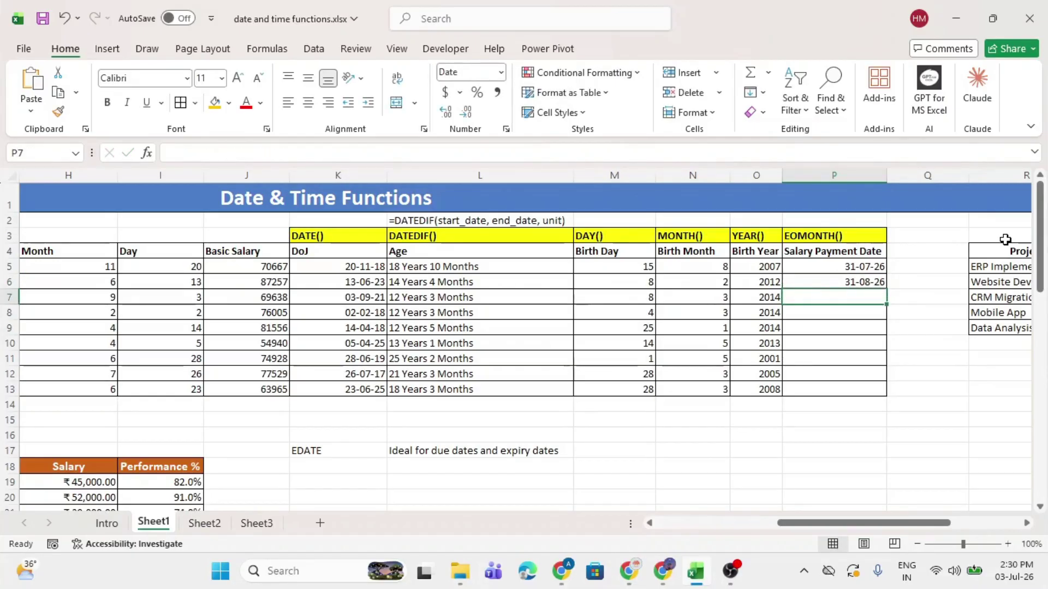
Step: Review the EOMONTH() heading in P3 and the formula in P5
{"action": "left_click", "coordinate": [836, 239]}
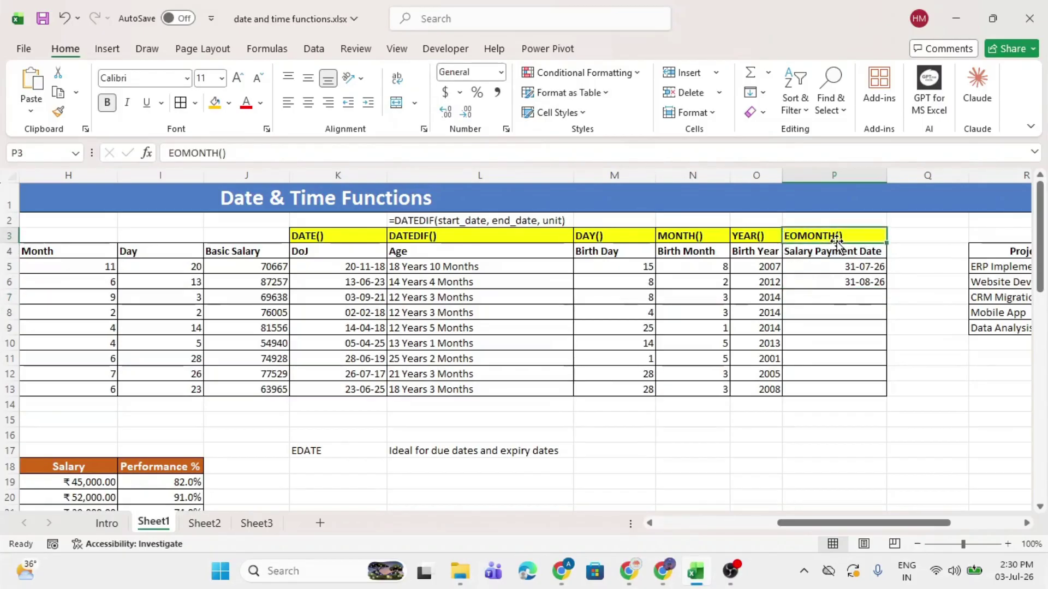
{"action": "left_click", "coordinate": [846, 266]}
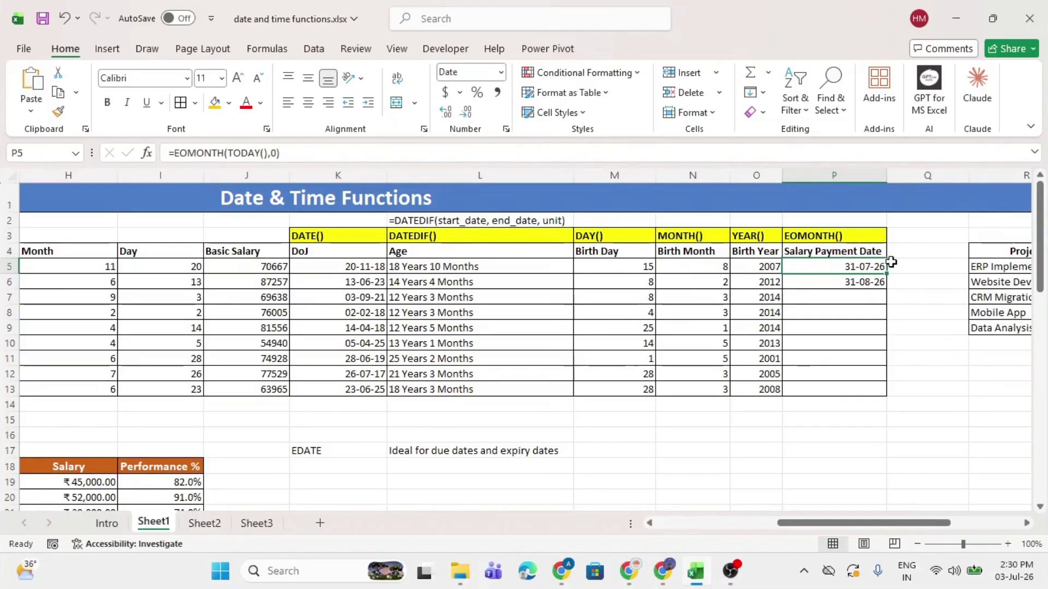
{"action": "left_click", "coordinate": [916, 264]}
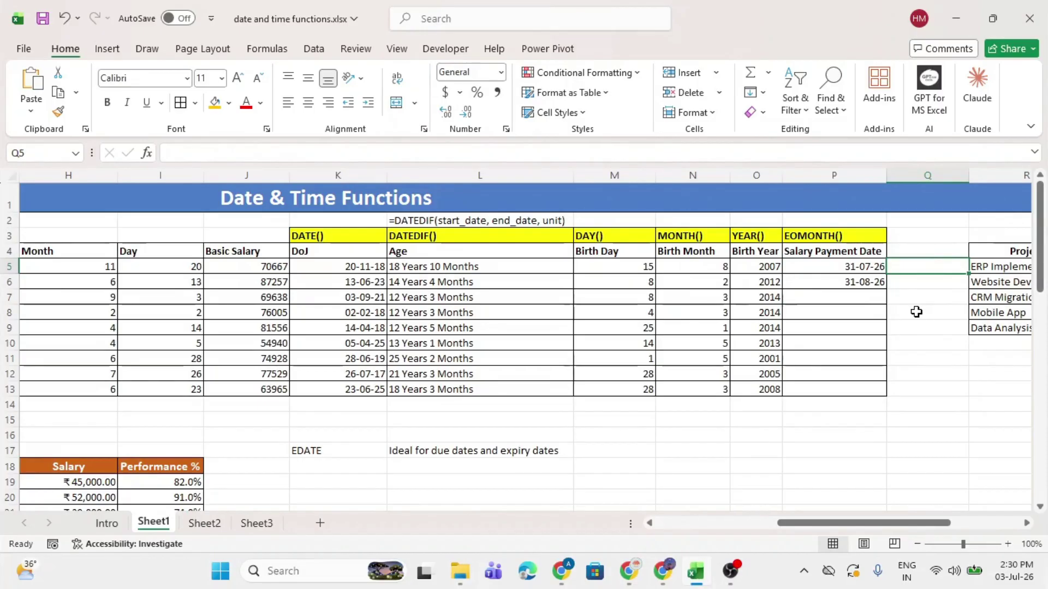
{"action": "key", "text": "Down"}
{"action": "key", "text": "Down"}
{"action": "key", "text": "Down"}
{"action": "key", "text": "Down"}
{"action": "key", "text": "Down"}
Step: Enter =EOMONTH(TODAY(),-1) in P15, below the Salary Payment Date column
{"action": "left_click", "coordinate": [826, 417]}
{"action": "type", "text": "=eo"}
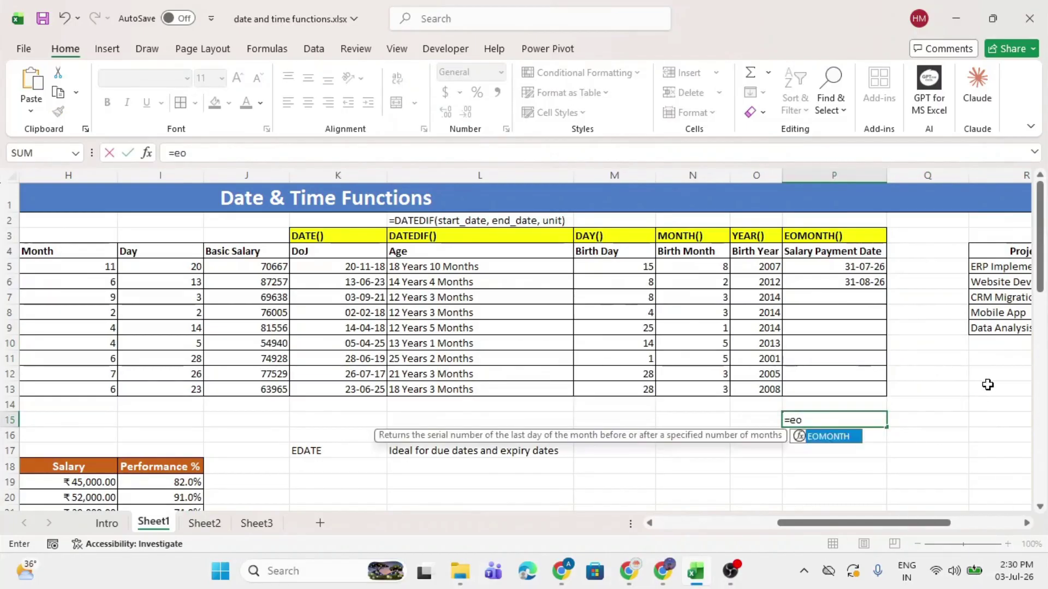
{"action": "key", "text": "Tab"}
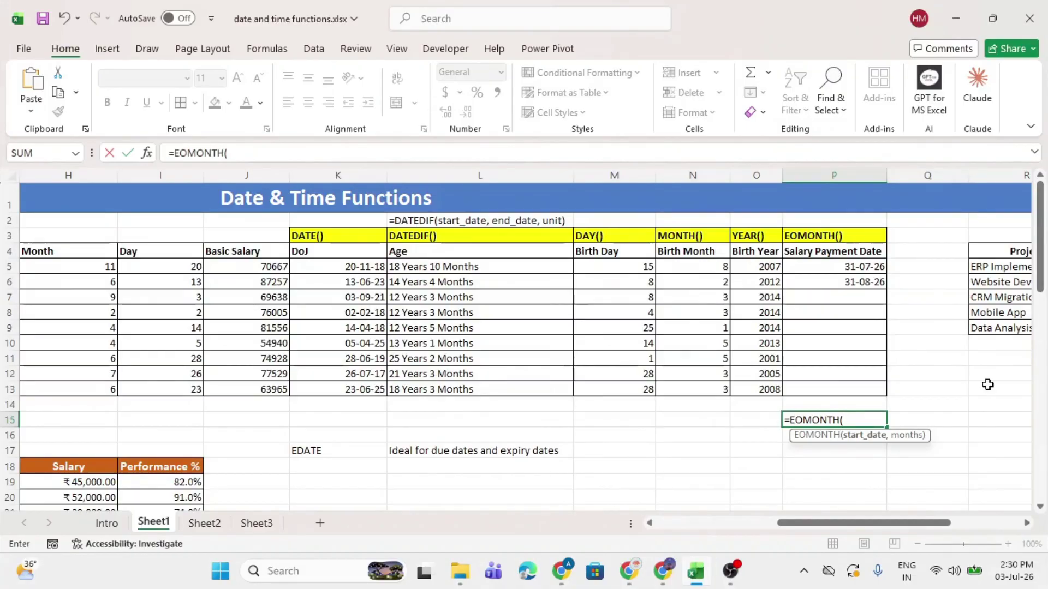
{"action": "type", "text": "toda"}
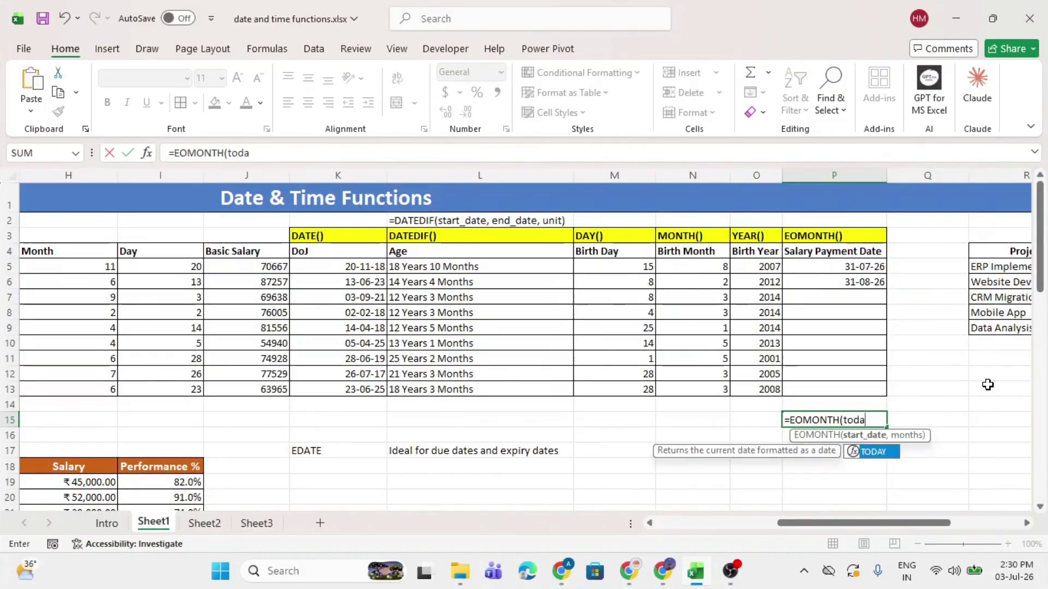
{"action": "key", "text": "Tab"}
{"action": "type", "text": "),"}
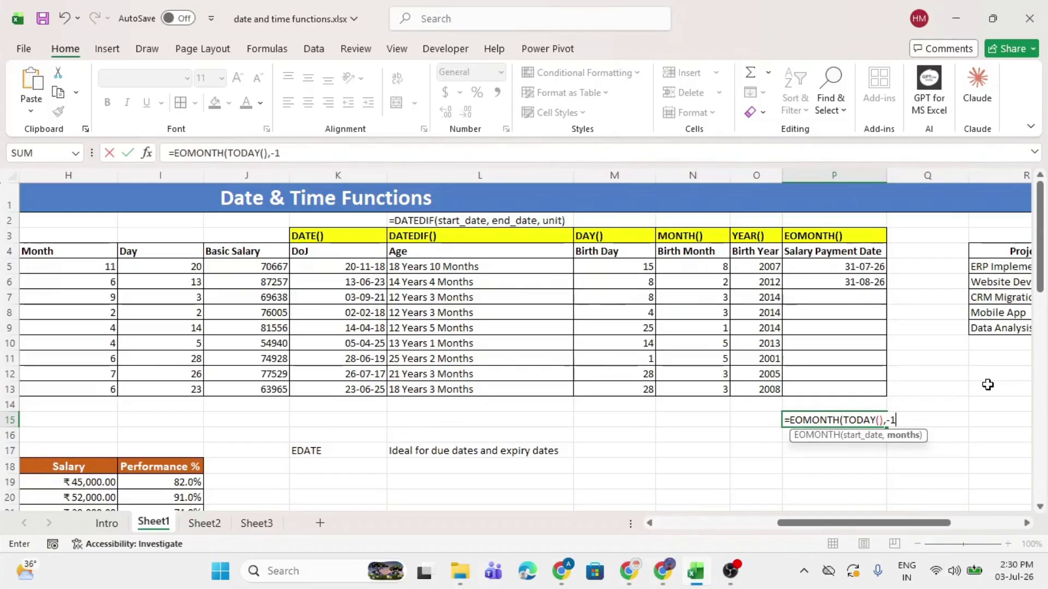
{"action": "type", "text": "-1)"}
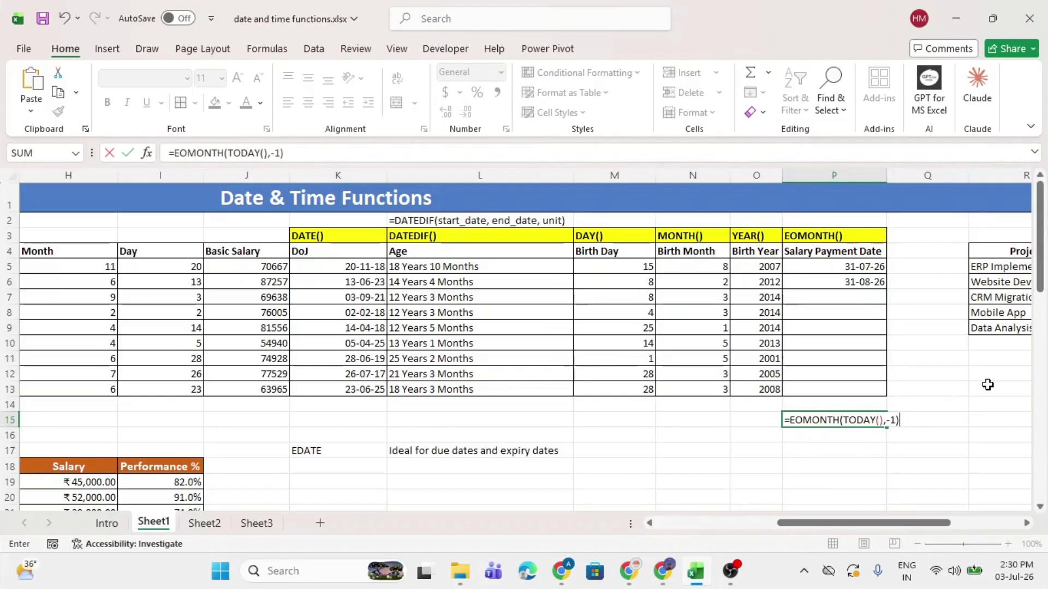
{"action": "key", "text": "Return"}
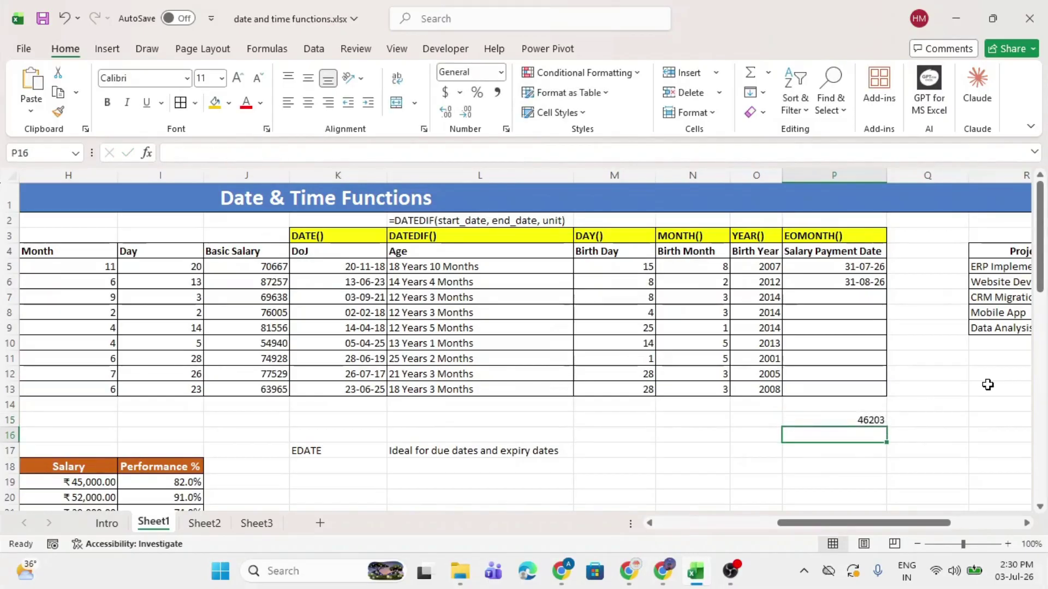
Step: Format P15 as a date in year-month-day style
{"action": "left_click", "coordinate": [872, 422]}
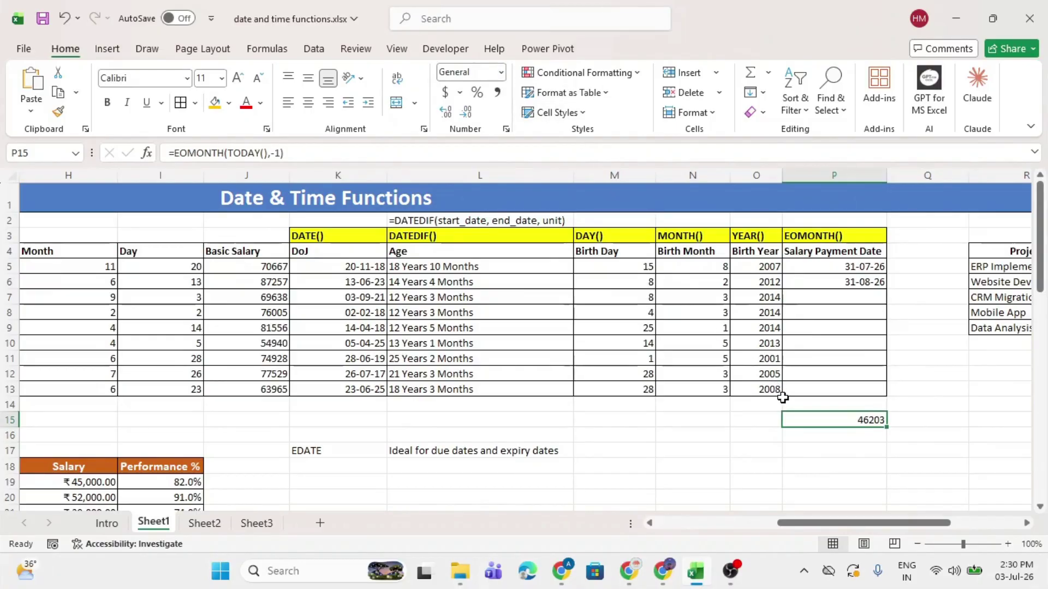
{"action": "left_click", "coordinate": [500, 72]}
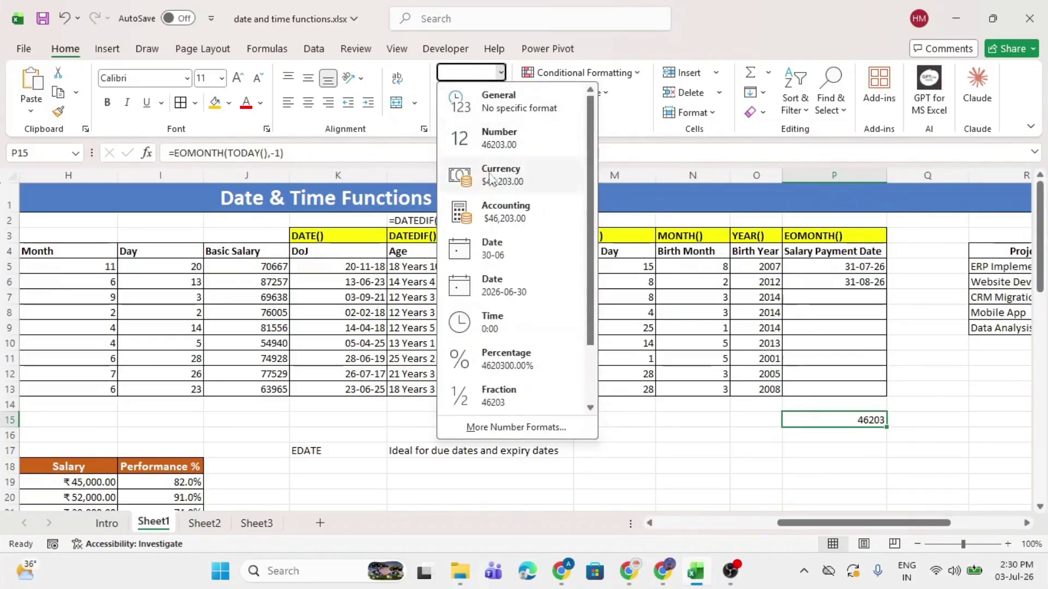
{"action": "left_click", "coordinate": [499, 284]}
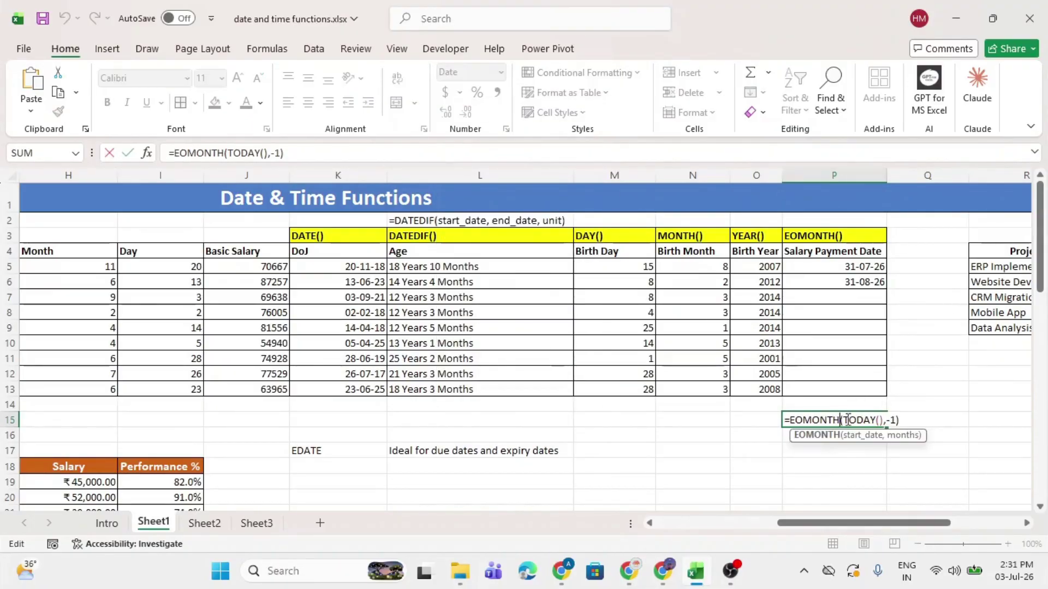
Step: Append +1 to the P15 formula so it reads =EOMONTH(TODAY(),-1)+1, giving the current month's first day
{"action": "left_click", "coordinate": [901, 420]}
{"action": "key", "text": "Return"}
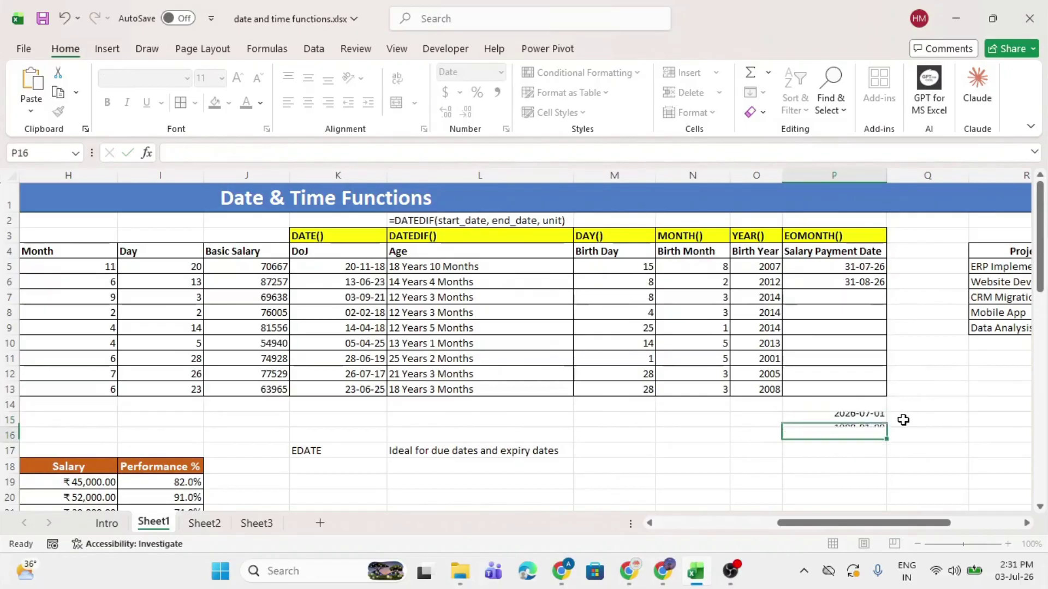
{"action": "left_click", "coordinate": [855, 419]}
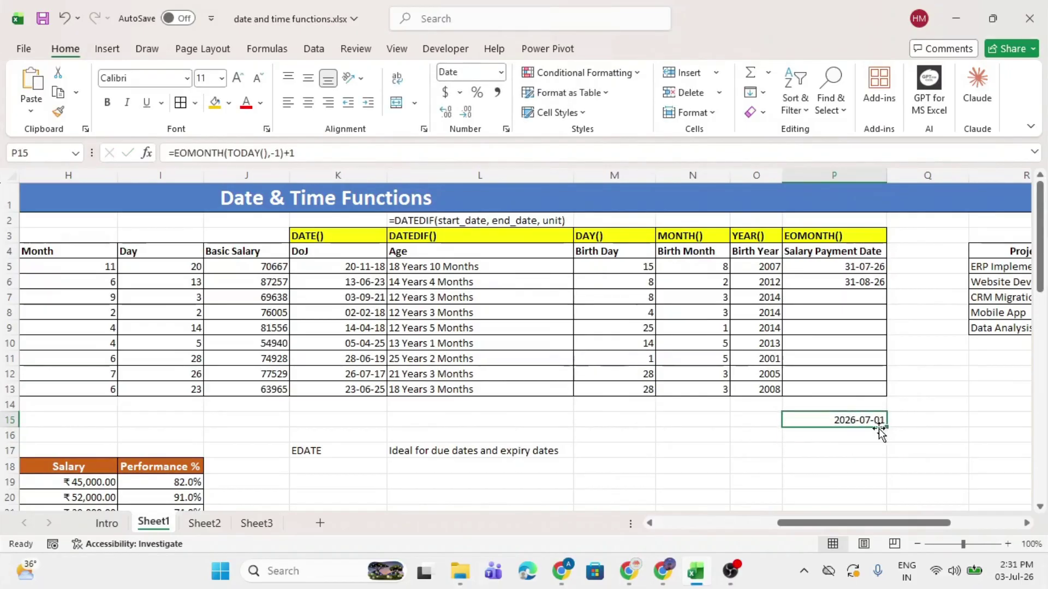
{"action": "double_click", "coordinate": [844, 419]}
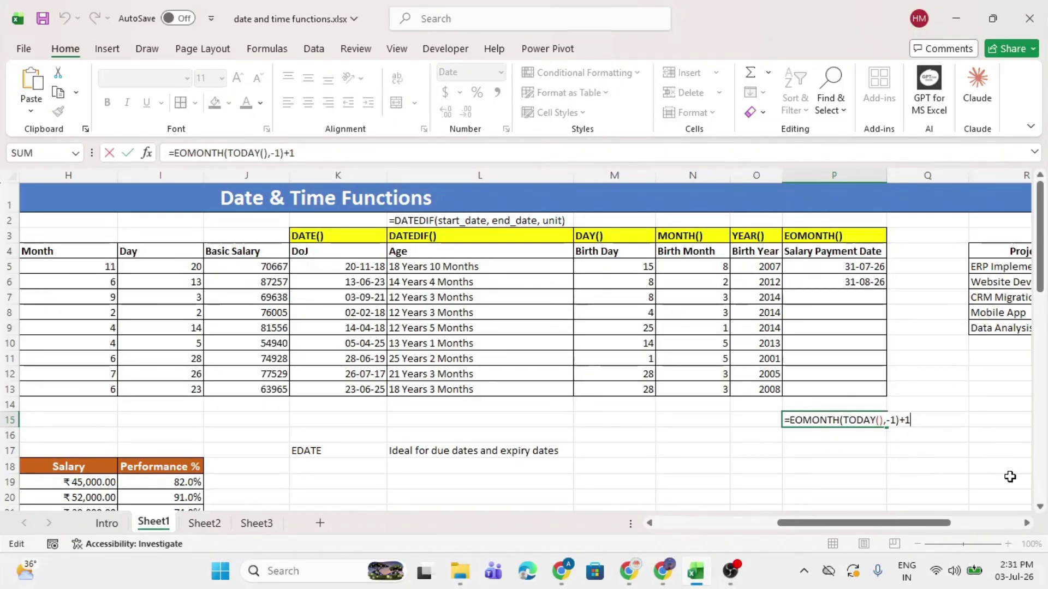
{"action": "key", "text": "Return"}
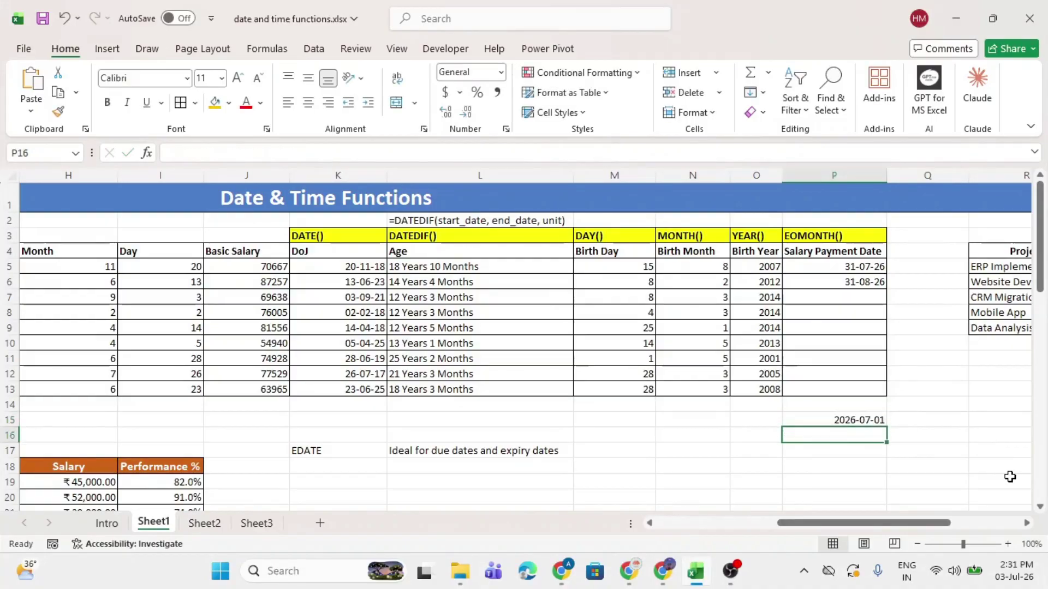
Step: Examine the project table's Project, Start Date, Completion Date and Total Project Days columns in R4:U9
{"action": "scroll", "coordinate": [1009, 477], "scroll_direction": "right", "scroll_amount": 5}
{"action": "scroll", "coordinate": [1009, 477], "scroll_direction": "down", "scroll_amount": 1}
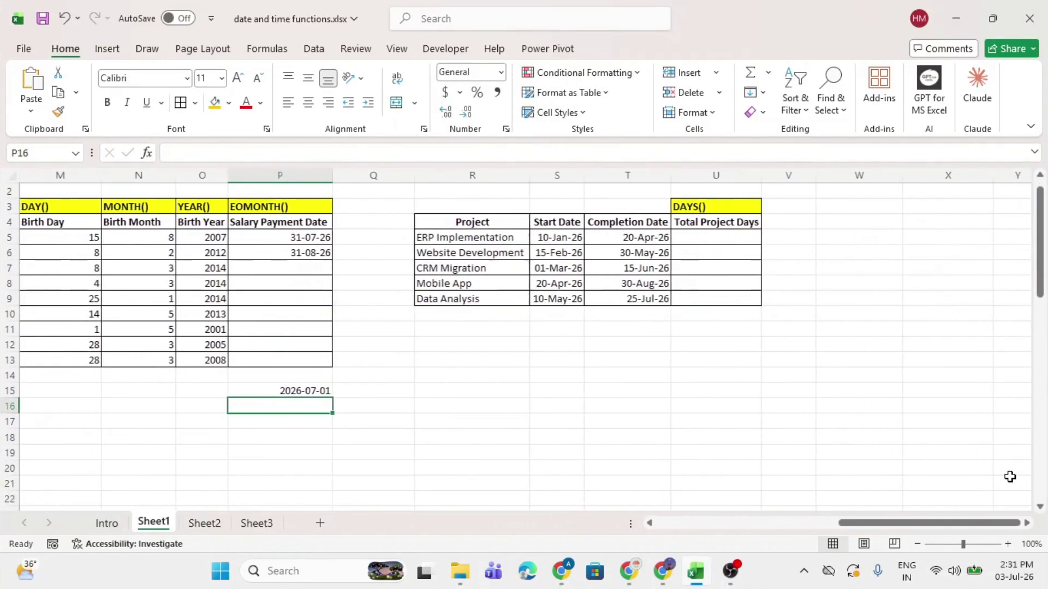
{"action": "left_click_drag", "start_coordinate": [473, 222], "coordinate": [633, 299]}
{"action": "left_click_drag", "start_coordinate": [484, 223], "coordinate": [629, 298]}
{"action": "left_click_drag", "start_coordinate": [484, 227], "coordinate": [480, 295]}
{"action": "left_click", "coordinate": [545, 227]}
{"action": "left_click", "coordinate": [621, 227]}
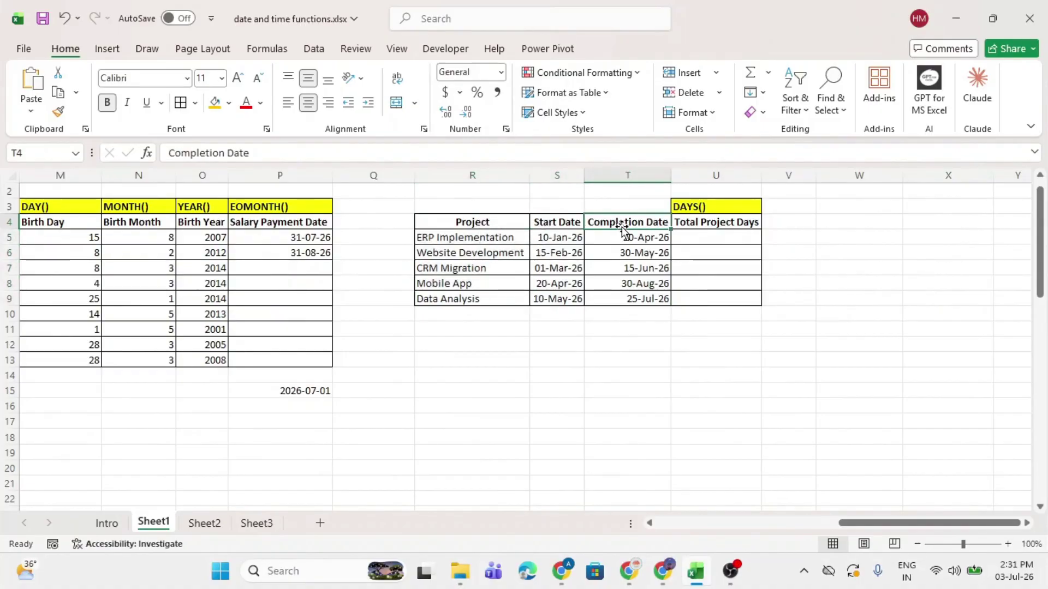
{"action": "left_click", "coordinate": [716, 238]}
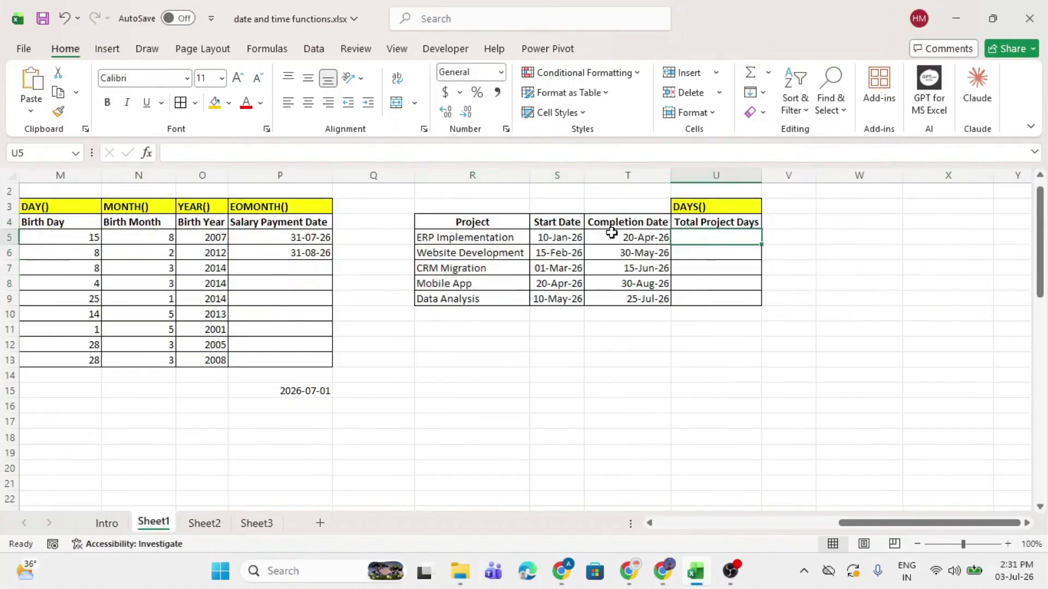
{"action": "left_click_drag", "start_coordinate": [562, 236], "coordinate": [636, 236]}
Step: Calculate Total Project Days with =DAYS(T5,S5) in U5 and fill the formula down to U9
{"action": "left_click", "coordinate": [698, 236]}
{"action": "type", "text": "=days"}
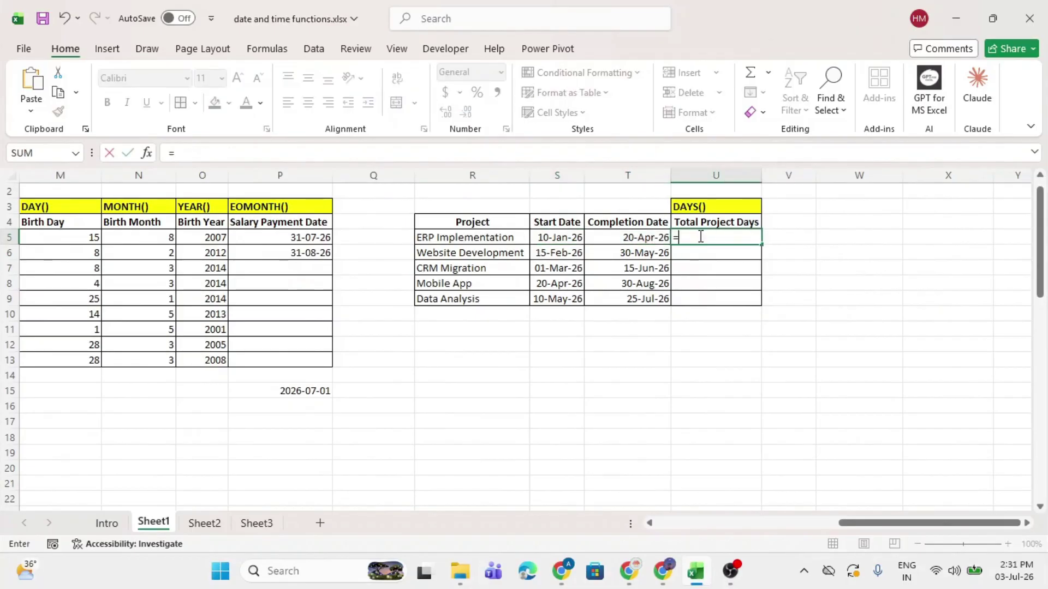
{"action": "key", "text": "Tab"}
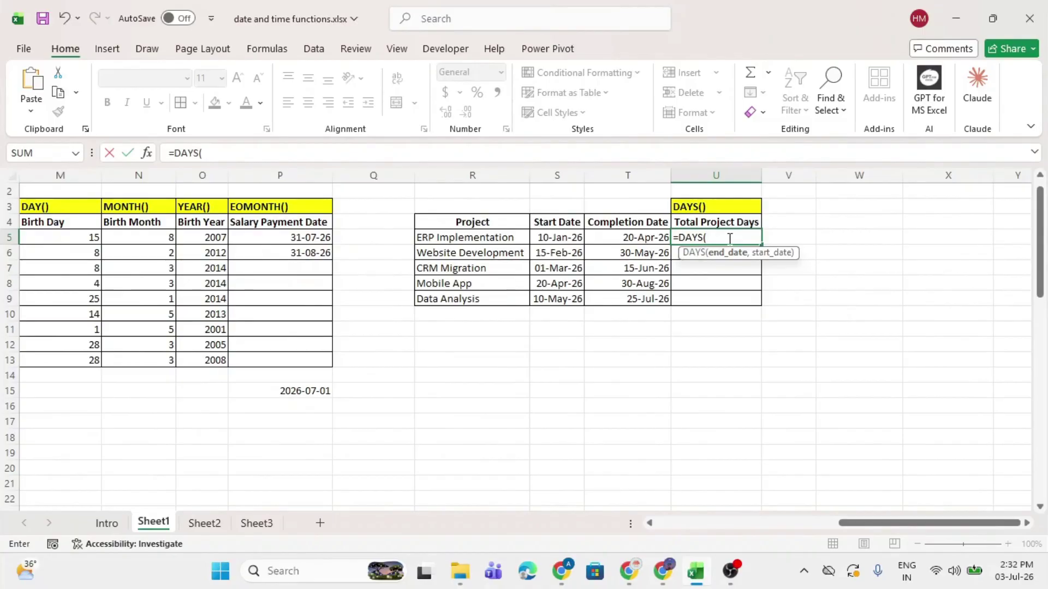
{"action": "left_click", "coordinate": [648, 237]}
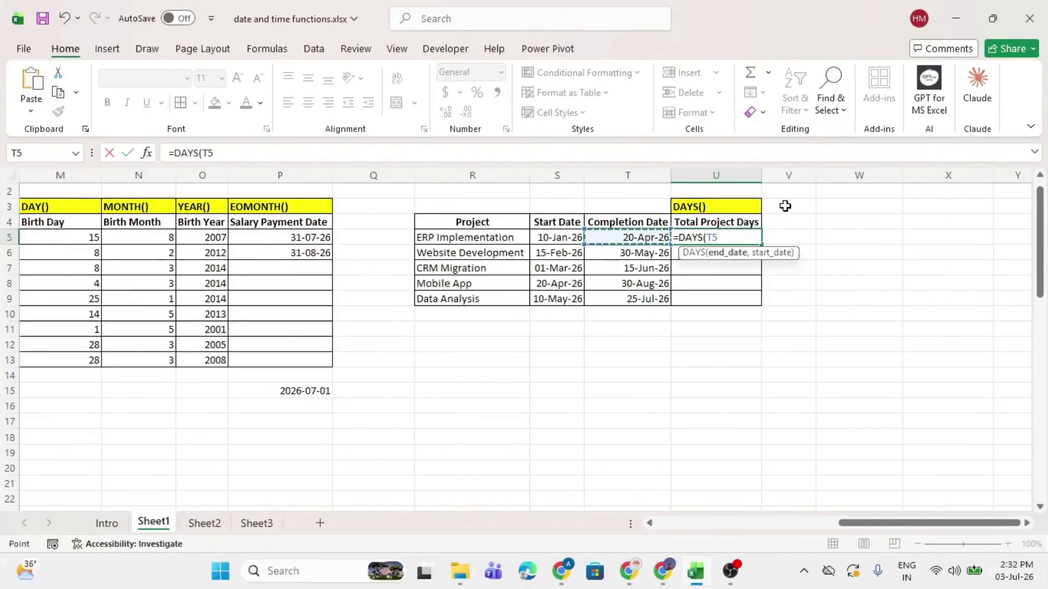
{"action": "type", "text": ","}
{"action": "left_click", "coordinate": [546, 236]}
{"action": "type", "text": ")"}
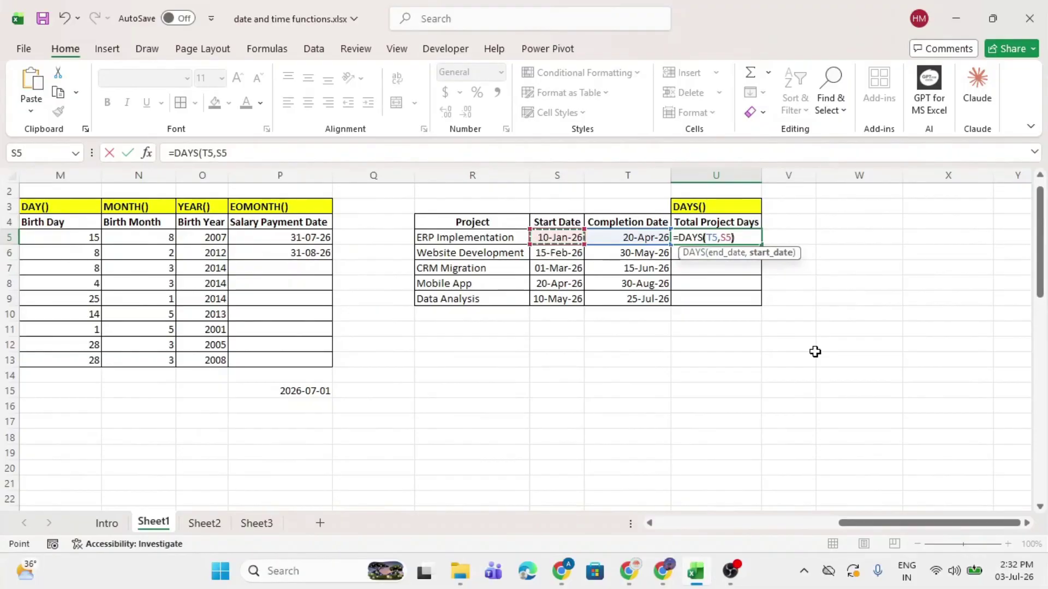
{"action": "key", "text": "Return"}
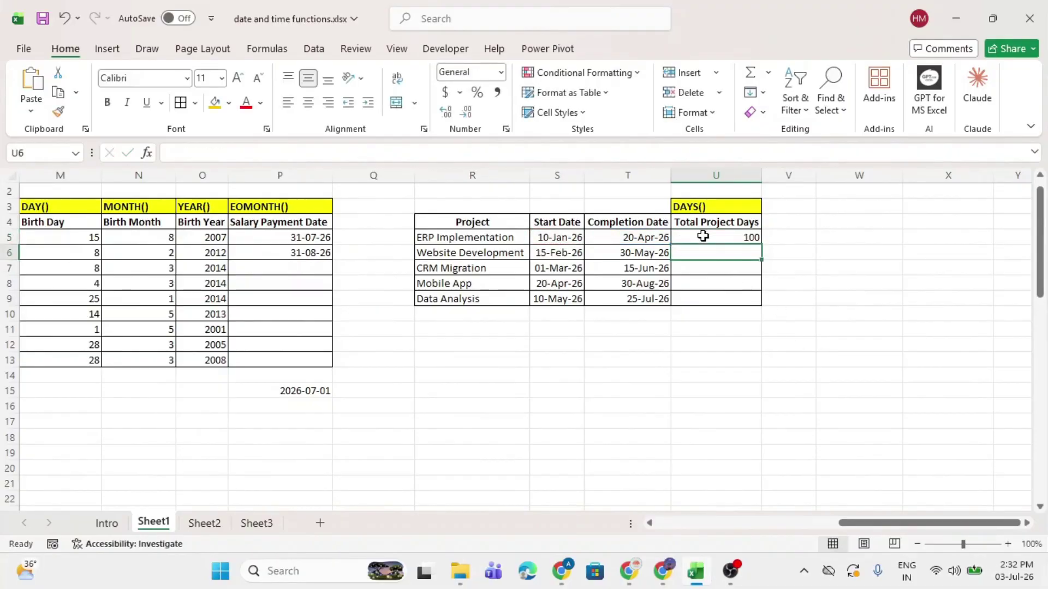
{"action": "left_click", "coordinate": [706, 233]}
{"action": "double_click", "coordinate": [760, 244]}
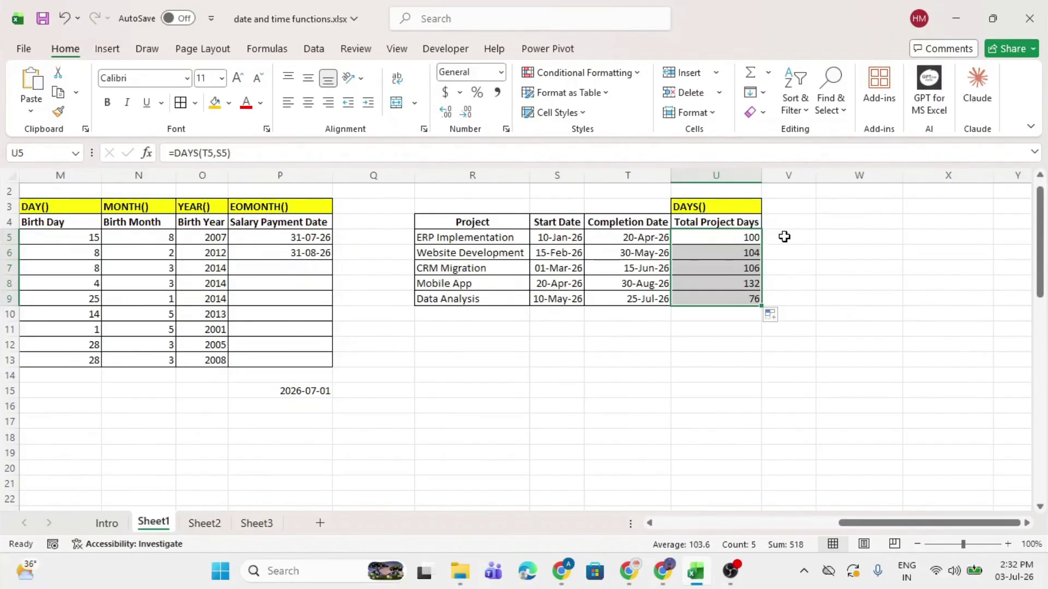
Step: Enter =DATEDIF(S5,T5,"d") in V5 to calculate the ERP Implementation project's duration in days
{"action": "left_click", "coordinate": [784, 237]}
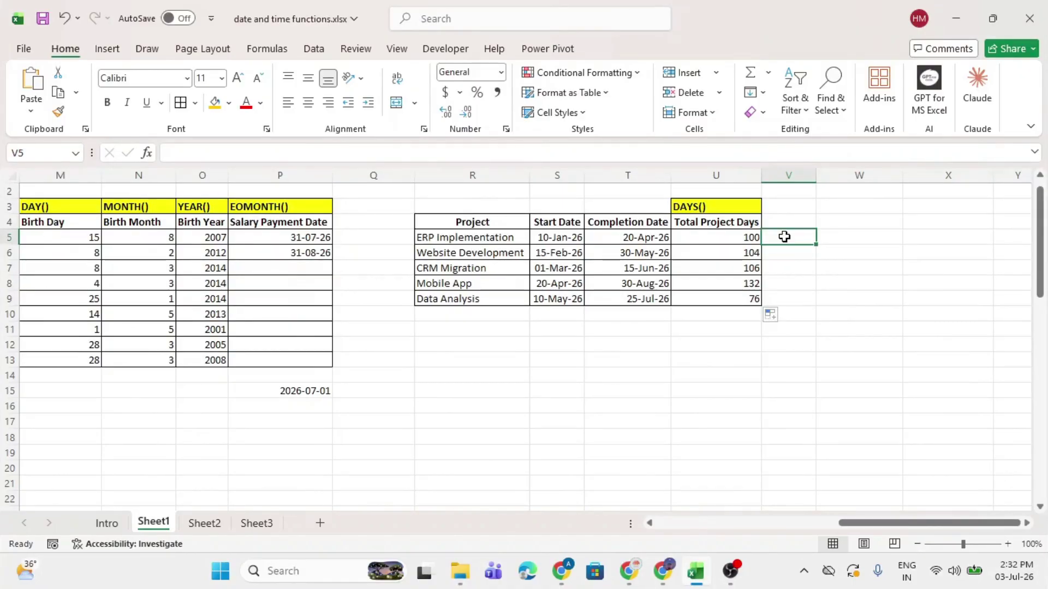
{"action": "type", "text": "=datedif"}
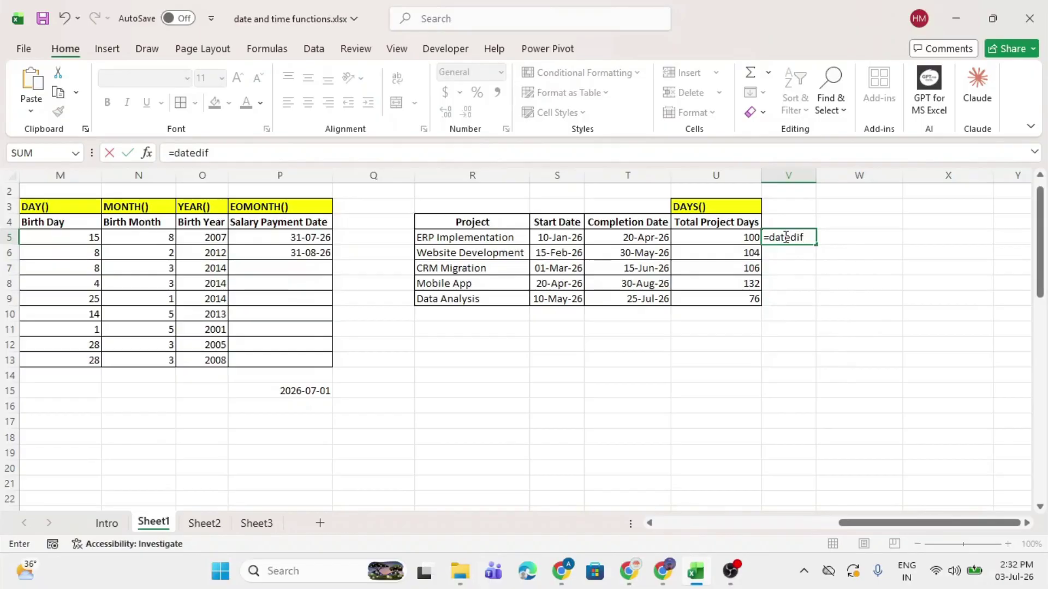
{"action": "type", "text": "("}
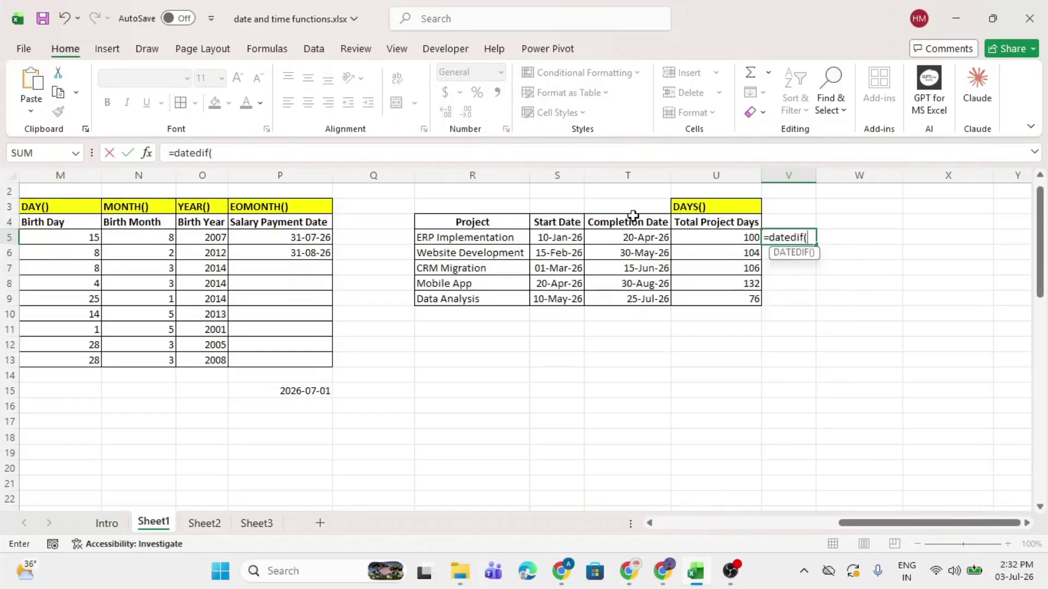
{"action": "left_click", "coordinate": [559, 238]}
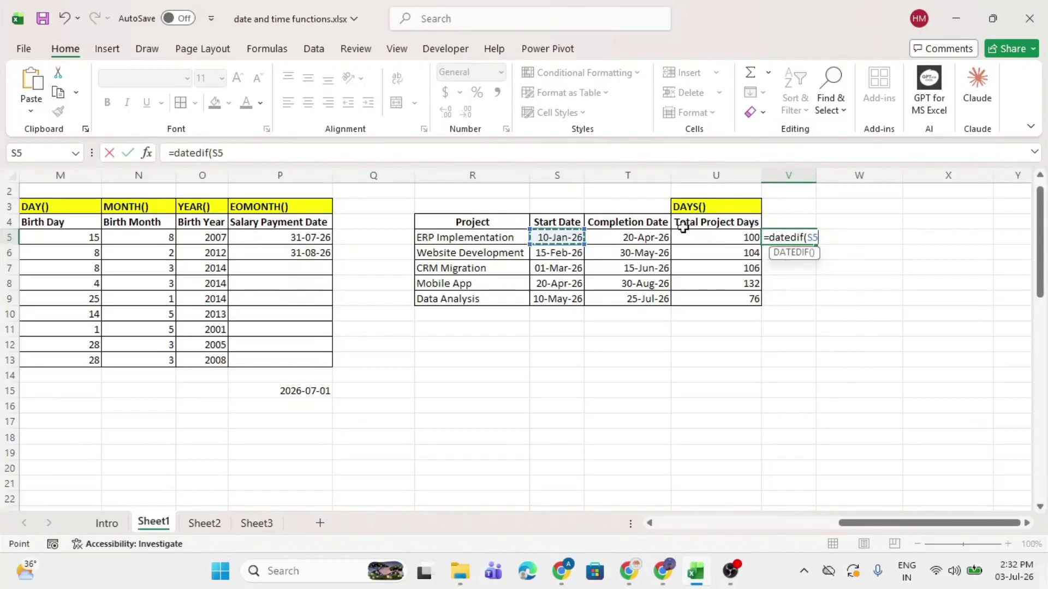
{"action": "type", "text": ","}
{"action": "left_click", "coordinate": [645, 234]}
{"action": "type", "text": ",\"d"}
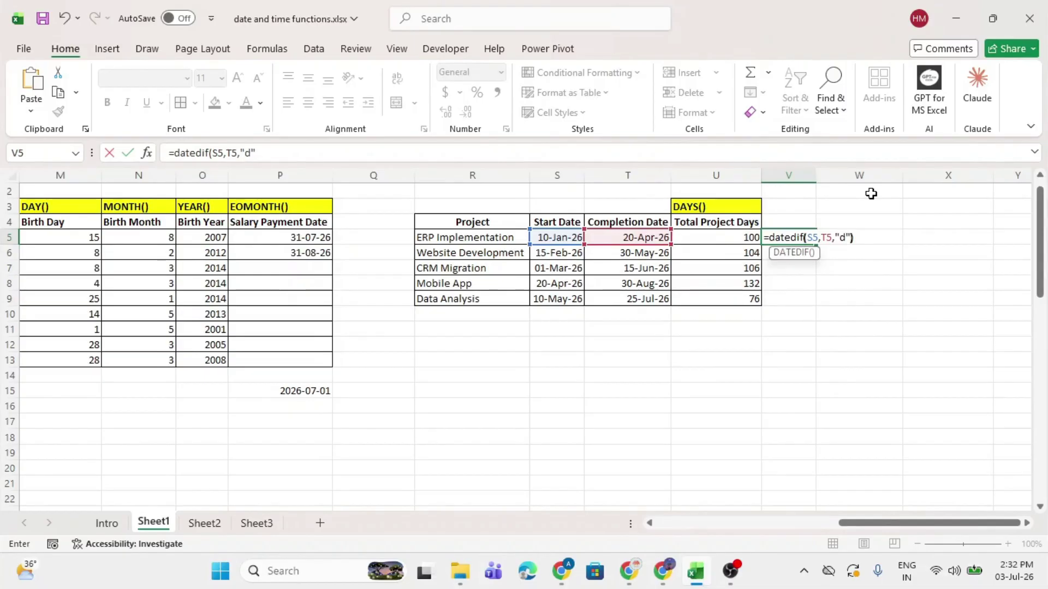
{"action": "key", "text": "Return"}
Step: Fill the DATEDIF formula from V5 down to V9 for the remaining projects
{"action": "left_click", "coordinate": [802, 231]}
{"action": "left_click", "coordinate": [819, 245]}
{"action": "left_click", "coordinate": [806, 236]}
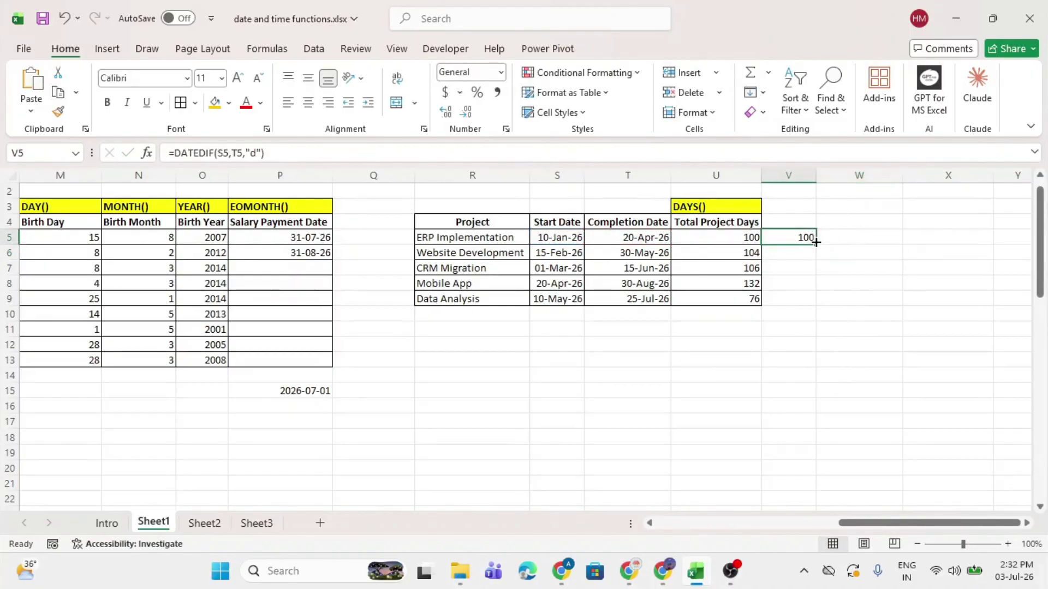
{"action": "left_click_drag", "start_coordinate": [815, 242], "coordinate": [823, 302]}
{"action": "left_click", "coordinate": [837, 255]}
Step: Examine the DATEVALUE() table in E18:I23, covering Employee Name, Department, Joining Date, Salary and Performance %
{"action": "scroll", "coordinate": [839, 257], "scroll_direction": "left", "scroll_amount": 3}
{"action": "scroll", "coordinate": [839, 257], "scroll_direction": "left", "scroll_amount": 10}
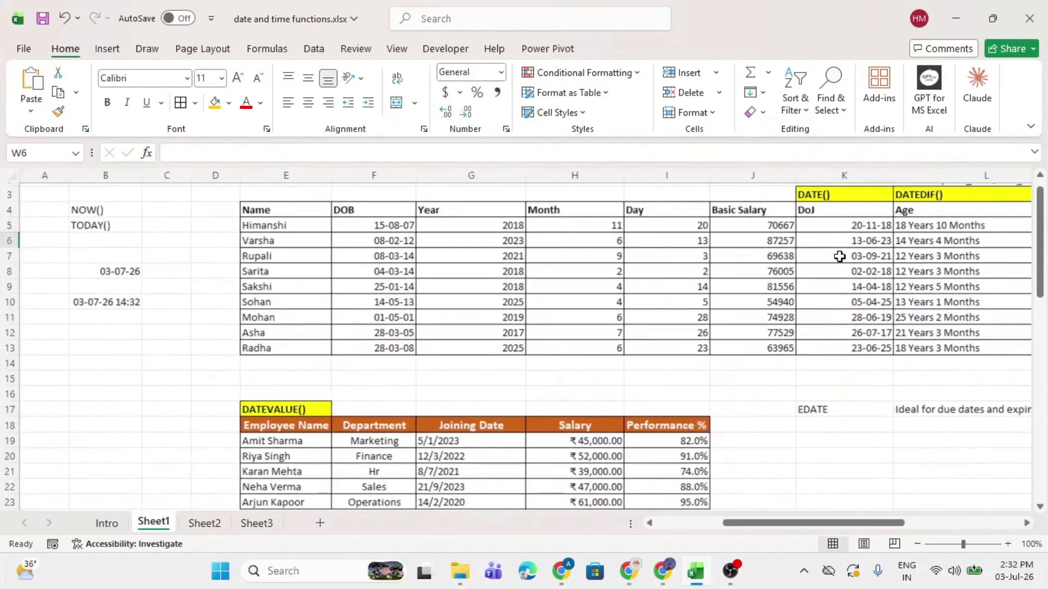
{"action": "scroll", "coordinate": [839, 257], "scroll_direction": "down", "scroll_amount": 2}
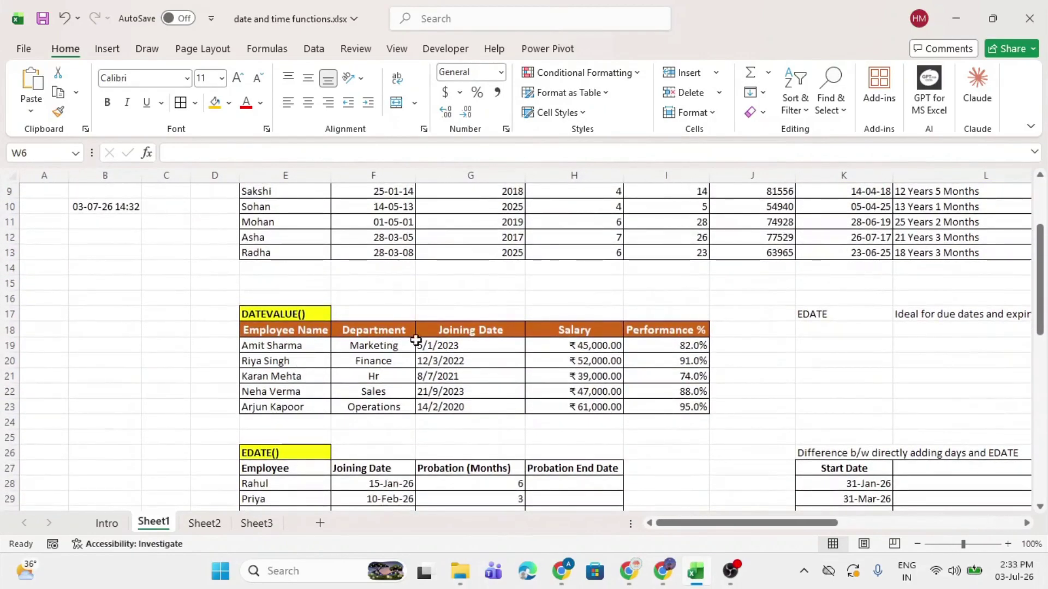
{"action": "left_click_drag", "start_coordinate": [473, 330], "coordinate": [472, 405]}
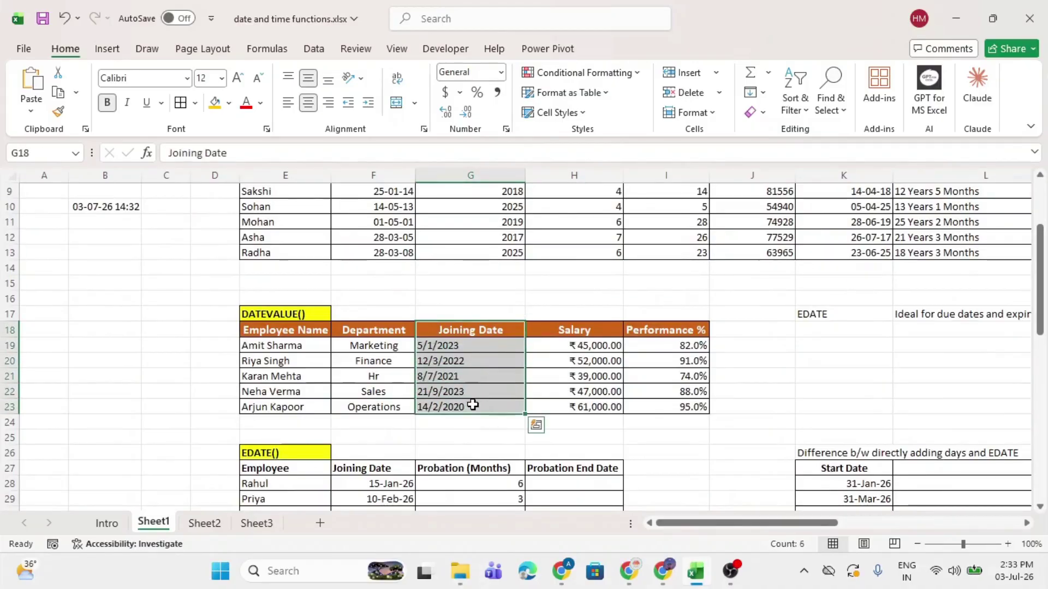
{"action": "left_click_drag", "start_coordinate": [292, 331], "coordinate": [666, 407]}
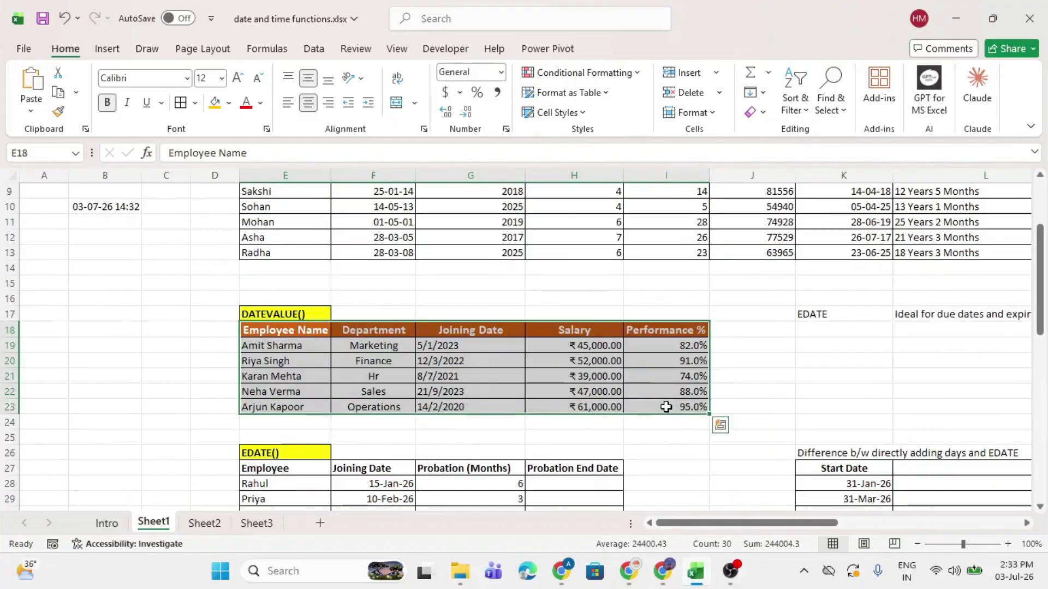
{"action": "left_click", "coordinate": [285, 328]}
{"action": "left_click", "coordinate": [395, 329]}
{"action": "left_click", "coordinate": [498, 330]}
{"action": "left_click", "coordinate": [580, 329]}
{"action": "left_click", "coordinate": [650, 331]}
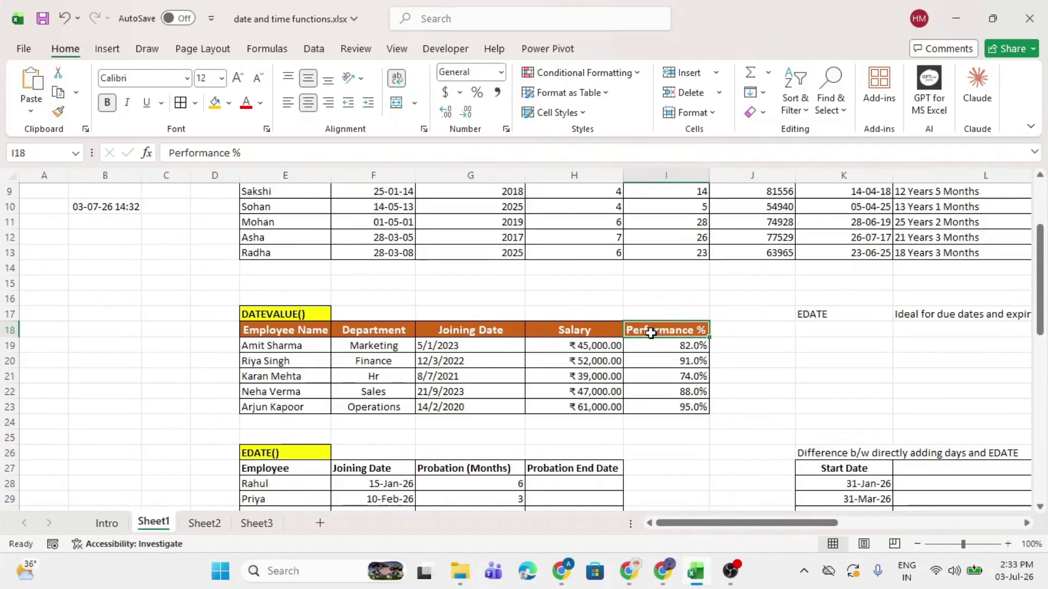
{"action": "double_click", "coordinate": [677, 330]}
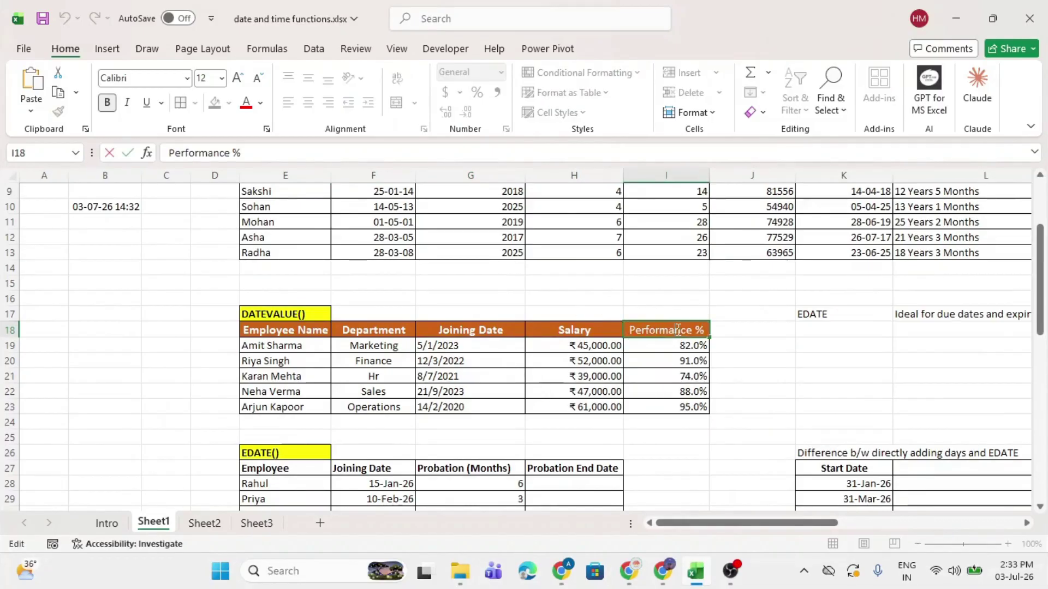
{"action": "key", "text": "Return"}
Step: Apply the Date number format of type 14-mar-2012 to the Joining Date cells G19:G23
{"action": "left_click", "coordinate": [468, 348]}
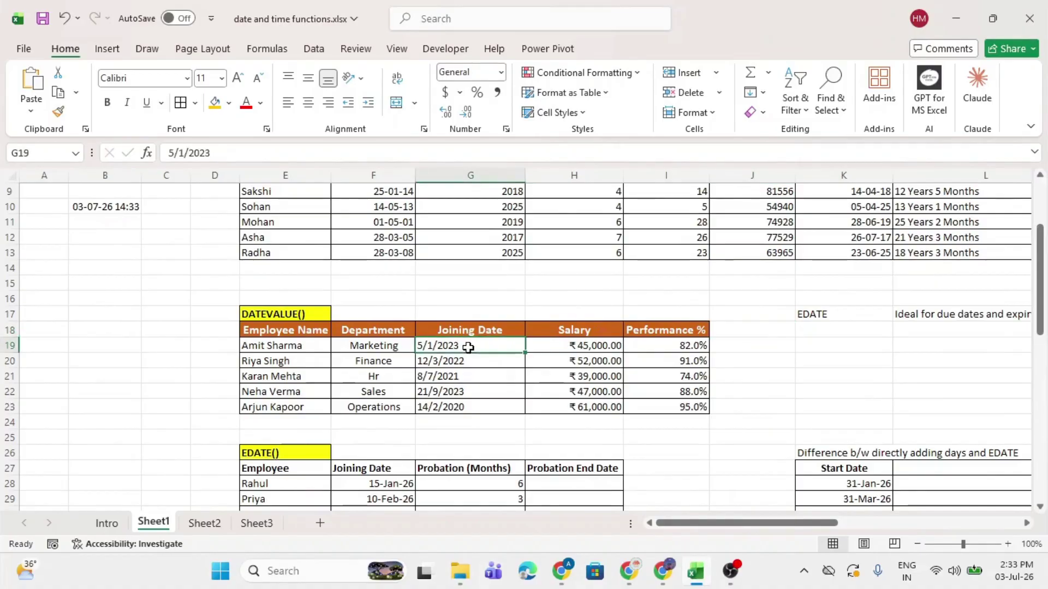
{"action": "left_click_drag", "start_coordinate": [468, 347], "coordinate": [464, 406]}
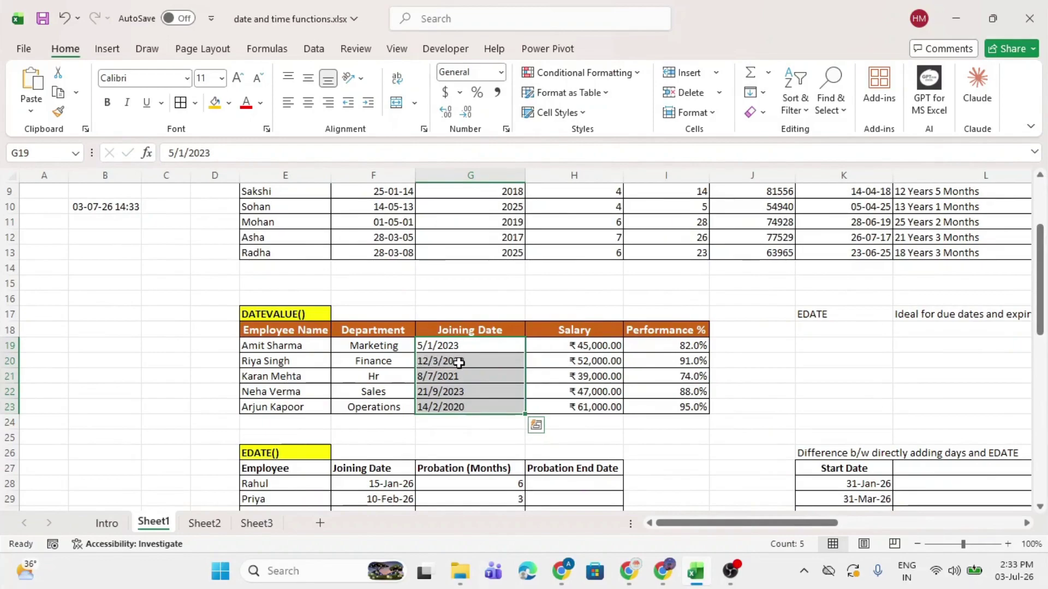
{"action": "left_click", "coordinate": [500, 73]}
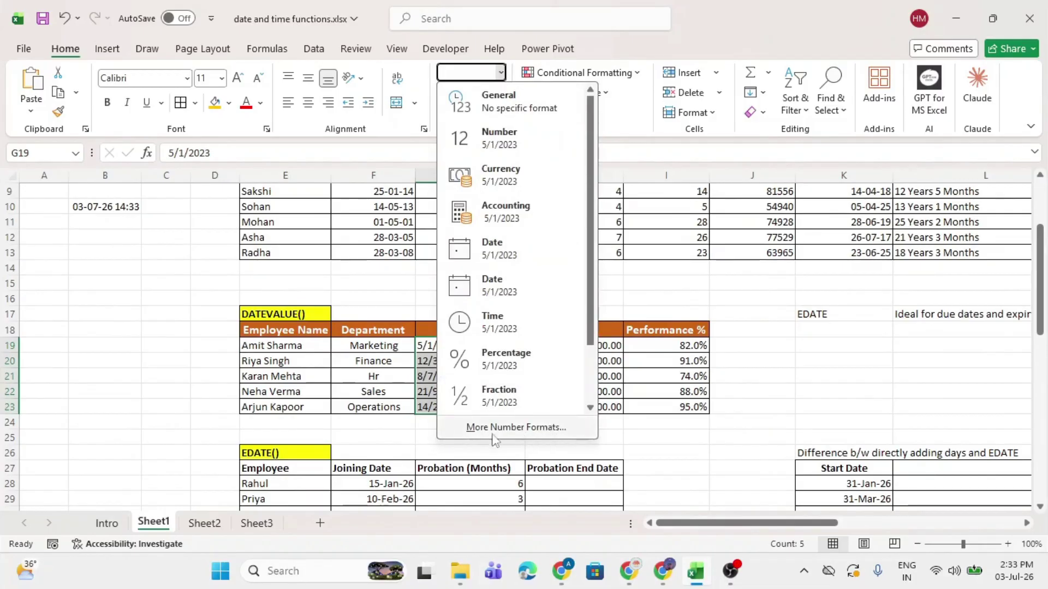
{"action": "left_click", "coordinate": [480, 428]}
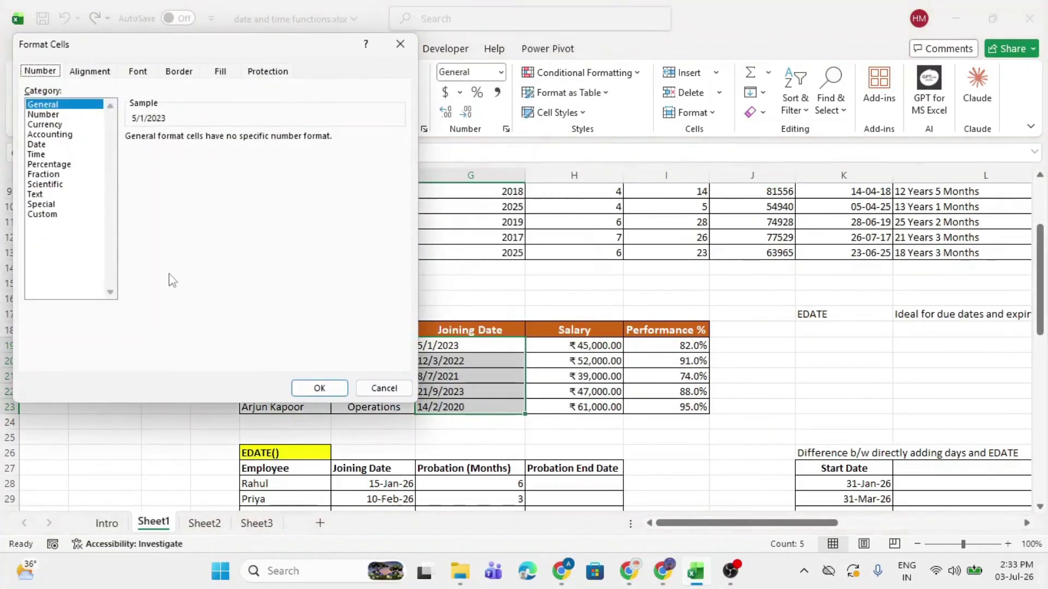
{"action": "left_click_drag", "start_coordinate": [127, 52], "coordinate": [524, 90]}
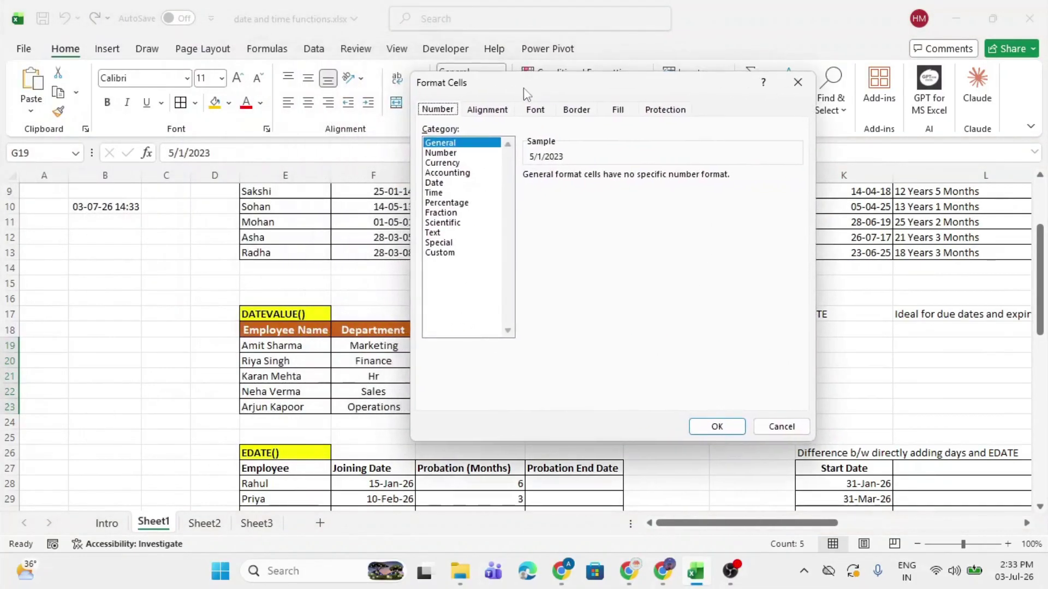
{"action": "left_click", "coordinate": [436, 182]}
{"action": "left_click_drag", "start_coordinate": [797, 218], "coordinate": [797, 230]}
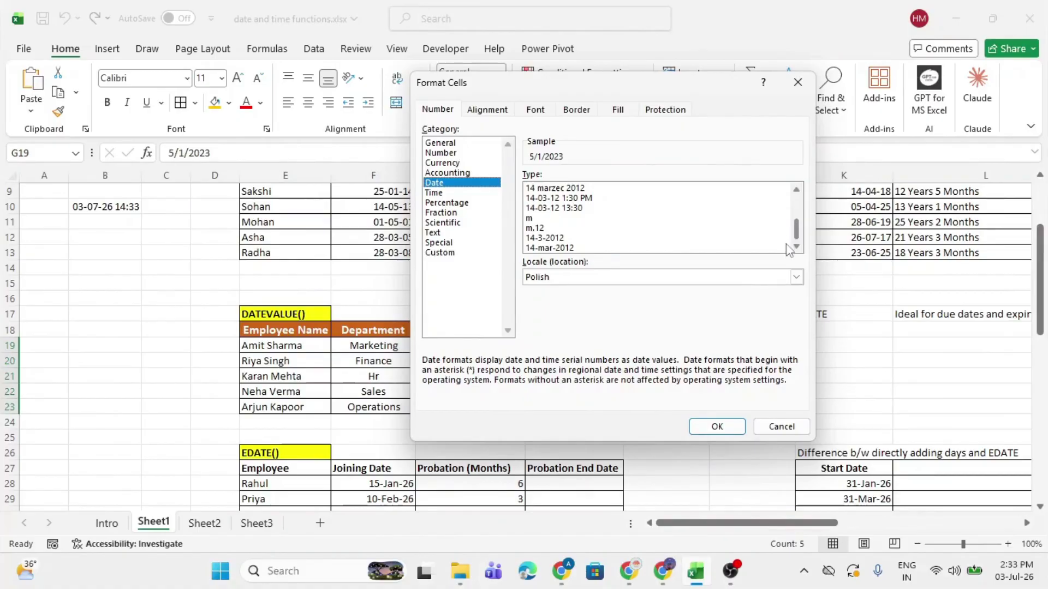
{"action": "left_click", "coordinate": [587, 248]}
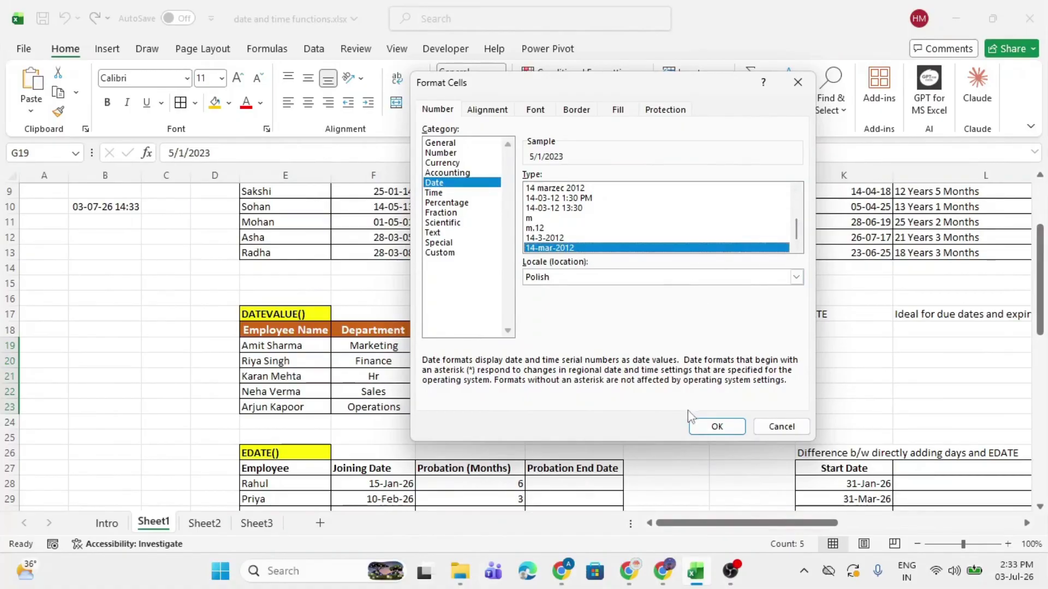
{"action": "left_click", "coordinate": [716, 427]}
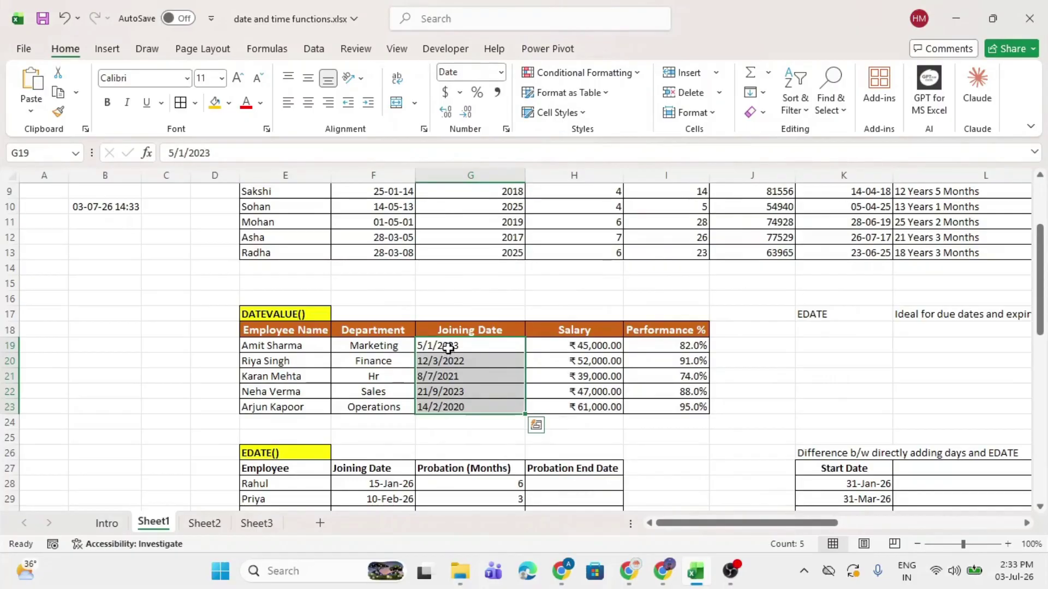
Step: Review the Joining Date entries in G19:G23 and add a Joining_Date column header in J18
{"action": "left_click_drag", "start_coordinate": [463, 344], "coordinate": [462, 402]}
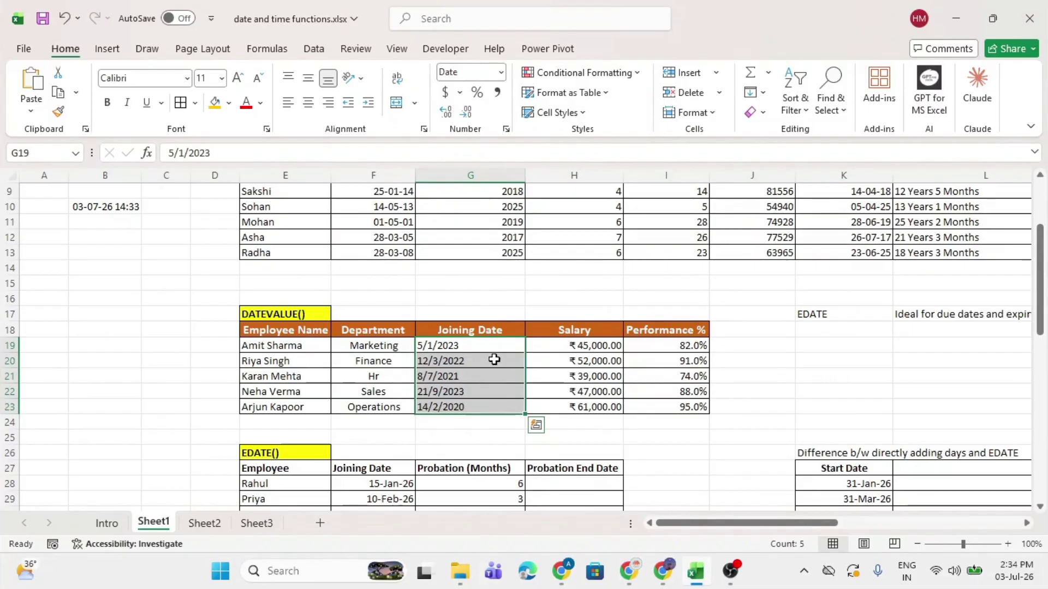
{"action": "left_click_drag", "start_coordinate": [493, 346], "coordinate": [496, 403]}
{"action": "left_click", "coordinate": [315, 313]}
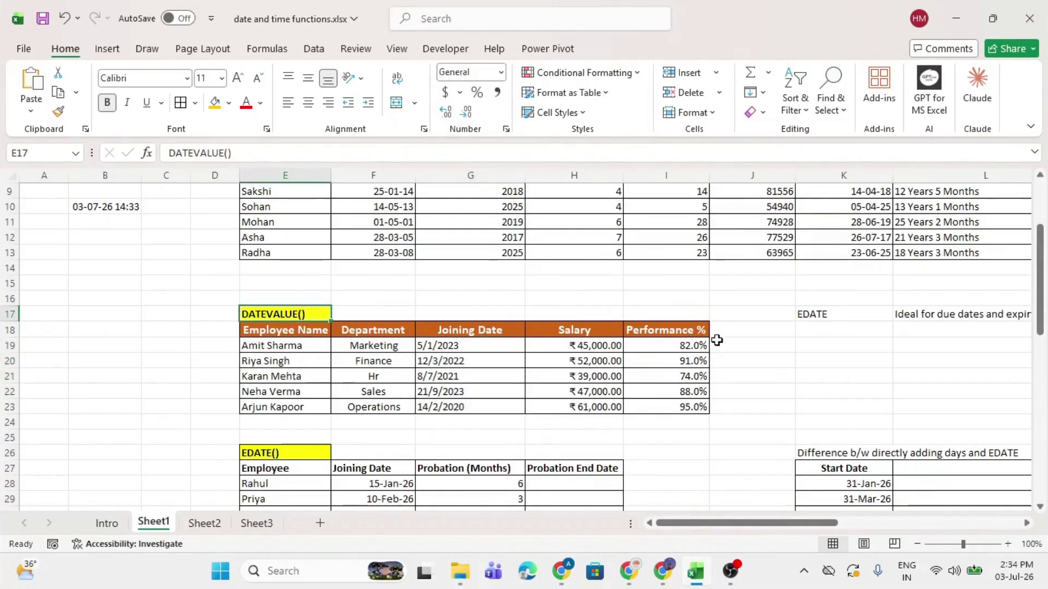
{"action": "left_click", "coordinate": [731, 325]}
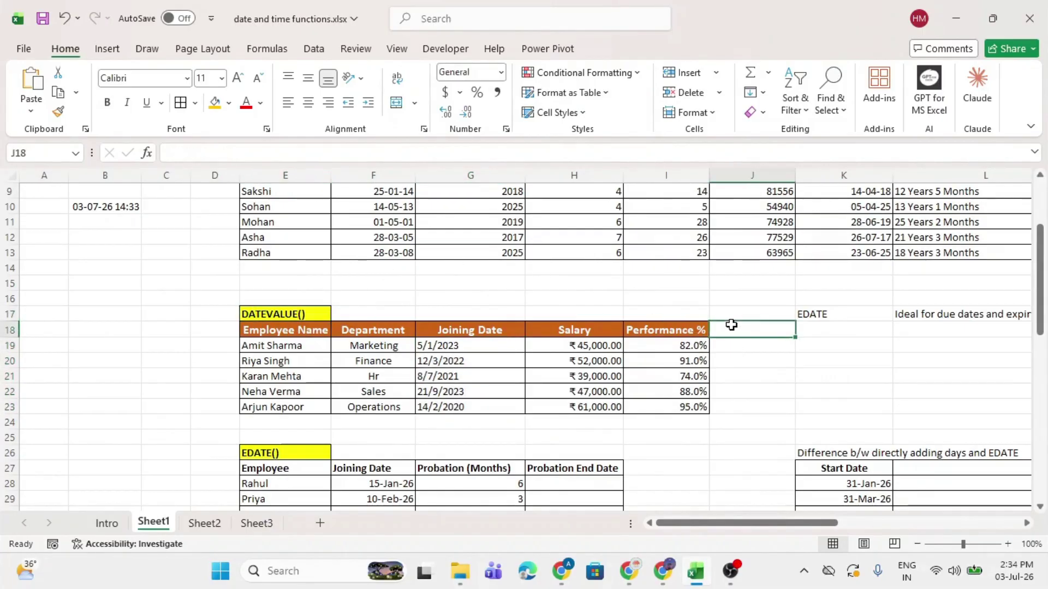
{"action": "type", "text": "Jo"}
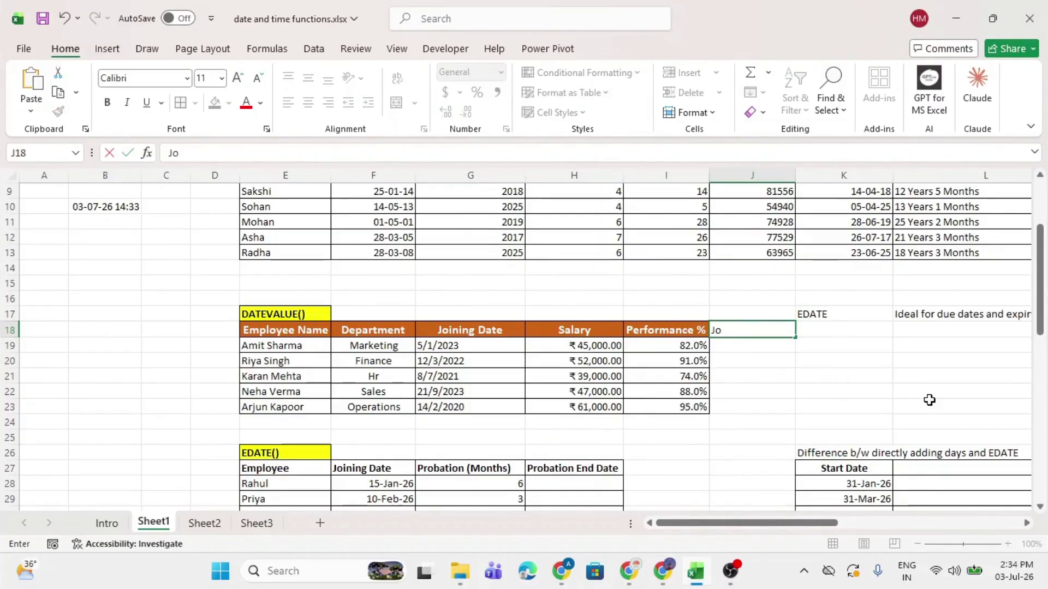
{"action": "type", "text": "ining_Date"}
{"action": "key", "text": "Return"}
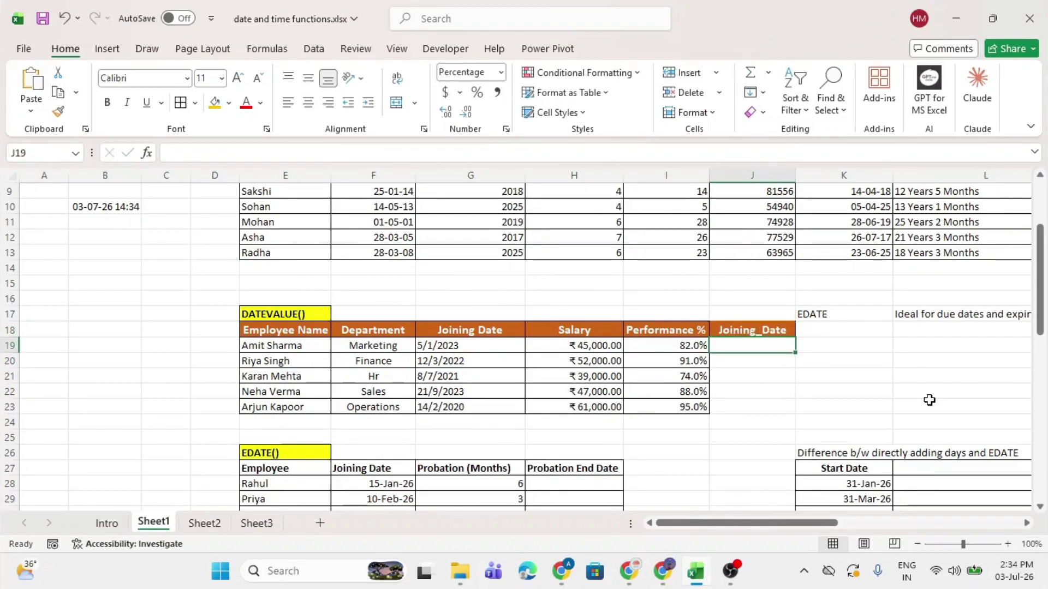
Step: Convert the text joining dates with =DATEVALUE(G19) in J19 and fill the formula down to J23
{"action": "type", "text": "="}
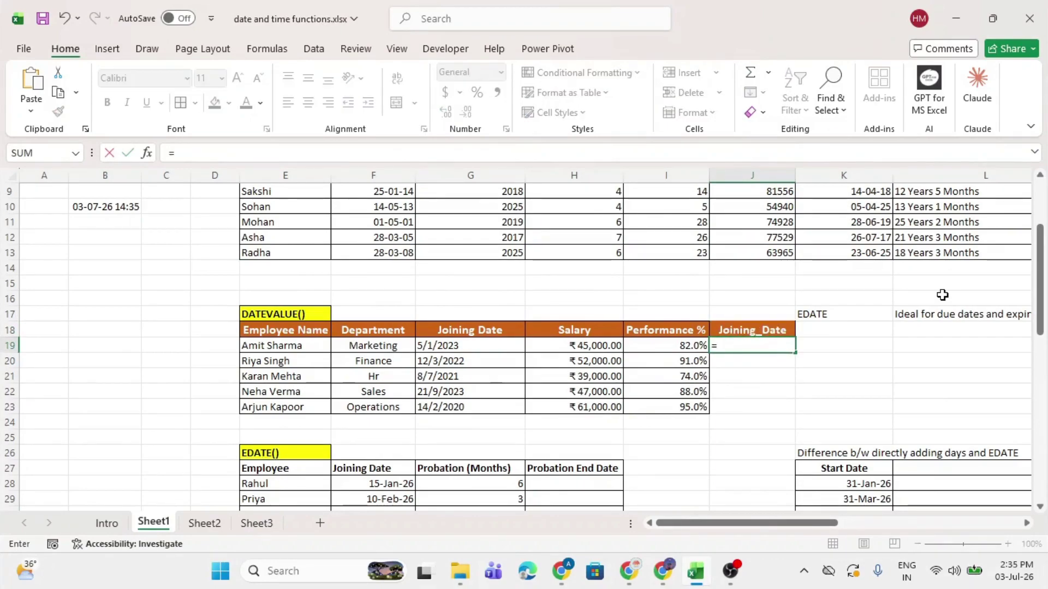
{"action": "type", "text": "dateva"}
{"action": "key", "text": "Tab"}
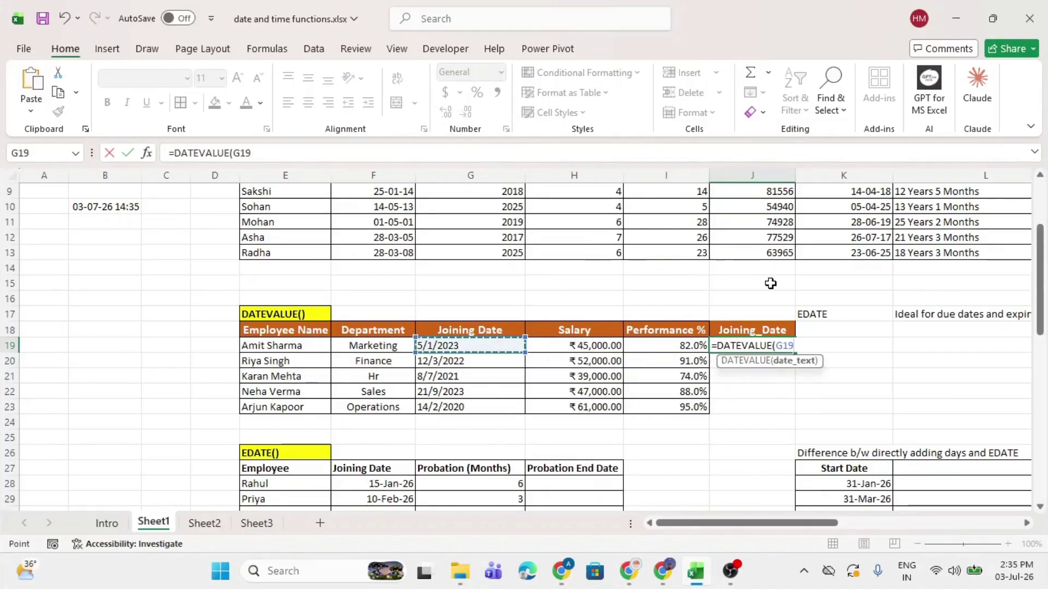
{"action": "type", "text": ")"}
{"action": "key", "text": "Return"}
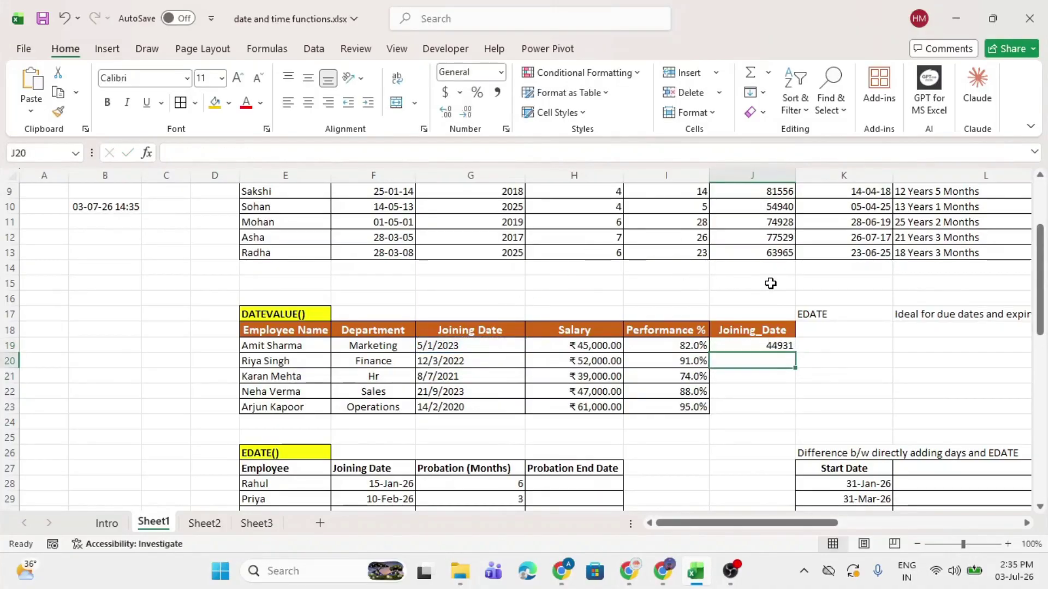
{"action": "left_click", "coordinate": [732, 343]}
{"action": "left_click_drag", "start_coordinate": [794, 353], "coordinate": [791, 408]}
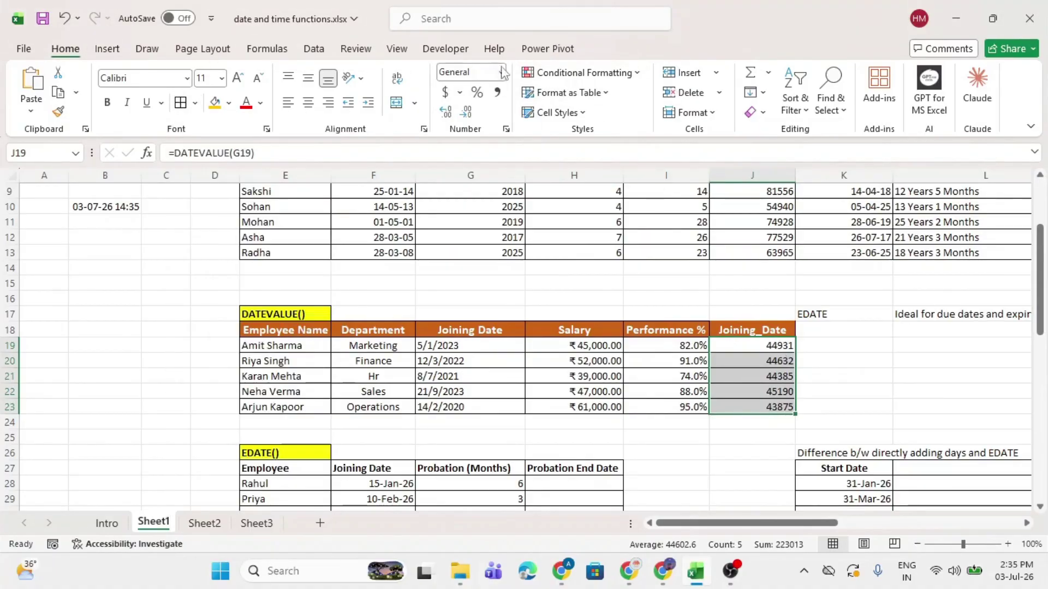
Step: Apply the custom number format dd-mmm-yyy to the converted Joining_Date cells J19:J23
{"action": "left_click_drag", "start_coordinate": [753, 343], "coordinate": [749, 404]}
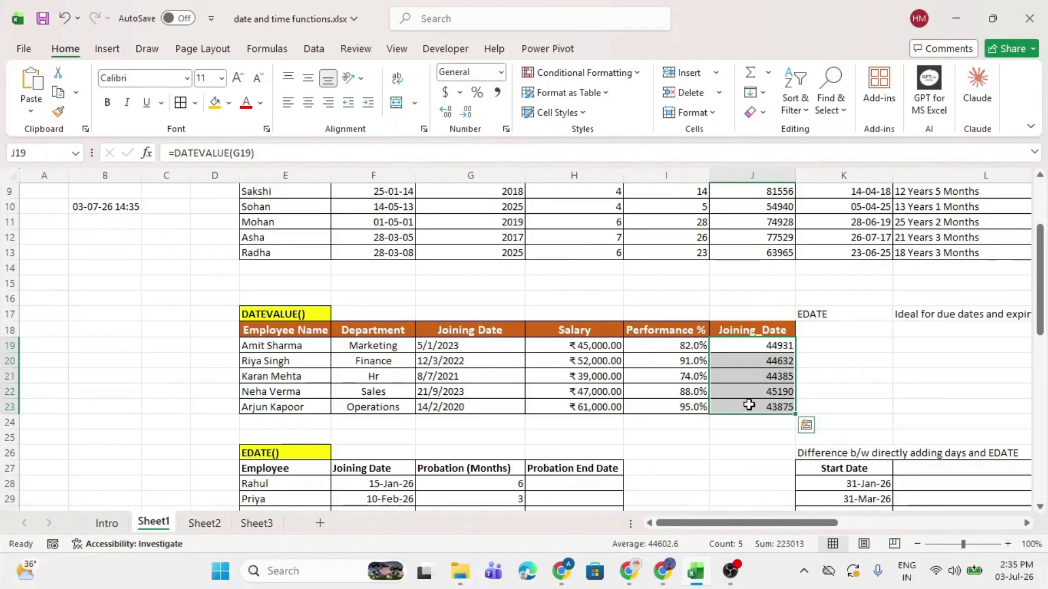
{"action": "key", "text": "ctrl+1"}
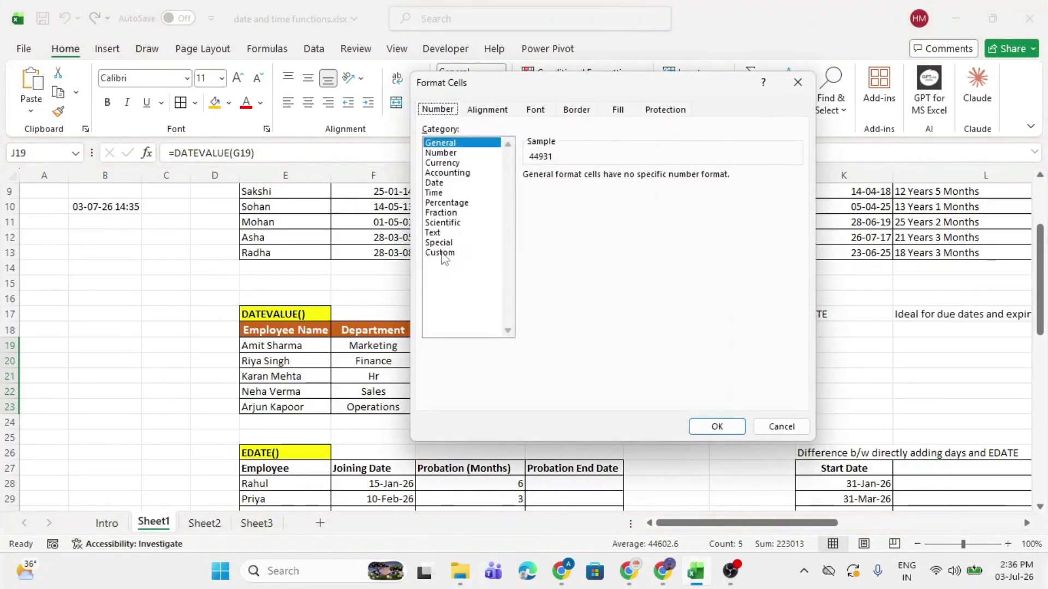
{"action": "left_click", "coordinate": [442, 254]}
{"action": "left_click_drag", "start_coordinate": [614, 88], "coordinate": [401, 72]}
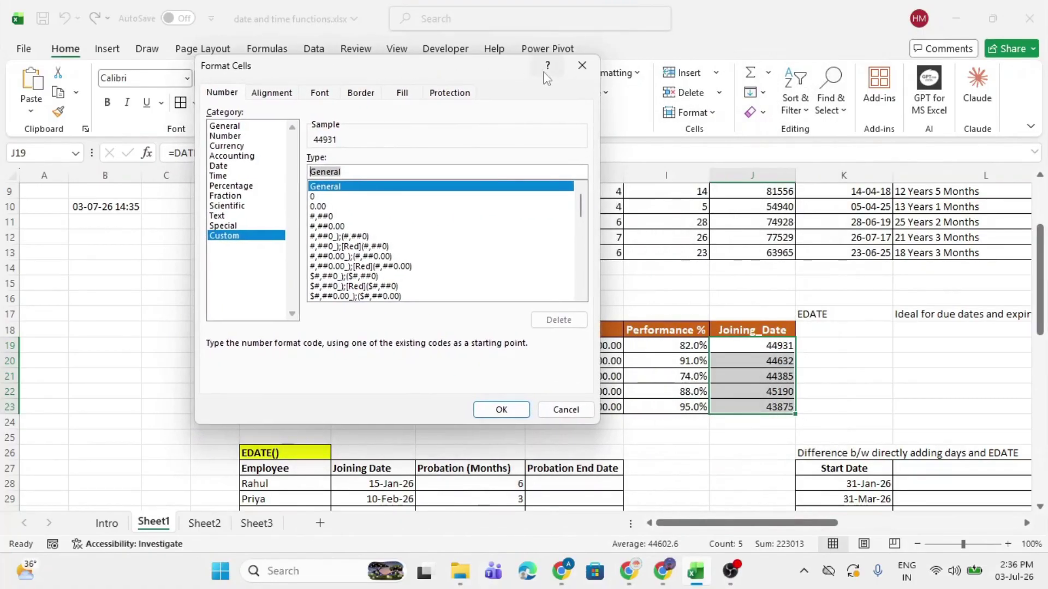
{"action": "type", "text": "dd-mmm-yyy"}
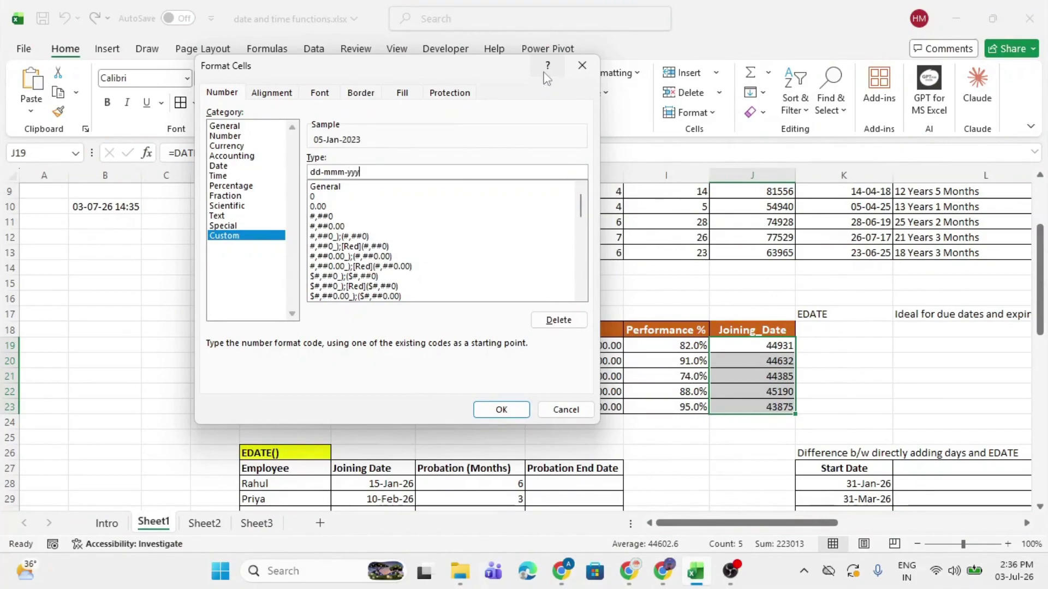
{"action": "left_click_drag", "start_coordinate": [361, 172], "coordinate": [309, 173]}
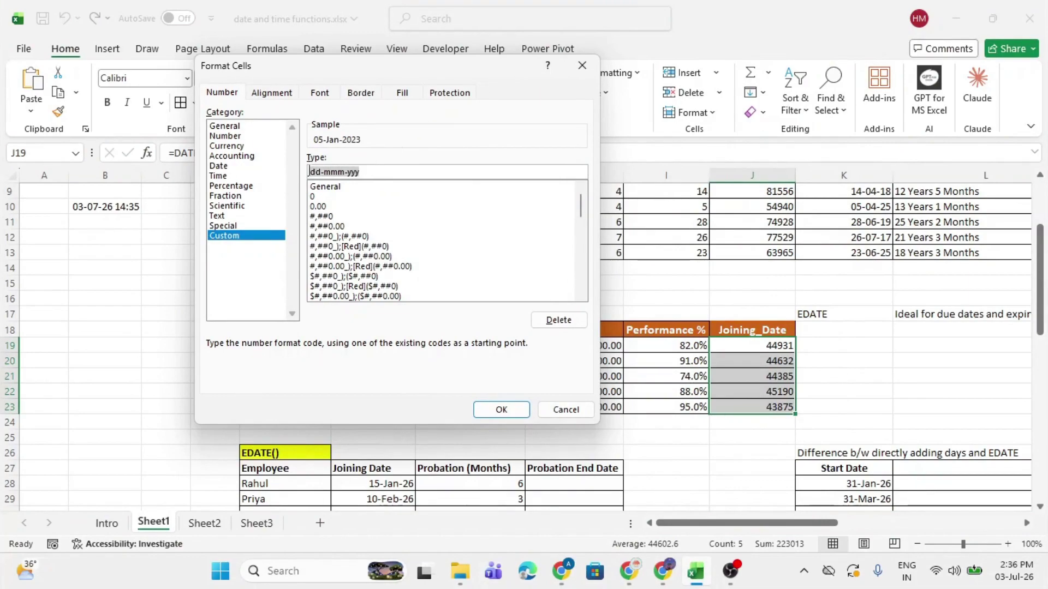
{"action": "left_click", "coordinate": [323, 172]}
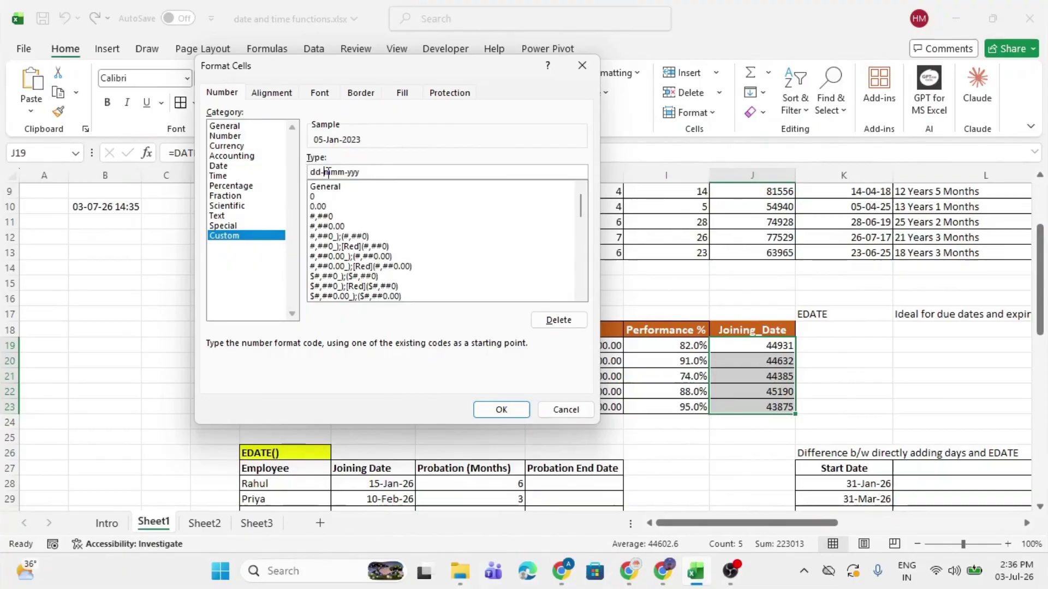
{"action": "double_click", "coordinate": [360, 172]}
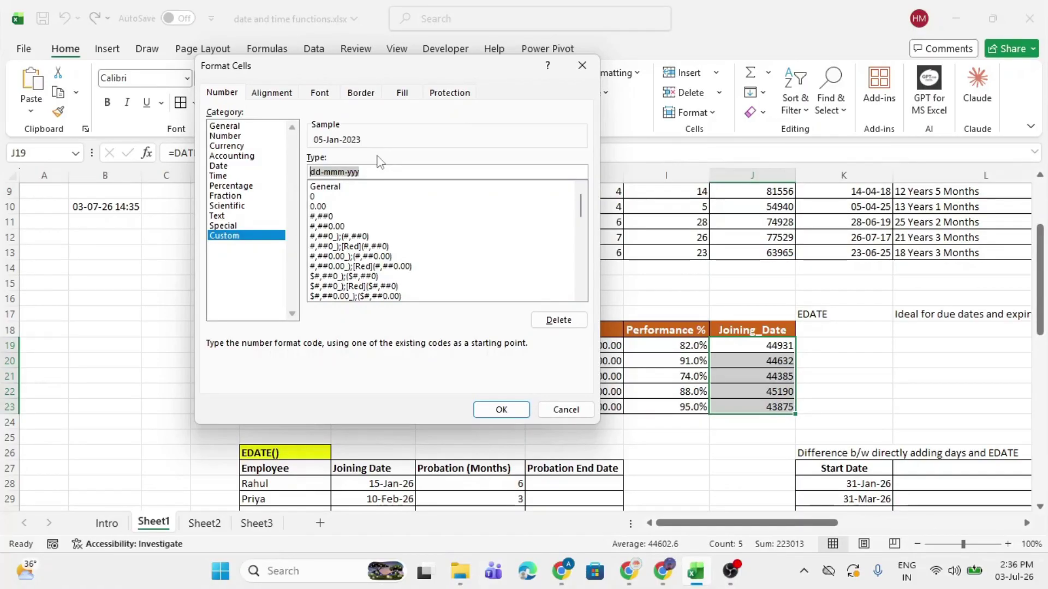
{"action": "left_click", "coordinate": [483, 407]}
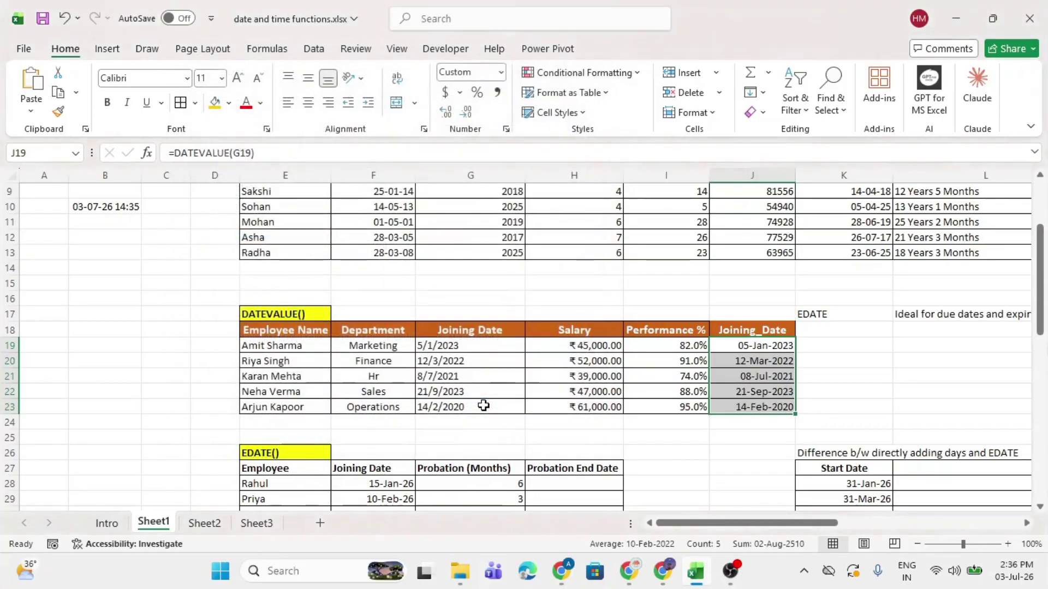
Step: Compare the converted dates in J19:J23 with the original text dates in G19:G23 of the DATEVALUE() table
{"action": "left_click_drag", "start_coordinate": [779, 346], "coordinate": [770, 403]}
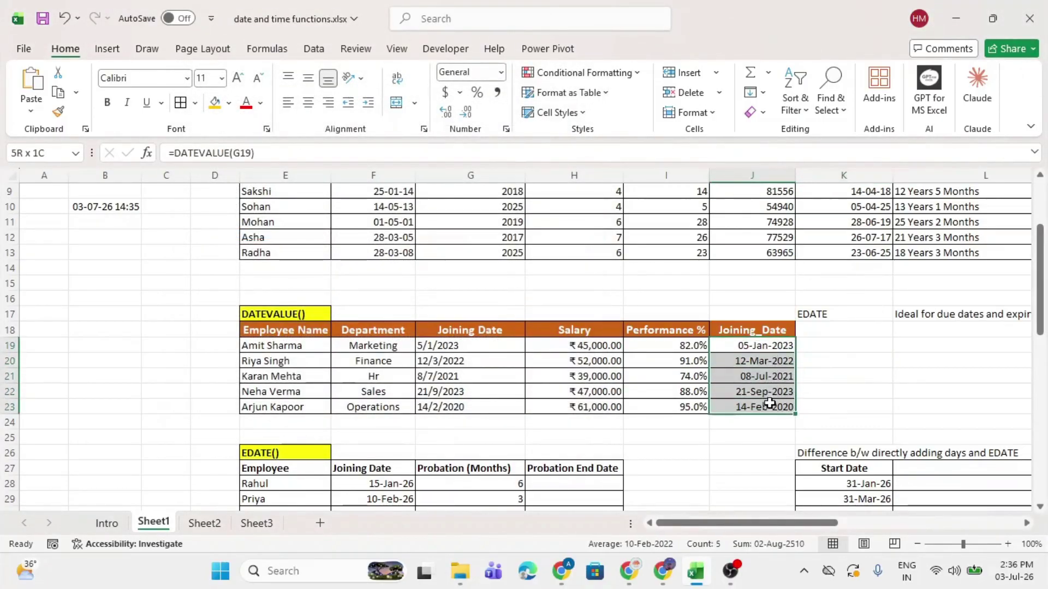
{"action": "left_click", "coordinate": [297, 314]}
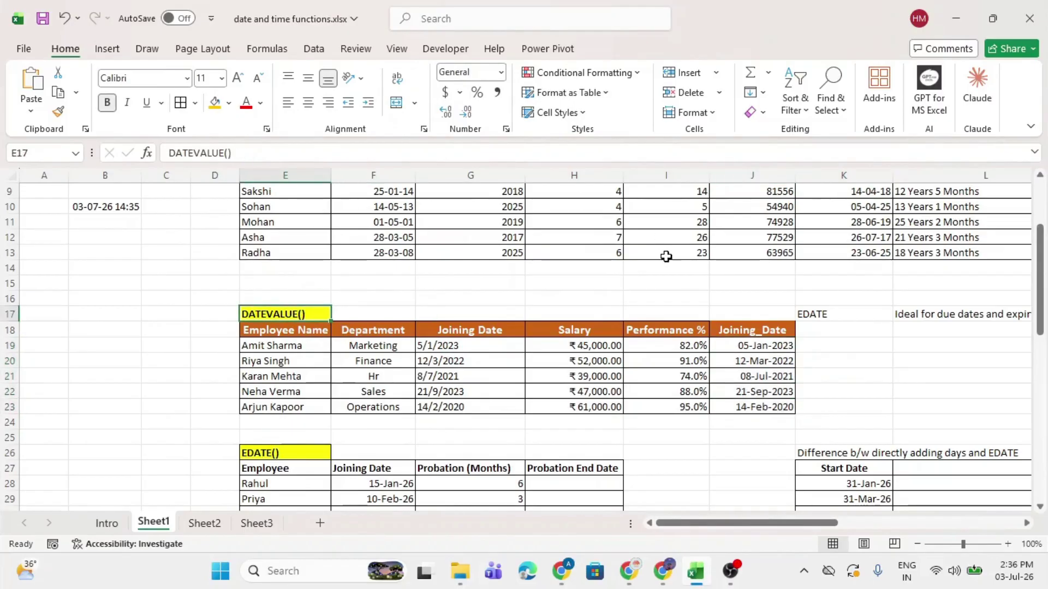
{"action": "left_click_drag", "start_coordinate": [756, 346], "coordinate": [751, 401]}
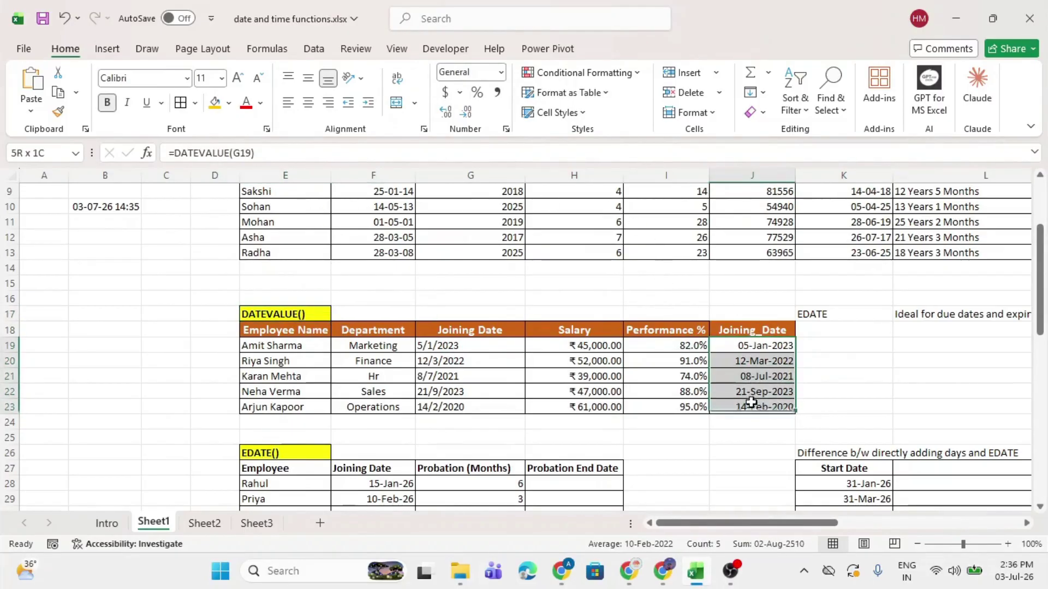
{"action": "left_click_drag", "start_coordinate": [444, 346], "coordinate": [443, 406]}
{"action": "left_click_drag", "start_coordinate": [765, 346], "coordinate": [766, 407]}
{"action": "key", "text": "ctrl+q"}
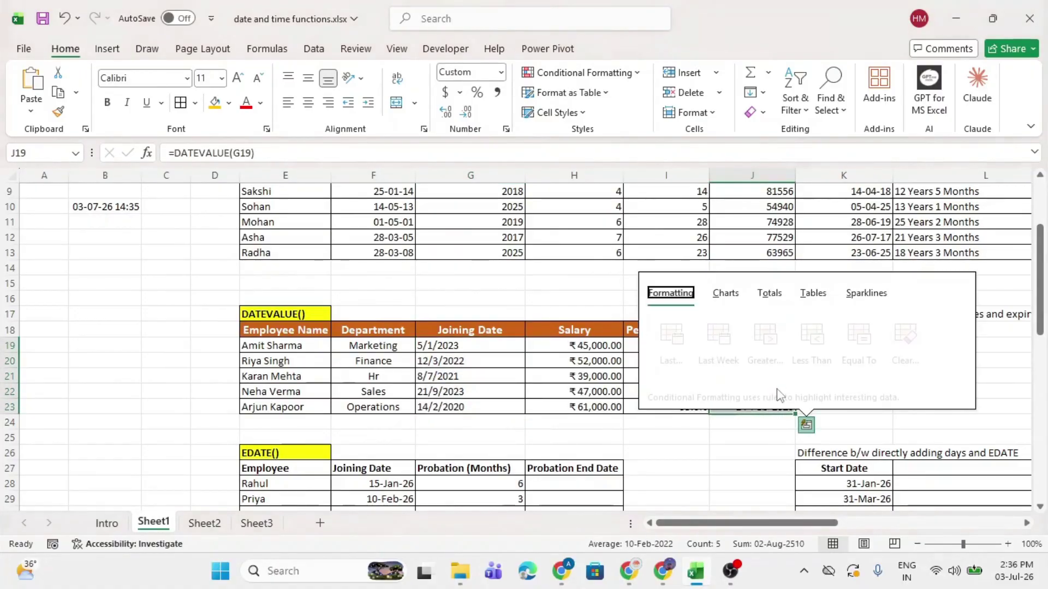
{"action": "left_click", "coordinate": [600, 410]}
{"action": "left_click", "coordinate": [285, 316]}
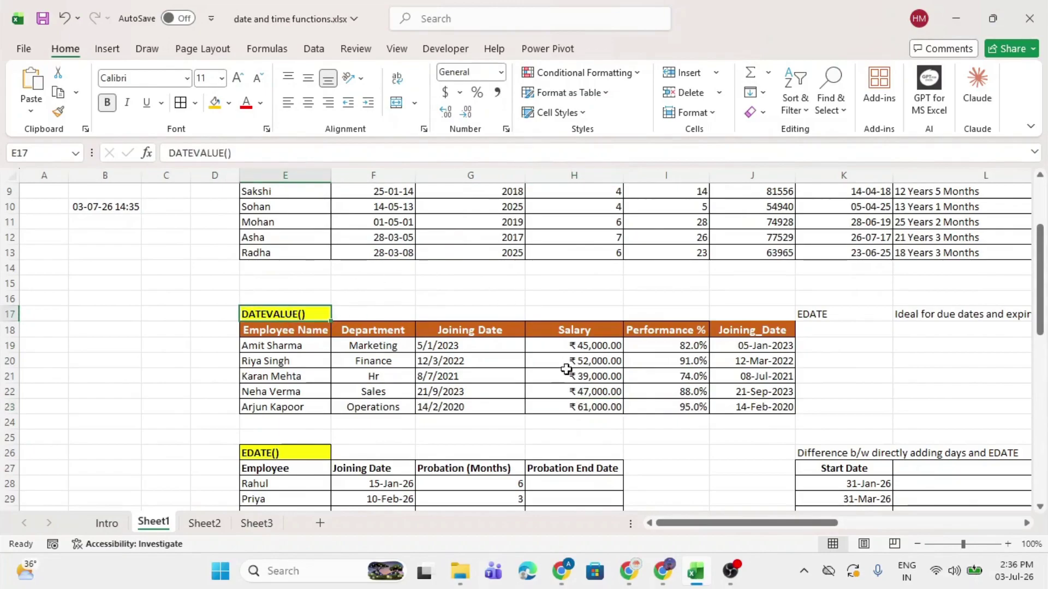
Step: Examine the EDATE() table in E27:H32, covering Employee, Joining Date, Probation (Months) and Probation End Date
{"action": "scroll", "coordinate": [561, 375], "scroll_direction": "down", "scroll_amount": 2}
{"action": "key", "text": "ctrl+Down"}
{"action": "key", "text": "ctrl+Down"}
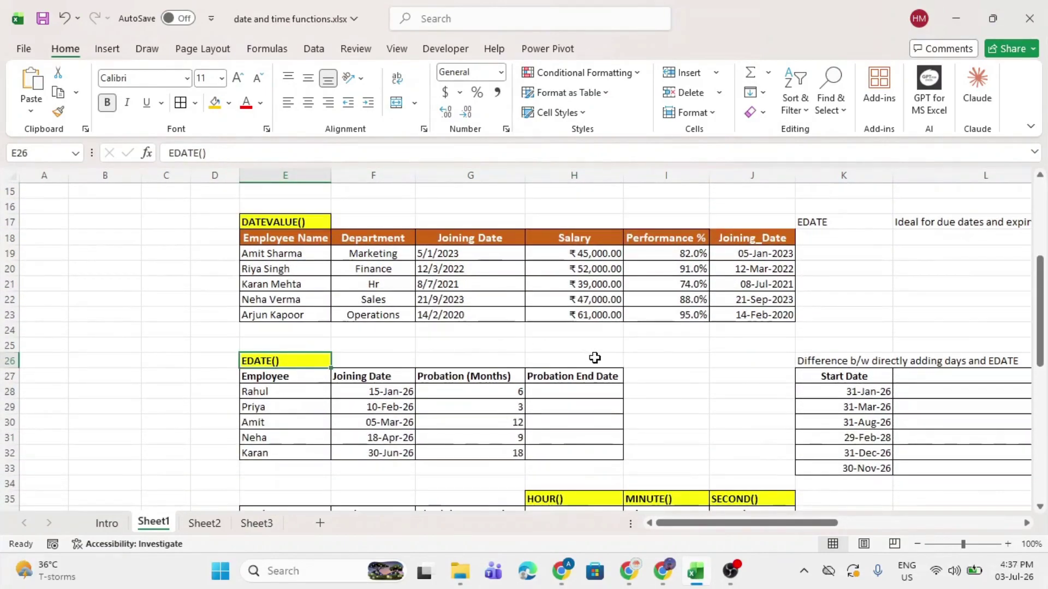
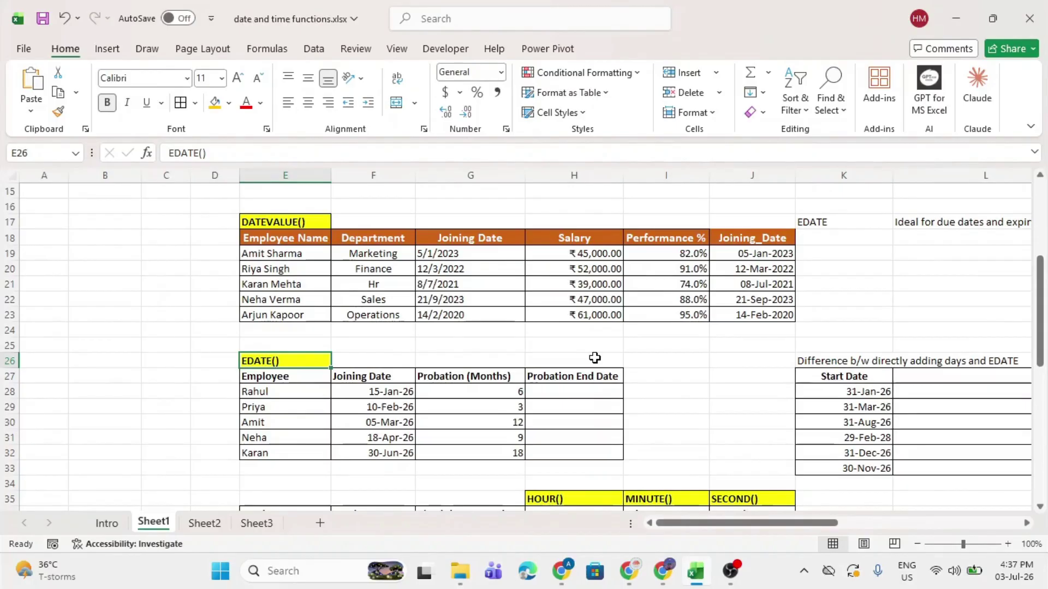
{"action": "left_click_drag", "start_coordinate": [299, 380], "coordinate": [562, 449]}
{"action": "left_click", "coordinate": [276, 376]}
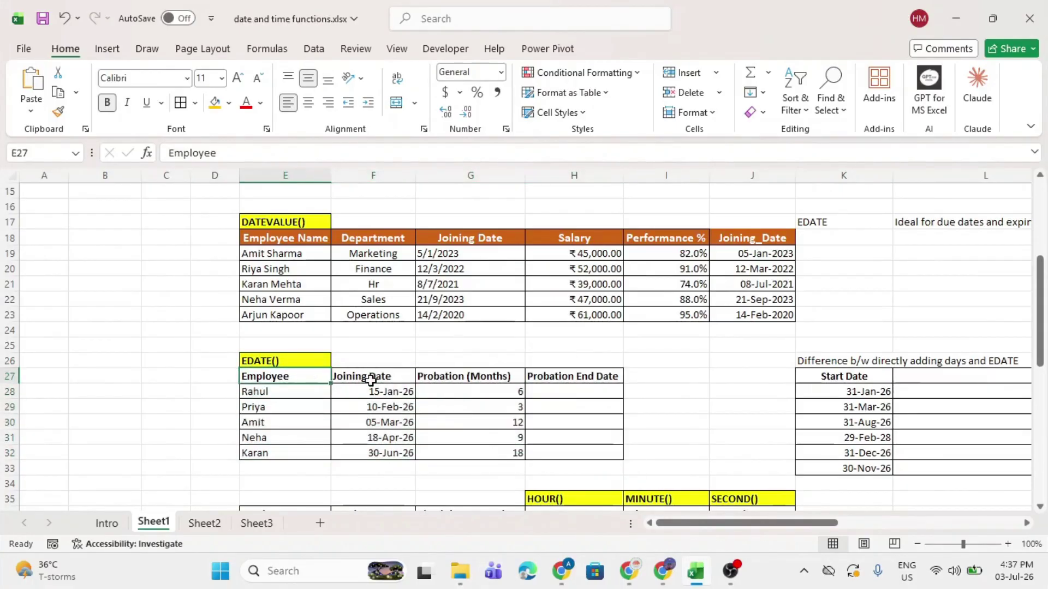
{"action": "left_click", "coordinate": [374, 376]}
{"action": "left_click", "coordinate": [435, 377]}
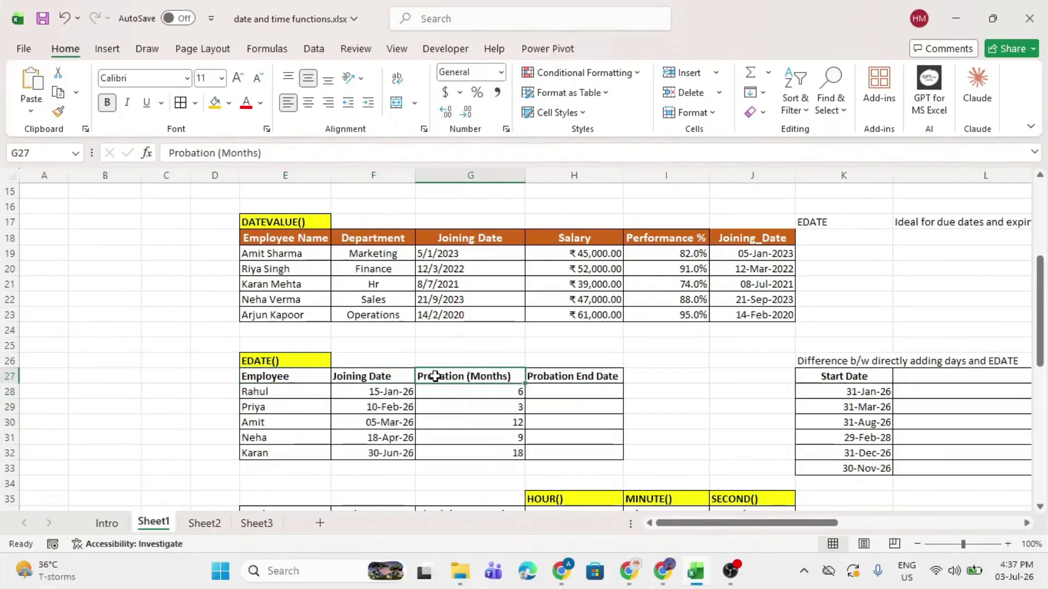
{"action": "left_click", "coordinate": [539, 378]}
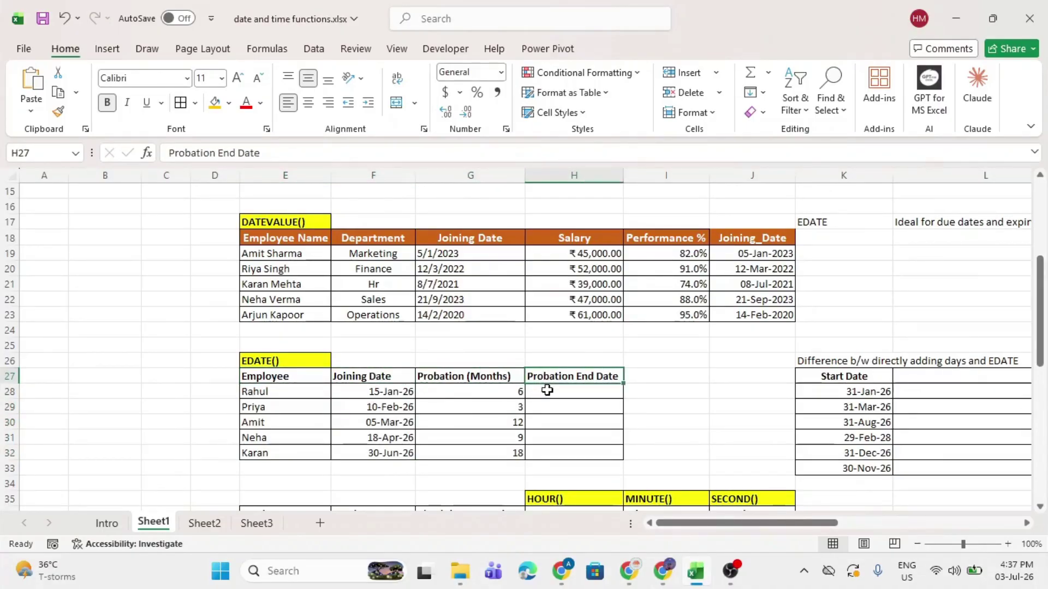
Step: Calculate the first employee's Probation End Date in H28 with =EDATE(F28,G28)
{"action": "left_click", "coordinate": [544, 392]}
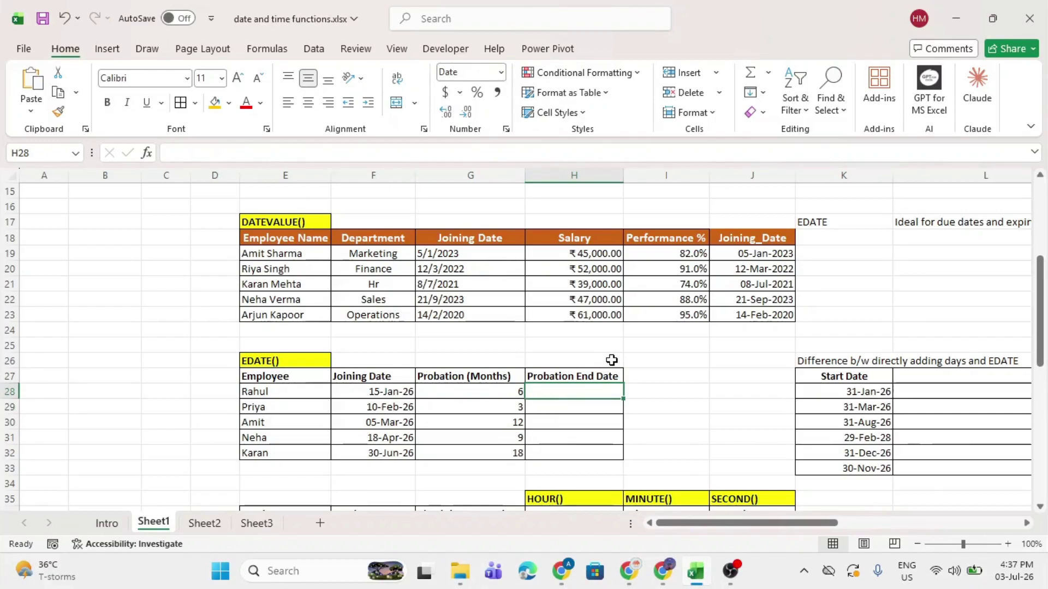
{"action": "type", "text": "=e"}
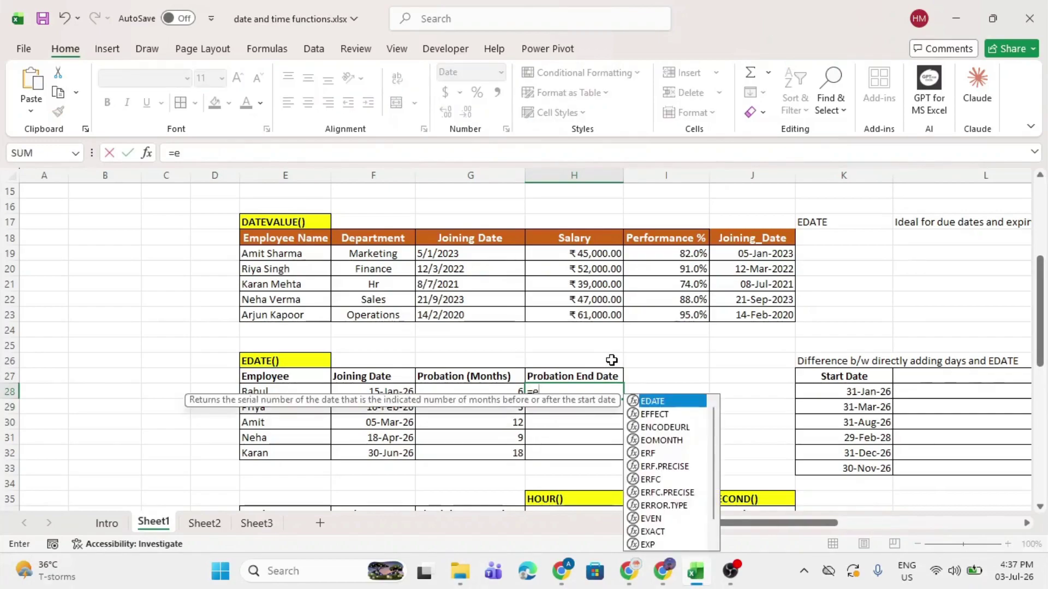
{"action": "type", "text": "dat"}
{"action": "key", "text": "Tab"}
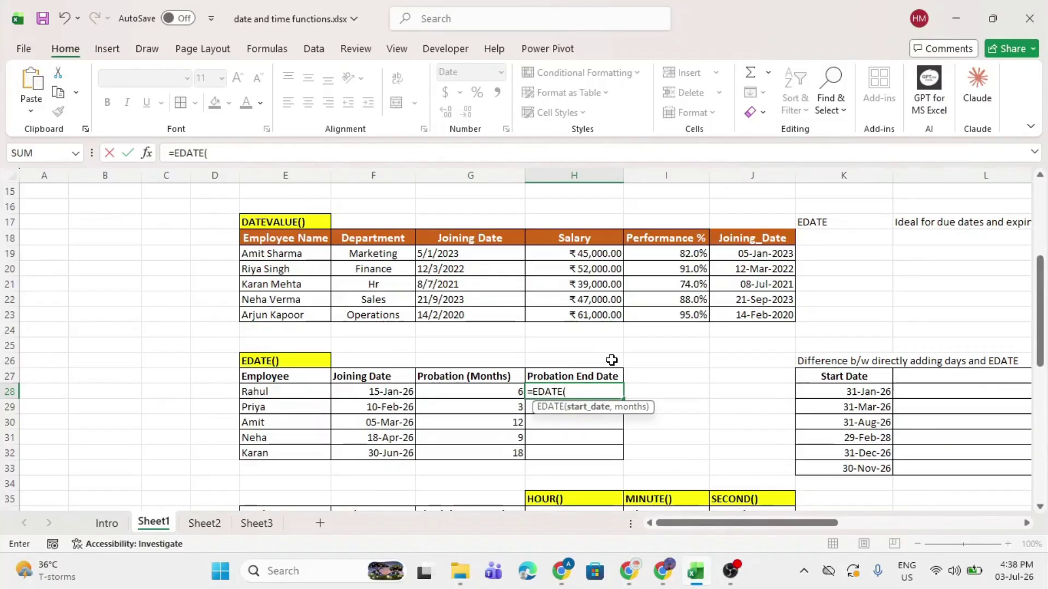
{"action": "left_click", "coordinate": [380, 393]}
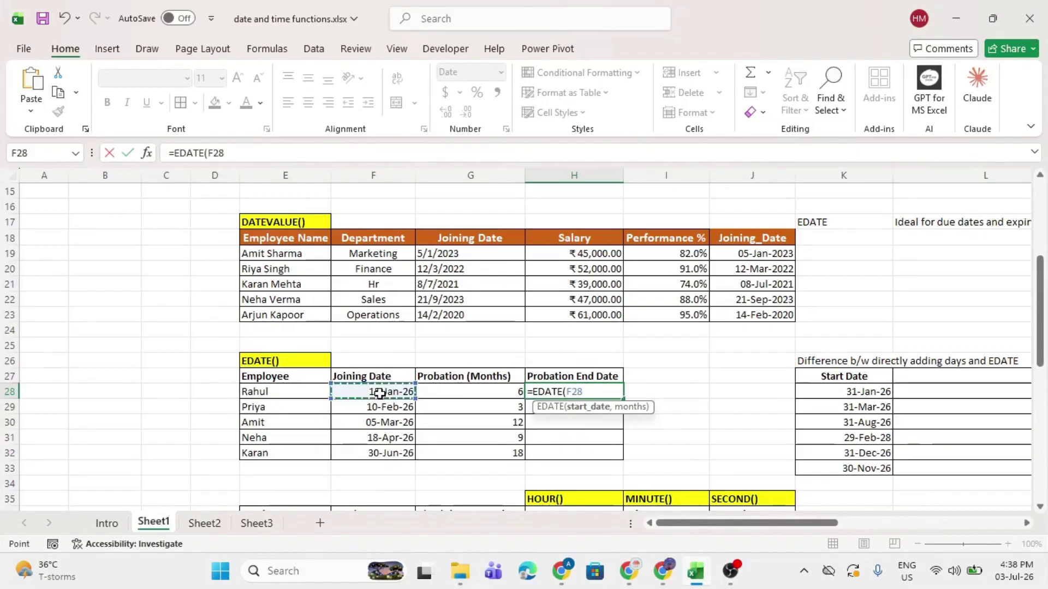
{"action": "type", "text": ","}
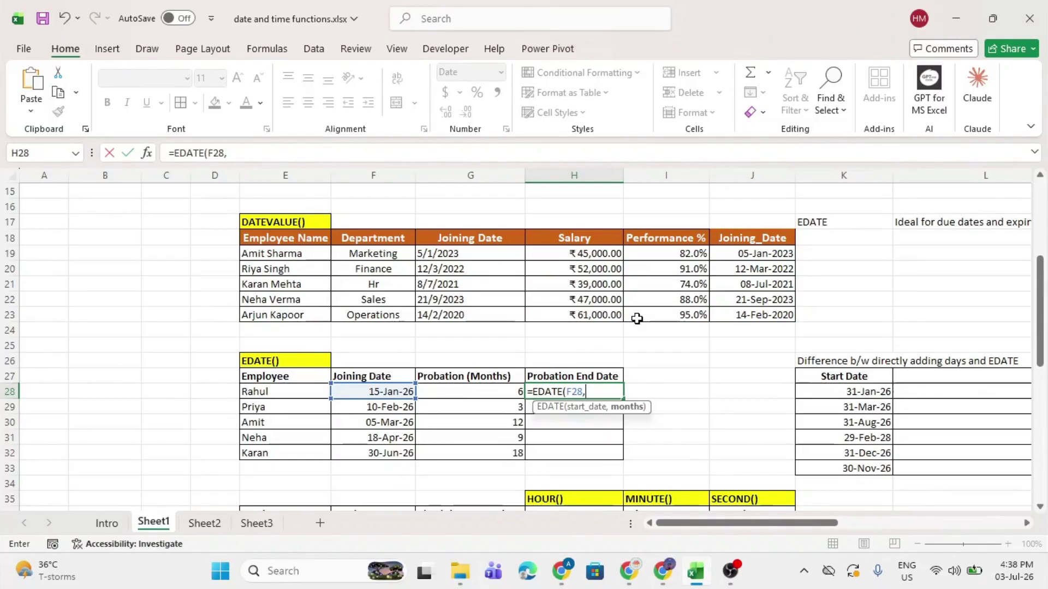
{"action": "left_click", "coordinate": [480, 385]}
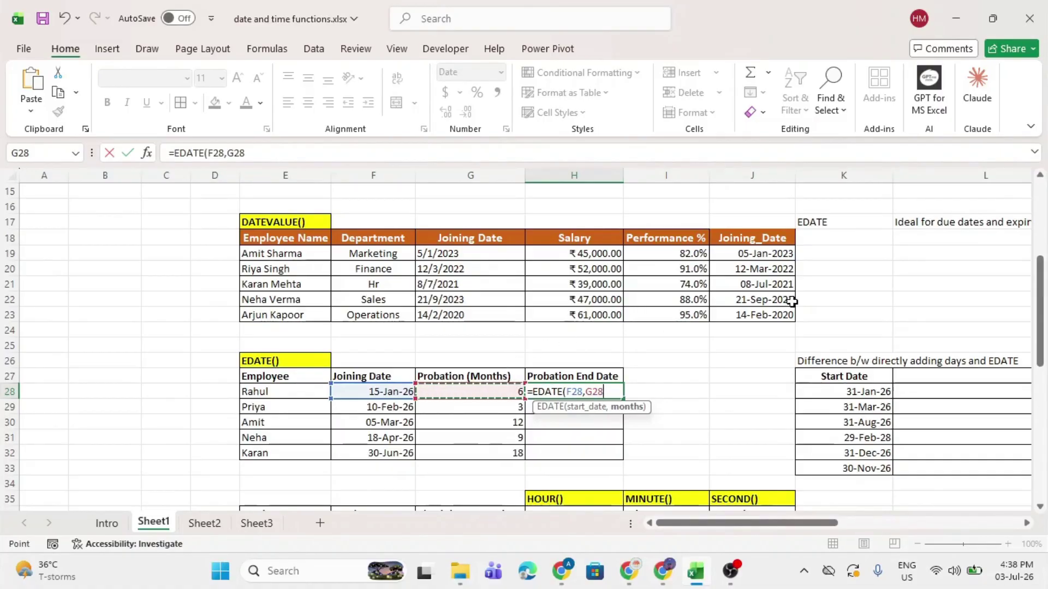
{"action": "type", "text": ")"}
{"action": "key", "text": "Return"}
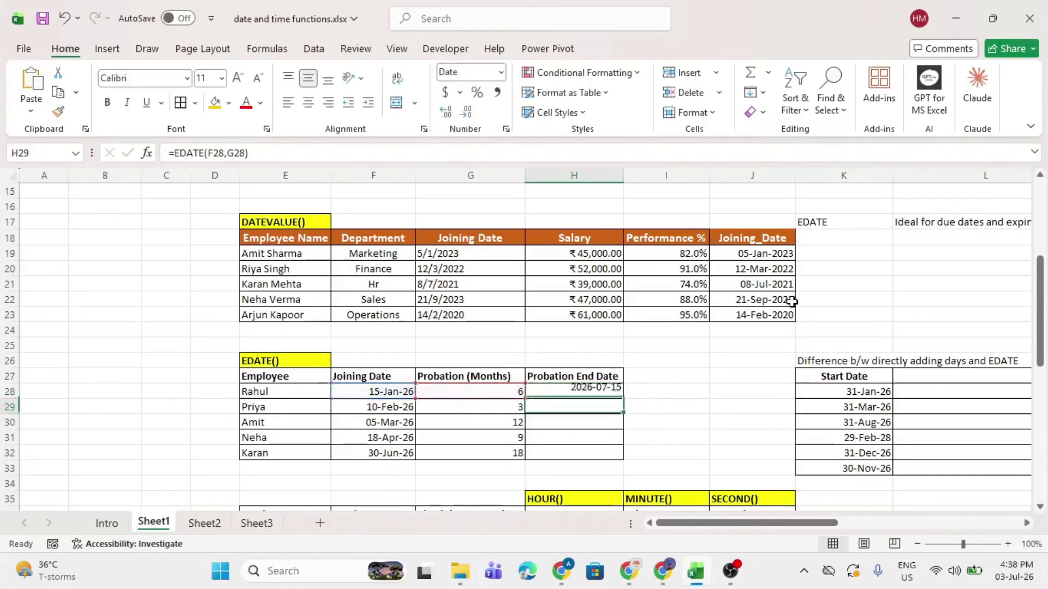
Step: Fill the Probation End Date formula from H28 down to H32
{"action": "left_click", "coordinate": [614, 392]}
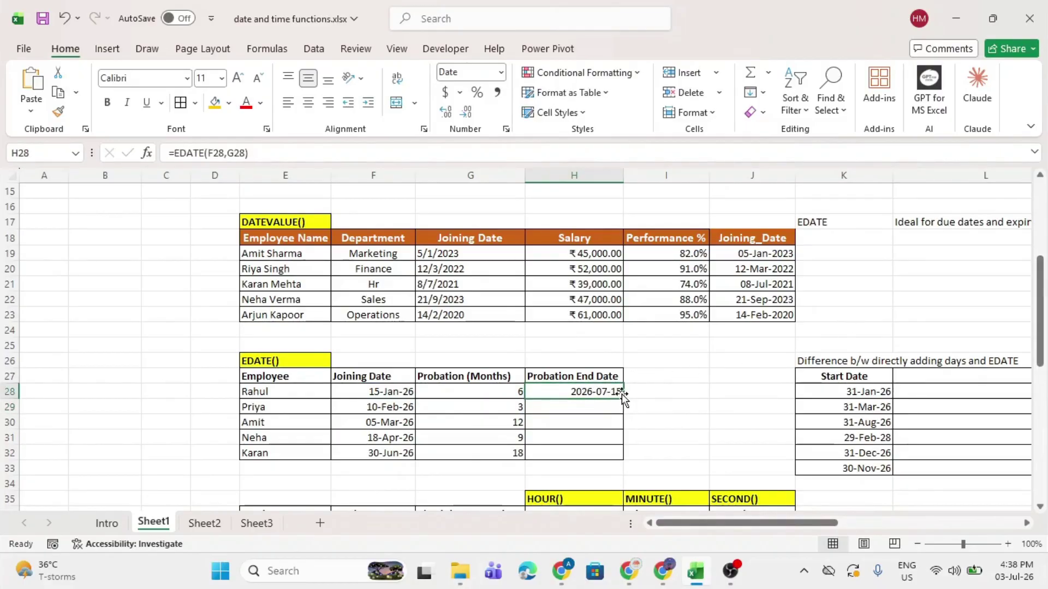
{"action": "double_click", "coordinate": [619, 399]}
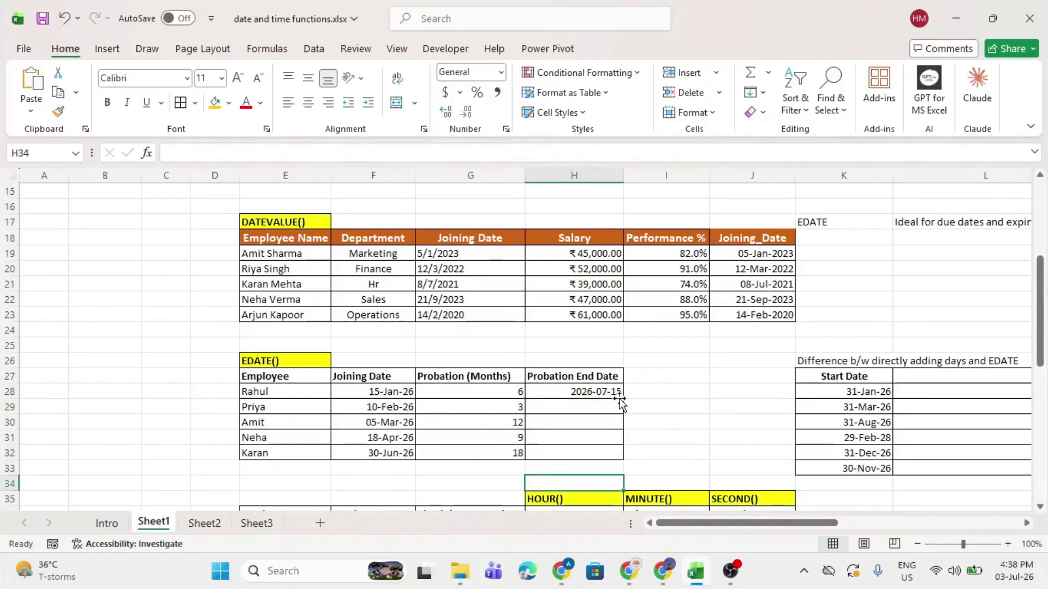
{"action": "left_click", "coordinate": [613, 393]}
{"action": "double_click", "coordinate": [625, 399]}
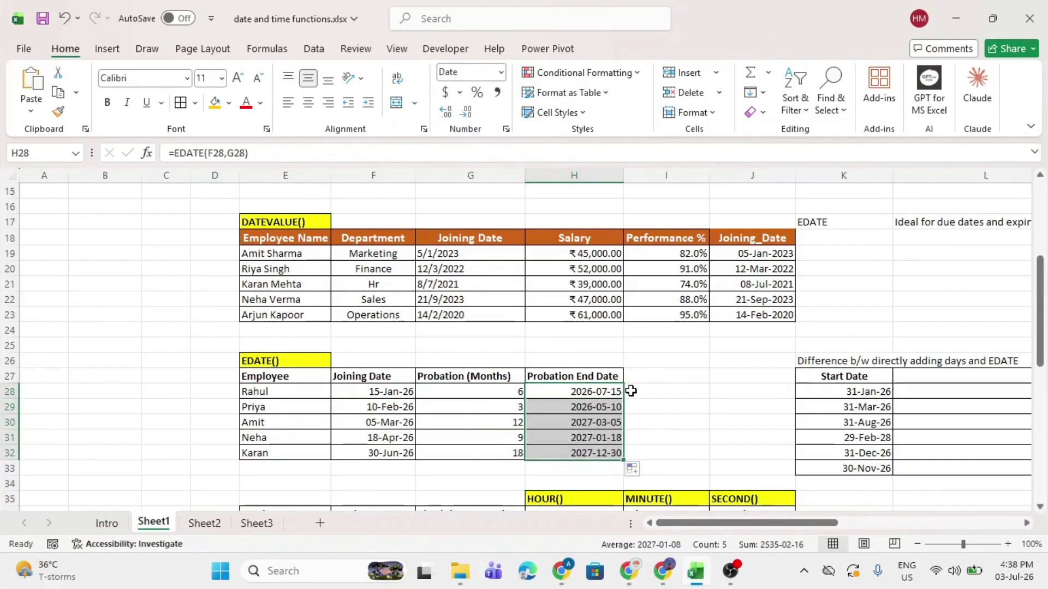
Step: Calculate the date two months before the first joining date in I28 with =EDATE(F28,-2)
{"action": "left_click", "coordinate": [632, 391]}
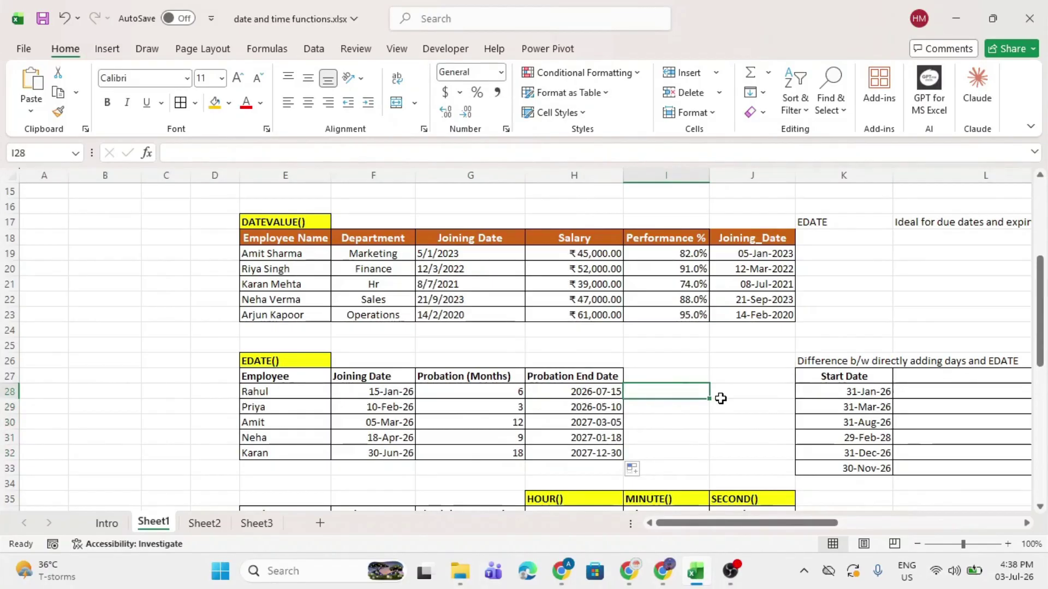
{"action": "type", "text": "=edat"}
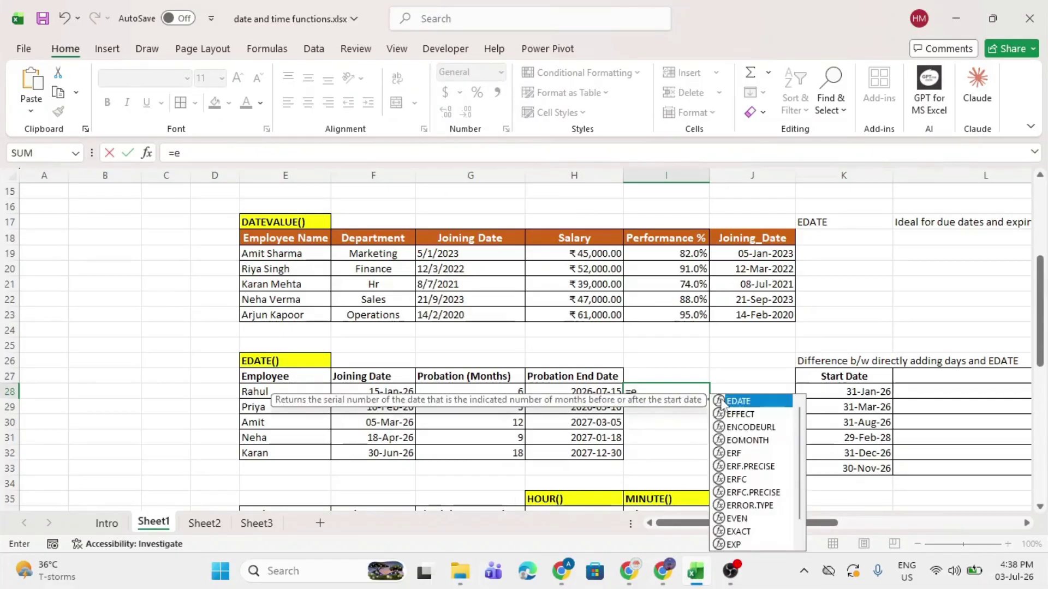
{"action": "key", "text": "Tab"}
{"action": "key", "text": "Left"}
{"action": "key", "text": "Left"}
{"action": "key", "text": "Left"}
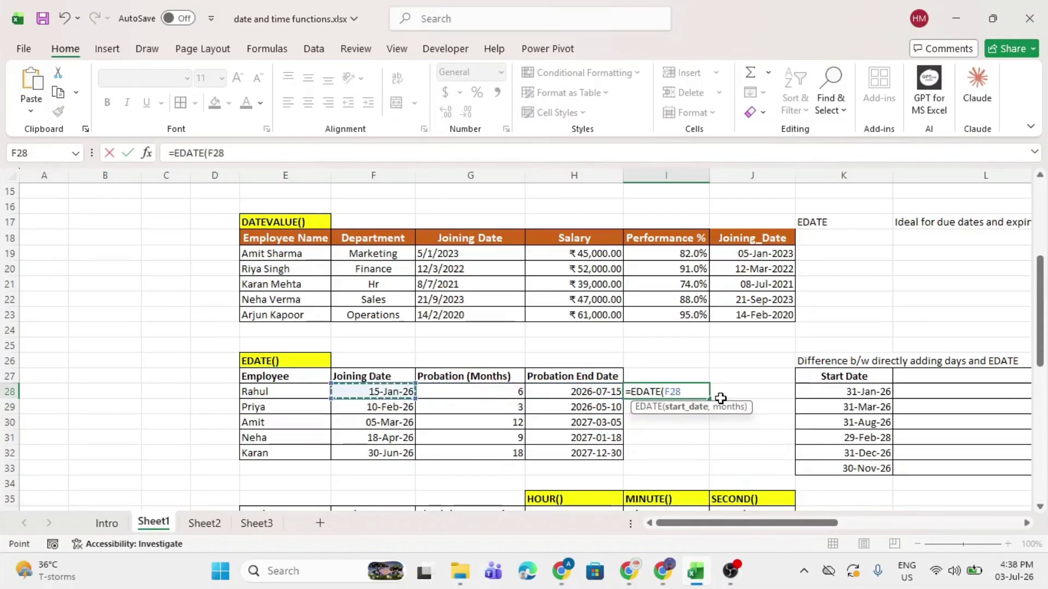
{"action": "type", "text": ",-"}
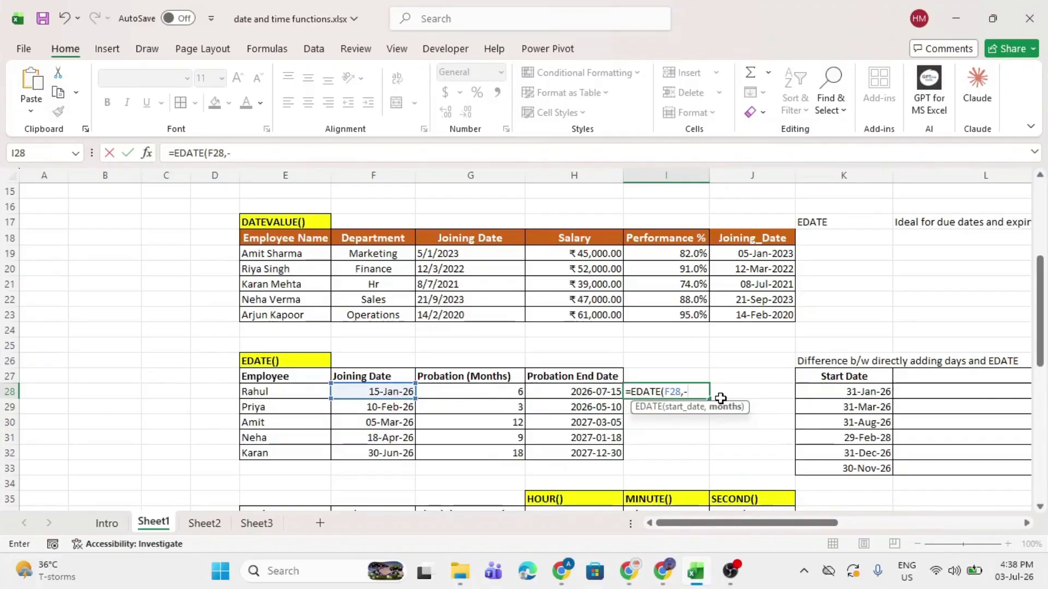
{"action": "type", "text": "2)"}
{"action": "key", "text": "Return"}
Step: Fill the I28 formula down to I32 and format the cells as year-month-day dates
{"action": "left_click", "coordinate": [690, 390]}
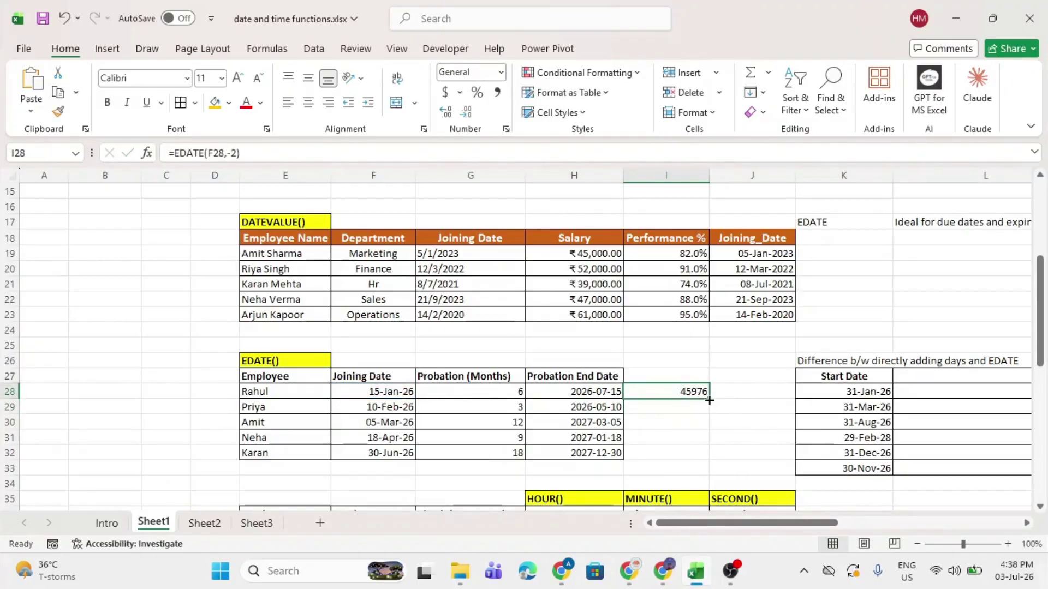
{"action": "double_click", "coordinate": [709, 400]}
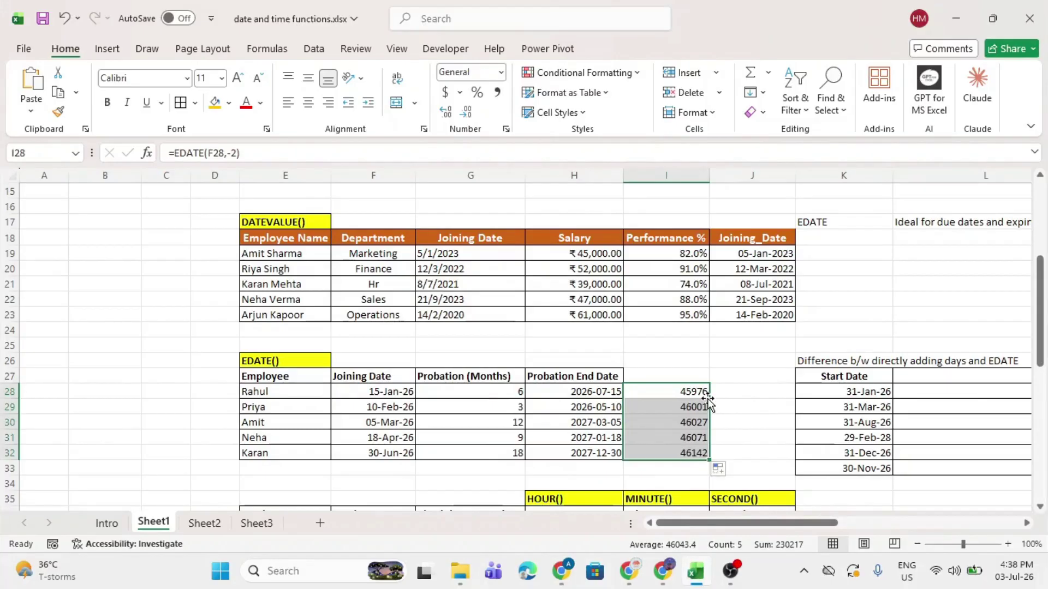
{"action": "left_click", "coordinate": [500, 72]}
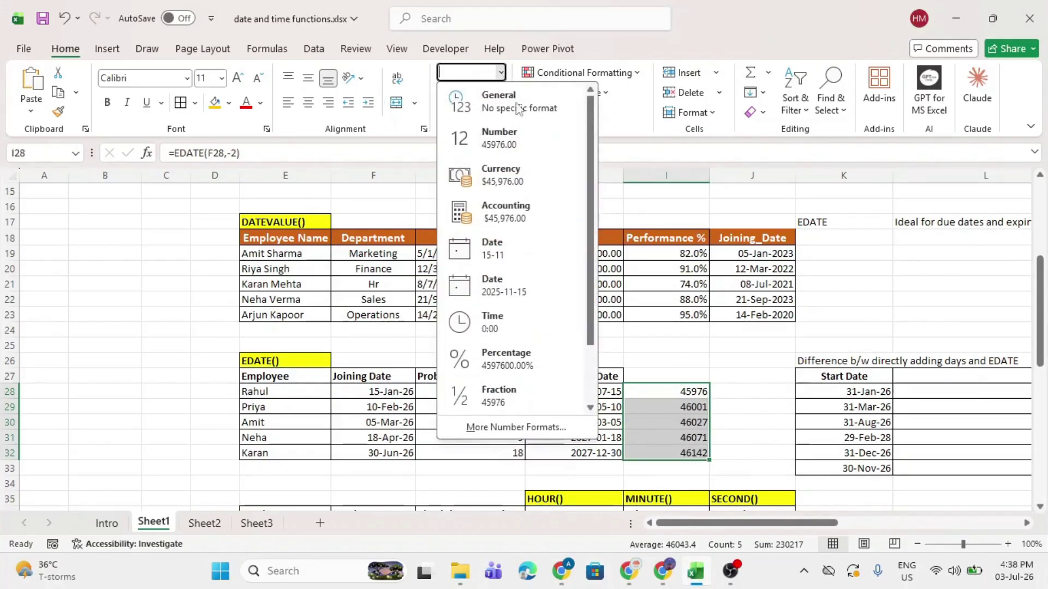
{"action": "left_click", "coordinate": [480, 286]}
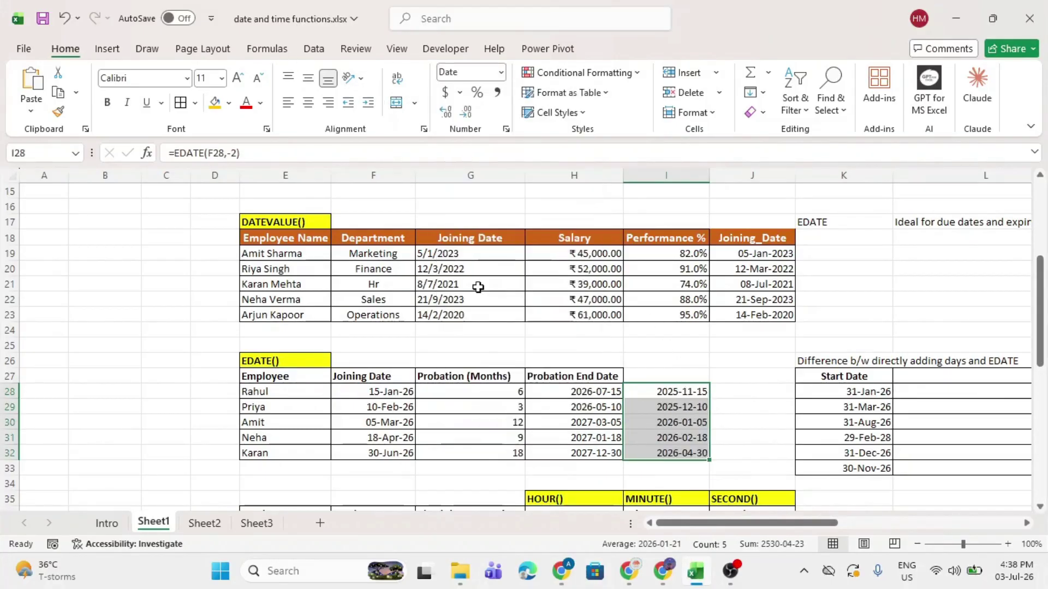
{"action": "left_click", "coordinate": [722, 388]}
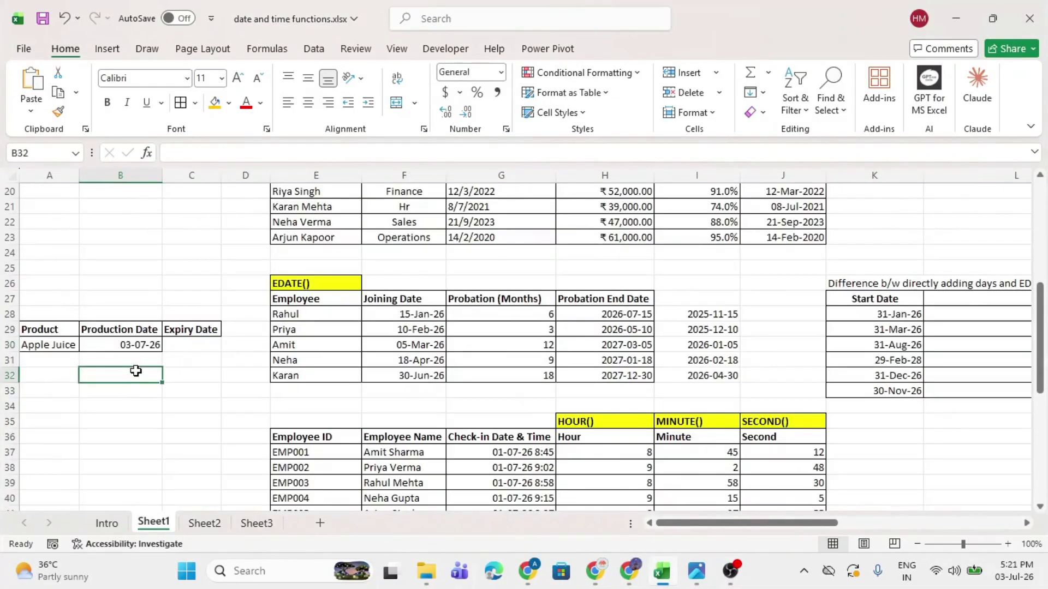
Step: Review the Product and Production Date entries for Apple Juice in A29:B30
{"action": "left_click_drag", "start_coordinate": [48, 329], "coordinate": [56, 343]}
{"action": "left_click", "coordinate": [55, 344]}
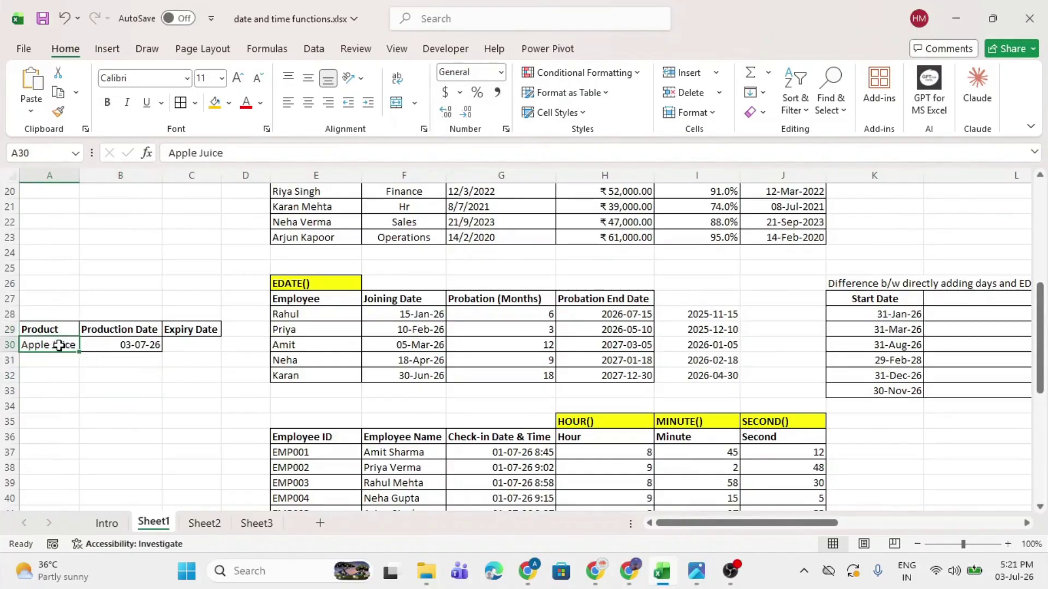
{"action": "left_click", "coordinate": [121, 331]}
{"action": "left_click", "coordinate": [127, 359]}
{"action": "left_click", "coordinate": [128, 347]}
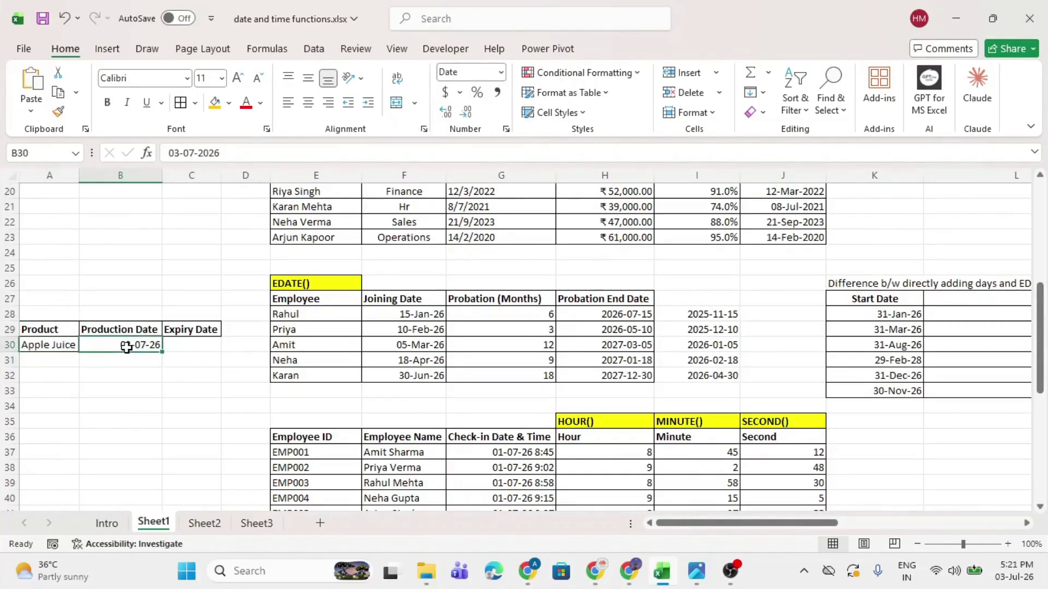
Step: Calculate the Apple Juice expiry date in C30 as six months after the production date, using =EDATE(B30,6)
{"action": "left_click", "coordinate": [186, 344]}
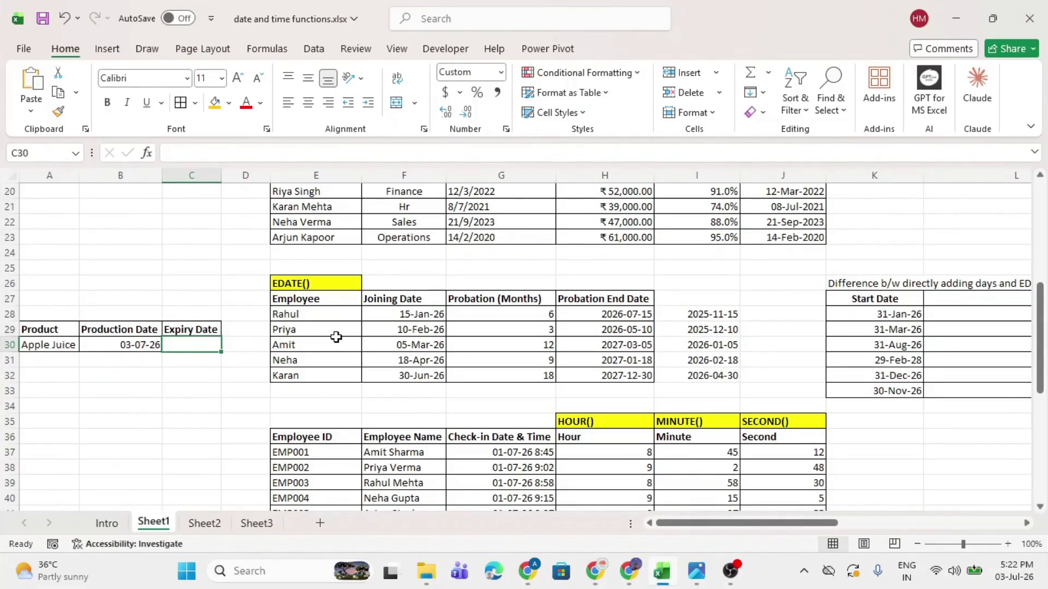
{"action": "type", "text": "=eda"}
{"action": "key", "text": "Tab"}
{"action": "left_click", "coordinate": [142, 349]}
{"action": "type", "text": ","}
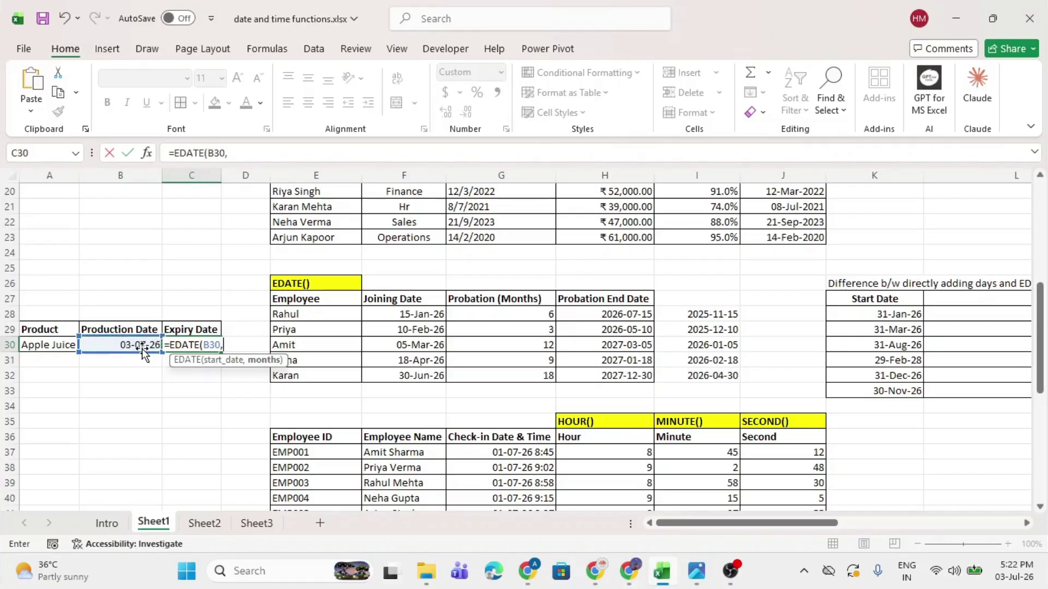
{"action": "type", "text": "6)"}
{"action": "key", "text": "Return"}
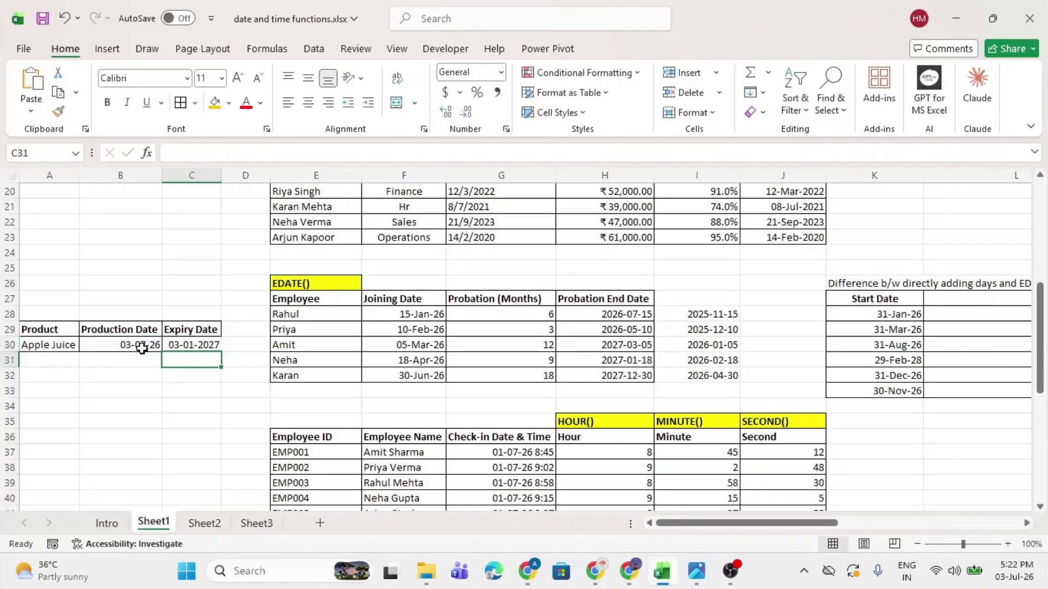
{"action": "left_click", "coordinate": [203, 346]}
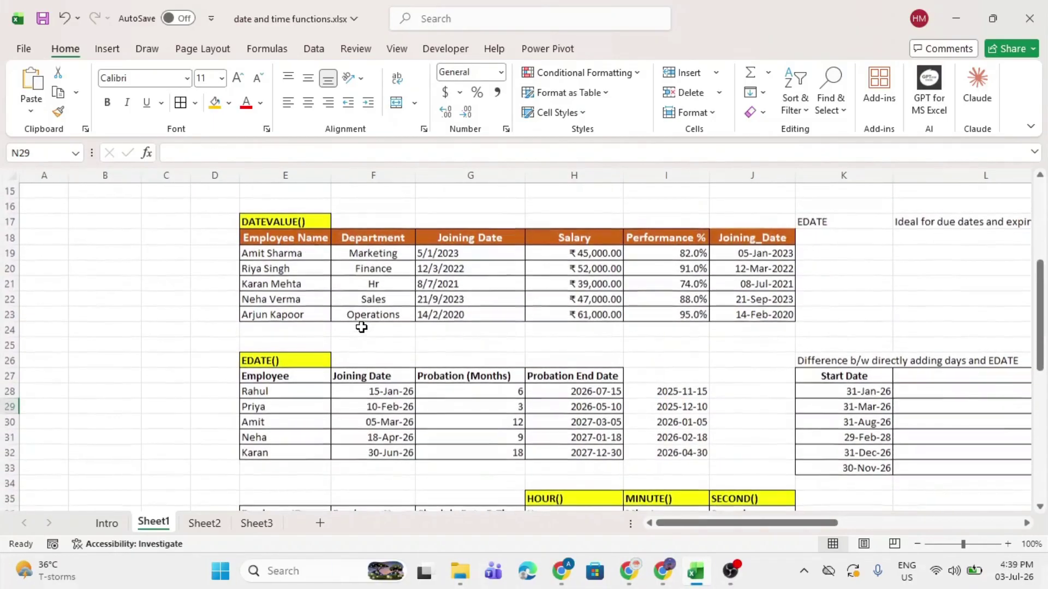
Step: Examine the employee check-in table, its ID, name and check-in date and time columns, and the empty Hour, Minute and Second columns
{"action": "left_click", "coordinate": [288, 360]}
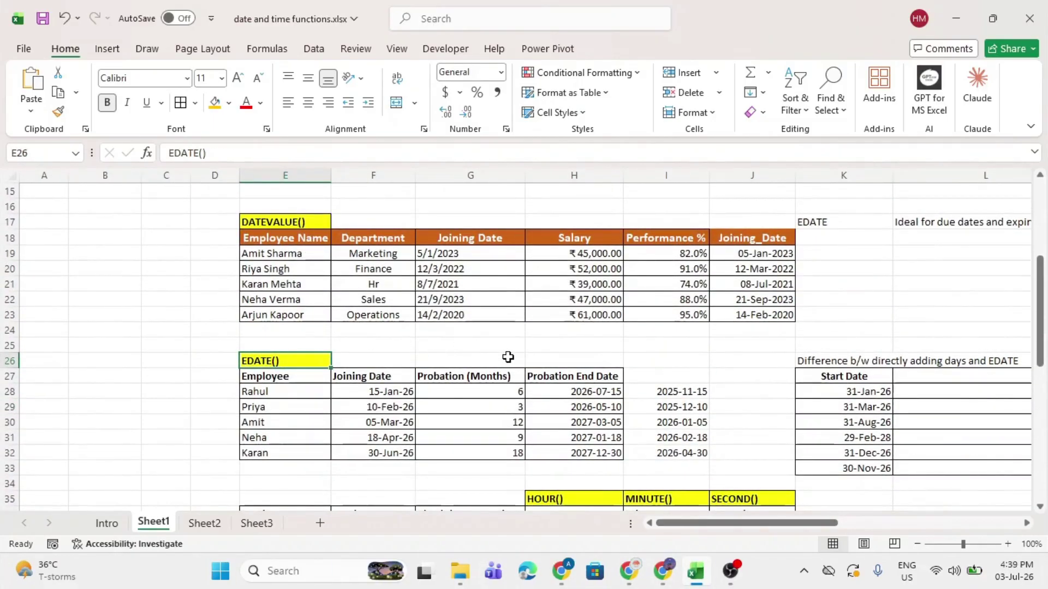
{"action": "scroll", "coordinate": [508, 357], "scroll_direction": "down", "scroll_amount": 4}
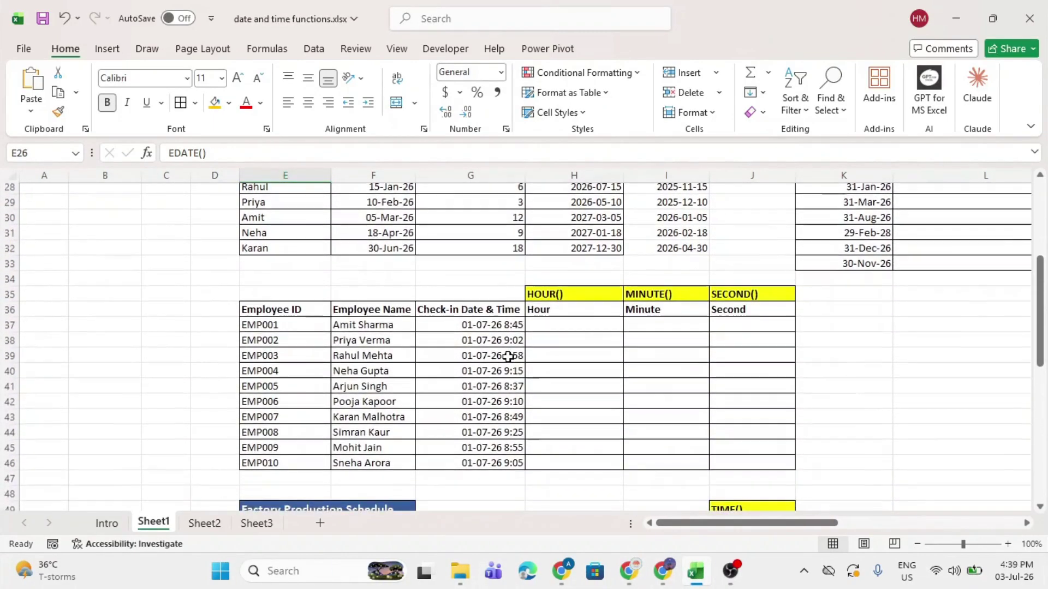
{"action": "left_click", "coordinate": [747, 299]}
{"action": "left_click_drag", "start_coordinate": [288, 313], "coordinate": [482, 456]}
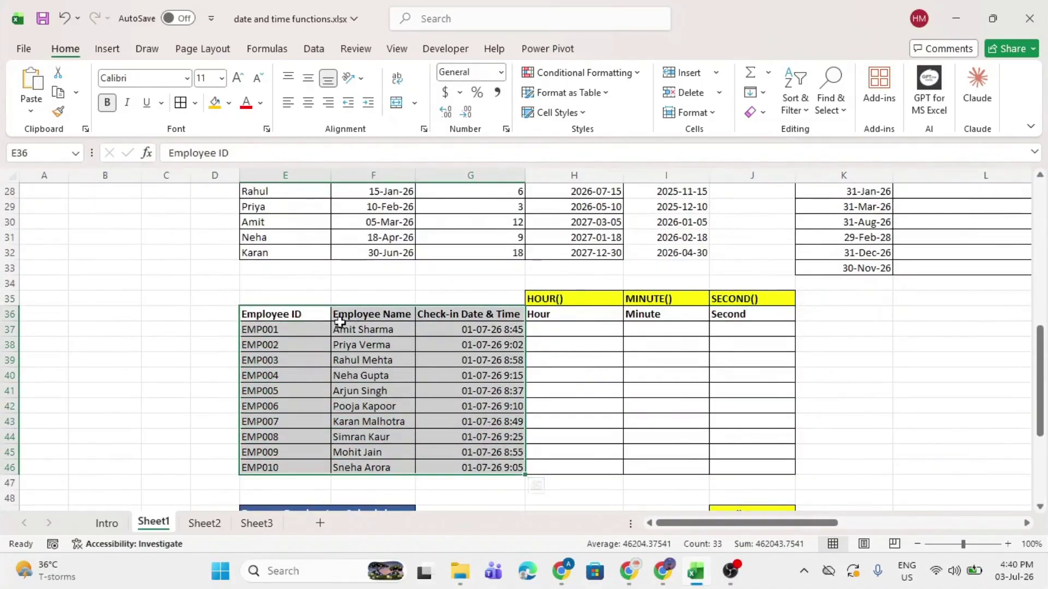
{"action": "left_click", "coordinate": [295, 315]}
{"action": "left_click", "coordinate": [366, 314]}
{"action": "left_click", "coordinate": [449, 314]}
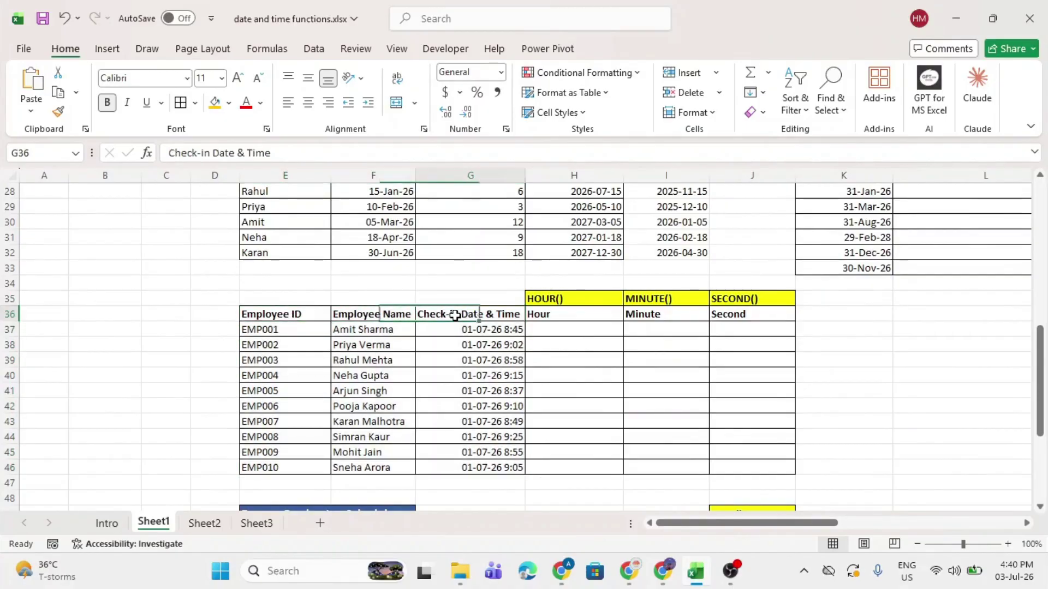
{"action": "left_click", "coordinate": [561, 329]}
{"action": "left_click", "coordinate": [673, 328]}
{"action": "left_click", "coordinate": [737, 329]}
Step: Extract the check-in hour with =HOUR(G37) in H37 and fill the formula down the Hour column to row 46
{"action": "left_click", "coordinate": [569, 330]}
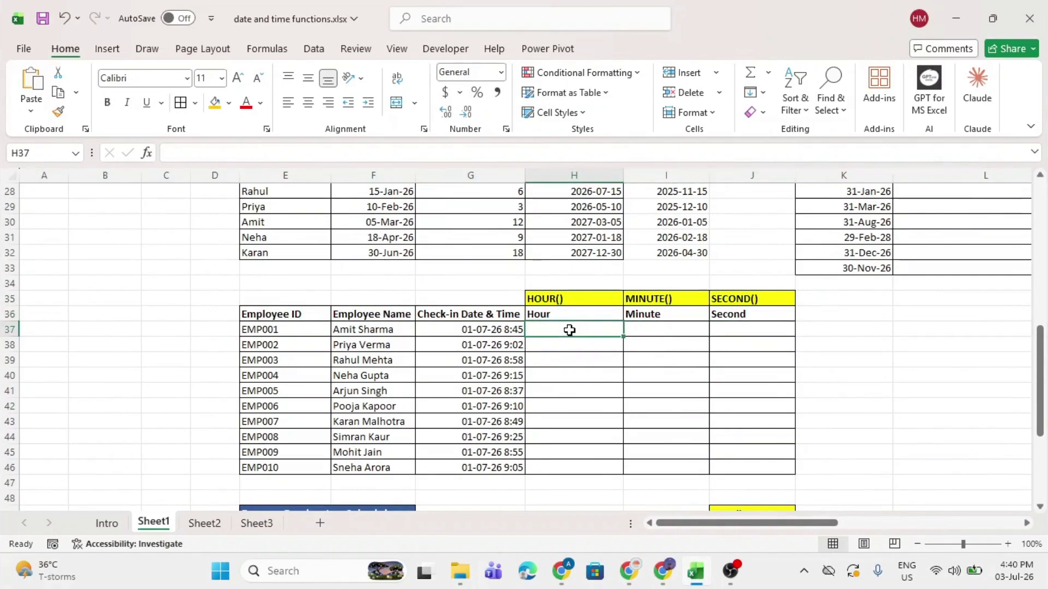
{"action": "type", "text": "=hour"}
{"action": "key", "text": "Tab"}
{"action": "left_click", "coordinate": [498, 328]}
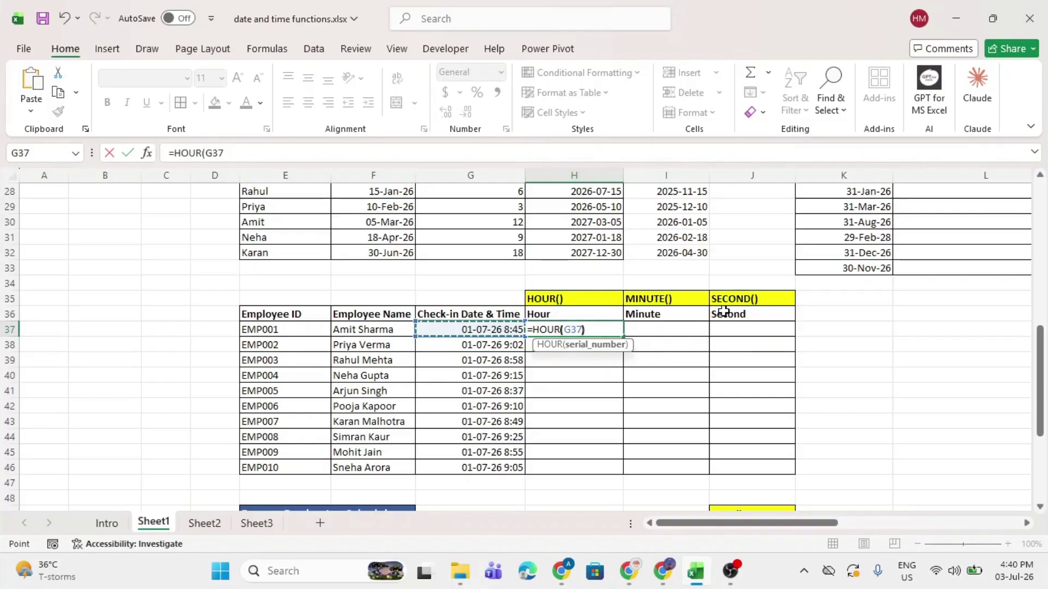
{"action": "key", "text": "Return"}
{"action": "left_click", "coordinate": [588, 330]}
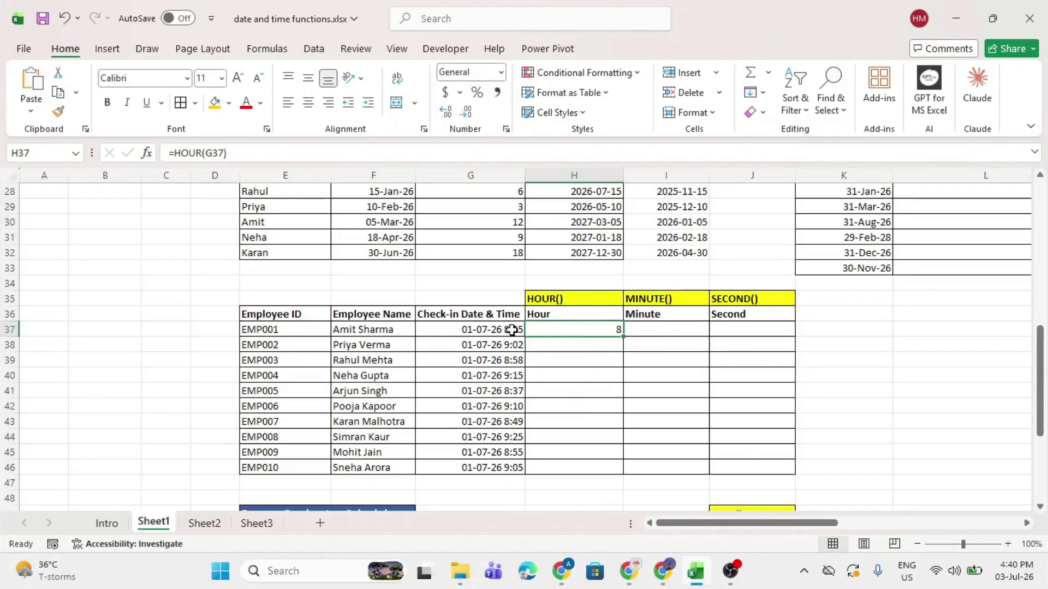
{"action": "double_click", "coordinate": [623, 337]}
Step: Extract the check-in minute with =MINUTE(G37) in I37 and fill the formula down the Minute column to row 46
{"action": "left_click", "coordinate": [654, 330]}
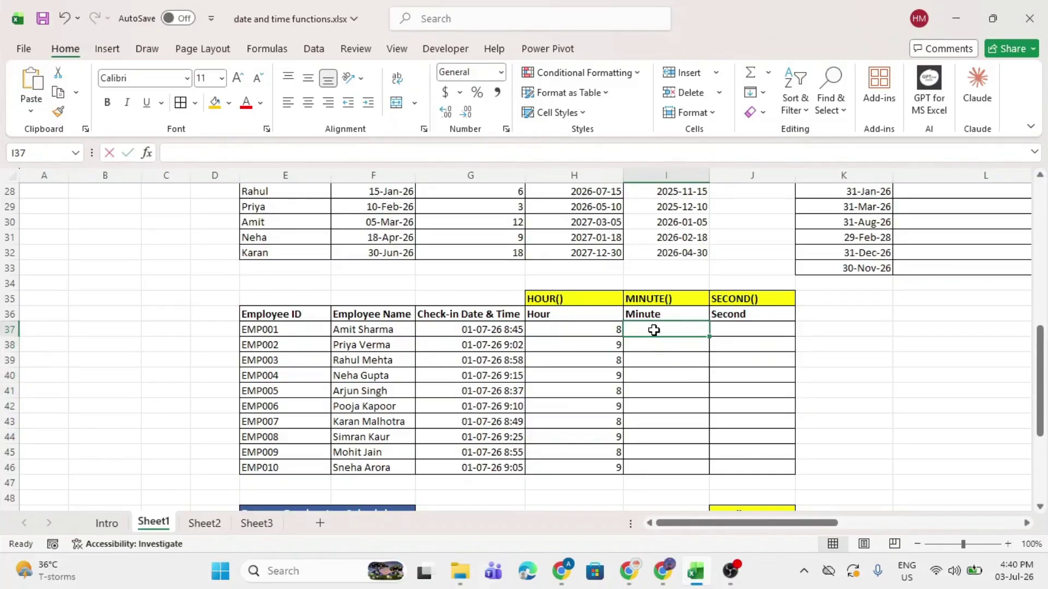
{"action": "type", "text": "=minu"}
{"action": "key", "text": "Tab"}
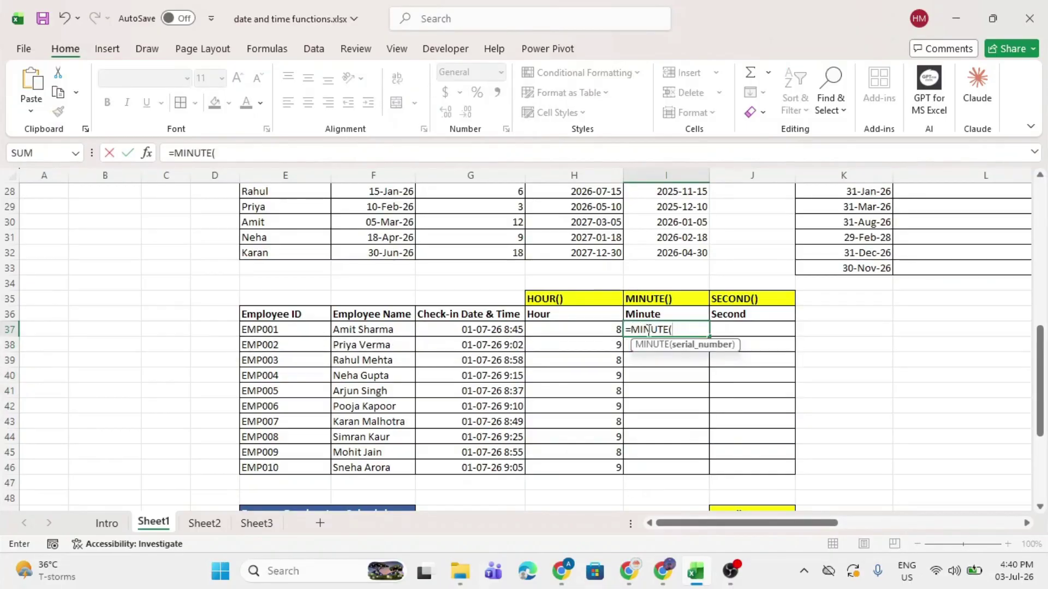
{"action": "left_click", "coordinate": [476, 331]}
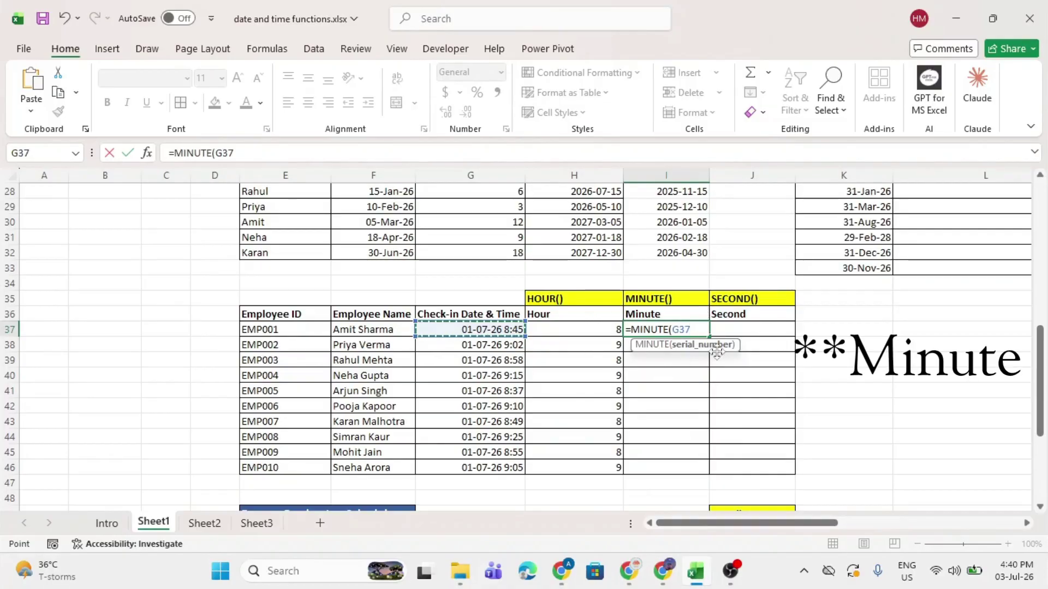
{"action": "type", "text": ")"}
{"action": "key", "text": "Return"}
{"action": "left_click", "coordinate": [681, 330]}
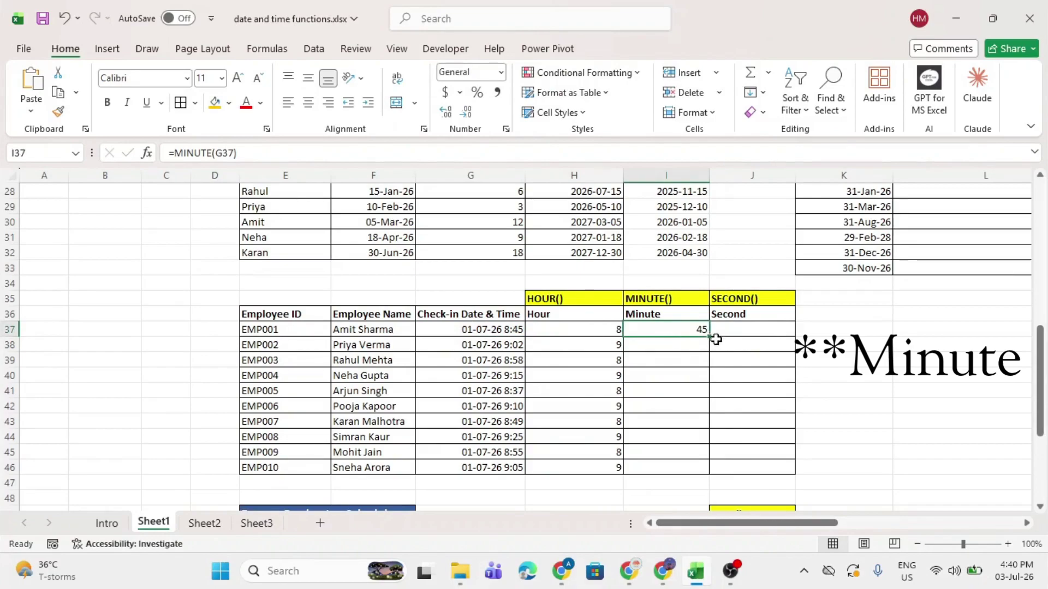
{"action": "double_click", "coordinate": [708, 337]}
Step: Extract the check-in second with =SECOND(G37) in J37 and fill the formula down the Second column to row 46
{"action": "left_click", "coordinate": [743, 329]}
{"action": "type", "text": "="}
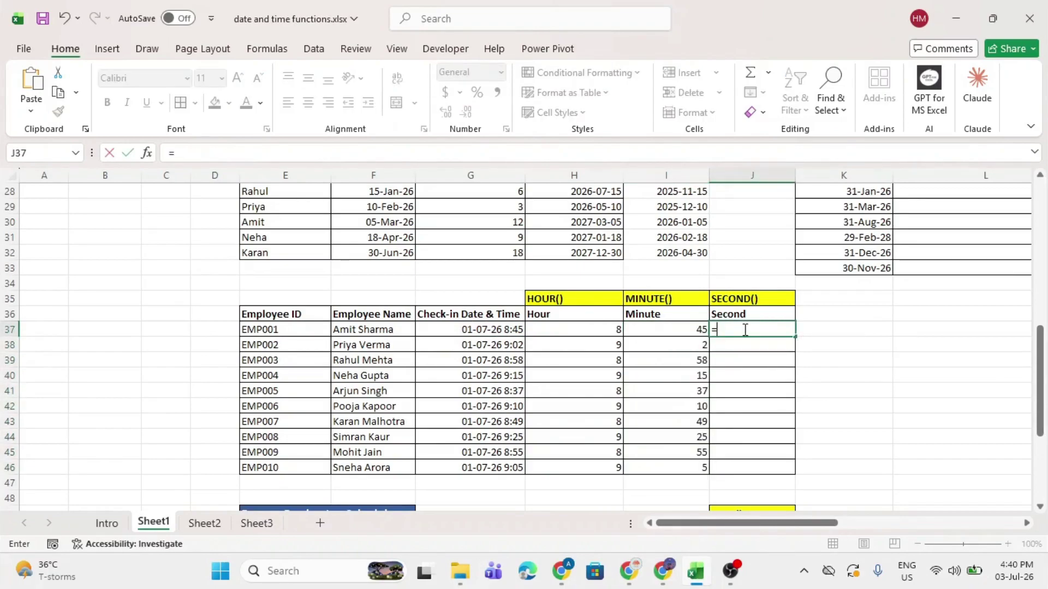
{"action": "type", "text": "secnod"}
{"action": "key", "text": "Tab"}
{"action": "left_click", "coordinate": [743, 330]}
{"action": "double_click", "coordinate": [743, 329]}
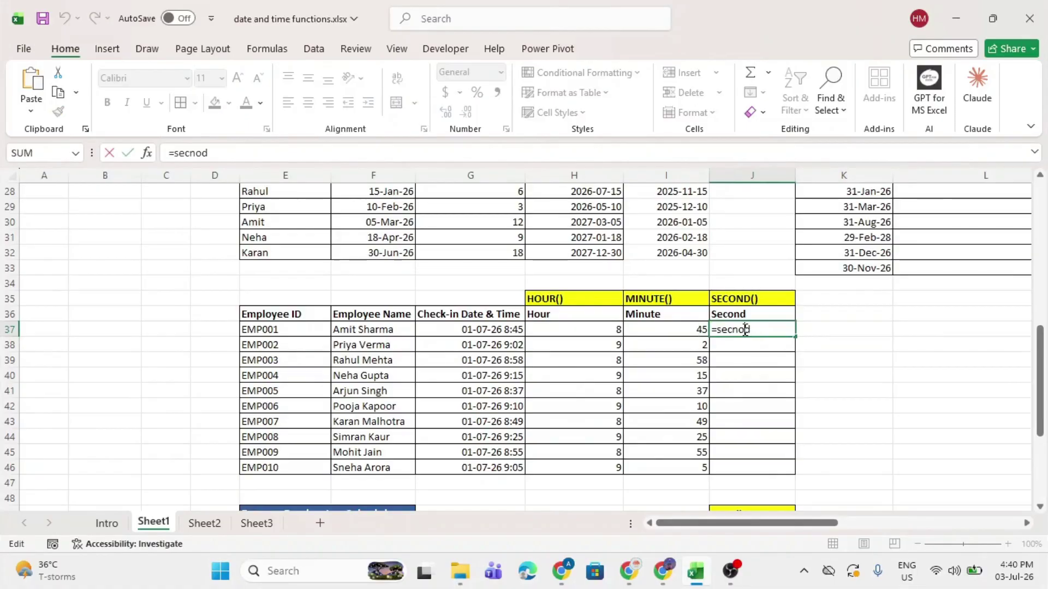
{"action": "key", "text": "BackSpace"}
{"action": "type", "text": "o"}
{"action": "key", "text": "BackSpace"}
{"action": "key", "text": "Down"}
{"action": "key", "text": "Down"}
{"action": "key", "text": "Tab"}
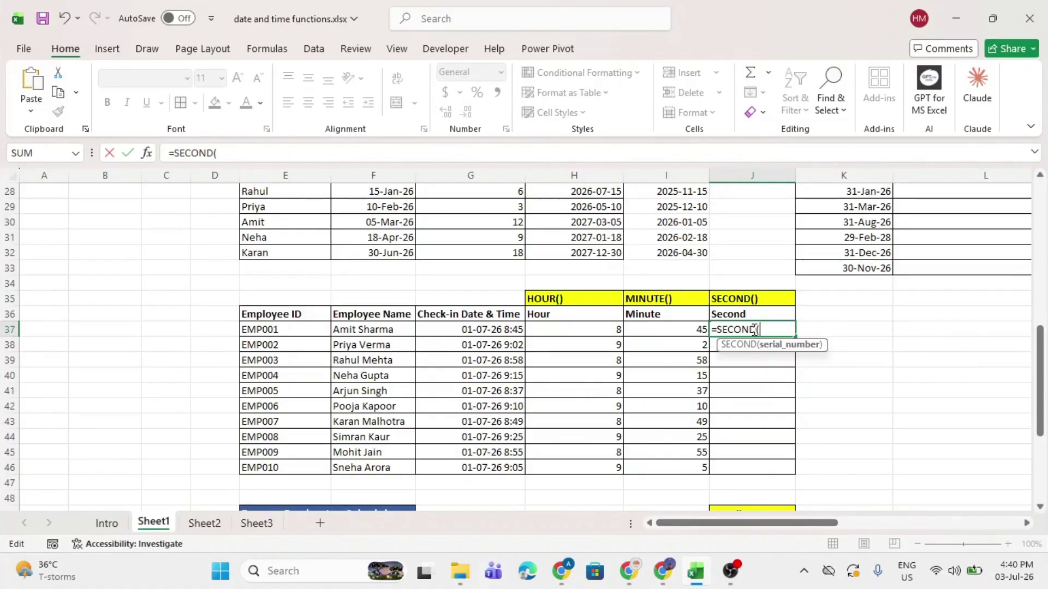
{"action": "left_click", "coordinate": [501, 329]}
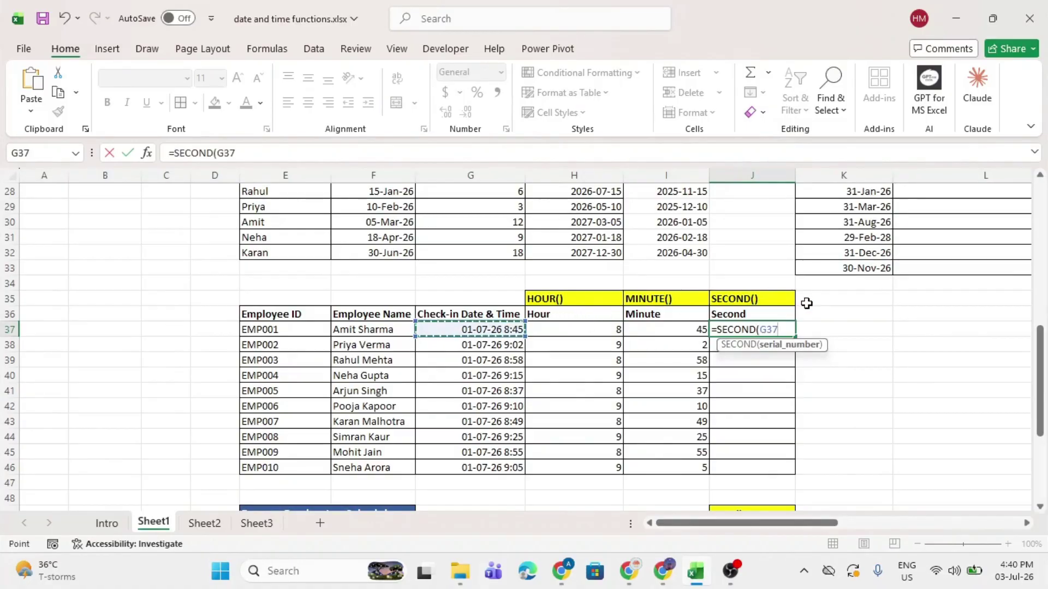
{"action": "type", "text": ")"}
{"action": "key", "text": "Return"}
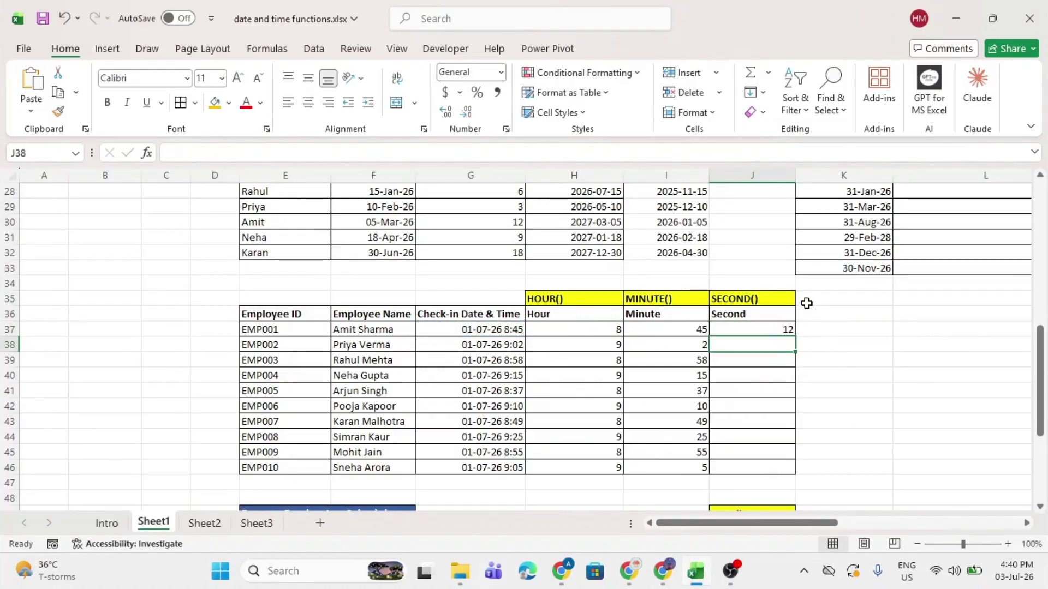
{"action": "left_click", "coordinate": [776, 327]}
{"action": "double_click", "coordinate": [796, 336]}
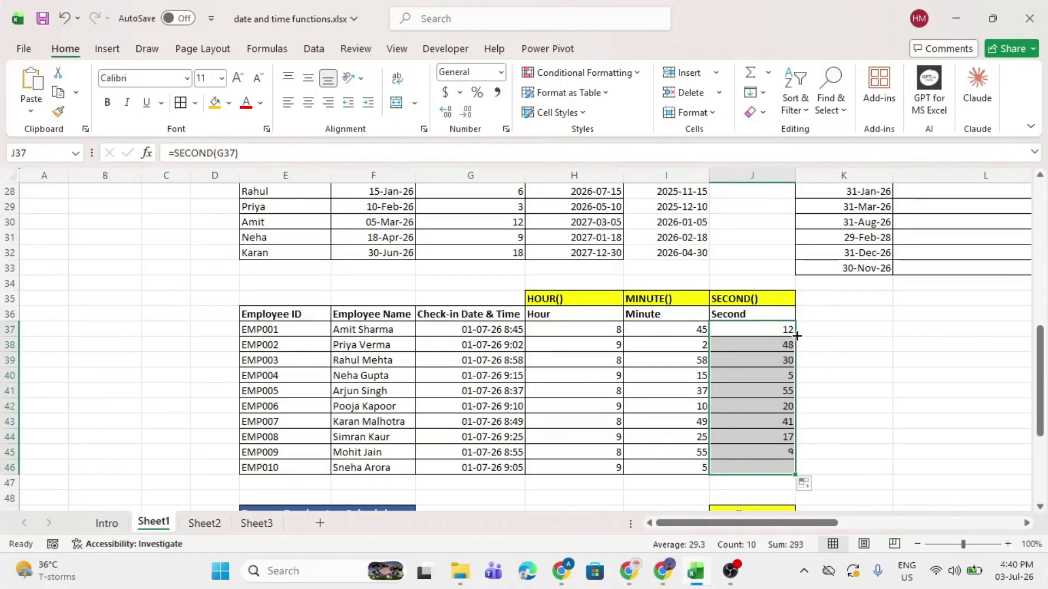
Step: Examine the Factory Production Schedule table, its machine, shift and start hour, minute and second columns, and the empty Shift Start Time column
{"action": "left_click_drag", "start_coordinate": [592, 298], "coordinate": [751, 300]}
{"action": "left_click", "coordinate": [612, 356]}
{"action": "scroll", "coordinate": [611, 356], "scroll_direction": "down", "scroll_amount": 5}
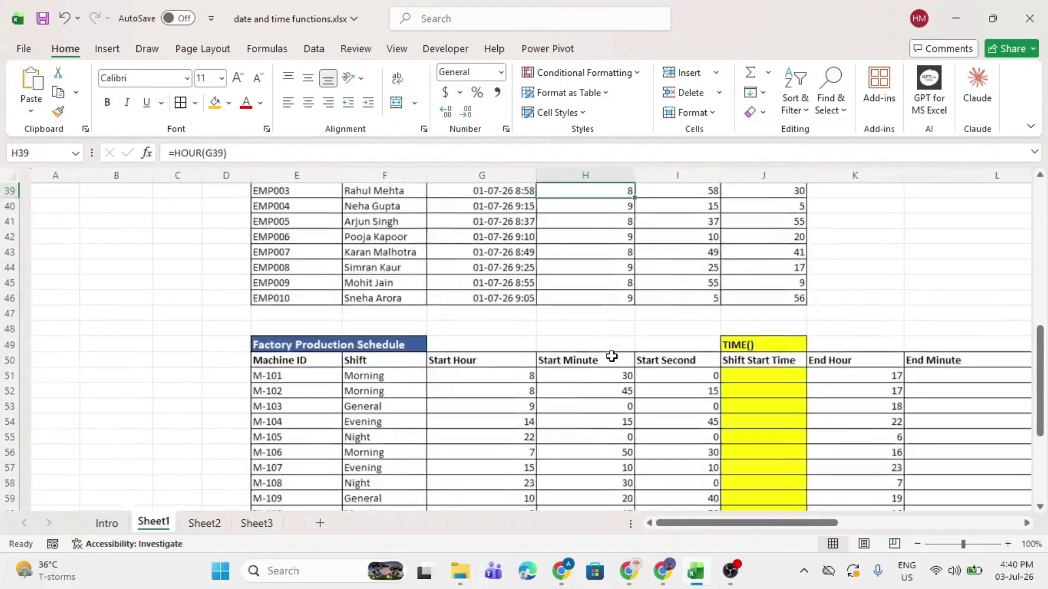
{"action": "scroll", "coordinate": [612, 355], "scroll_direction": "right", "scroll_amount": 3}
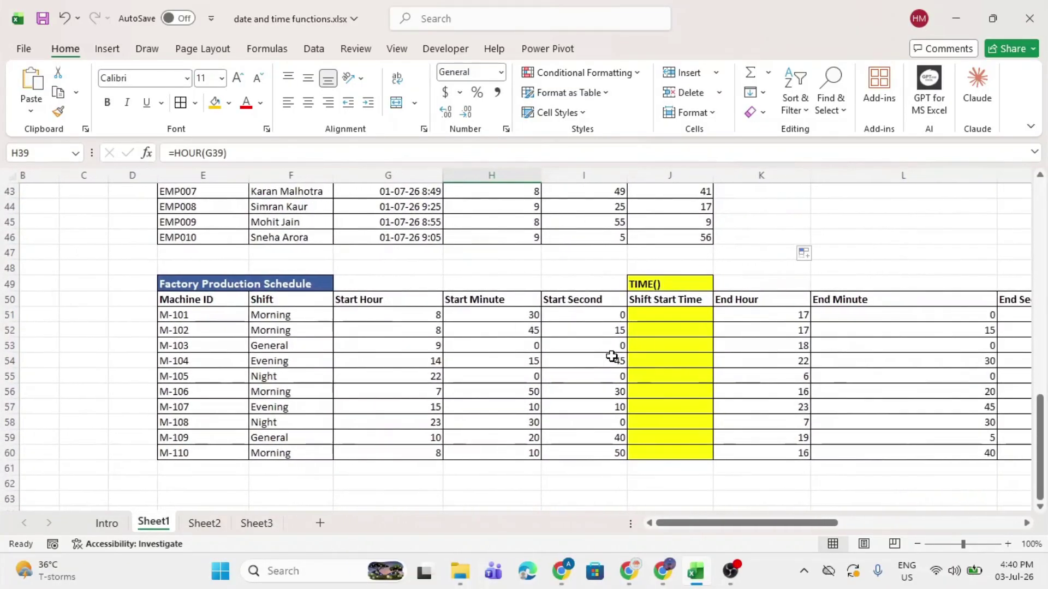
{"action": "scroll", "coordinate": [611, 356], "scroll_direction": "right", "scroll_amount": 1}
{"action": "left_click", "coordinate": [109, 300]}
{"action": "left_click_drag", "start_coordinate": [109, 299], "coordinate": [496, 456]}
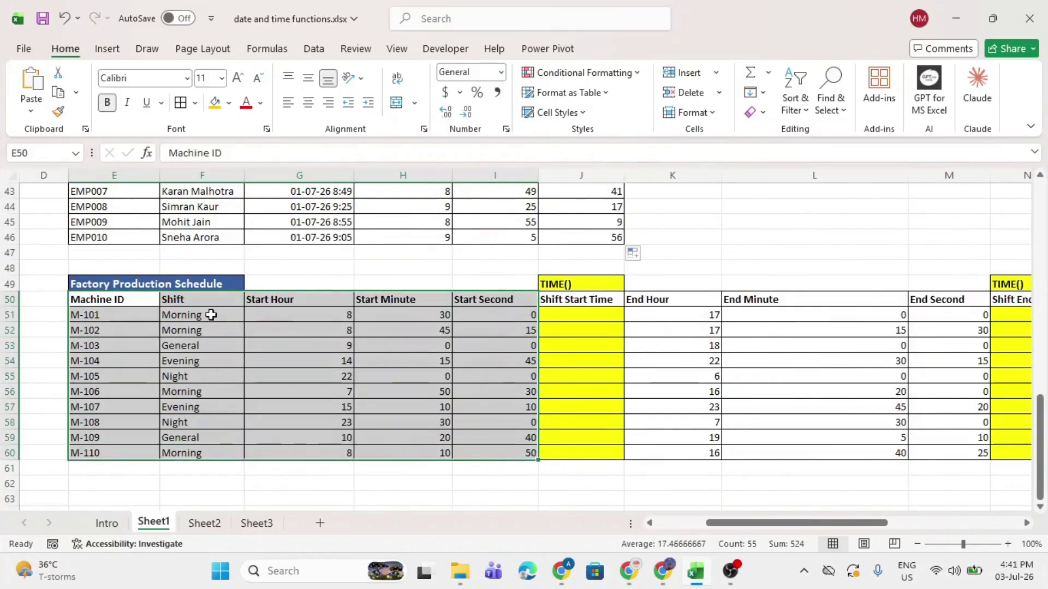
{"action": "left_click", "coordinate": [123, 312]}
{"action": "left_click", "coordinate": [195, 300]}
{"action": "left_click", "coordinate": [276, 300]}
{"action": "left_click", "coordinate": [384, 301]}
{"action": "left_click", "coordinate": [494, 300]}
{"action": "left_click", "coordinate": [558, 321]}
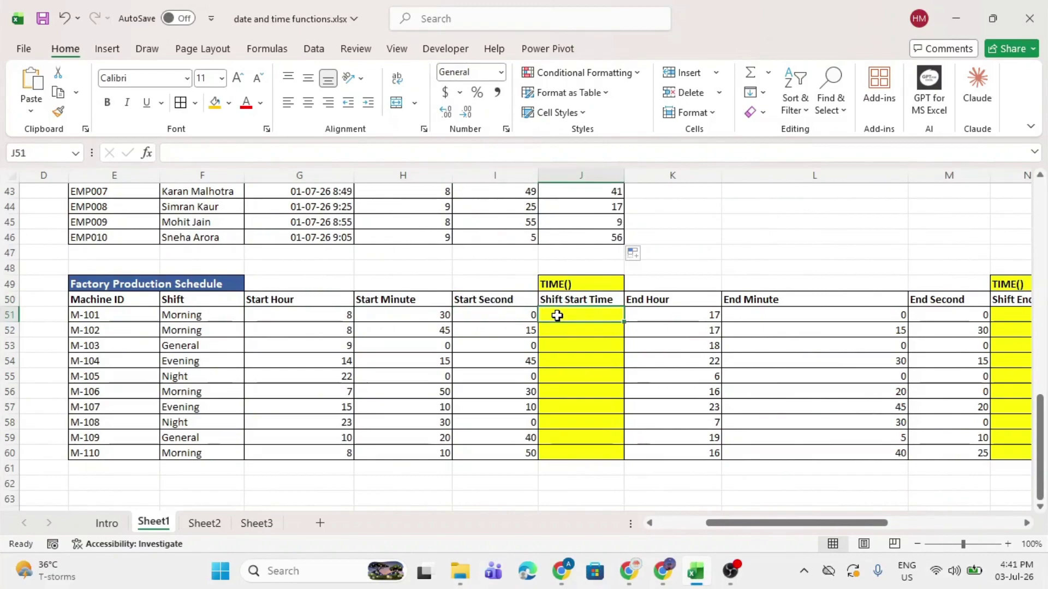
{"action": "left_click", "coordinate": [285, 316]}
{"action": "left_click", "coordinate": [410, 321]}
{"action": "left_click", "coordinate": [518, 314]}
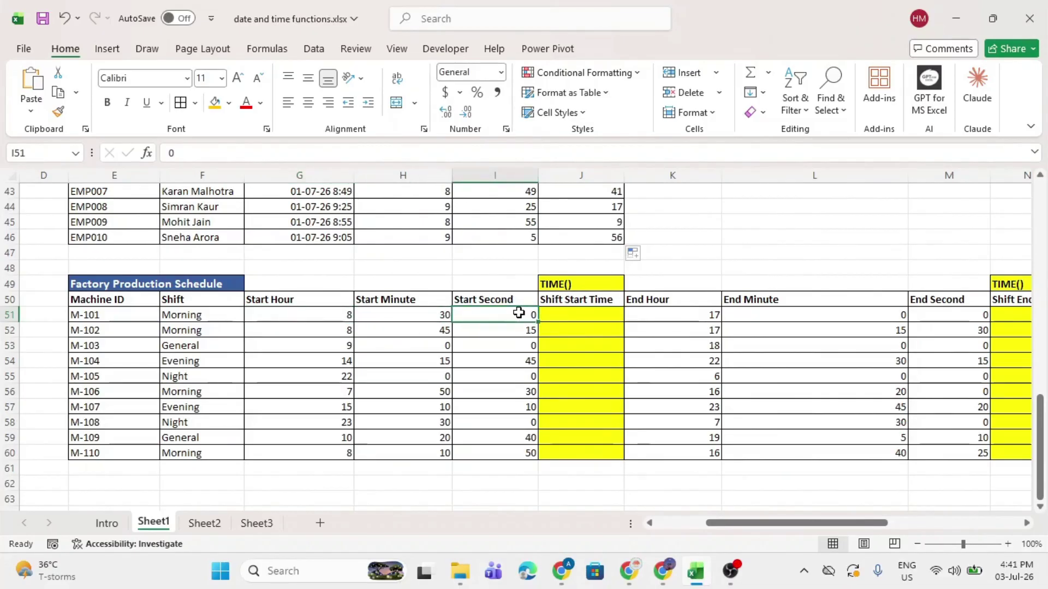
Step: Build the shift start time with =TIME(G51,H51,I51) in J51 and fill it down the Shift Start Time column to row 60
{"action": "left_click", "coordinate": [604, 313]}
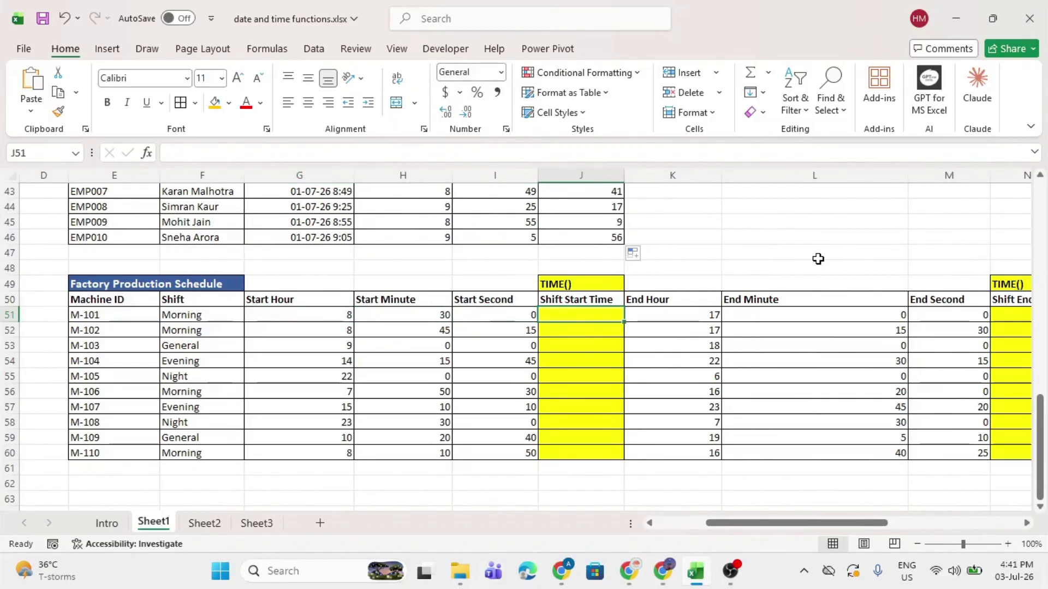
{"action": "type", "text": "=time"}
{"action": "key", "text": "Tab"}
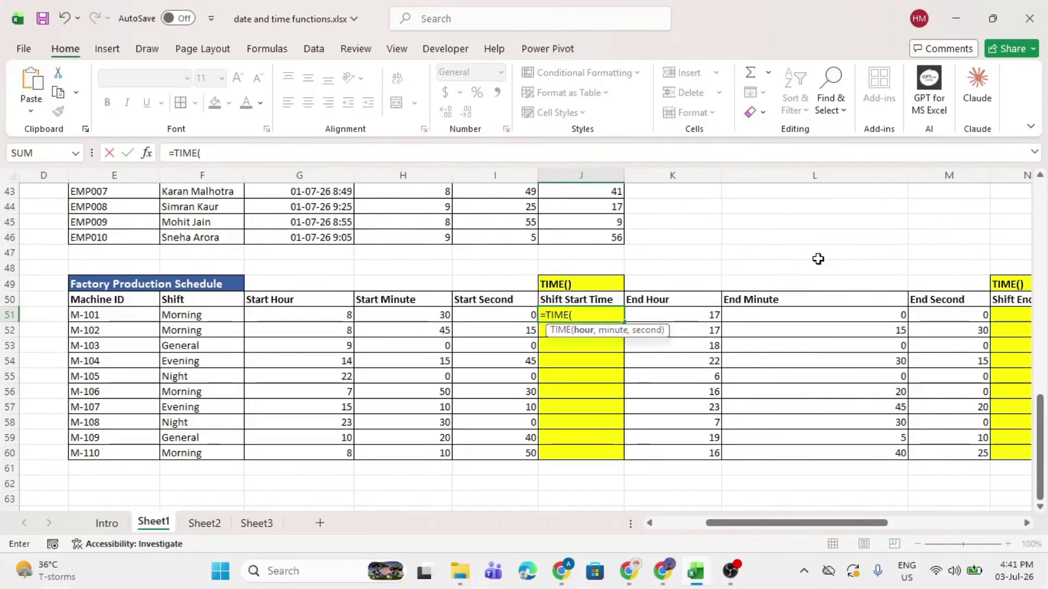
{"action": "left_click", "coordinate": [330, 318]}
{"action": "type", "text": ","}
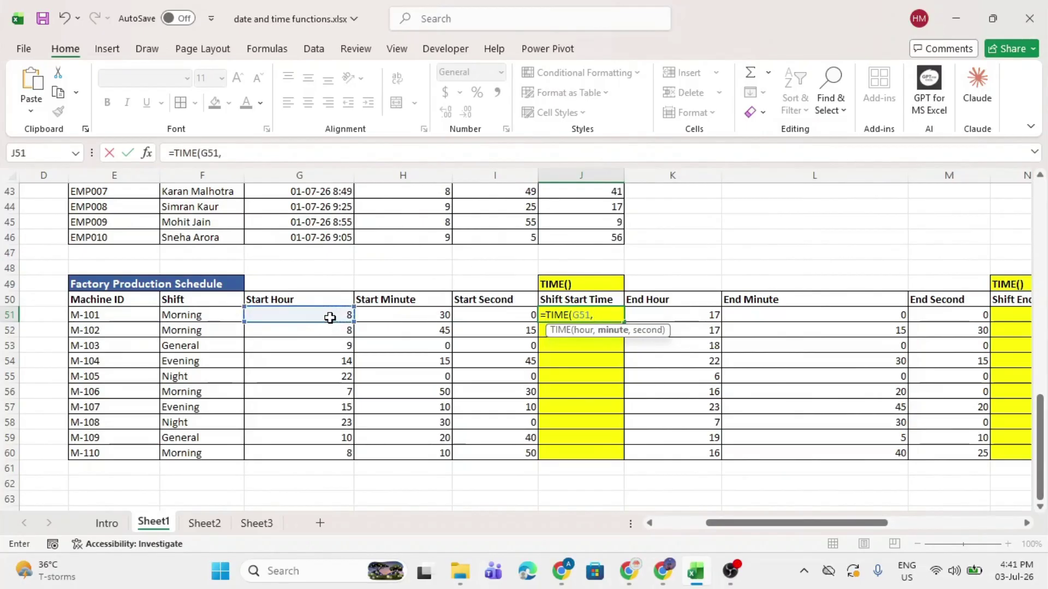
{"action": "left_click", "coordinate": [399, 314]}
{"action": "type", "text": ","}
{"action": "left_click", "coordinate": [495, 314]}
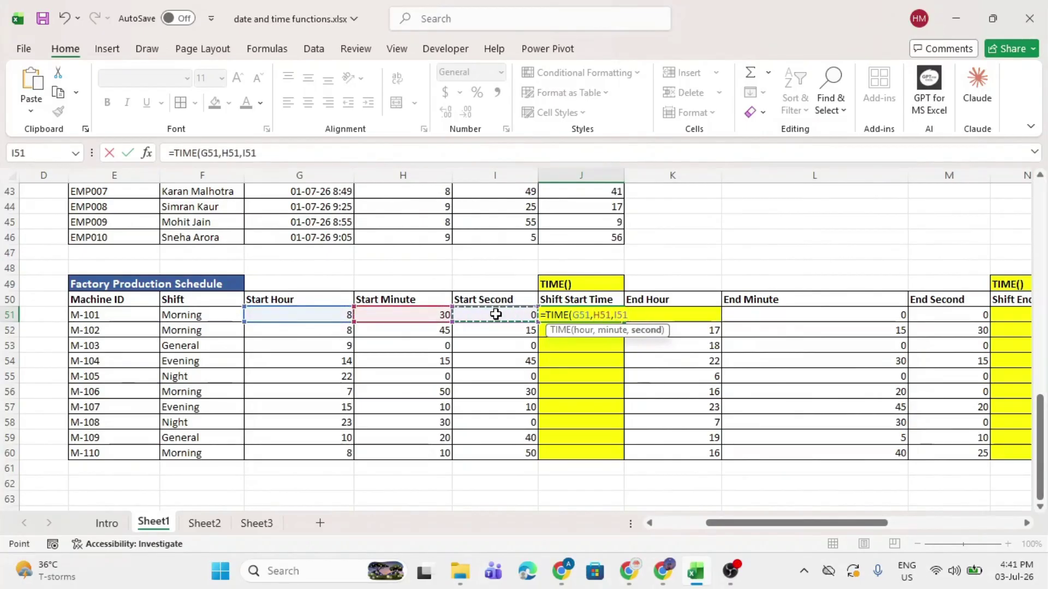
{"action": "key", "text": "Return"}
{"action": "left_click", "coordinate": [603, 316]}
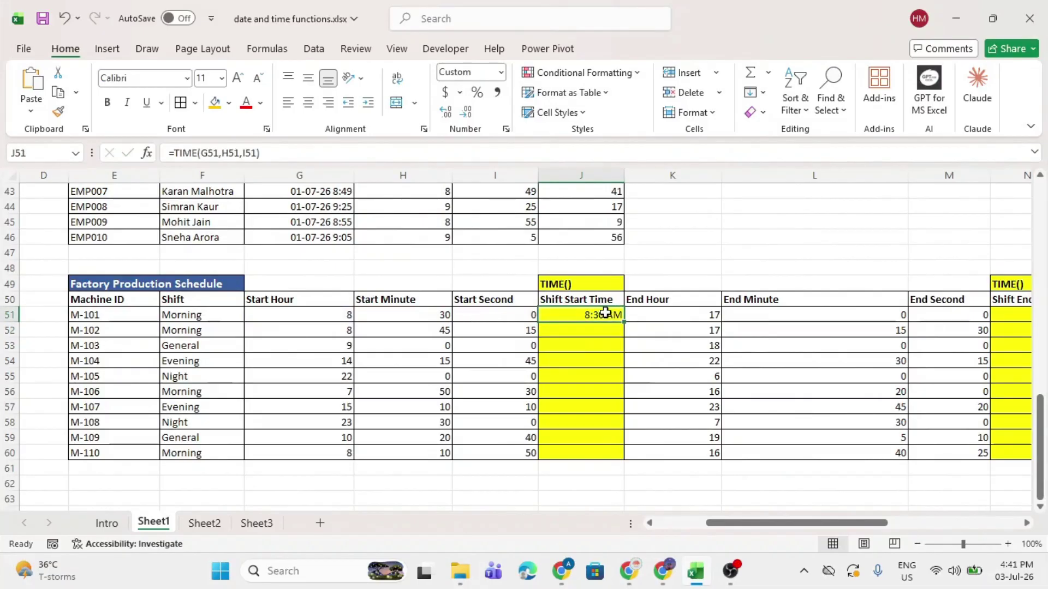
{"action": "double_click", "coordinate": [624, 323]}
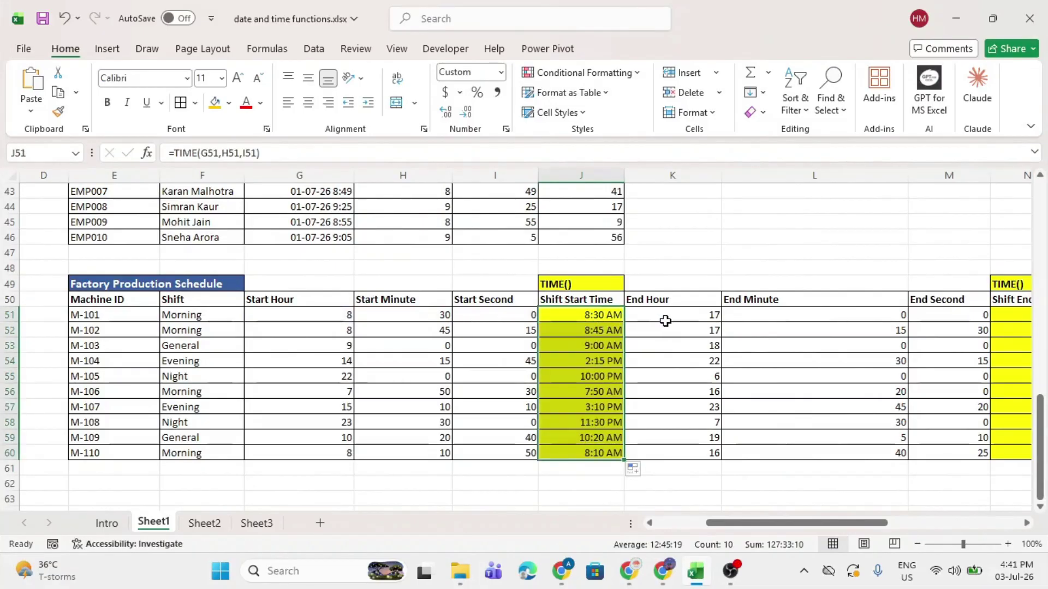
Step: Build the shift end time with =TIME(K51,L51,M51) in N51 and fill it down the Shift End Time column to row 60
{"action": "scroll", "coordinate": [665, 321], "scroll_direction": "right", "scroll_amount": 3}
{"action": "scroll", "coordinate": [666, 325], "scroll_direction": "right", "scroll_amount": 1}
{"action": "left_click_drag", "start_coordinate": [264, 300], "coordinate": [246, 460]}
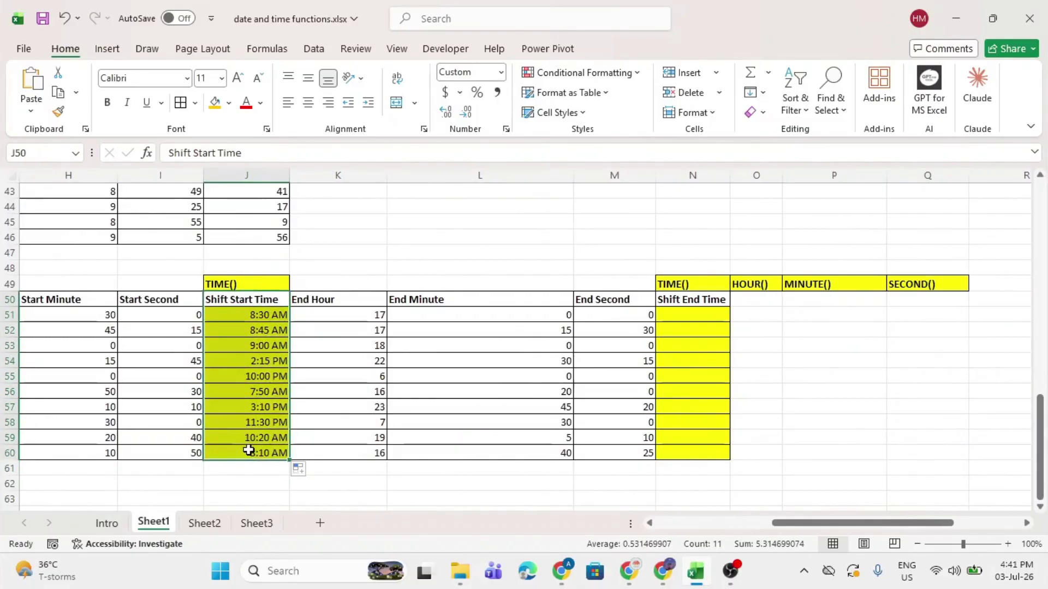
{"action": "left_click", "coordinate": [673, 318]}
{"action": "type", "text": "=it"}
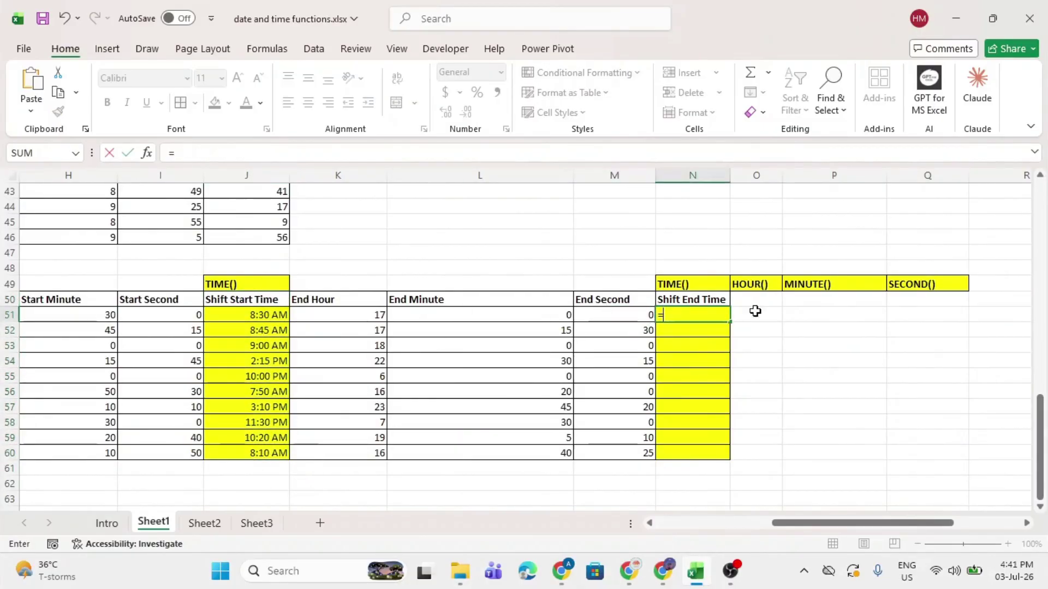
{"action": "key", "text": "BackSpace"}
{"action": "key", "text": "BackSpace"}
{"action": "type", "text": "tom"}
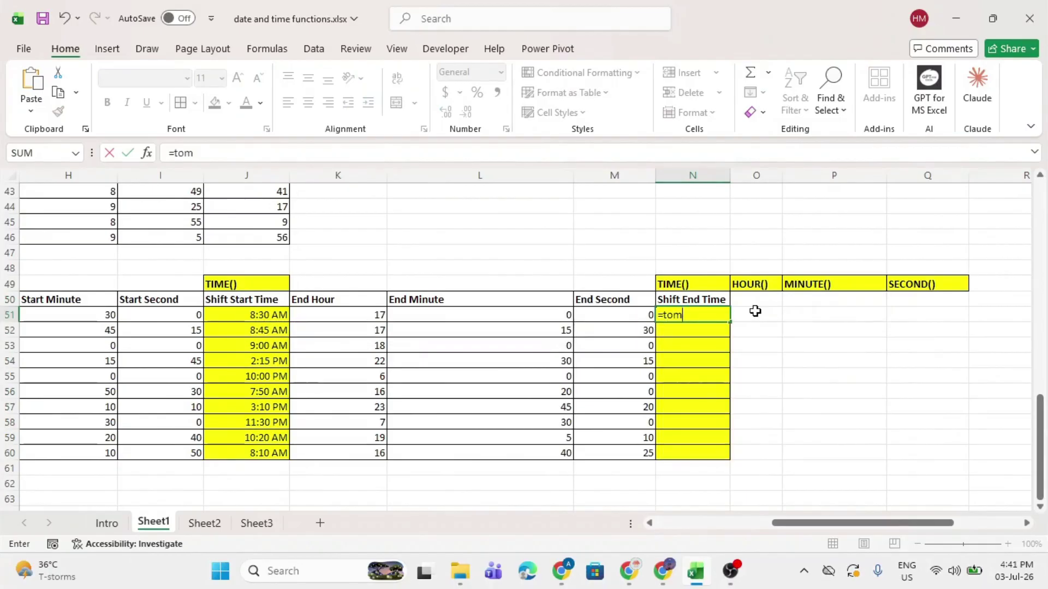
{"action": "key", "text": "BackSpace"}
{"action": "type", "text": "ime"}
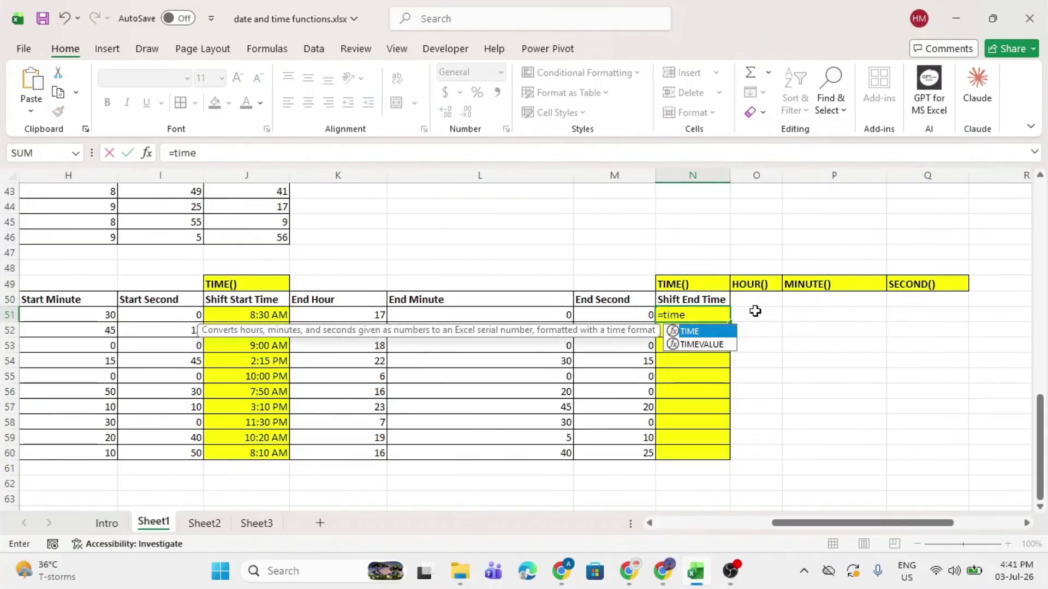
{"action": "key", "text": "Tab"}
{"action": "left_click", "coordinate": [329, 314]}
{"action": "type", "text": ","}
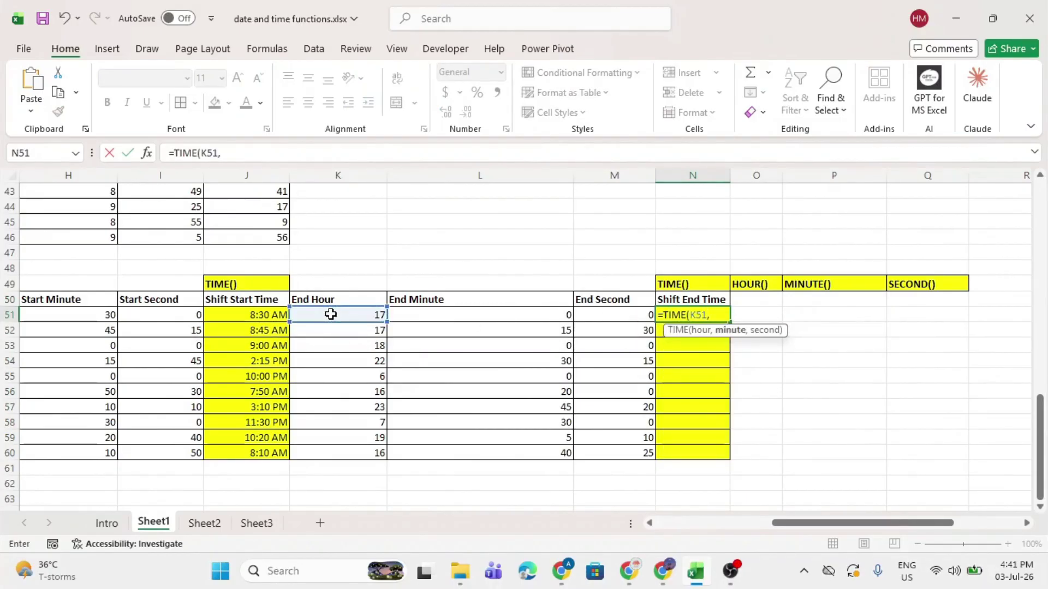
{"action": "left_click", "coordinate": [425, 315]}
{"action": "type", "text": ","}
{"action": "left_click", "coordinate": [587, 321]}
{"action": "key", "text": "Return"}
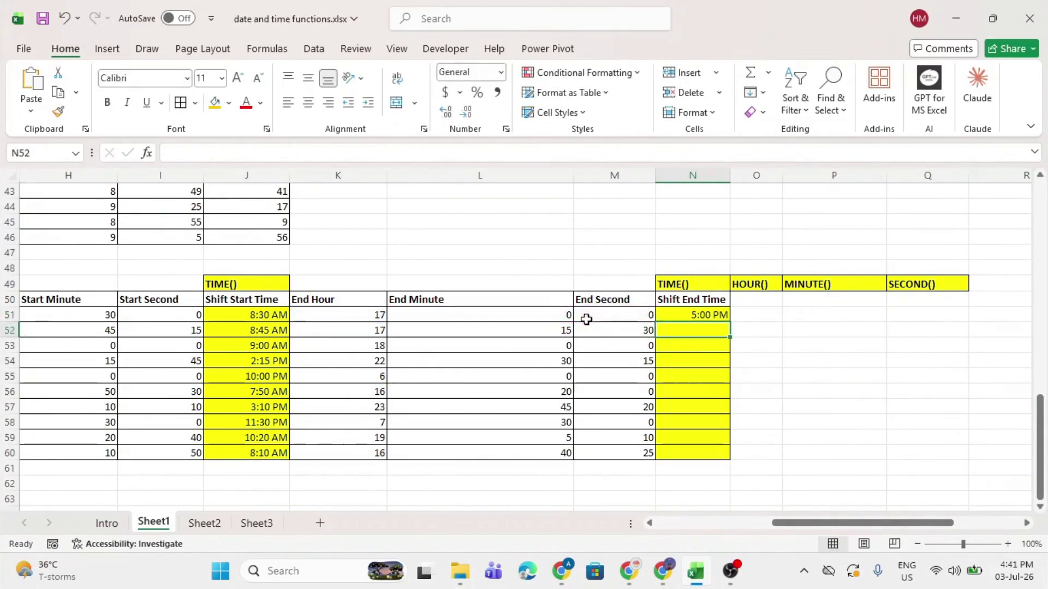
{"action": "left_click", "coordinate": [675, 313]}
{"action": "double_click", "coordinate": [732, 324]}
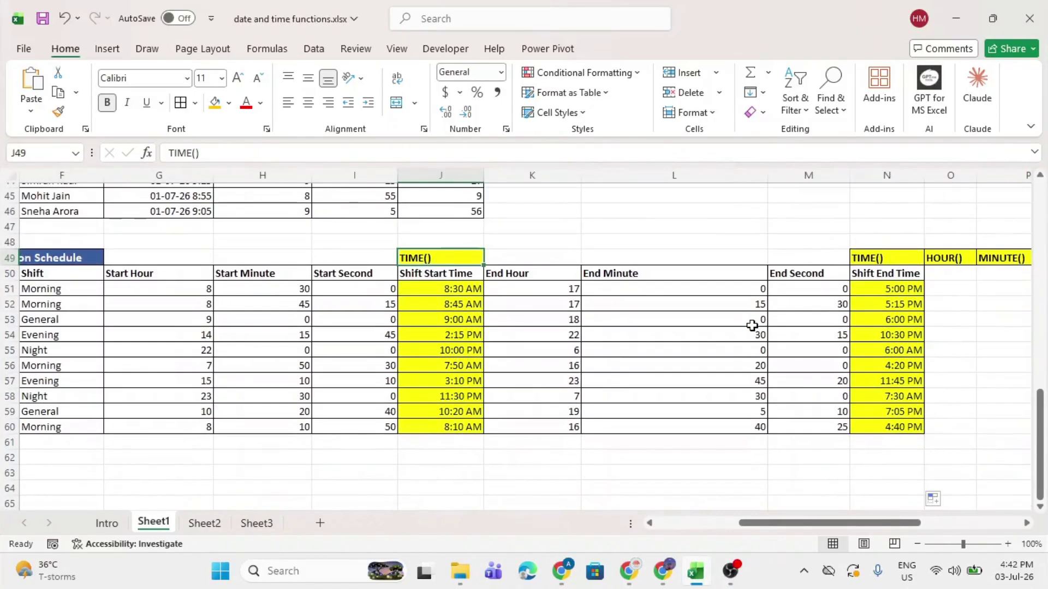
{"action": "left_click", "coordinate": [879, 258]}
{"action": "left_click", "coordinate": [434, 257]}
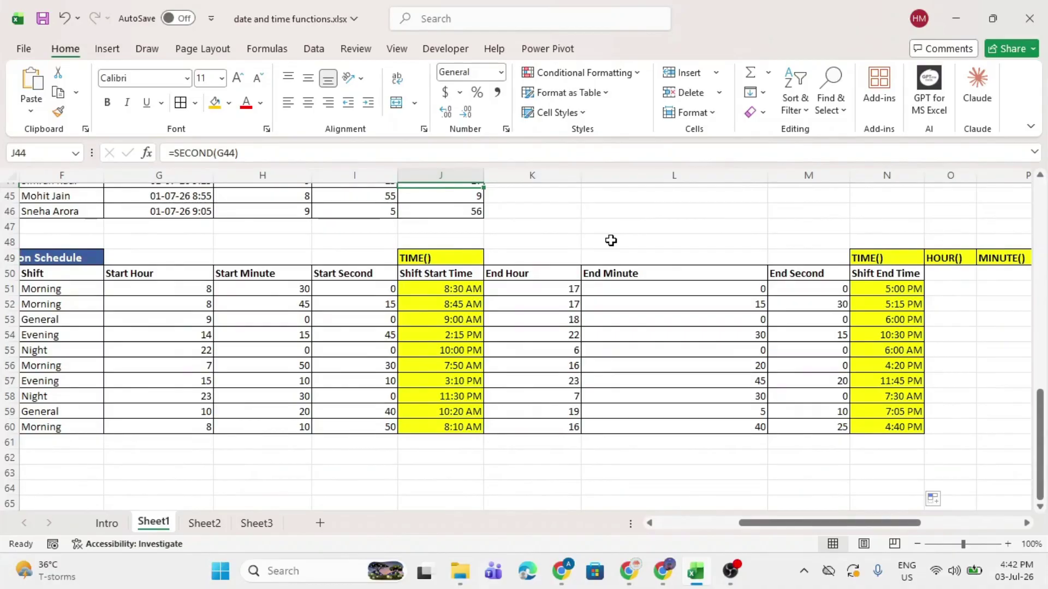
Step: Switch to Sheet2 and review the NETWORKDAYS table's Employee, Join Date and Exit Date columns
{"action": "scroll", "coordinate": [611, 241], "scroll_direction": "down", "scroll_amount": 2}
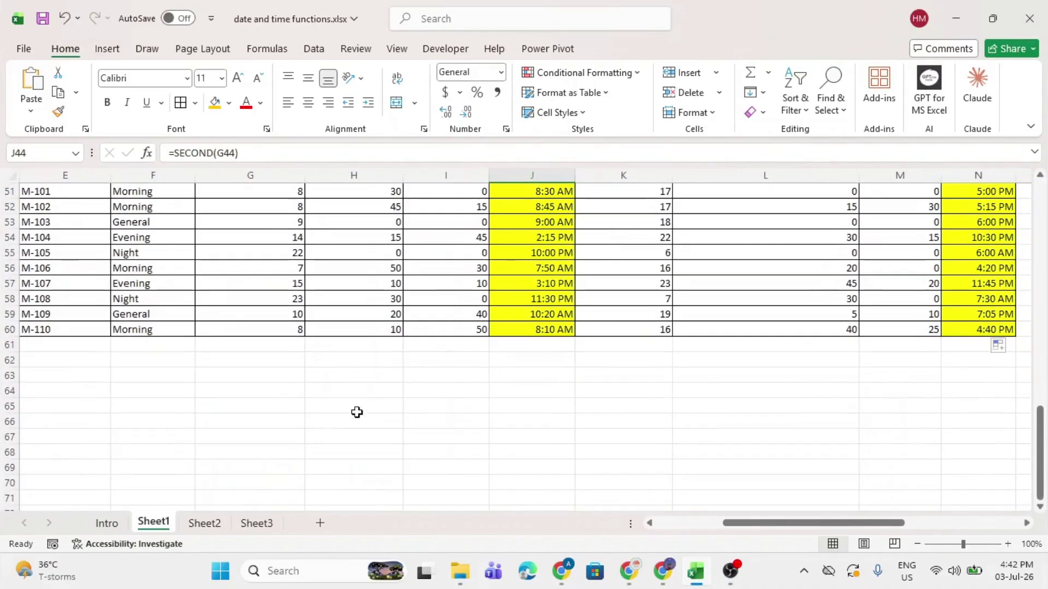
{"action": "left_click", "coordinate": [204, 523]}
{"action": "scroll", "coordinate": [309, 367], "scroll_direction": "up", "scroll_amount": 2}
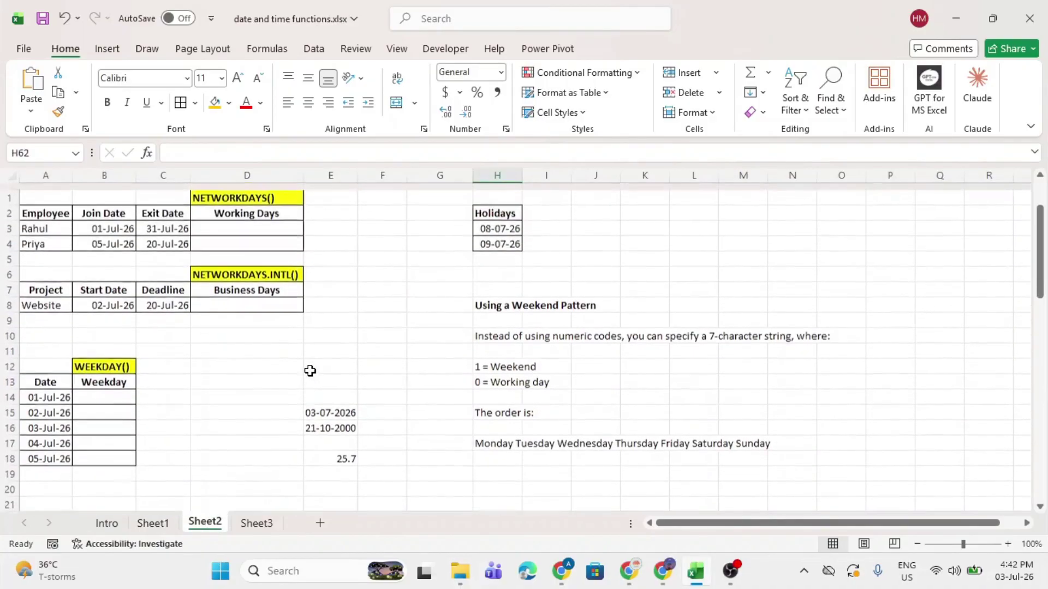
{"action": "left_click", "coordinate": [219, 192]}
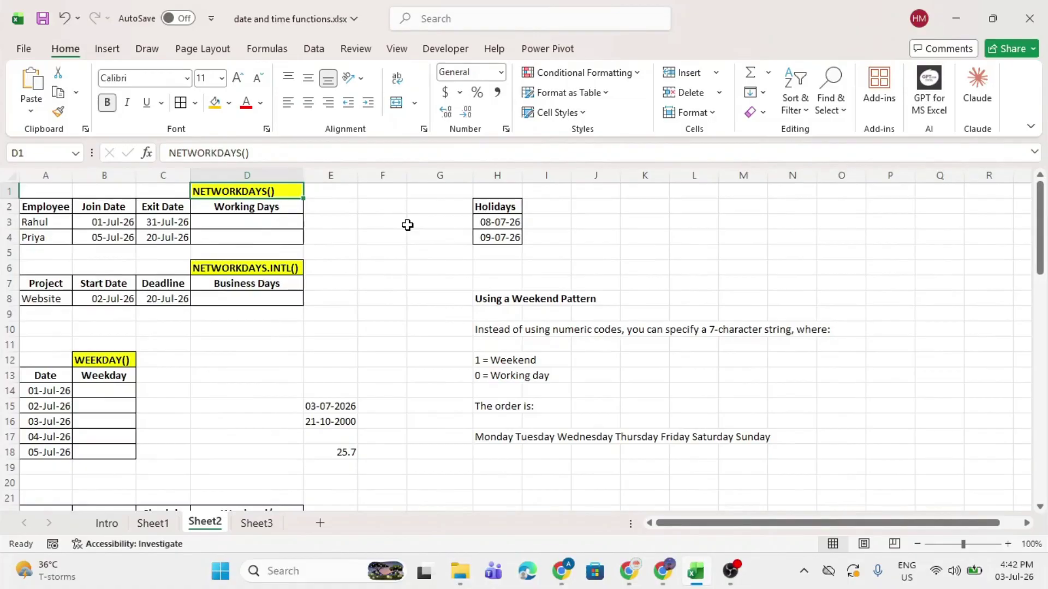
{"action": "left_click", "coordinate": [103, 226]}
{"action": "left_click_drag", "start_coordinate": [47, 202], "coordinate": [175, 240]}
{"action": "left_click", "coordinate": [47, 206]}
{"action": "left_click", "coordinate": [106, 209]}
{"action": "left_click", "coordinate": [151, 206]}
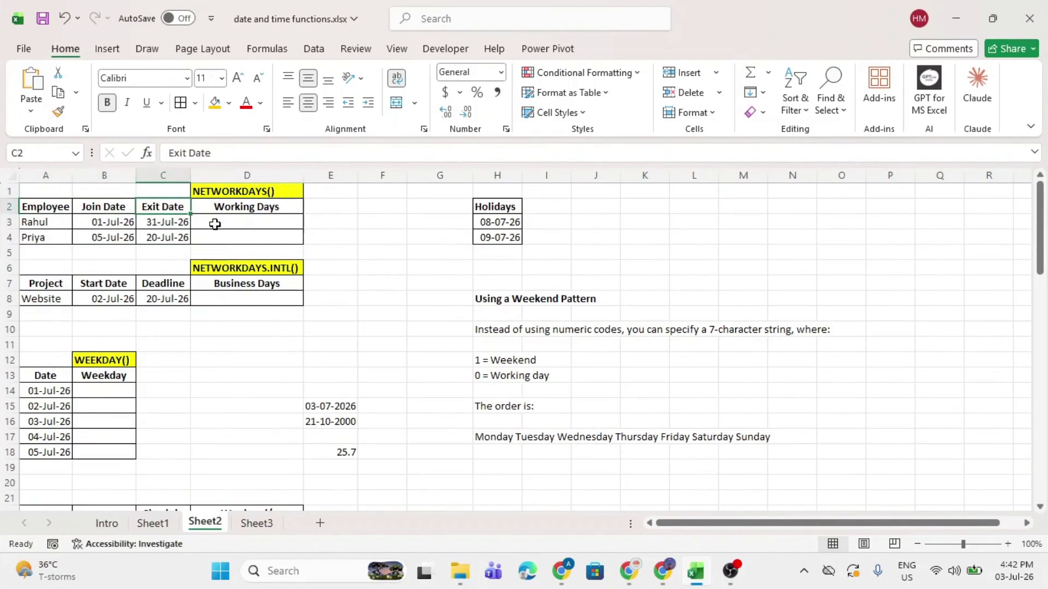
Step: Calculate the first employee's working days with =NETWORKDAYS(B3,C3) in D3
{"action": "left_click", "coordinate": [214, 225]}
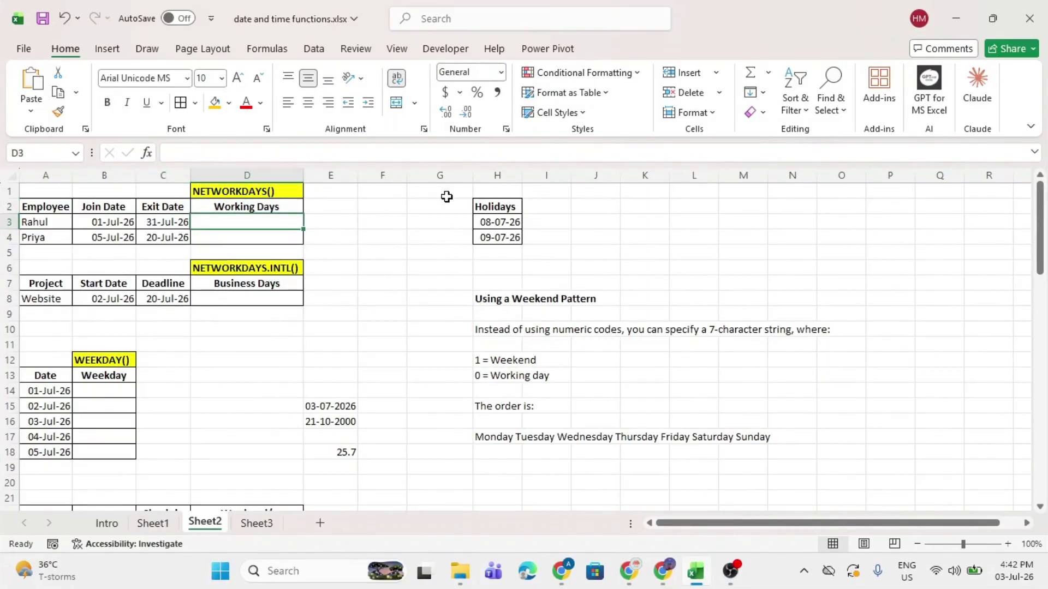
{"action": "type", "text": "="}
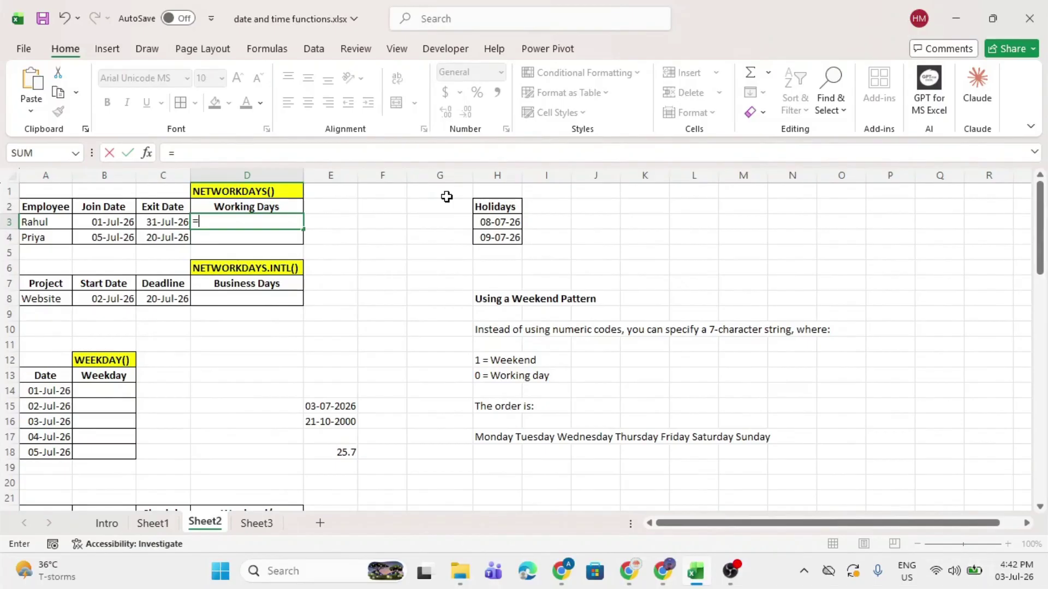
{"action": "type", "text": "net"}
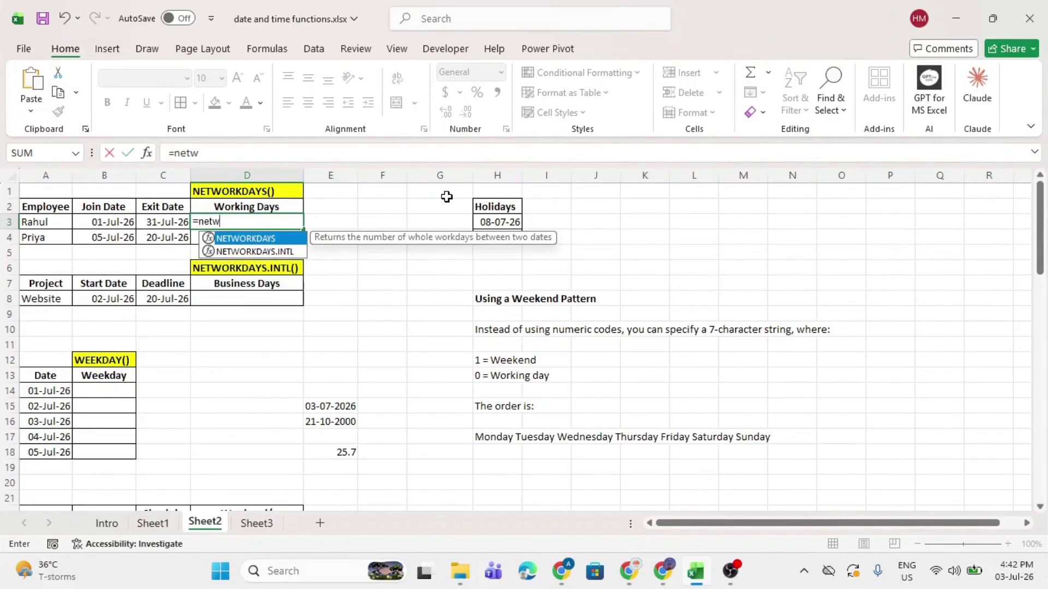
{"action": "type", "text": "w"}
{"action": "key", "text": "Tab"}
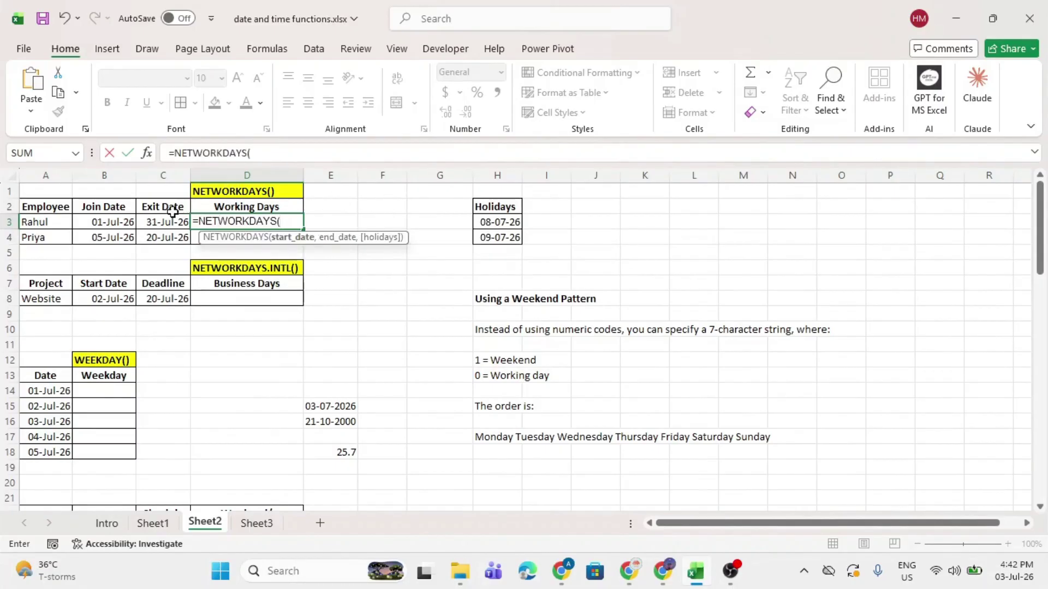
{"action": "left_click", "coordinate": [118, 222]}
{"action": "type", "text": ","}
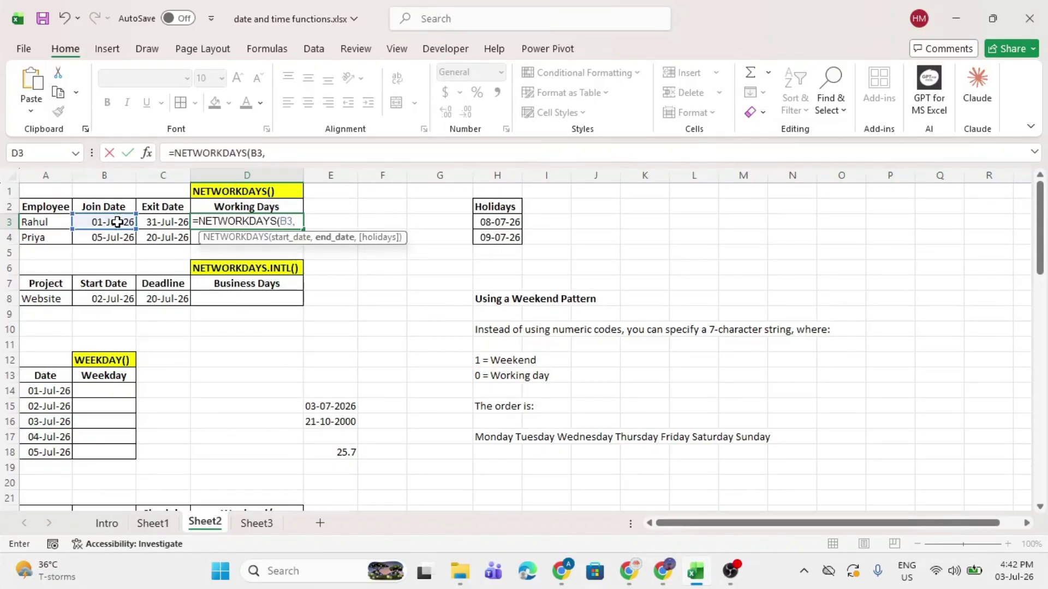
{"action": "left_click", "coordinate": [158, 223]}
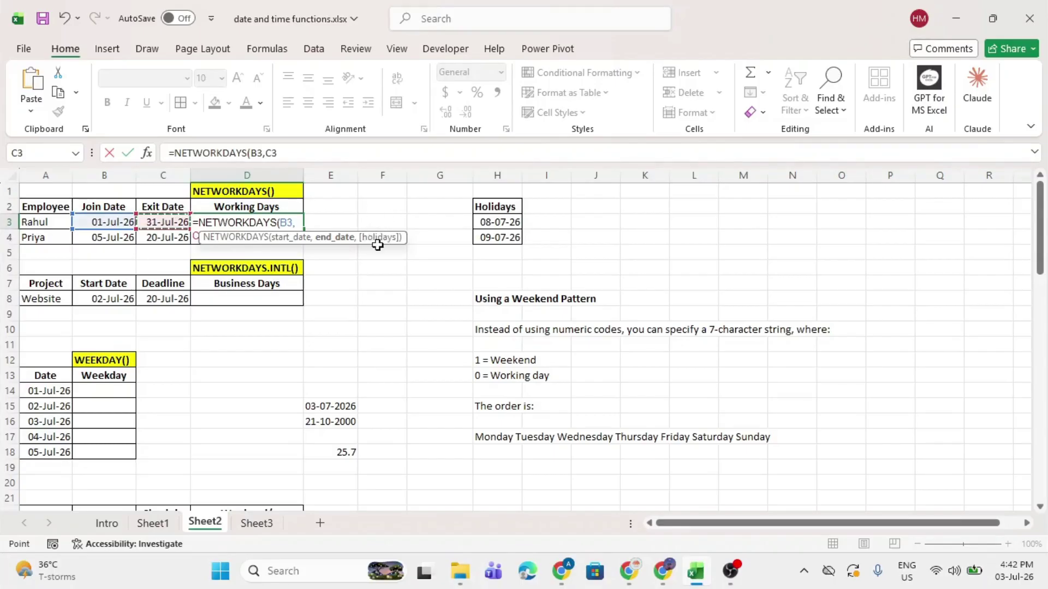
{"action": "left_click", "coordinate": [296, 223]}
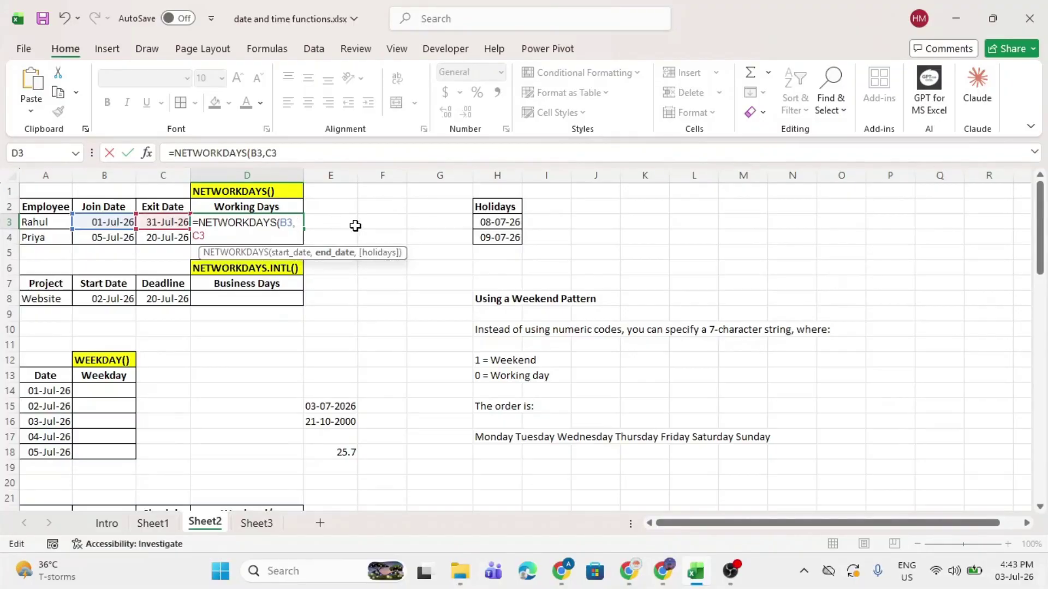
{"action": "type", "text": ")"}
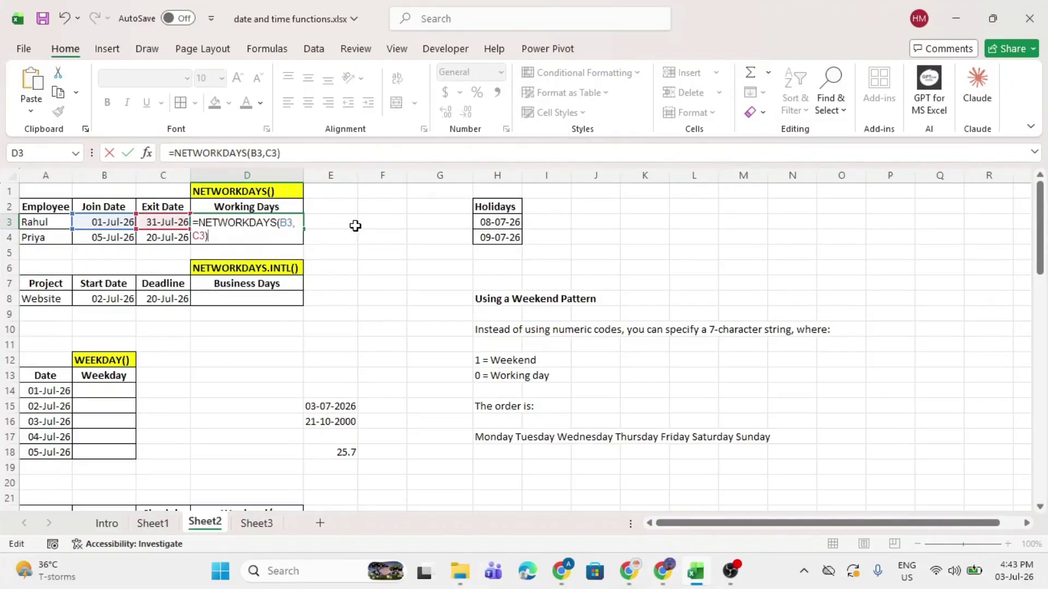
{"action": "key", "text": "Return"}
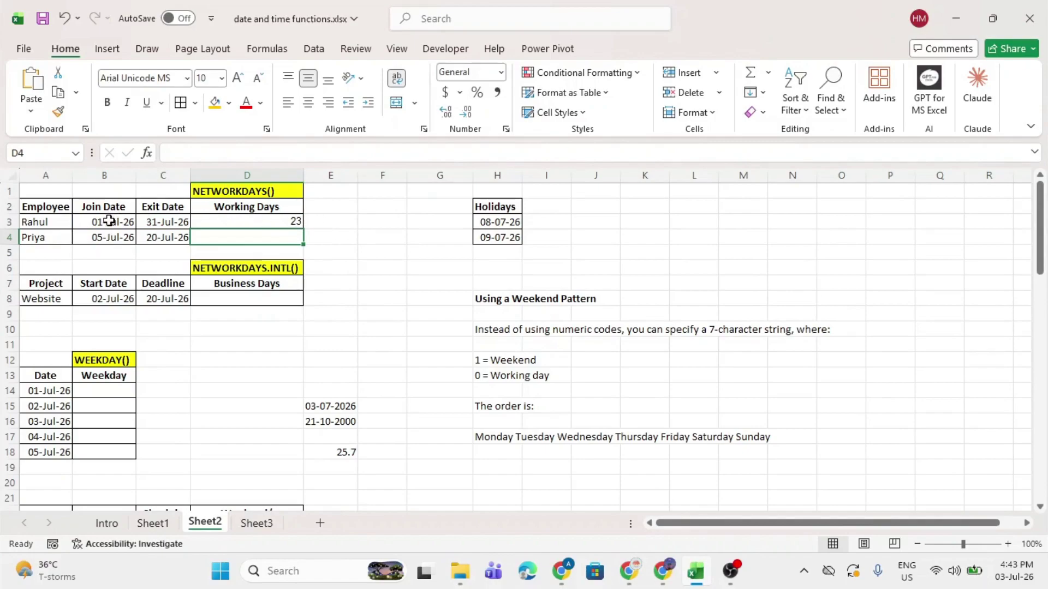
Step: Check the first employee's join and exit dates in B3:C3 against the working-days result in D3
{"action": "left_click", "coordinate": [132, 223]}
{"action": "left_click", "coordinate": [223, 218]}
{"action": "left_click", "coordinate": [97, 227]}
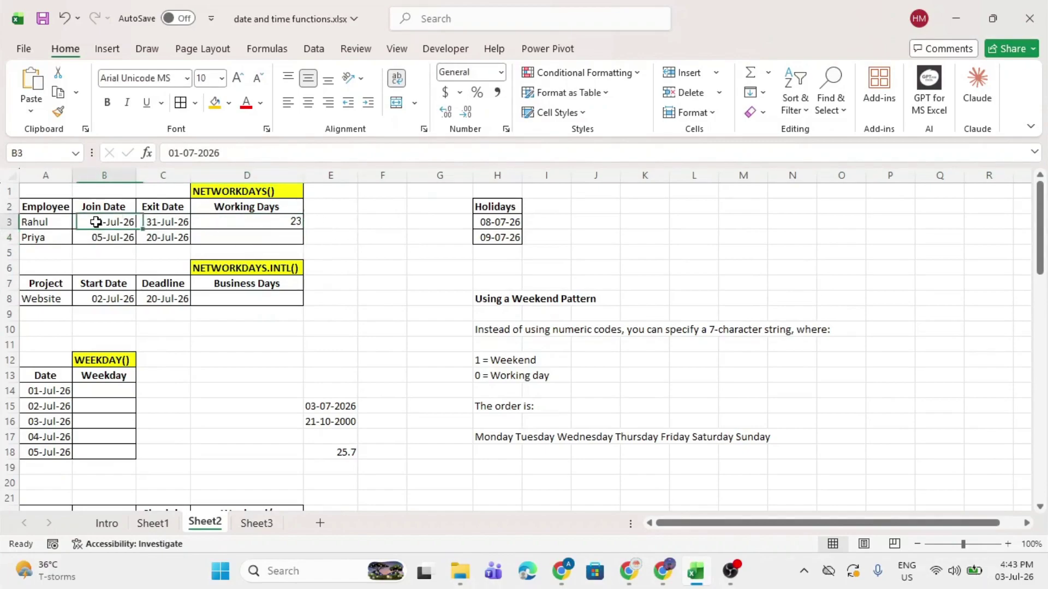
{"action": "left_click", "coordinate": [169, 222]}
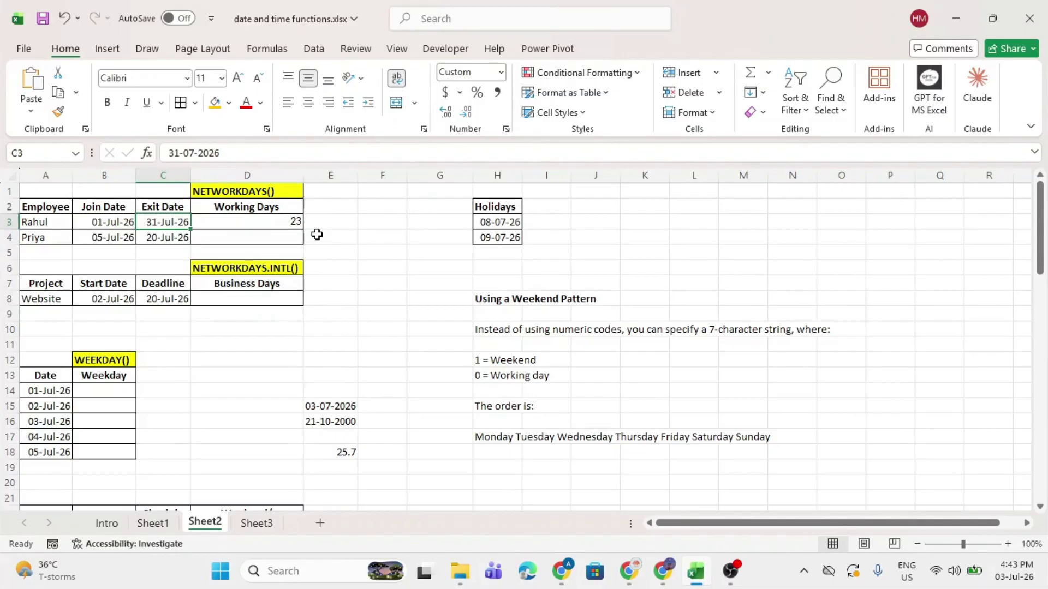
{"action": "left_click", "coordinate": [276, 239]}
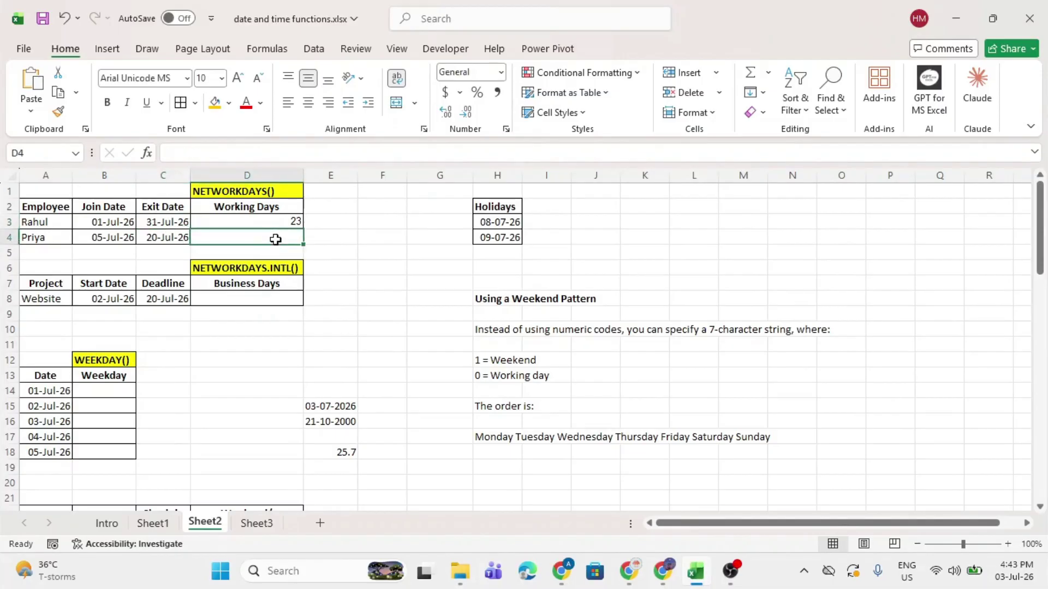
{"action": "type", "text": "="}
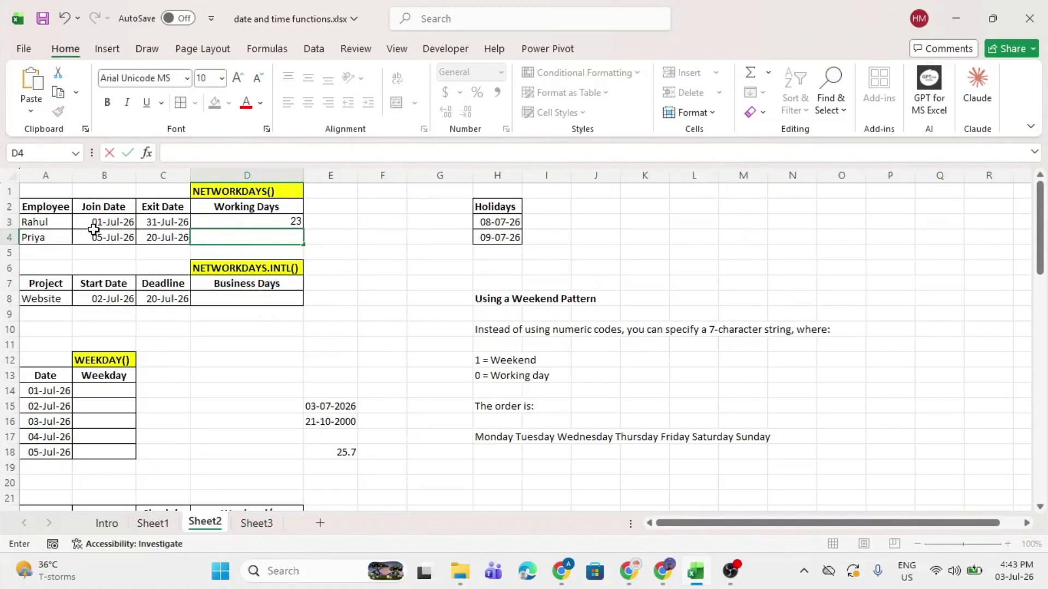
{"action": "left_click", "coordinate": [100, 221]}
{"action": "left_click_drag", "start_coordinate": [102, 220], "coordinate": [145, 221]}
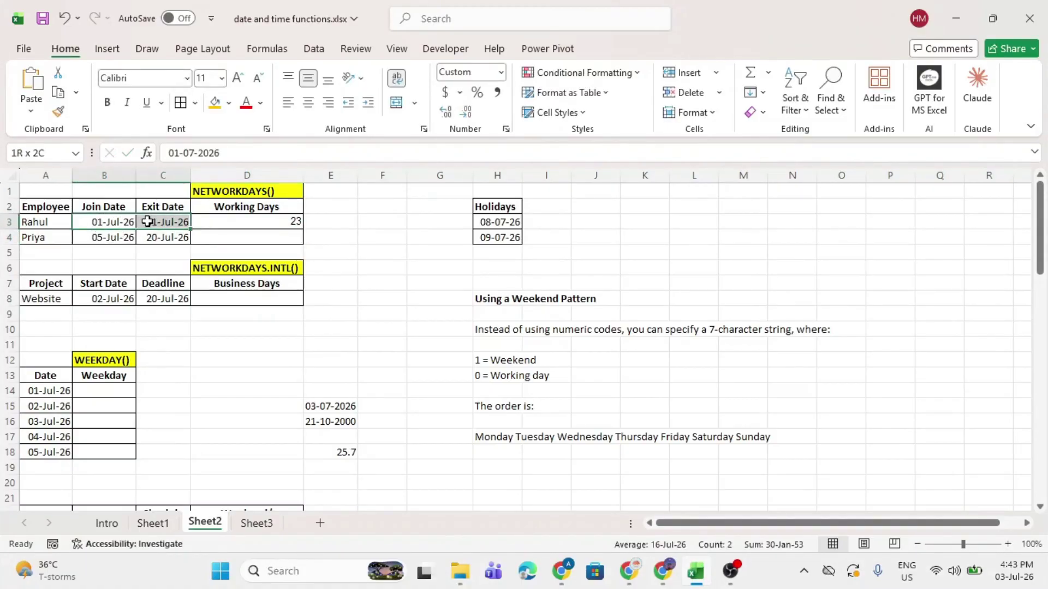
Step: Calculate the first employee's working days excluding the listed holidays with =NETWORKDAYS(B3,C3,H3:H4) in E3
{"action": "left_click", "coordinate": [325, 220]}
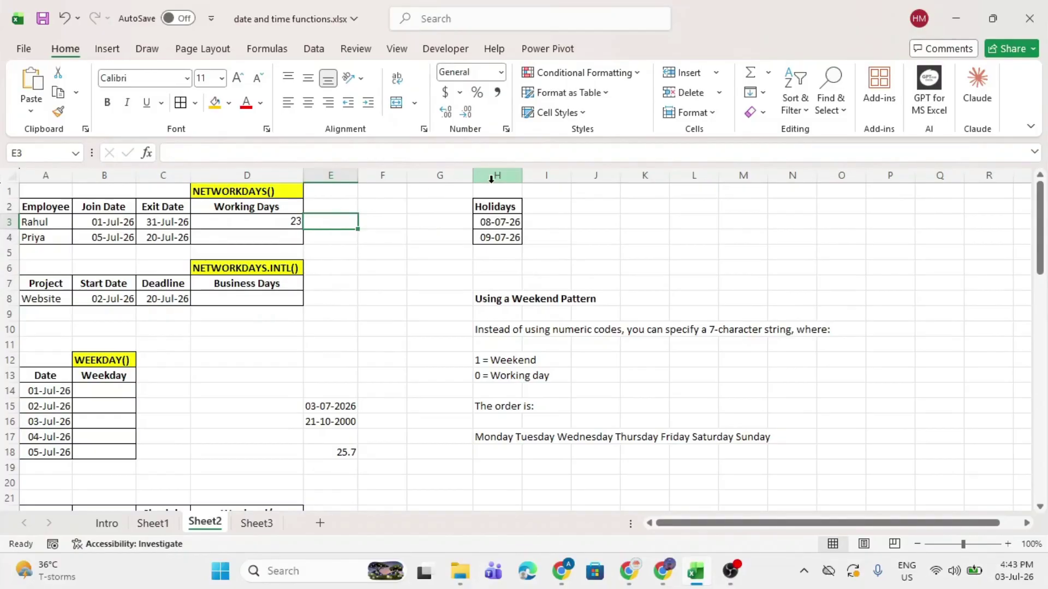
{"action": "type", "text": "="}
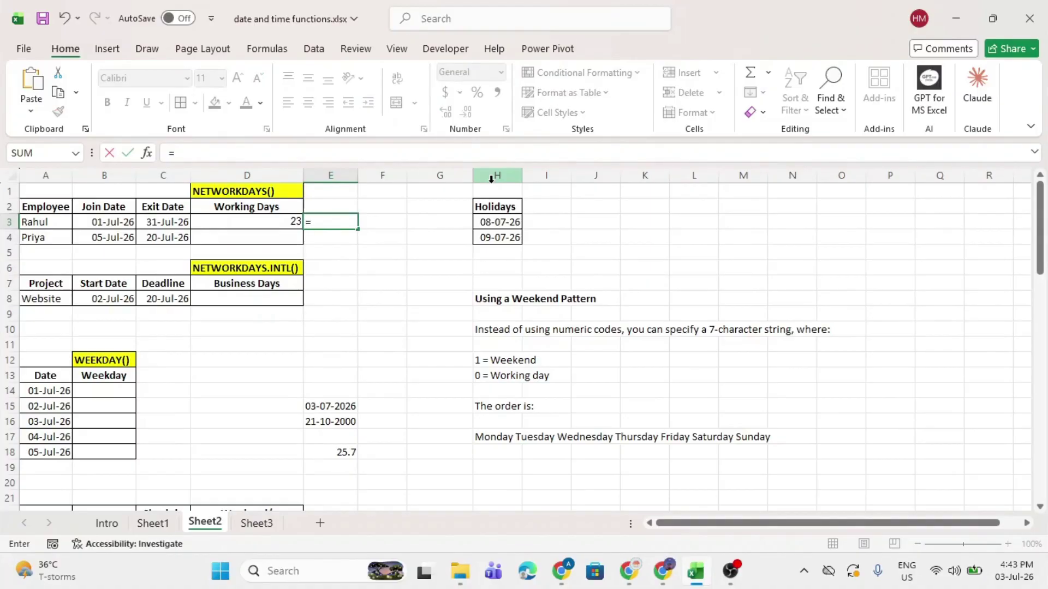
{"action": "type", "text": "netwo"}
{"action": "key", "text": "Tab"}
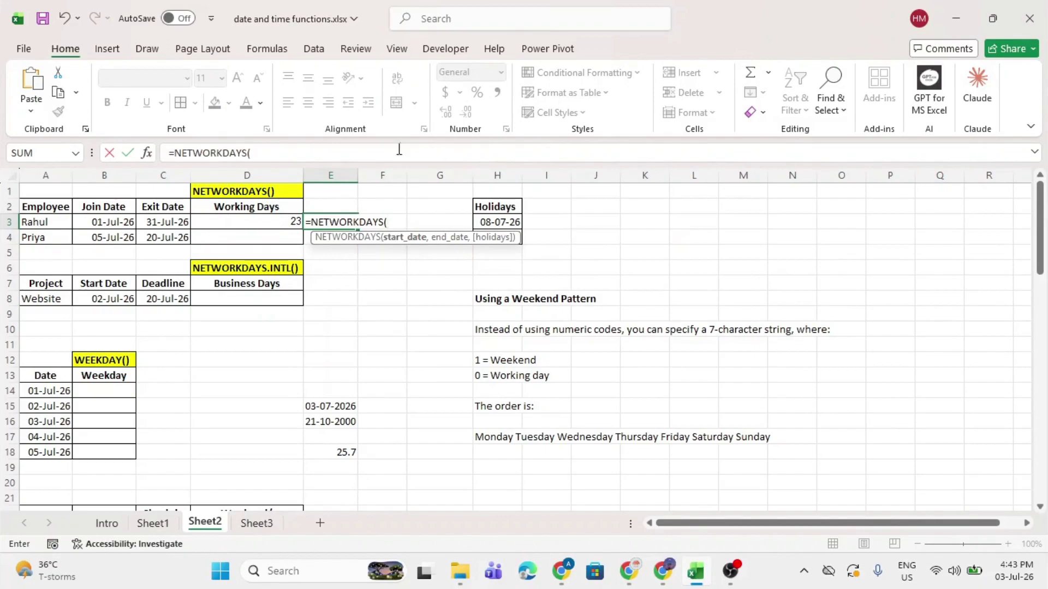
{"action": "left_click", "coordinate": [98, 222]}
{"action": "type", "text": ","}
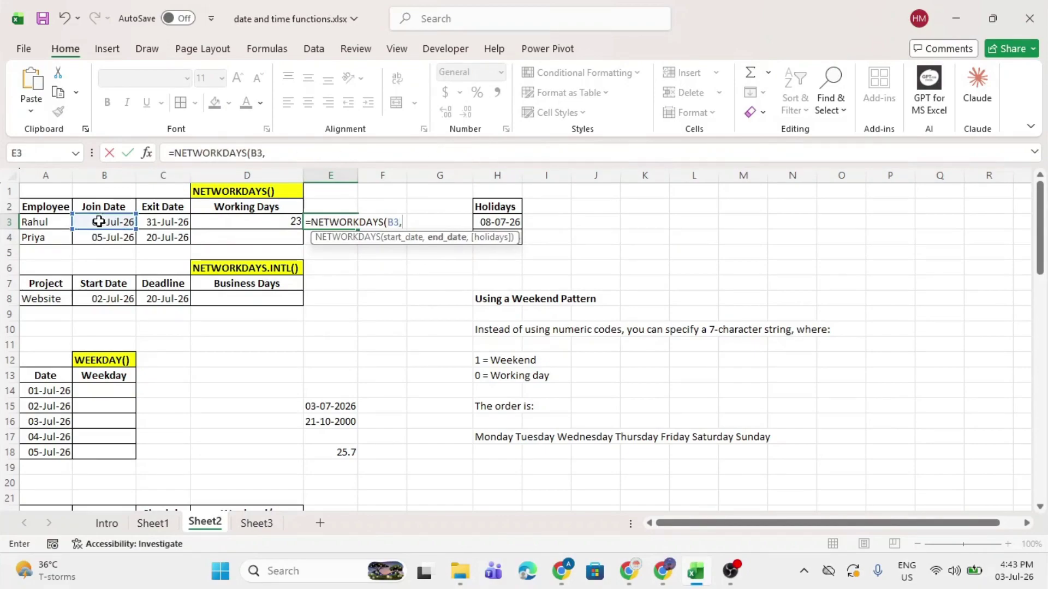
{"action": "left_click", "coordinate": [150, 221]}
{"action": "type", "text": ","}
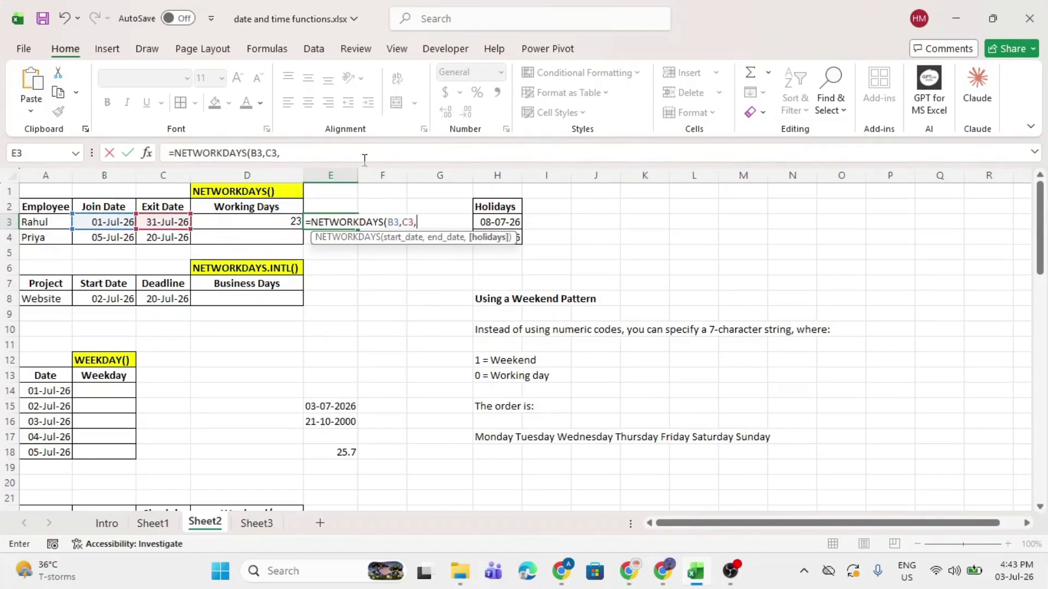
{"action": "scroll", "coordinate": [532, 209], "scroll_direction": "left", "scroll_amount": 2}
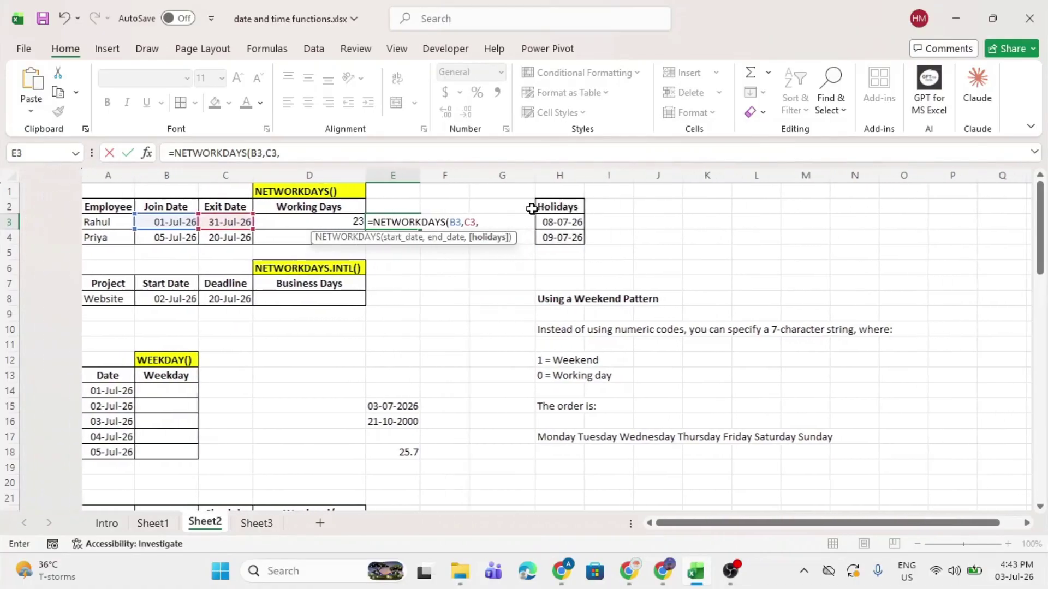
{"action": "left_click_drag", "start_coordinate": [511, 221], "coordinate": [512, 239]}
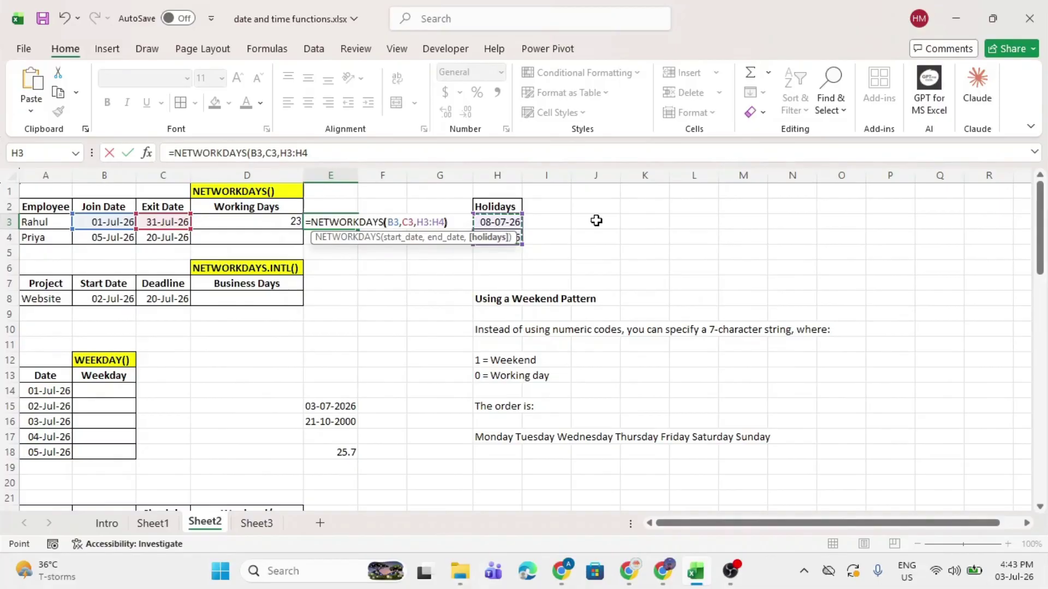
{"action": "key", "text": "Return"}
{"action": "left_click", "coordinate": [315, 223]}
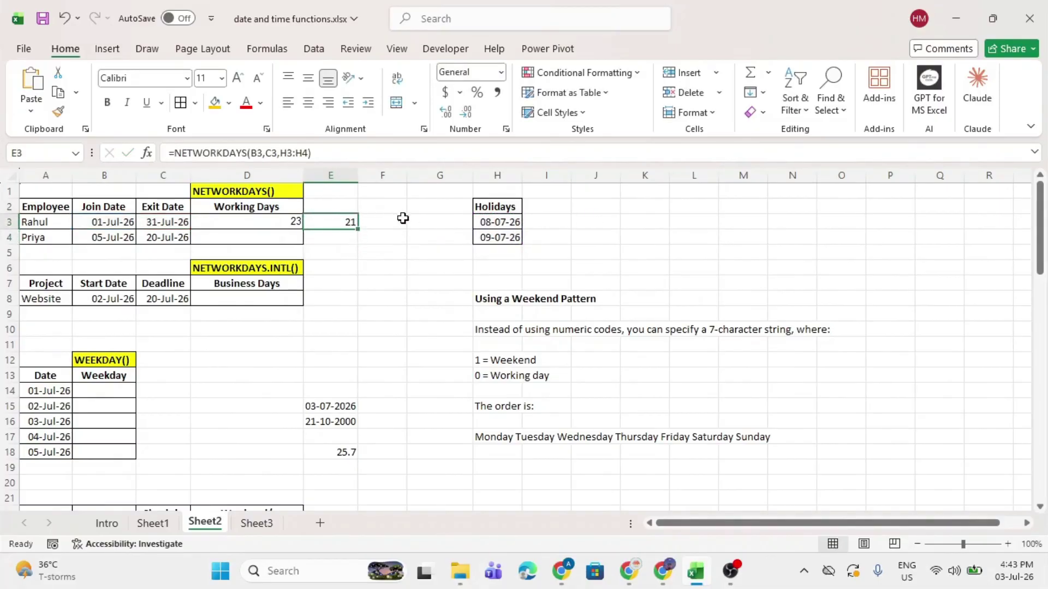
Step: Compare the working-day counts in D3 and E3, taking the holiday dates in H3:H4 into account
{"action": "left_click_drag", "start_coordinate": [488, 224], "coordinate": [498, 233]}
{"action": "left_click", "coordinate": [280, 223]}
{"action": "left_click", "coordinate": [350, 222]}
{"action": "left_click", "coordinate": [249, 235]}
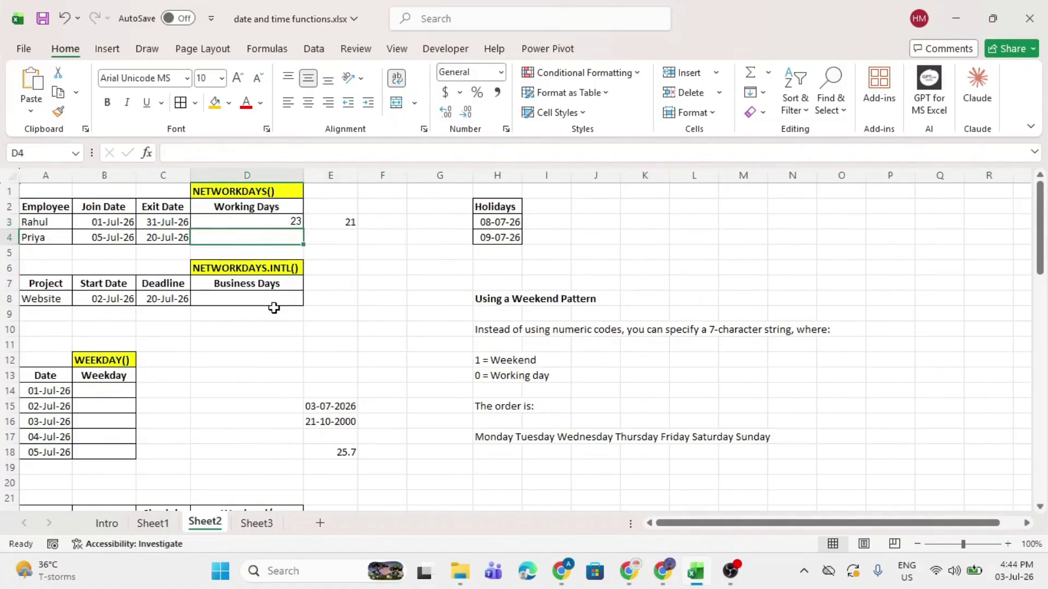
Step: Start a NETWORKDAYS.INTL formula in D8 for the Website project, using B8 as the start date and C8 as the end date
{"action": "scroll", "coordinate": [274, 307], "scroll_direction": "down", "scroll_amount": 1}
{"action": "scroll", "coordinate": [274, 309], "scroll_direction": "down", "scroll_amount": 1}
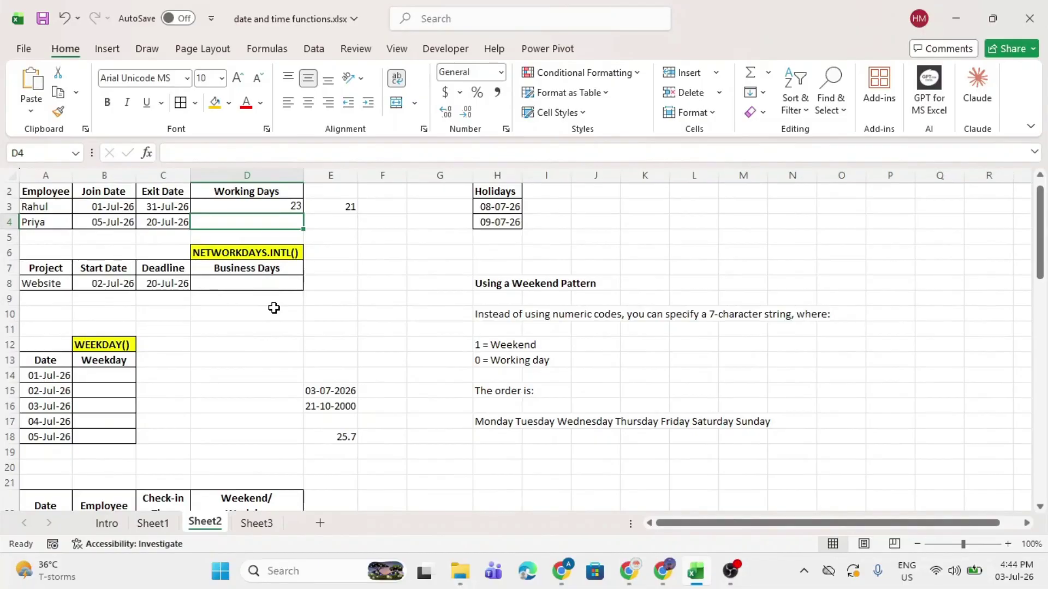
{"action": "left_click", "coordinate": [249, 285]}
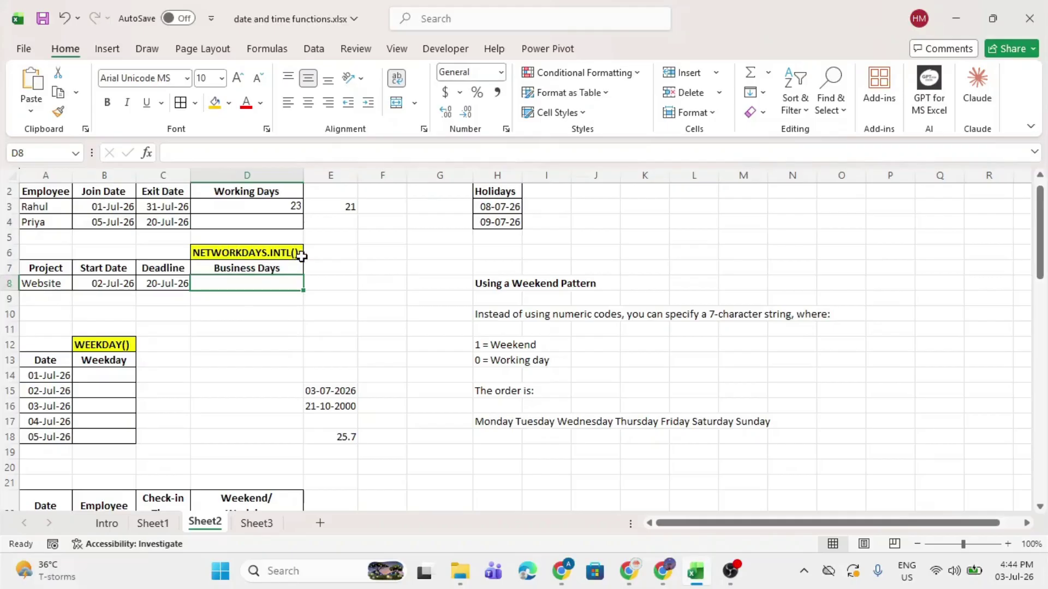
{"action": "type", "text": "="}
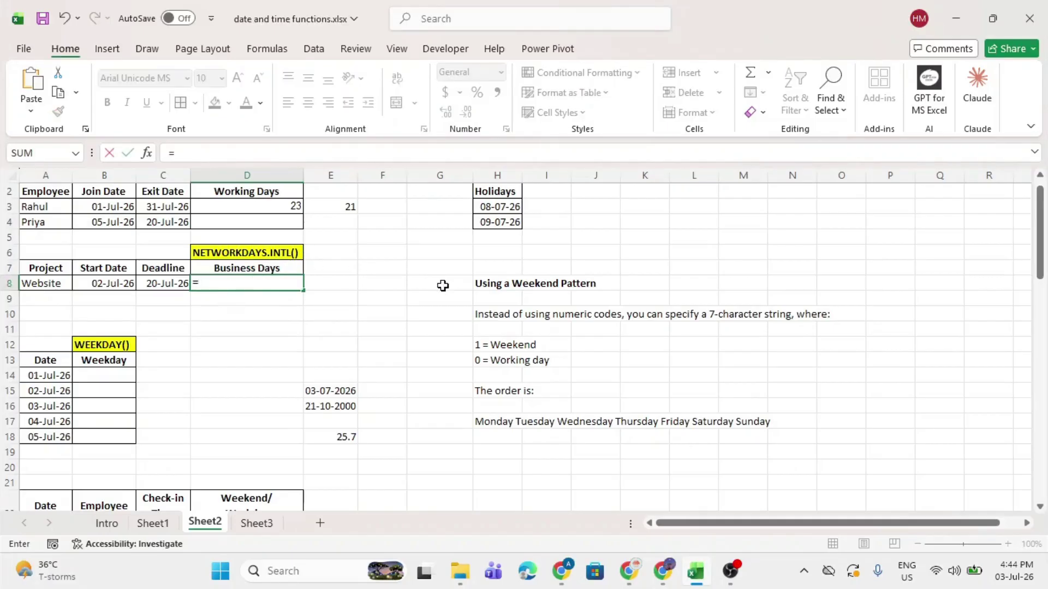
{"action": "type", "text": "net"}
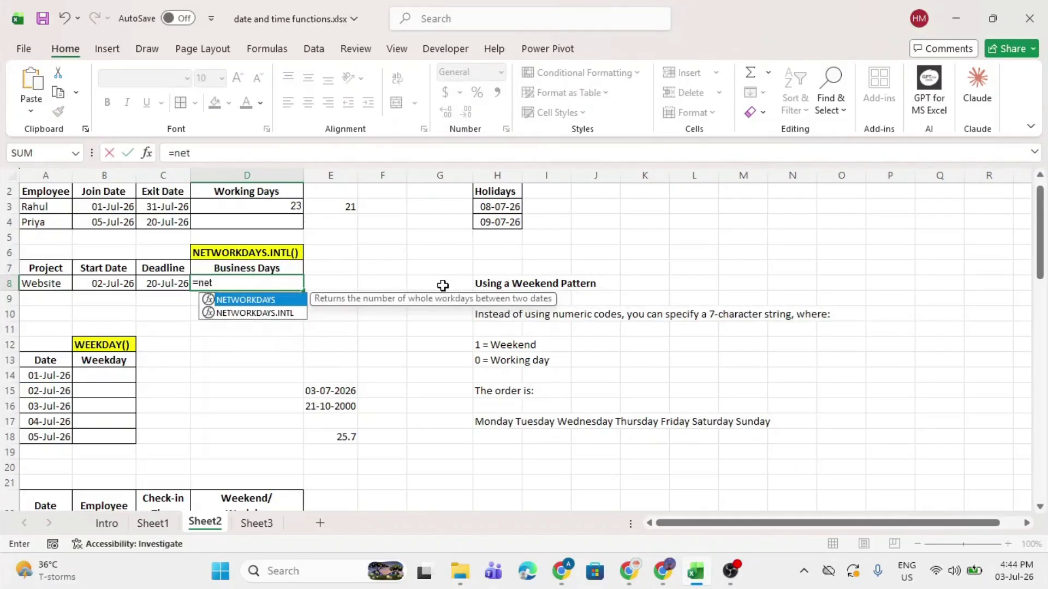
{"action": "key", "text": "Down"}
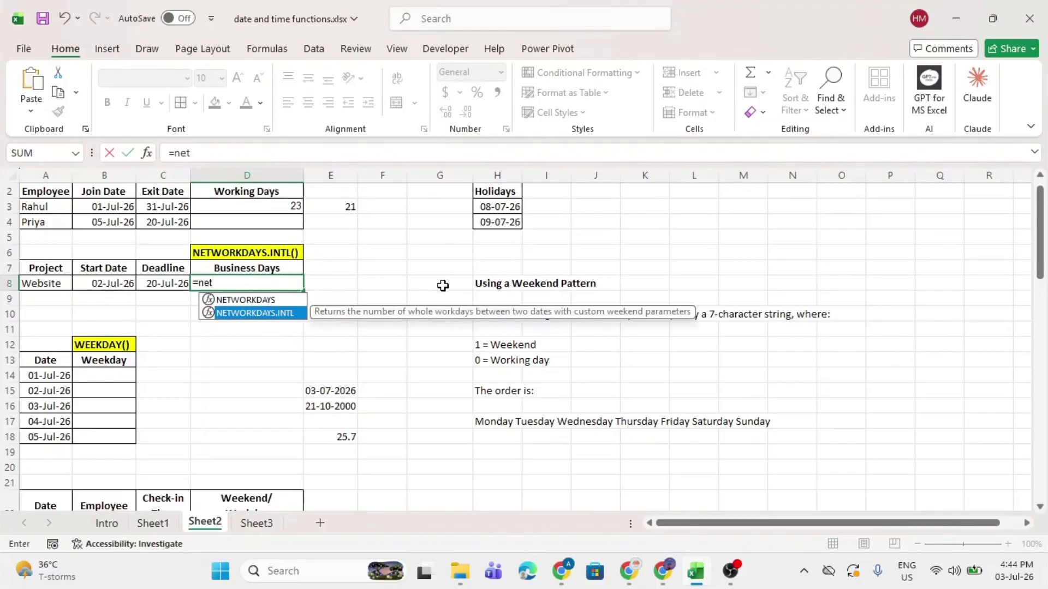
{"action": "key", "text": "Tab"}
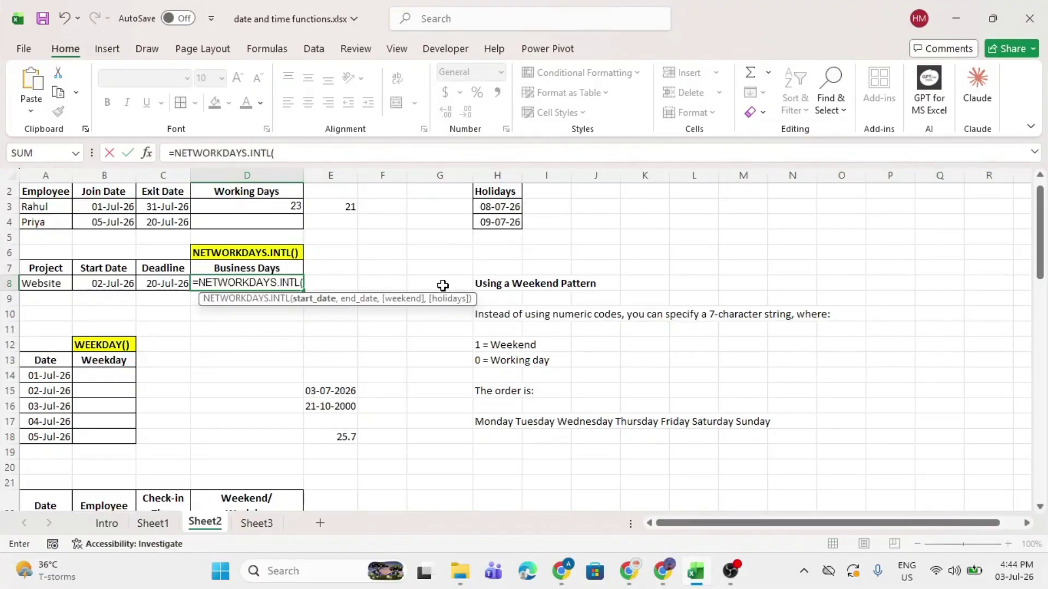
{"action": "left_click", "coordinate": [97, 285]}
{"action": "type", "text": ","}
{"action": "left_click", "coordinate": [157, 284]}
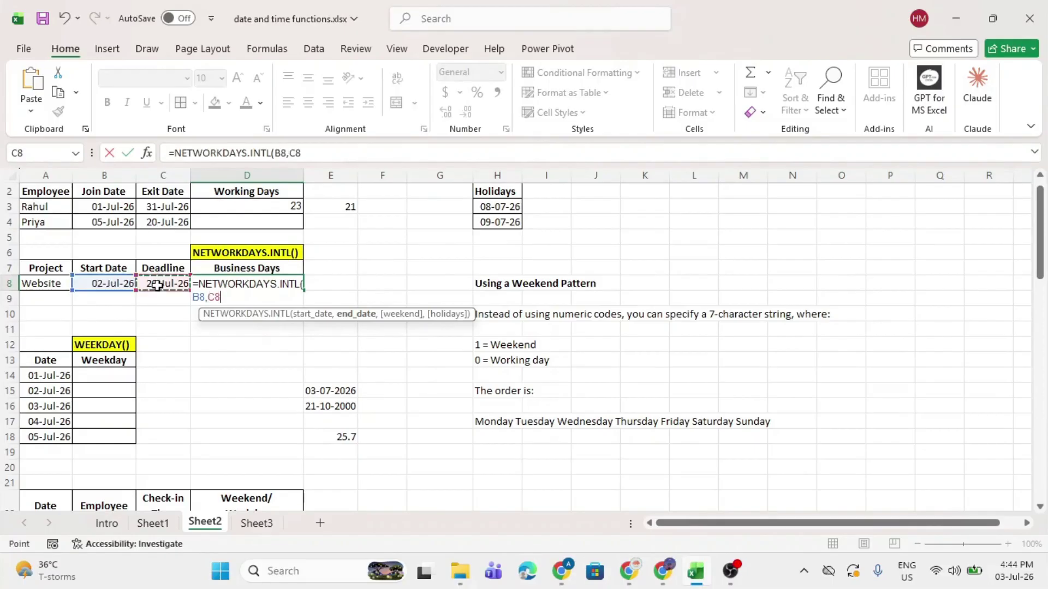
Step: Set the weekend argument of D8's formula to 11 (Sunday only) and complete =NETWORKDAYS.INTL(B8,C8,11)
{"action": "type", "text": ","}
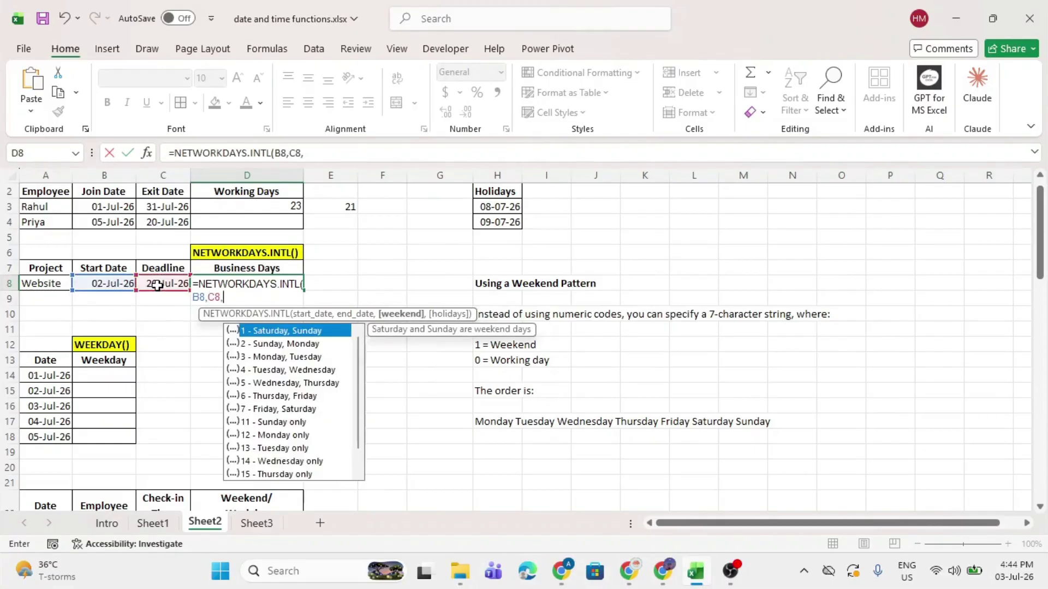
{"action": "key", "text": "Down"}
{"action": "key", "text": "Down"}
{"action": "key", "text": "Down"}
{"action": "key", "text": "Down"}
{"action": "key", "text": "Down"}
{"action": "key", "text": "Up"}
{"action": "key", "text": "Up"}
{"action": "key", "text": "Down"}
{"action": "key", "text": "Down"}
{"action": "key", "text": "Down"}
{"action": "key", "text": "Down"}
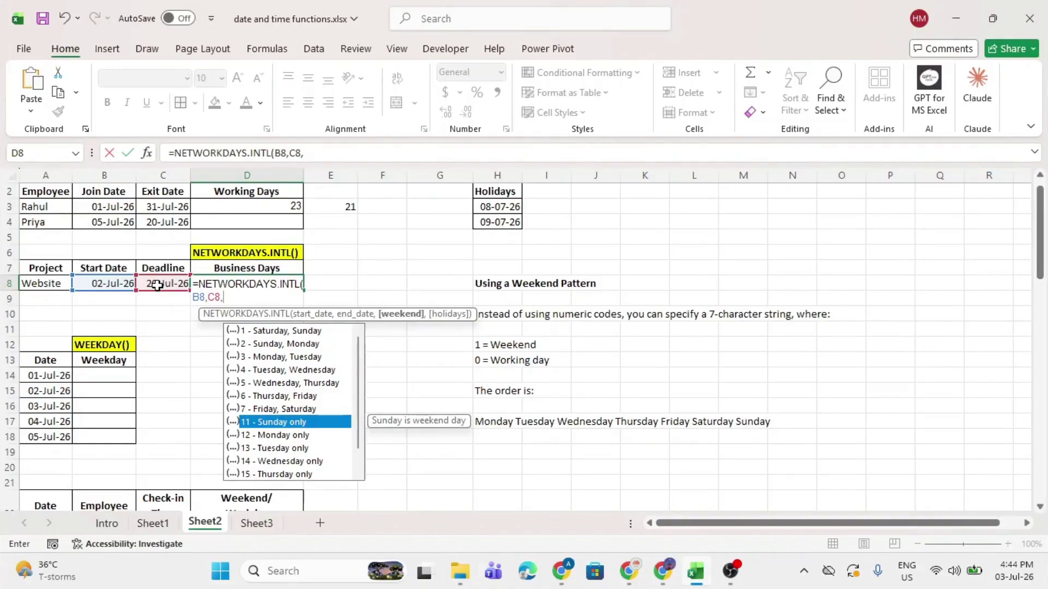
{"action": "key", "text": "Tab"}
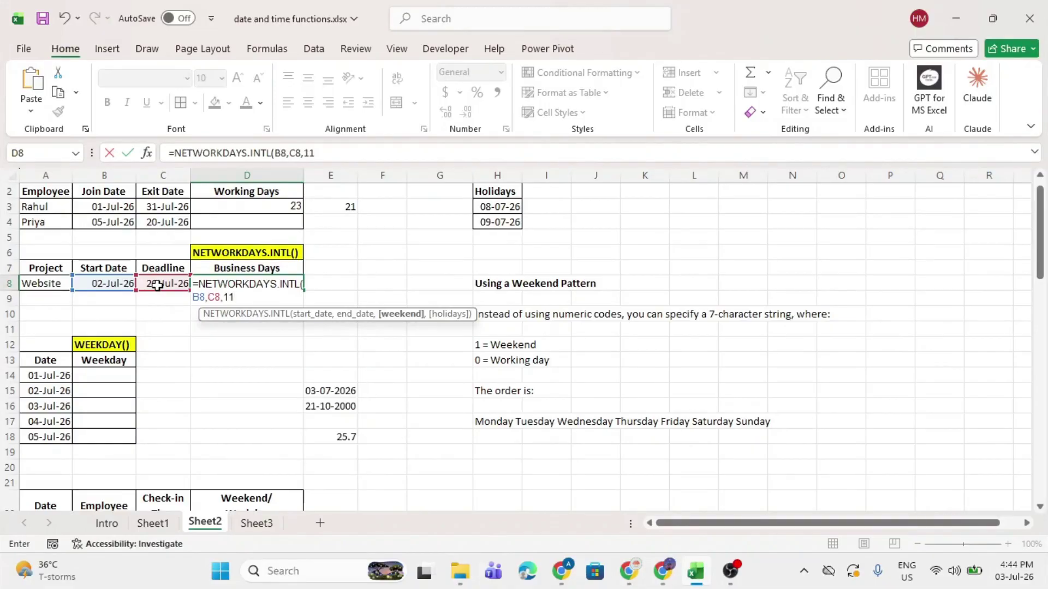
{"action": "key", "text": "Return"}
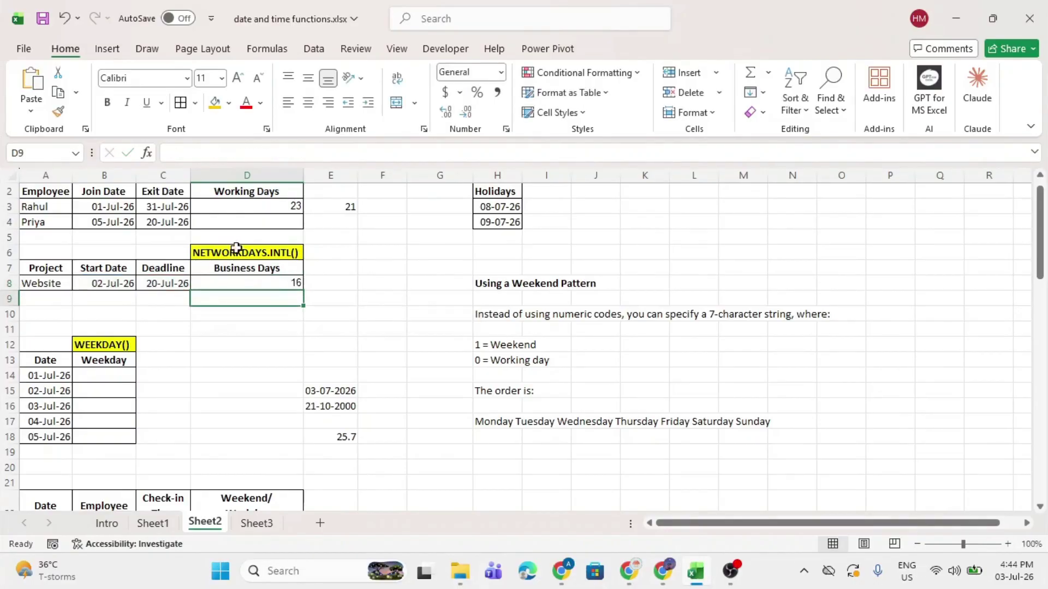
Step: Check the Website project's start date and deadline in B8:C8 against the business-days result in D8
{"action": "left_click", "coordinate": [227, 281]}
{"action": "left_click_drag", "start_coordinate": [125, 282], "coordinate": [151, 282]}
{"action": "left_click", "coordinate": [110, 283]}
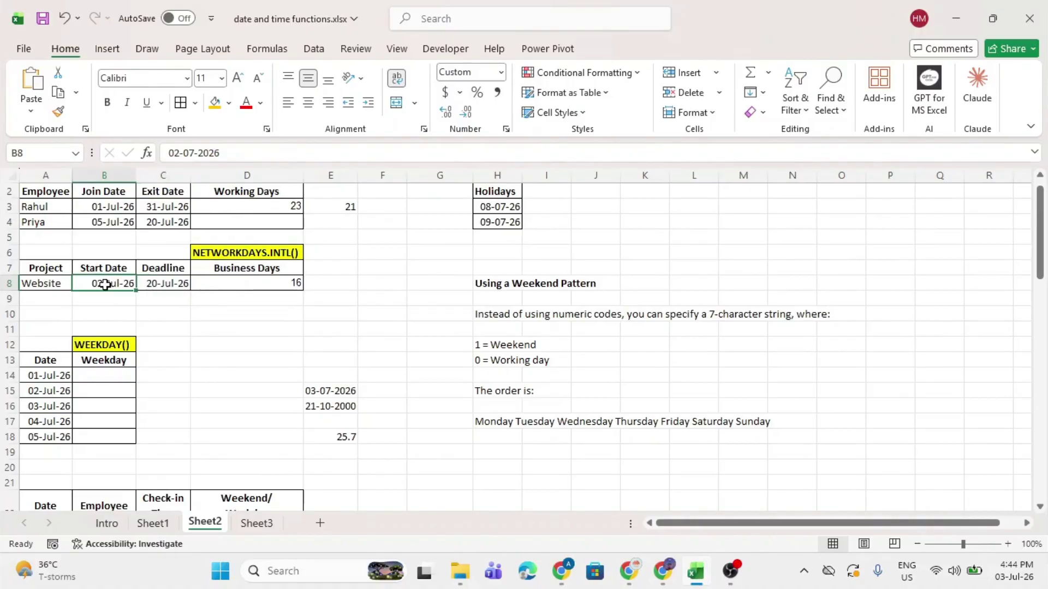
{"action": "left_click", "coordinate": [156, 283]}
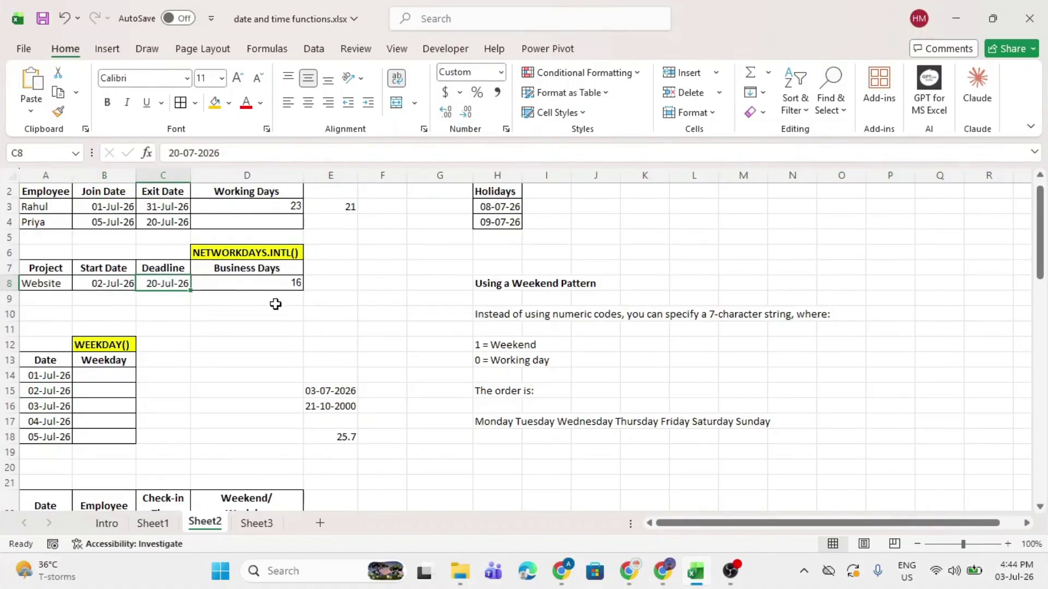
{"action": "left_click", "coordinate": [237, 284]}
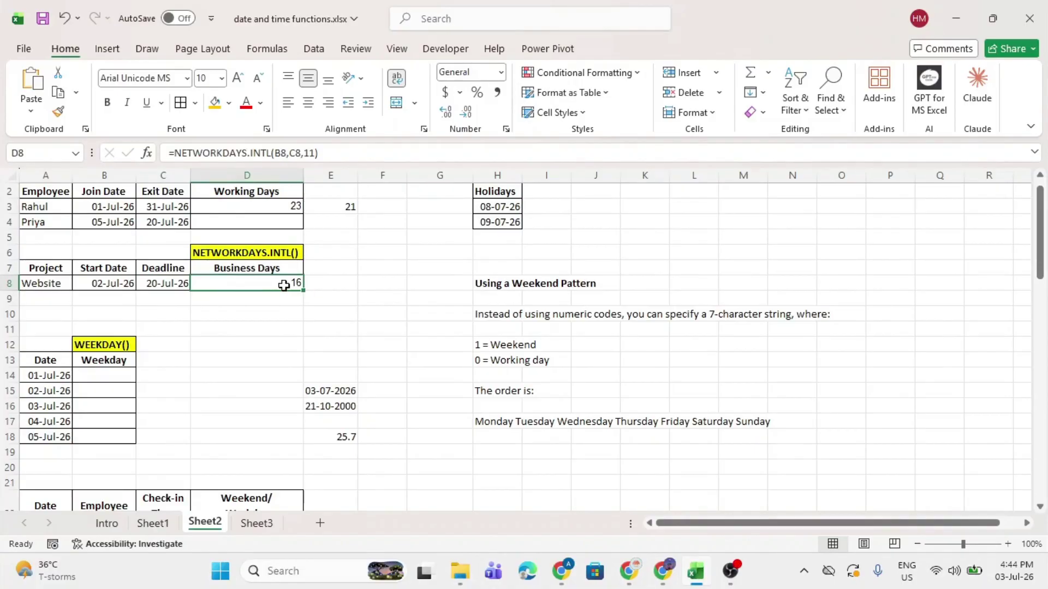
Step: Add the holiday list H3:H4 as the holidays argument of the NETWORKDAYS.INTL formula in D8
{"action": "double_click", "coordinate": [278, 284]}
{"action": "left_click", "coordinate": [232, 298]}
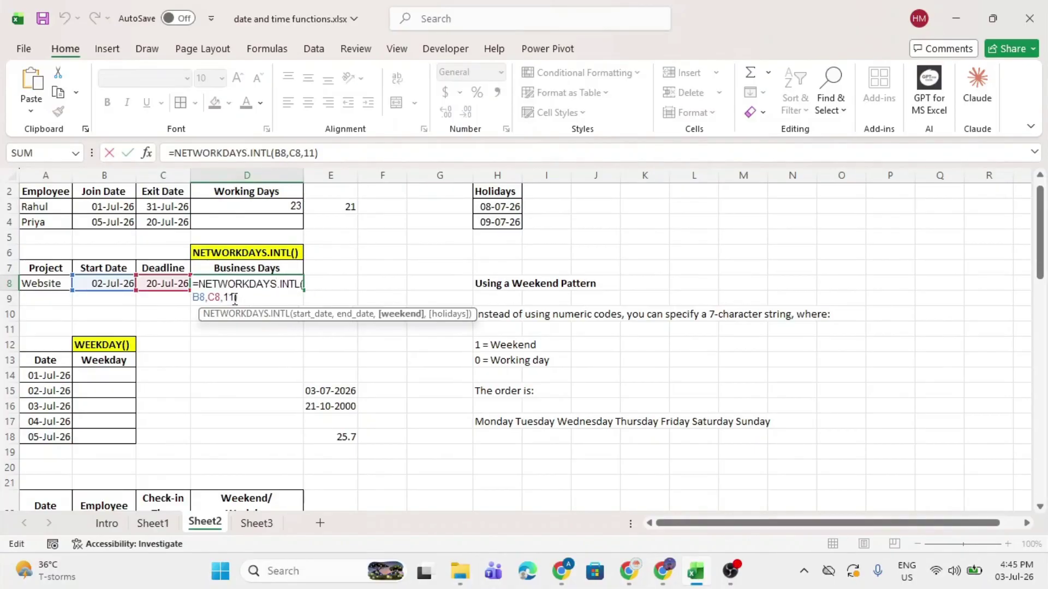
{"action": "type", "text": ","}
{"action": "left_click_drag", "start_coordinate": [487, 205], "coordinate": [489, 217]}
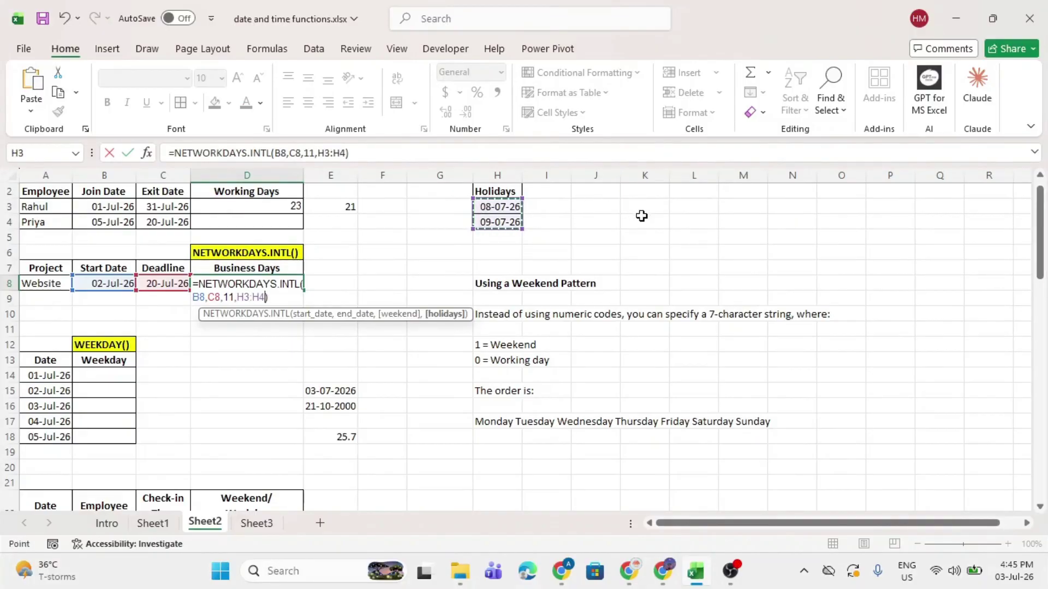
{"action": "key", "text": "Return"}
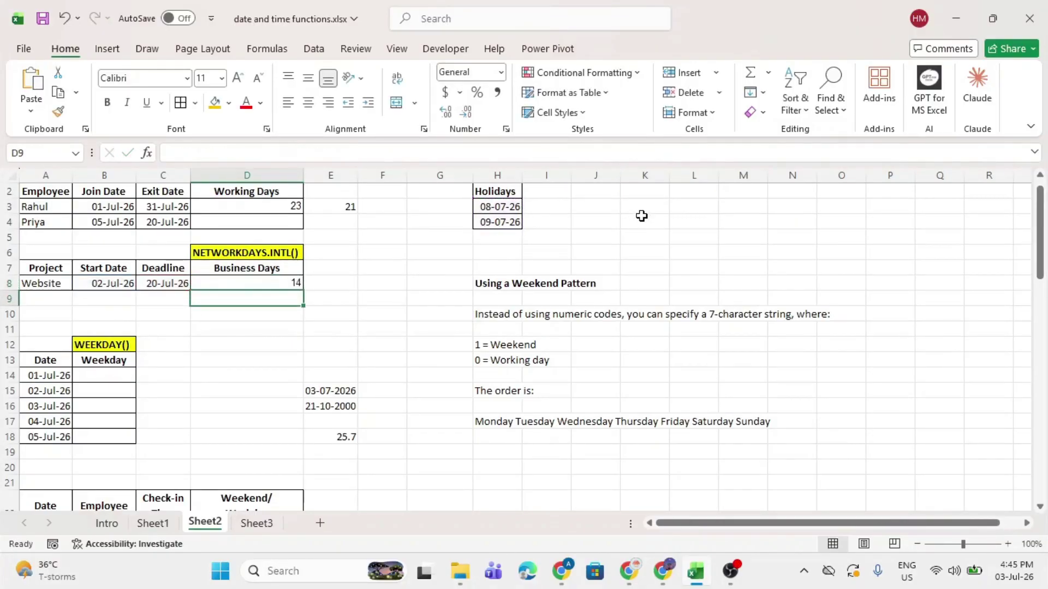
{"action": "left_click", "coordinate": [278, 282]}
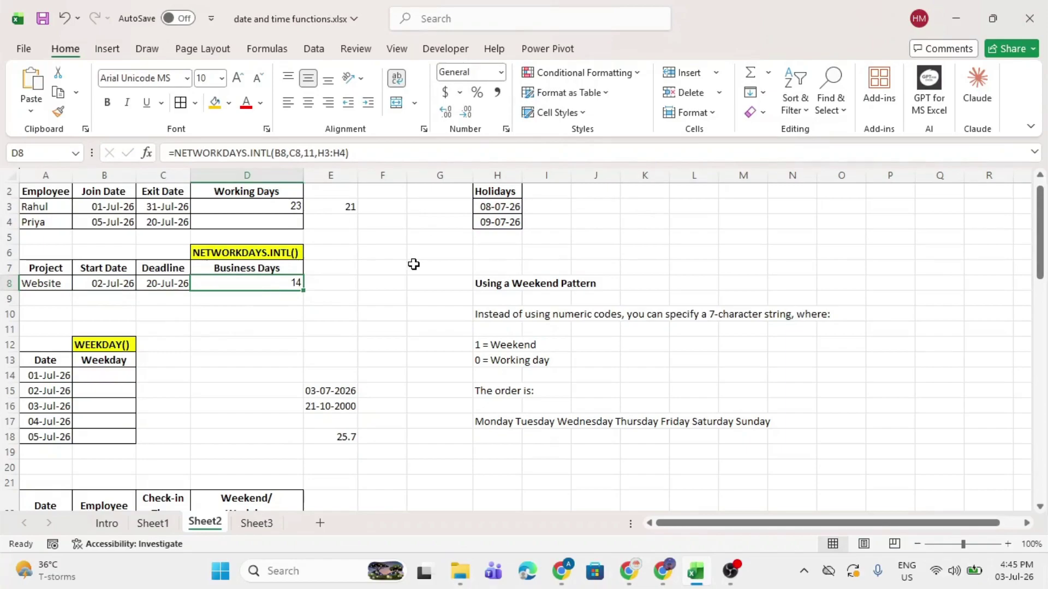
Step: Replace the weekend code 11 in D8's formula with the seven-digit weekend pattern 0000001, entered without quotation marks
{"action": "scroll", "coordinate": [414, 264], "scroll_direction": "down", "scroll_amount": 1}
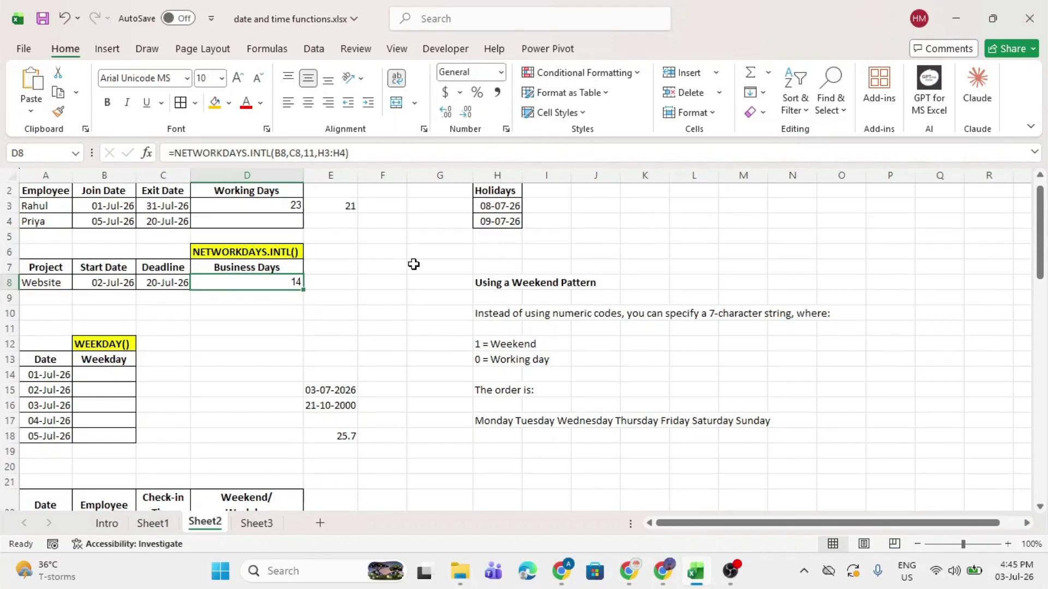
{"action": "scroll", "coordinate": [413, 264], "scroll_direction": "down", "scroll_amount": 1}
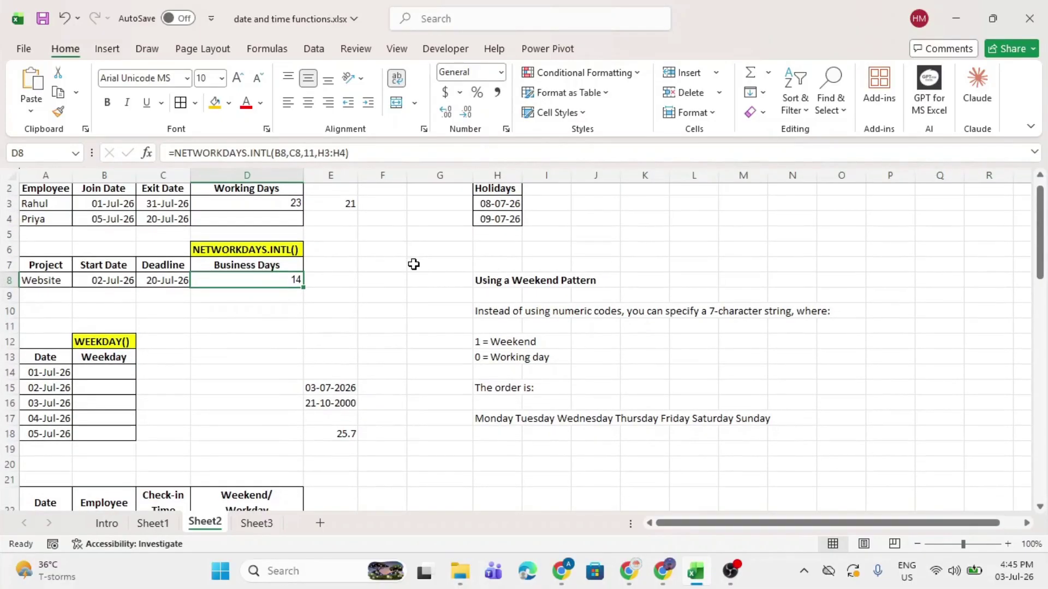
{"action": "scroll", "coordinate": [414, 264], "scroll_direction": "up", "scroll_amount": 1}
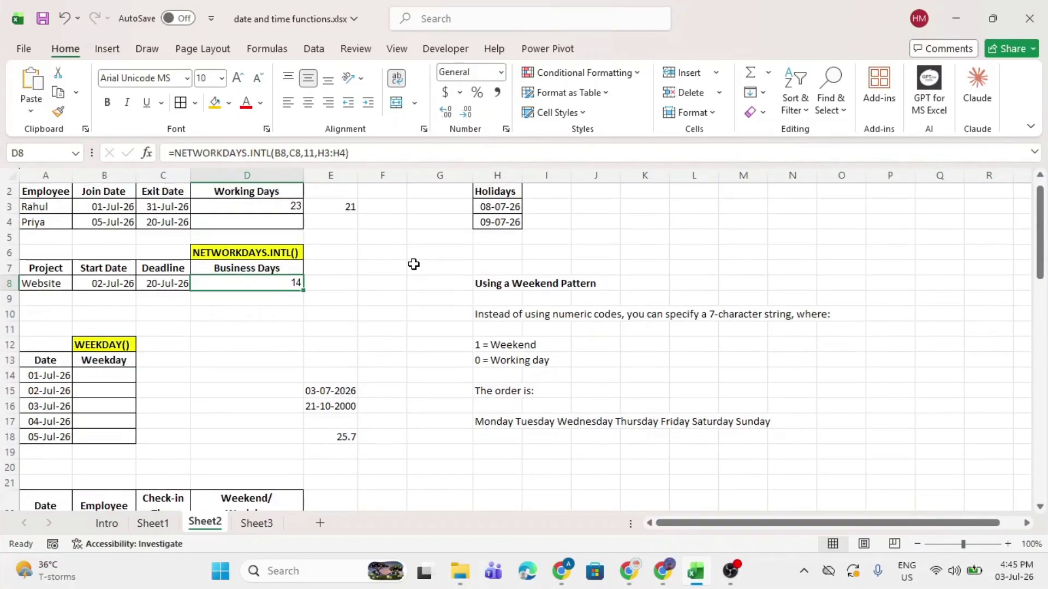
{"action": "double_click", "coordinate": [286, 284]}
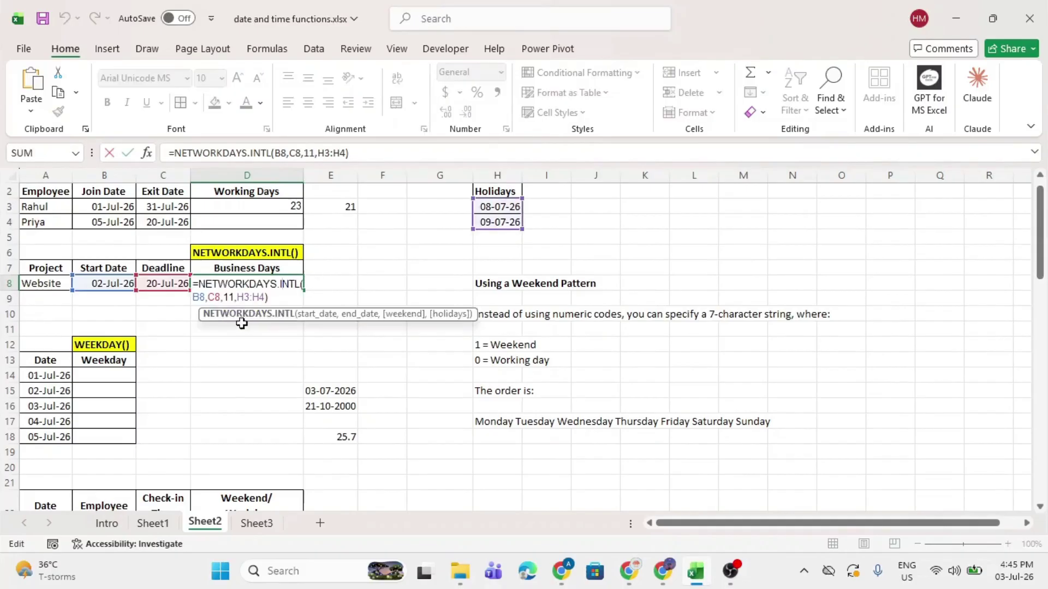
{"action": "left_click", "coordinate": [238, 298]}
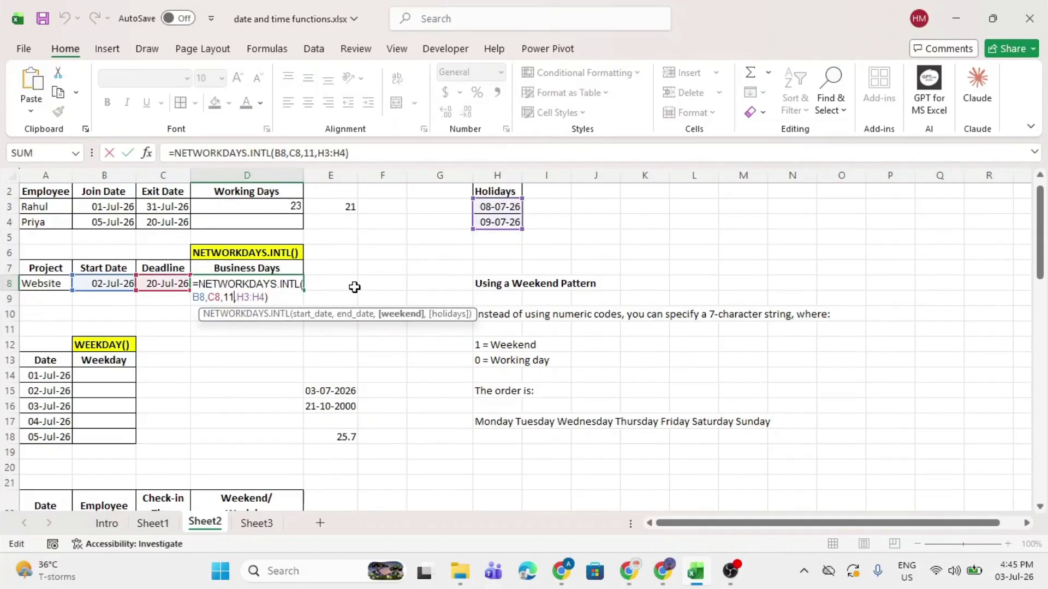
{"action": "key", "text": "BackSpace"}
{"action": "key", "text": "BackSpace"}
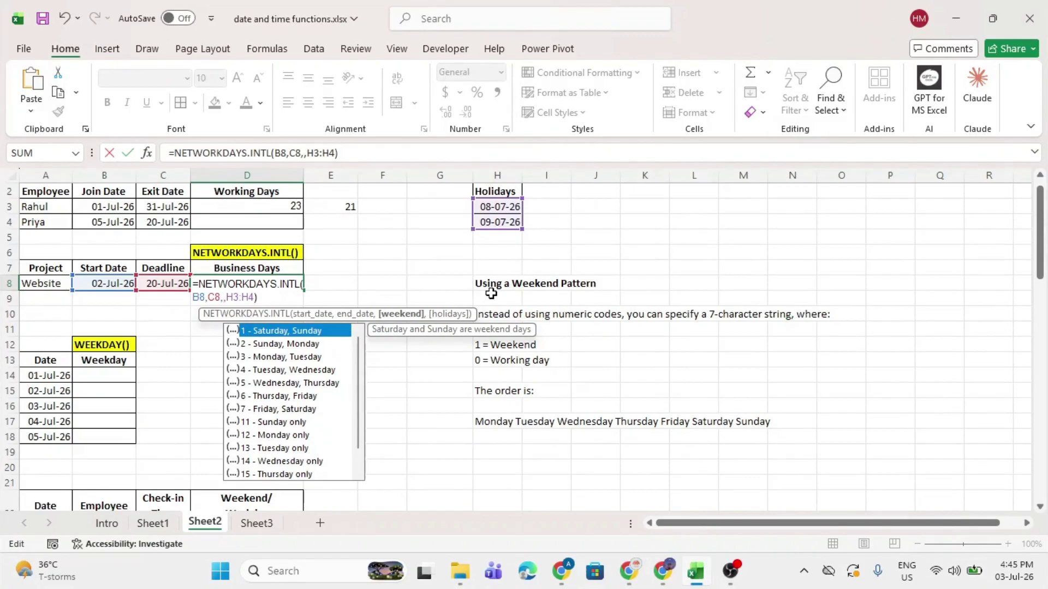
{"action": "type", "text": "00"}
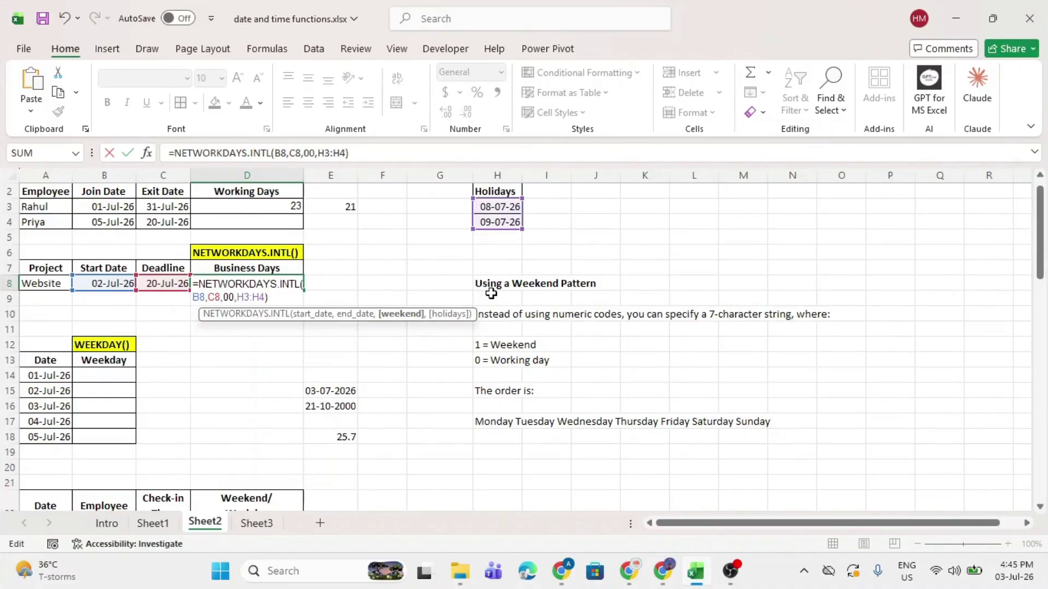
{"action": "type", "text": "000"}
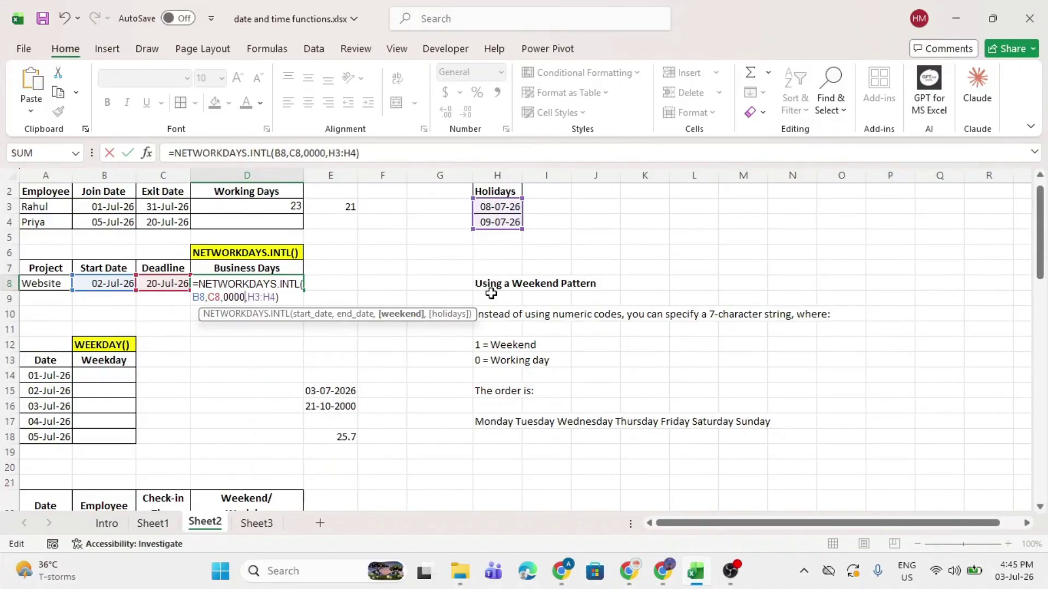
{"action": "type", "text": "0"}
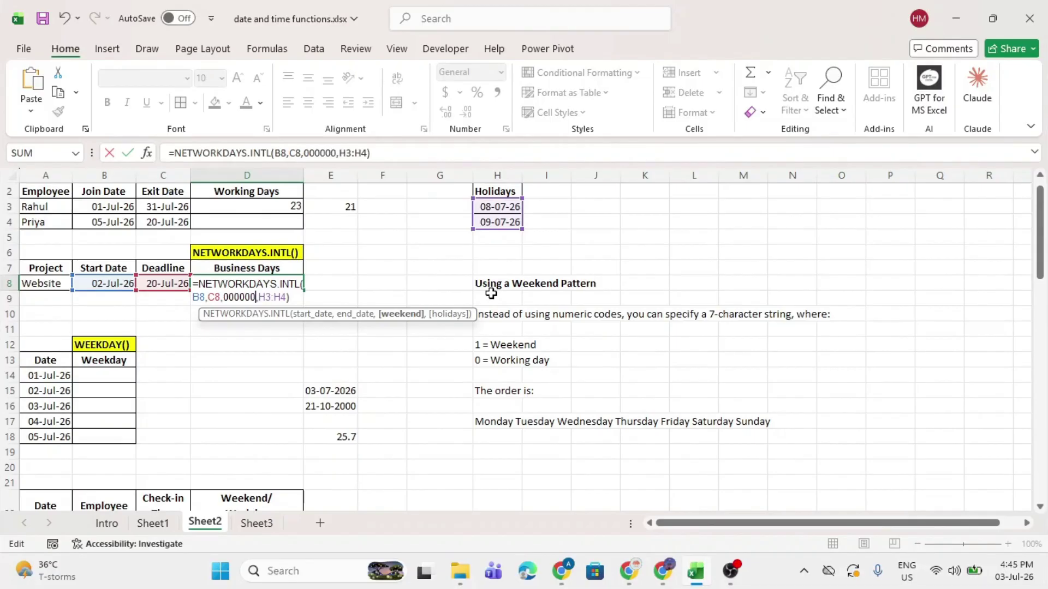
{"action": "type", "text": "1"}
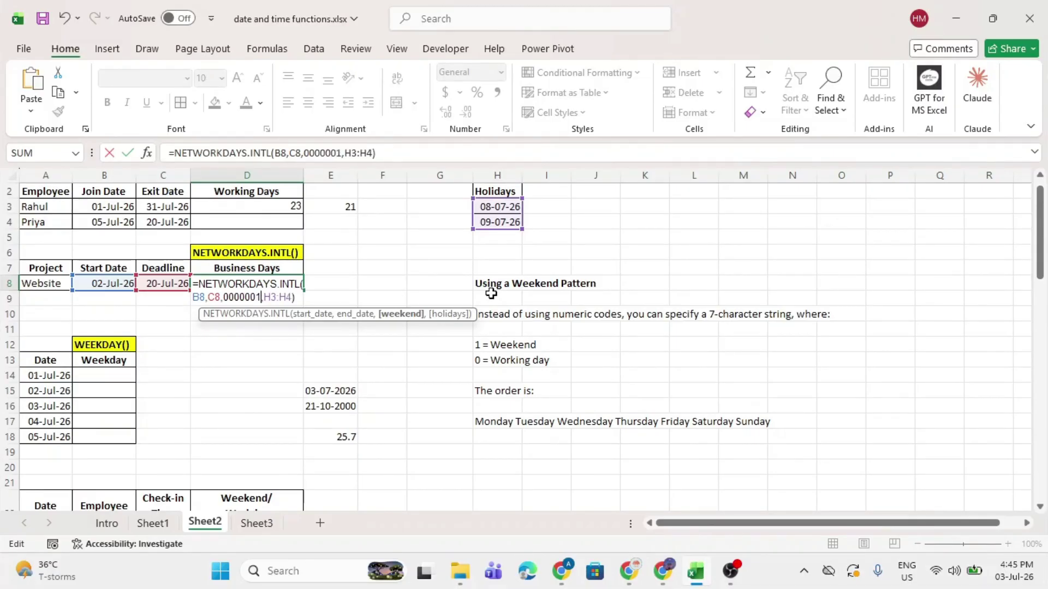
{"action": "key", "text": "Return"}
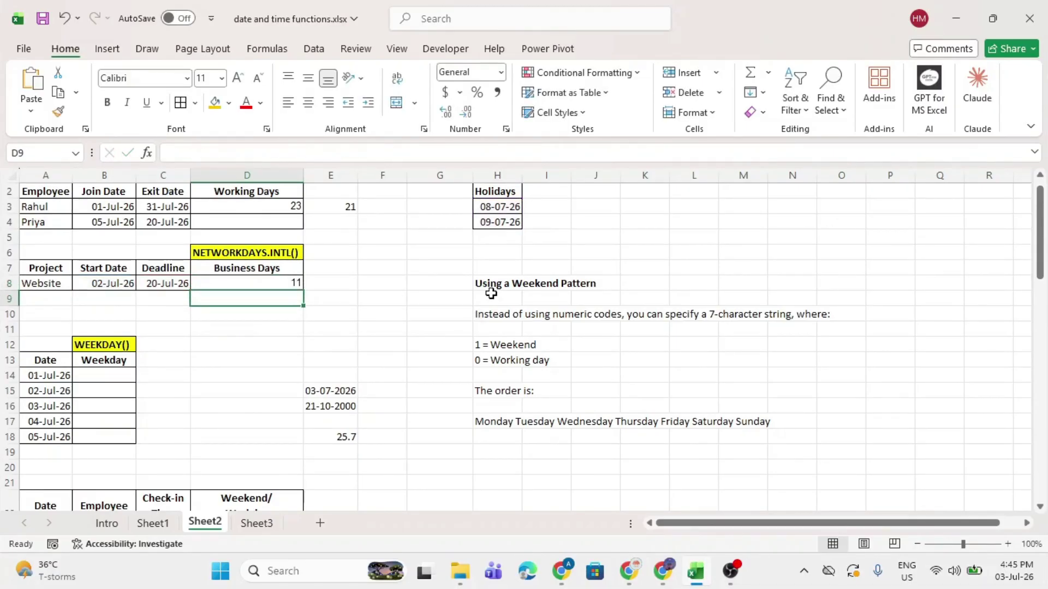
Step: Undo and redo the weekend-pattern change in D8 to compare the two formula versions
{"action": "left_click", "coordinate": [226, 283]}
{"action": "key", "text": "ctrl+z"}
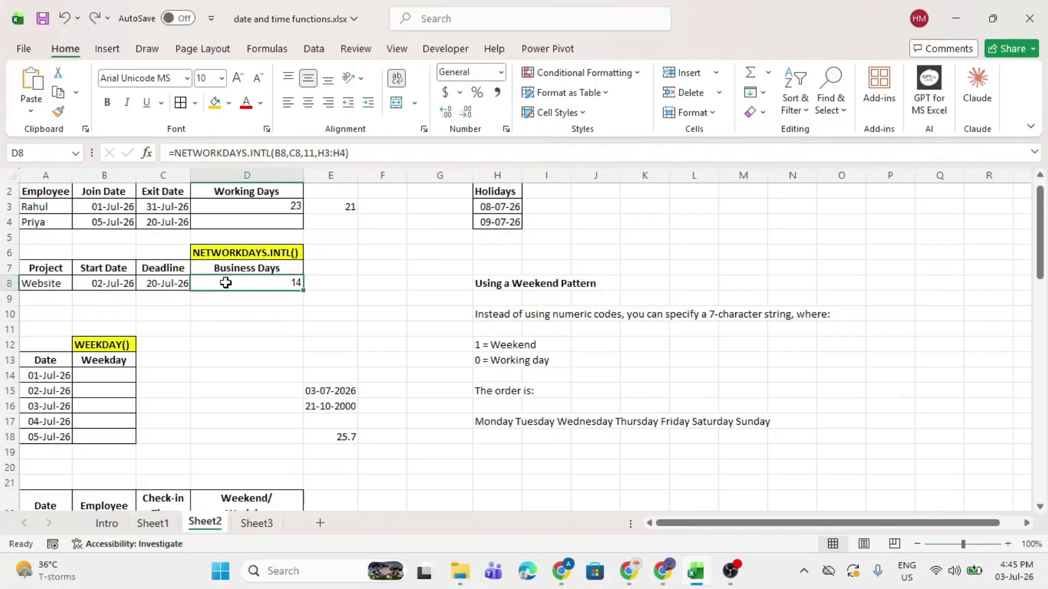
{"action": "key", "text": "ctrl+y"}
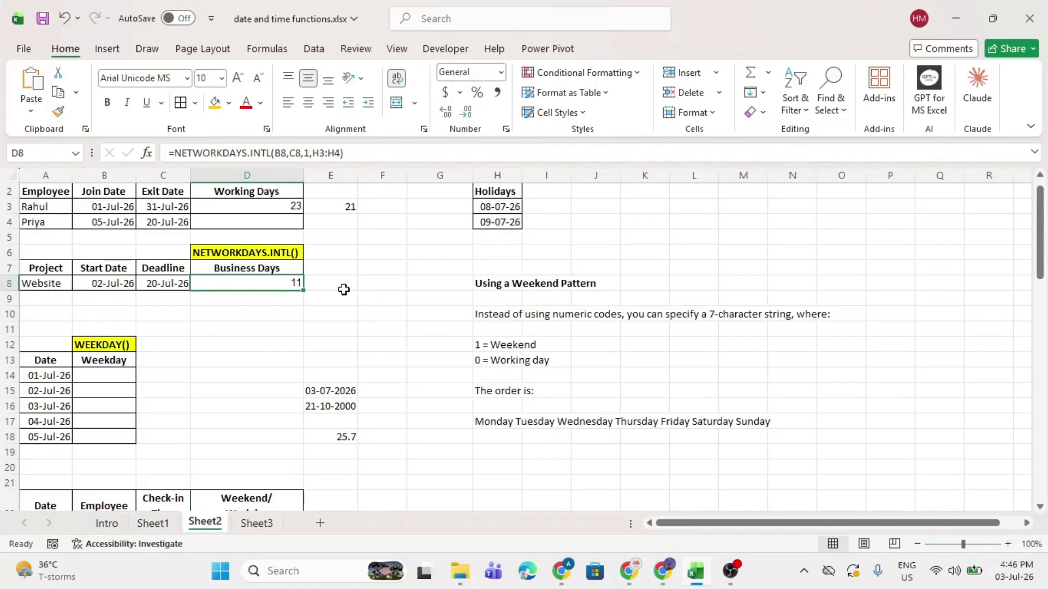
Step: Change the weekend argument in D8's NETWORKDAYS.INTL formula to the quoted seven-digit pattern "0000001"
{"action": "double_click", "coordinate": [272, 287]}
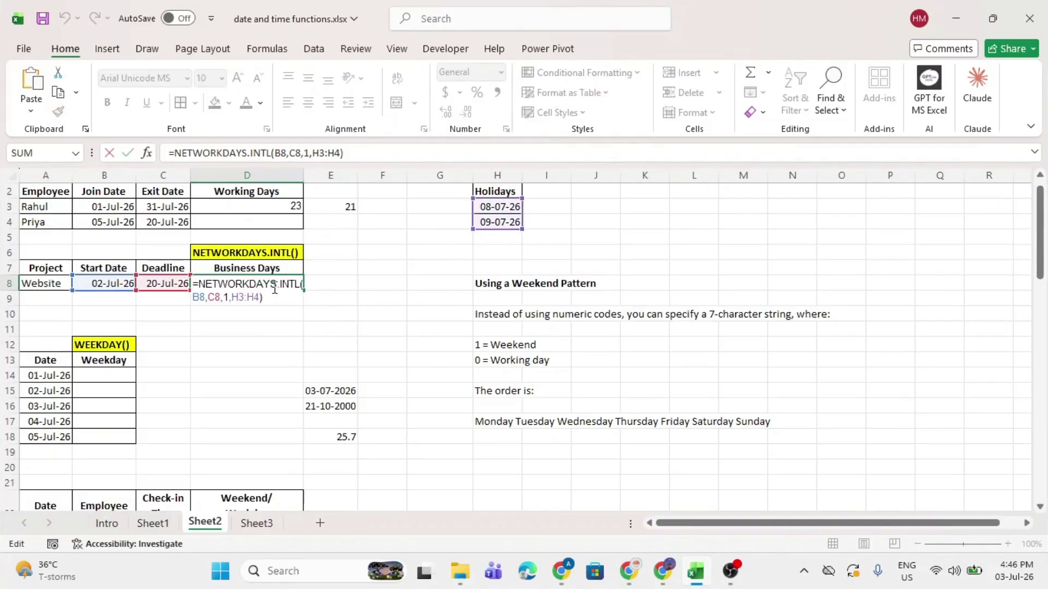
{"action": "left_click", "coordinate": [224, 299]}
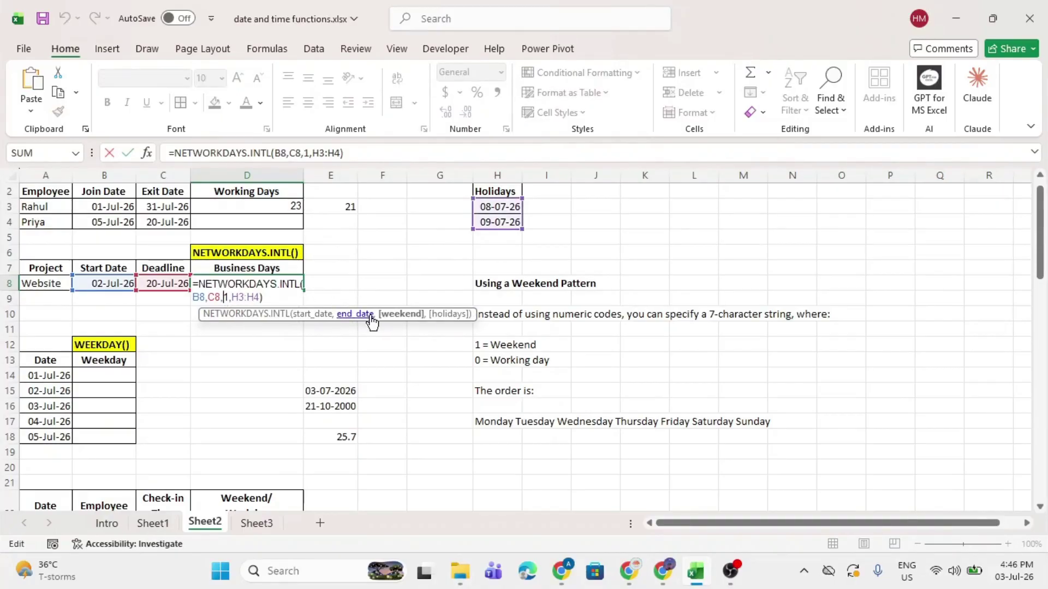
{"action": "type", "text": "\""}
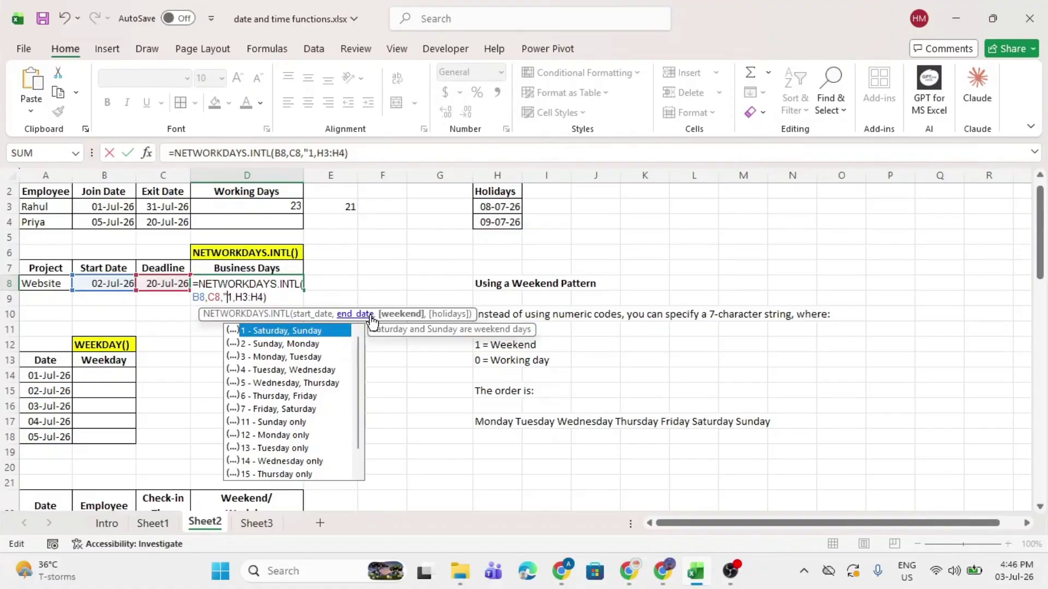
{"action": "left_click", "coordinate": [234, 298]}
{"action": "type", "text": "\""}
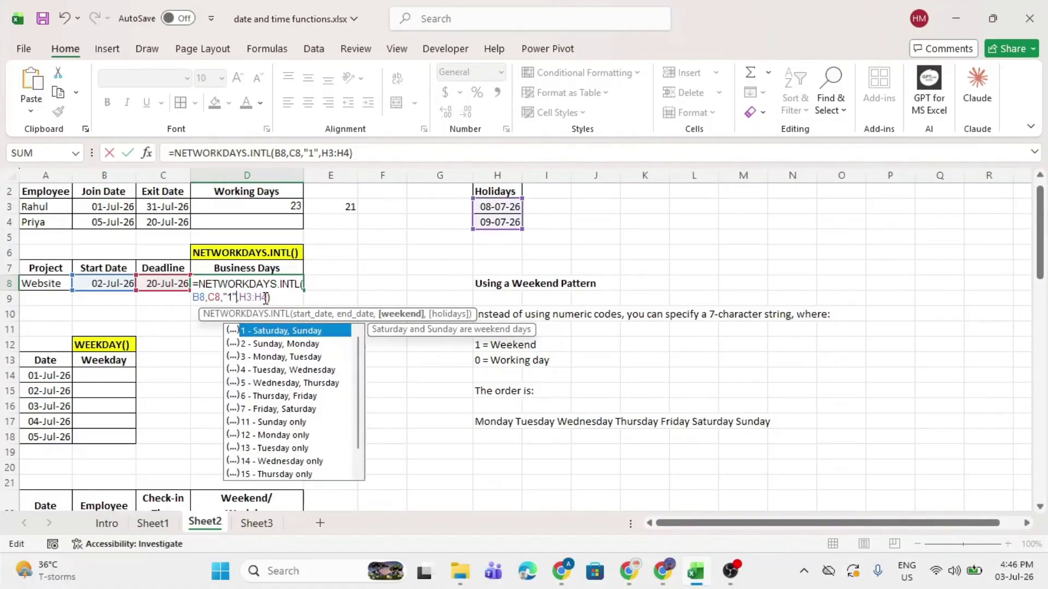
{"action": "left_click", "coordinate": [229, 298]}
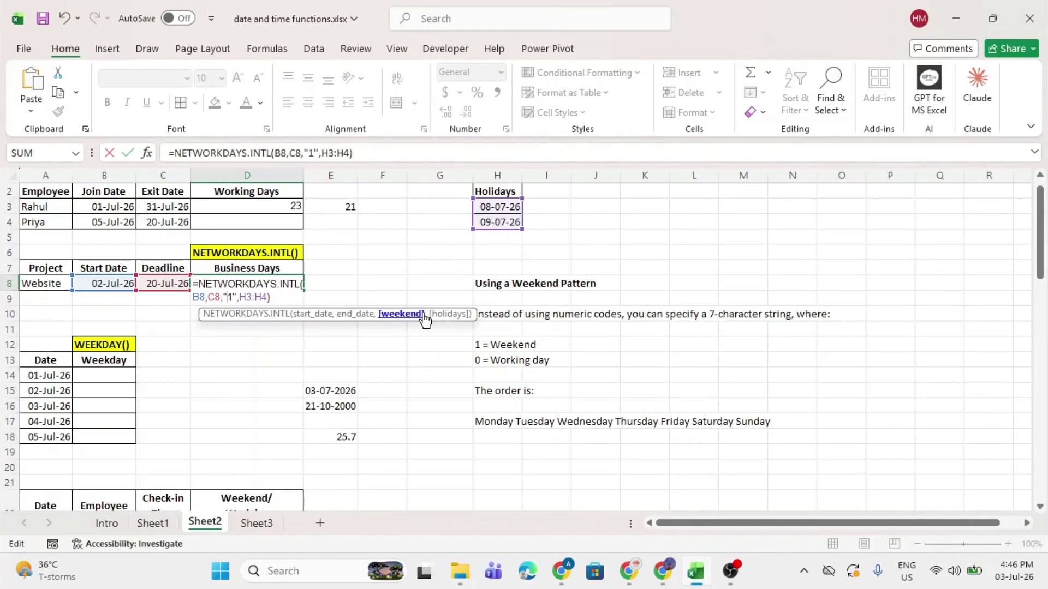
{"action": "type", "text": "000000"}
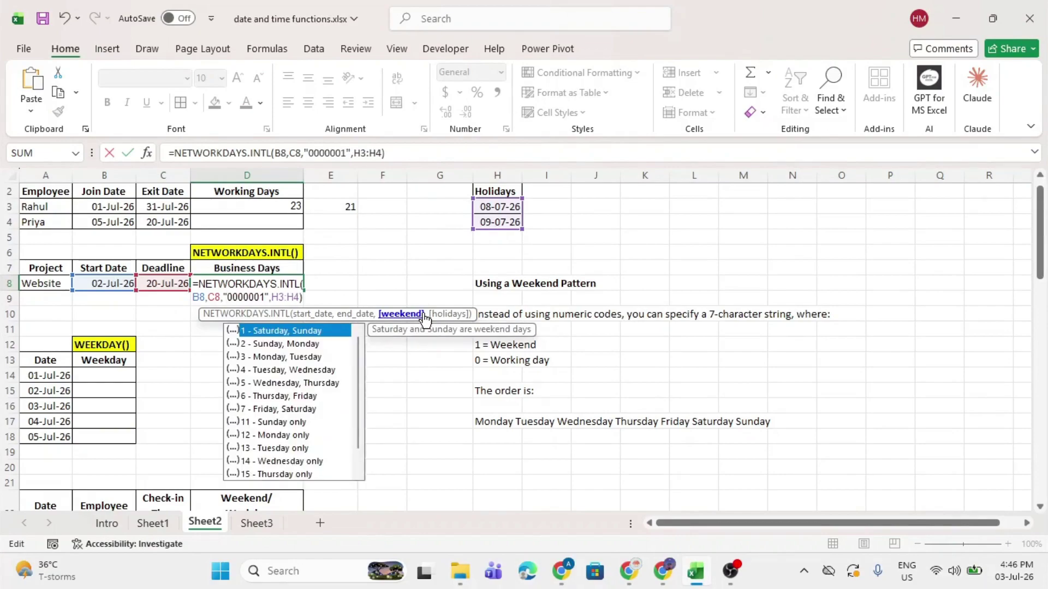
{"action": "key", "text": "Return"}
{"action": "left_click", "coordinate": [300, 280]}
Step: Start a NETWORKDAYS.INTL formula in E8 with B8 as the start date and C8 as the end date
{"action": "left_click", "coordinate": [346, 283]}
{"action": "type", "text": "=netw"}
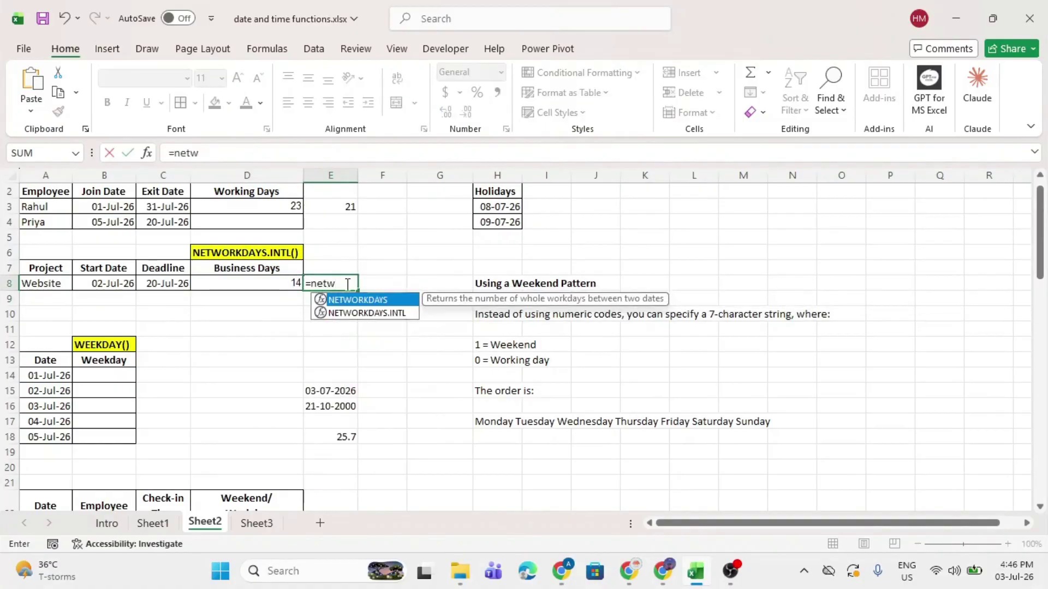
{"action": "key", "text": "Down"}
{"action": "key", "text": "Tab"}
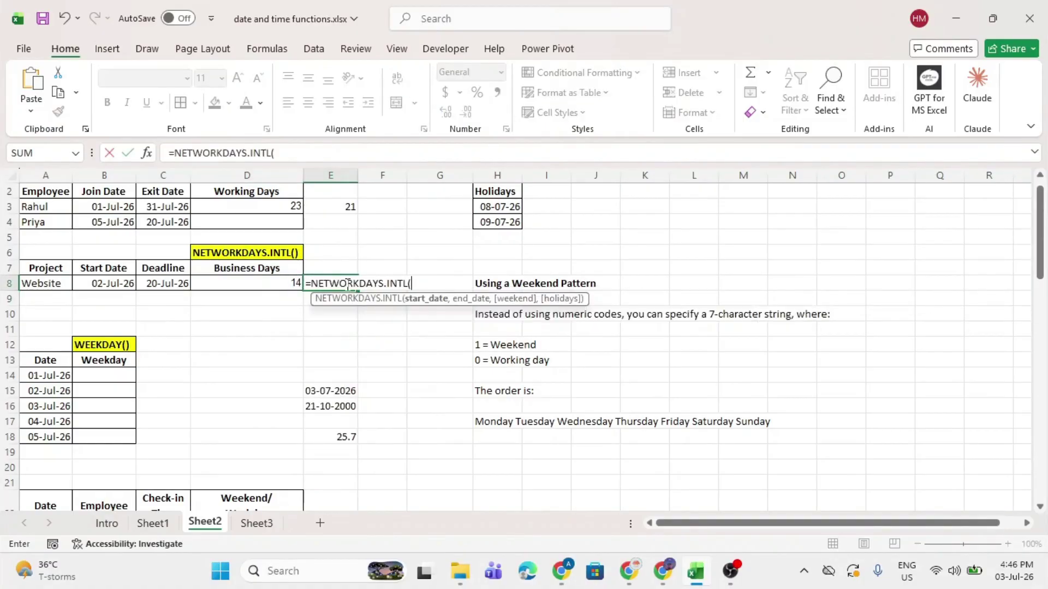
{"action": "left_click", "coordinate": [101, 285]}
{"action": "type", "text": ","}
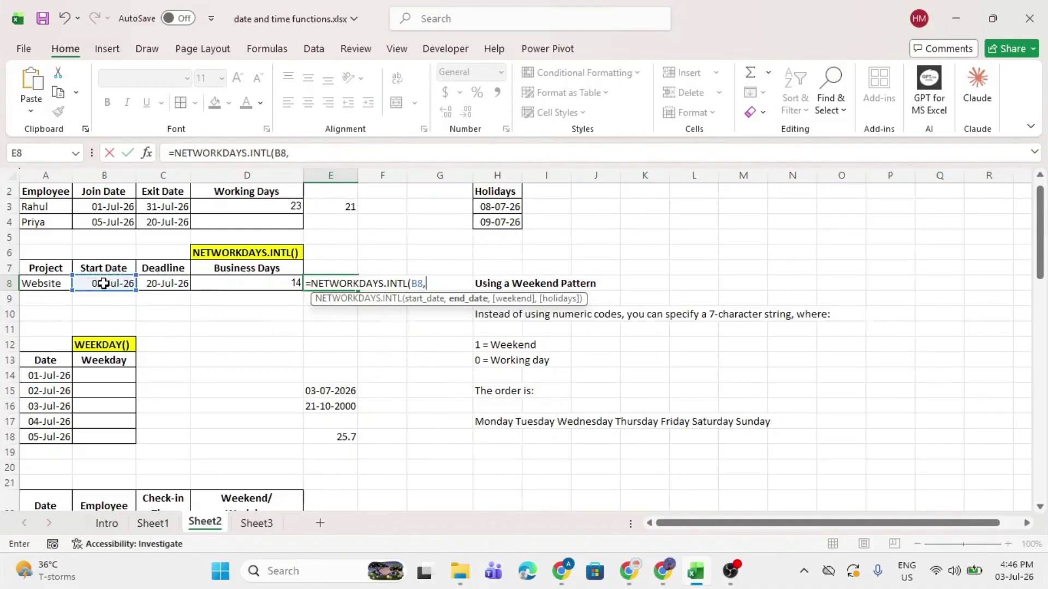
{"action": "left_click", "coordinate": [174, 288]}
{"action": "type", "text": ",,"}
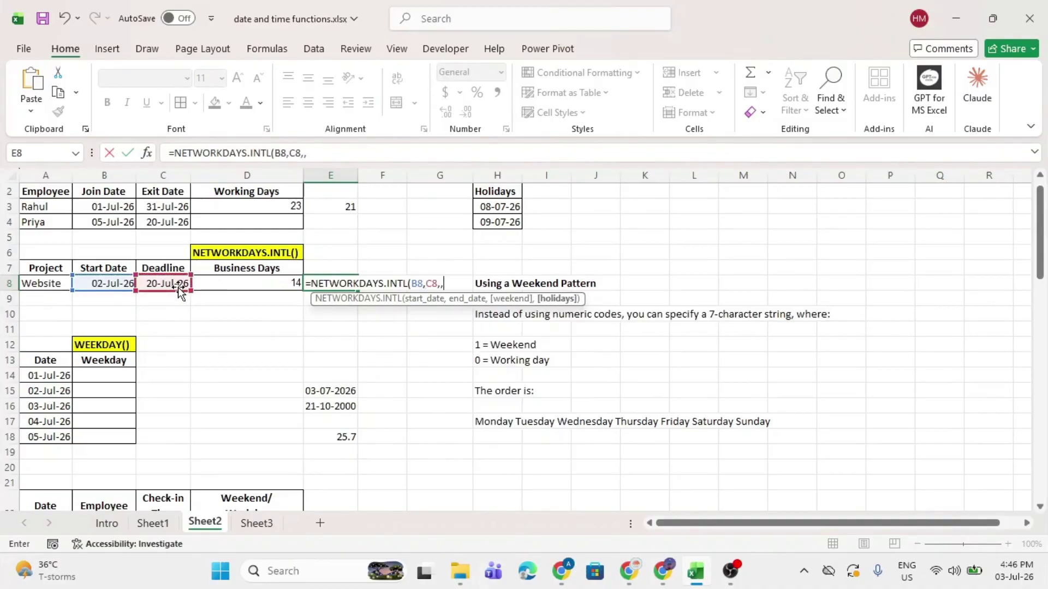
{"action": "key", "text": "BackSpace"}
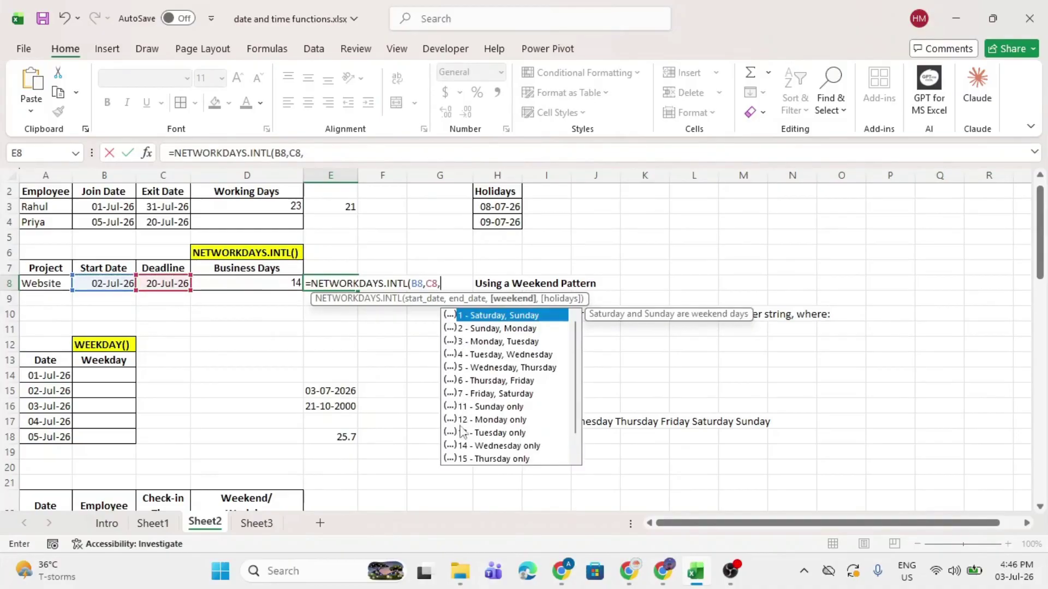
Step: Complete the E8 formula with weekend code 11 (Sunday only) and H3:H4 as the holidays
{"action": "left_click", "coordinate": [472, 407]}
{"action": "double_click", "coordinate": [471, 407]}
{"action": "type", "text": ","}
{"action": "left_click_drag", "start_coordinate": [512, 207], "coordinate": [514, 221]}
{"action": "key", "text": "Return"}
{"action": "left_click", "coordinate": [343, 285]}
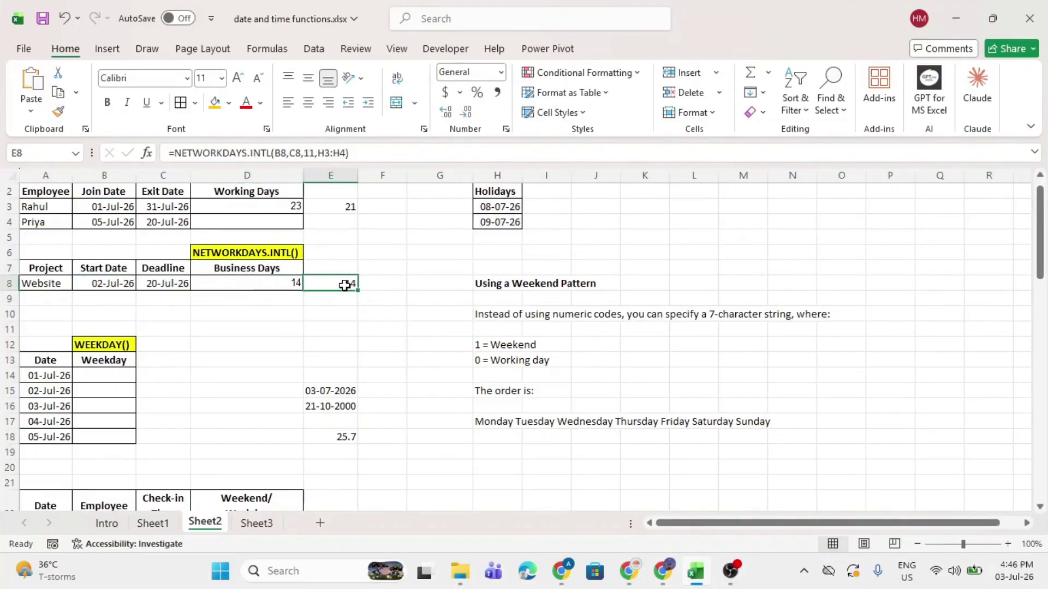
Step: Change the weekend pattern in D8's formula to "0000100" so that only Friday counts as weekend
{"action": "double_click", "coordinate": [293, 283]}
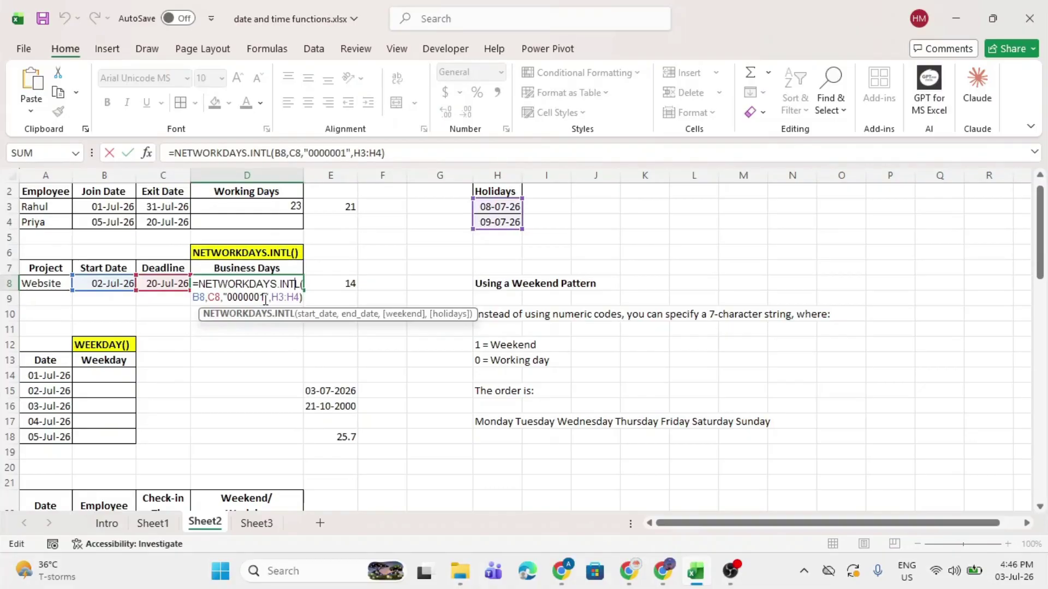
{"action": "left_click", "coordinate": [265, 299]}
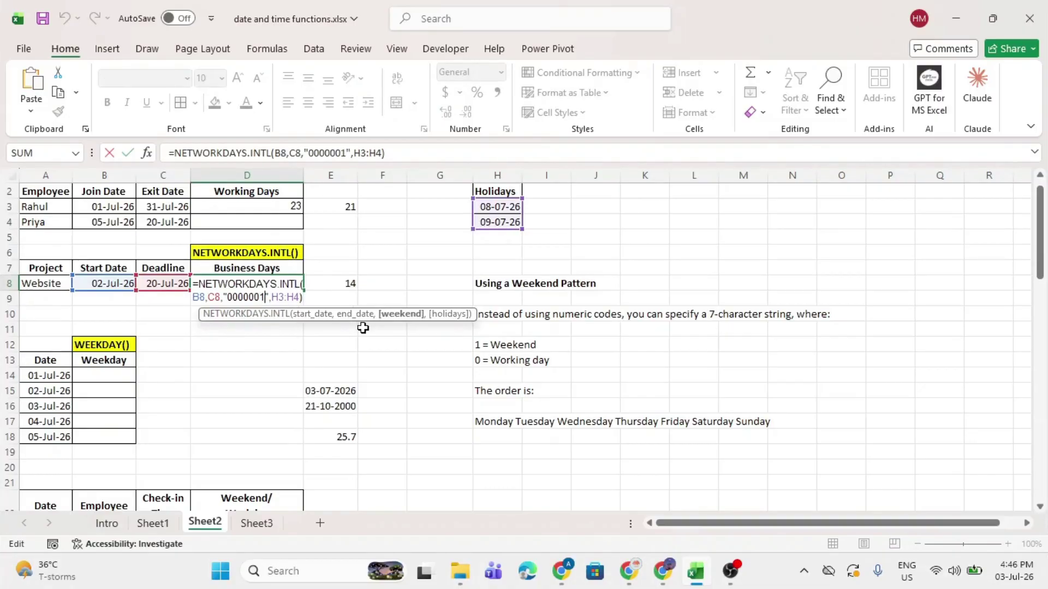
{"action": "key", "text": "BackSpace"}
{"action": "type", "text": "0"}
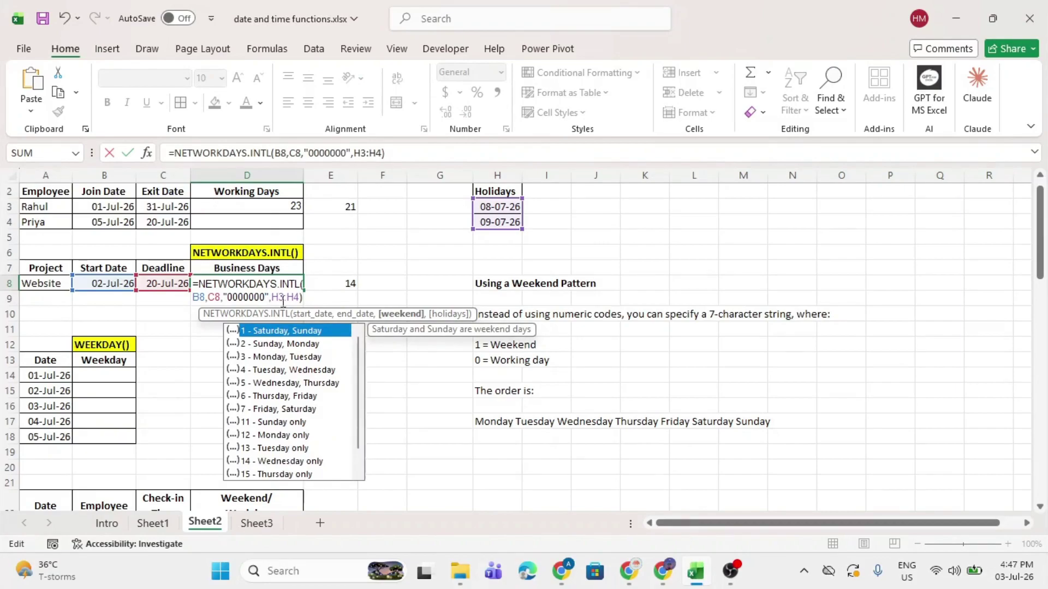
{"action": "key", "text": "Left"}
{"action": "key", "text": "Left"}
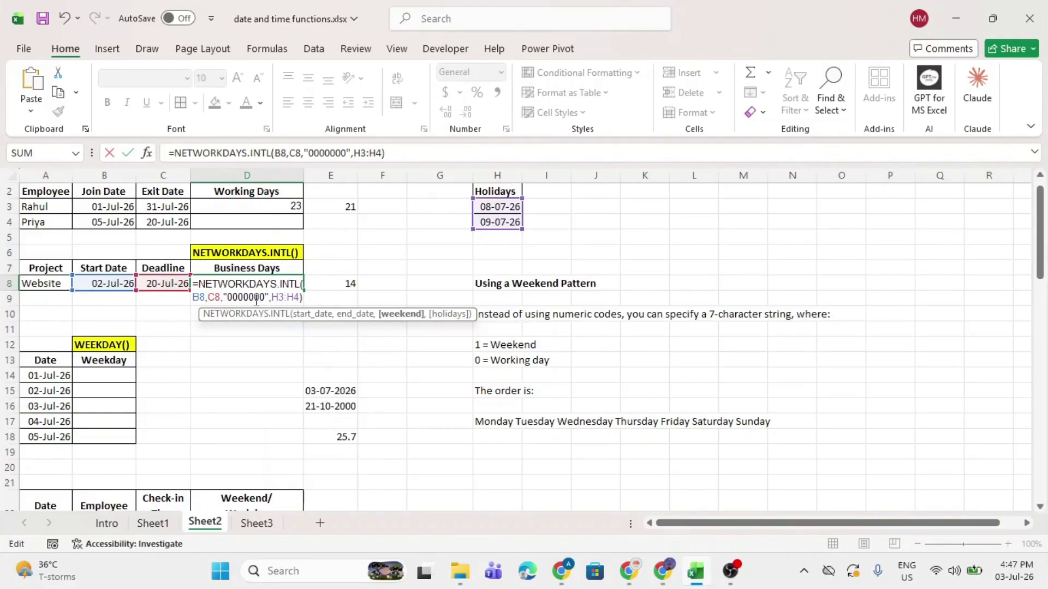
{"action": "key", "text": "BackSpace"}
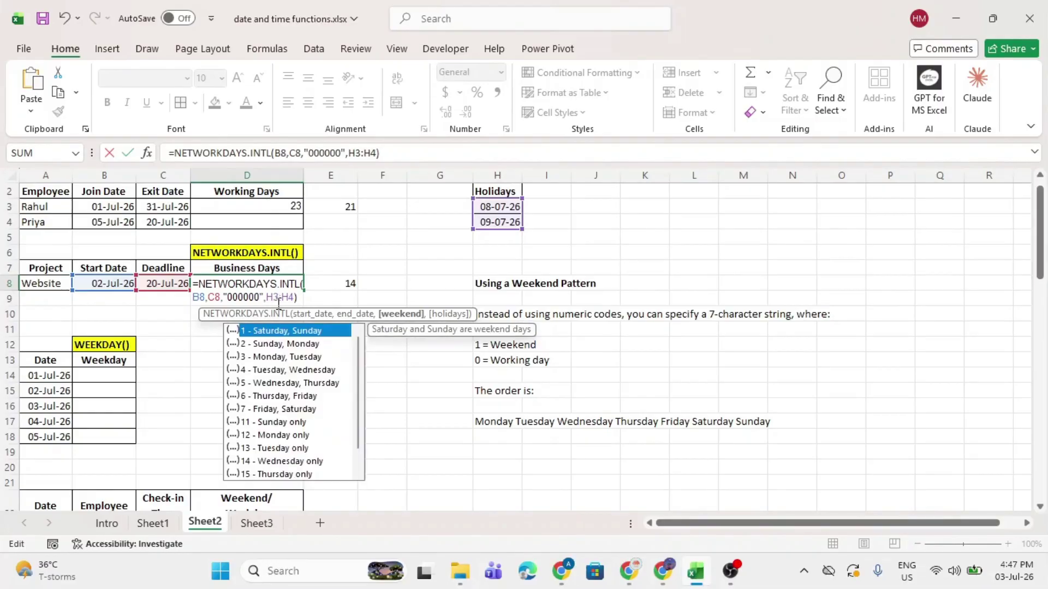
{"action": "type", "text": "1"}
{"action": "left_click", "coordinate": [278, 304]}
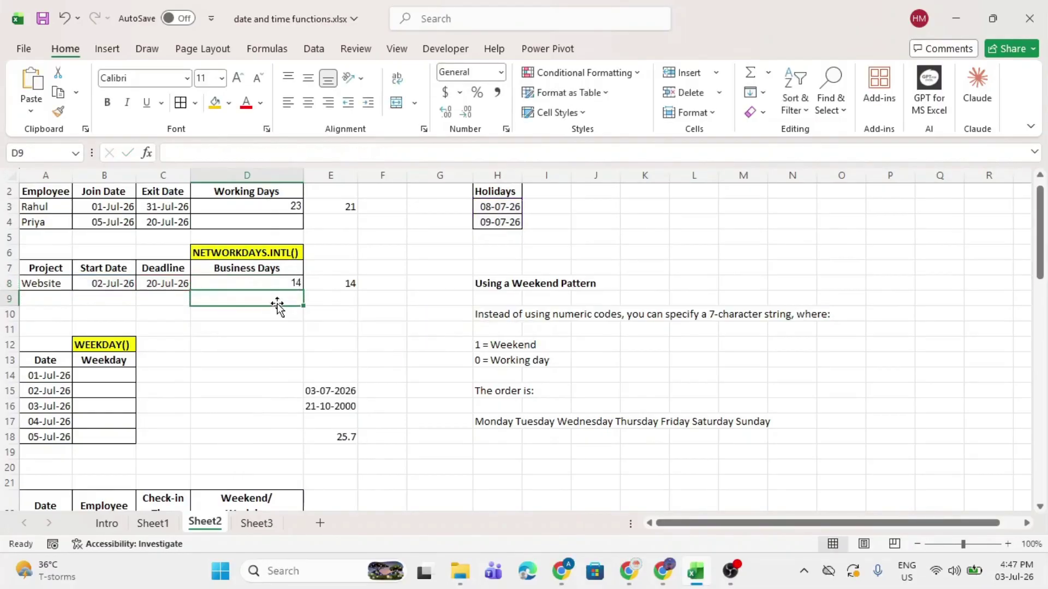
Step: Mark Thursday as weekend too by changing the pattern in D8's formula to "0001100"
{"action": "left_click", "coordinate": [278, 286]}
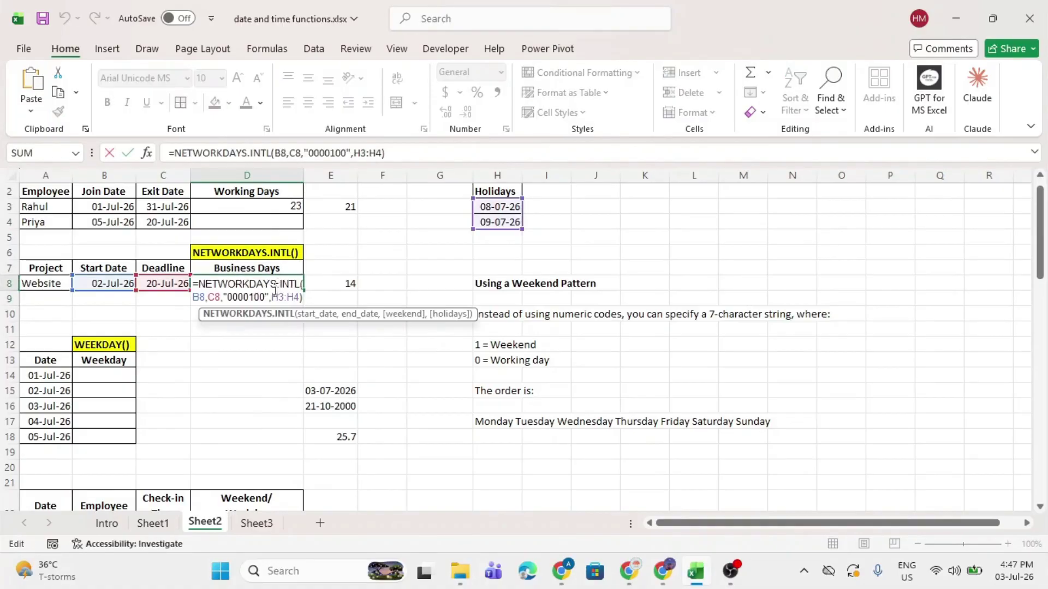
{"action": "left_click", "coordinate": [248, 297]}
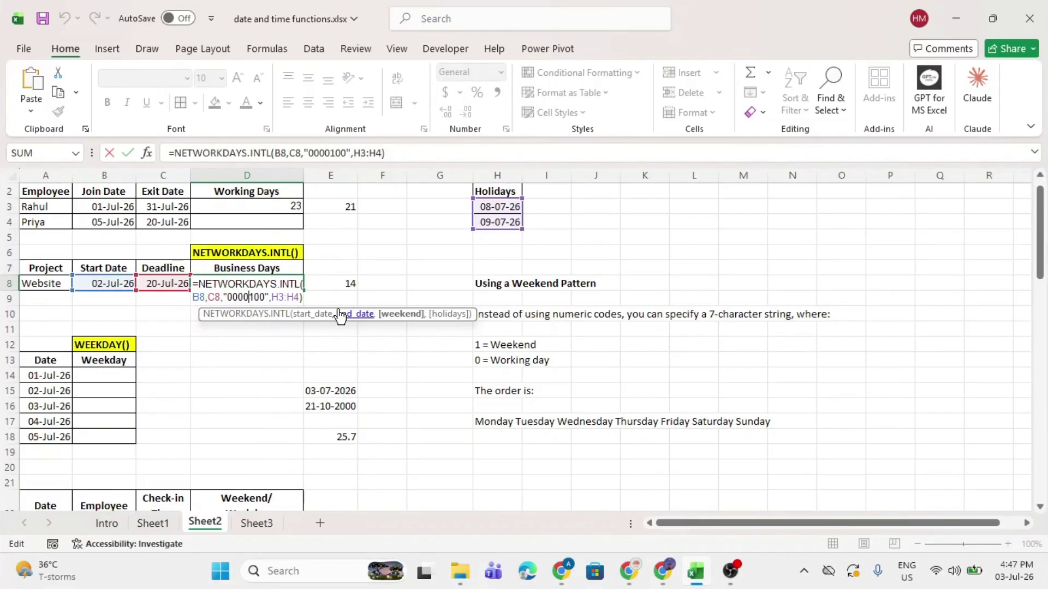
{"action": "key", "text": "BackSpace"}
{"action": "type", "text": "1"}
{"action": "key", "text": "Return"}
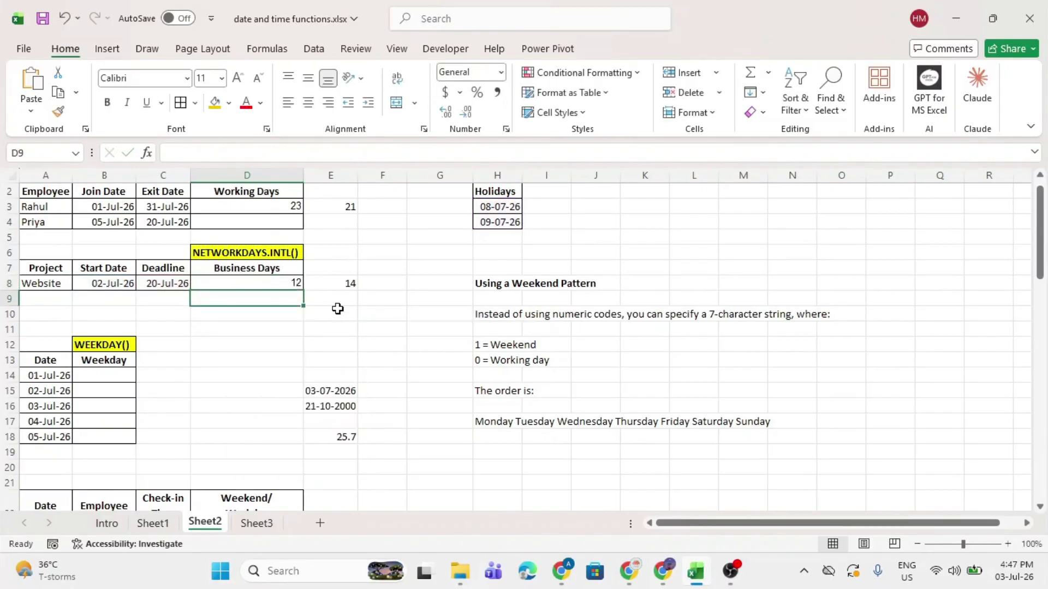
{"action": "left_click", "coordinate": [271, 278]}
Step: Replace the weekend code in E8's NETWORKDAYS.INTL formula with 6 (Thursday, Friday)
{"action": "left_click", "coordinate": [325, 280]}
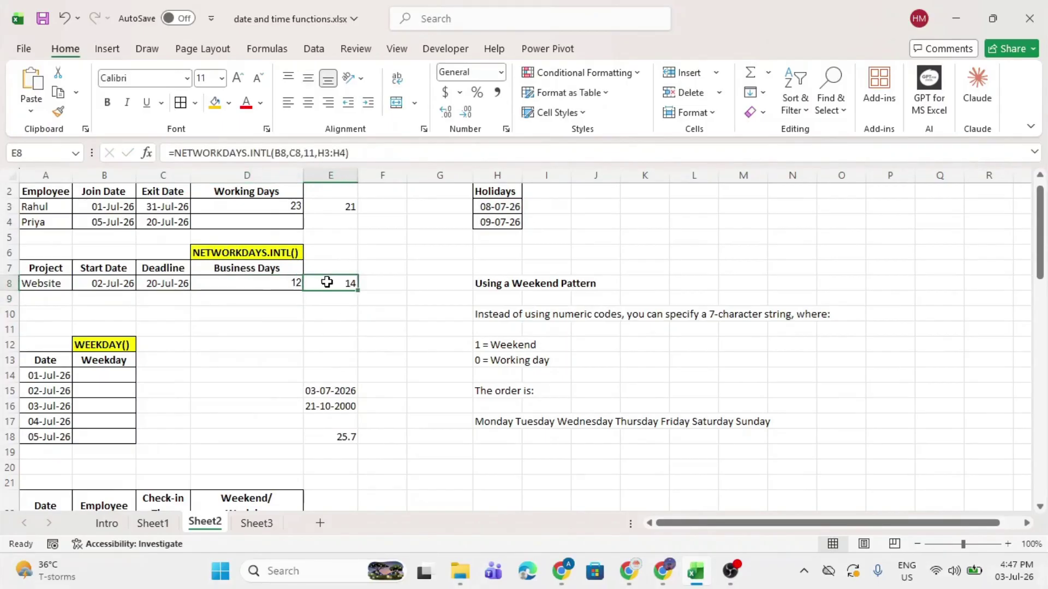
{"action": "double_click", "coordinate": [328, 282]}
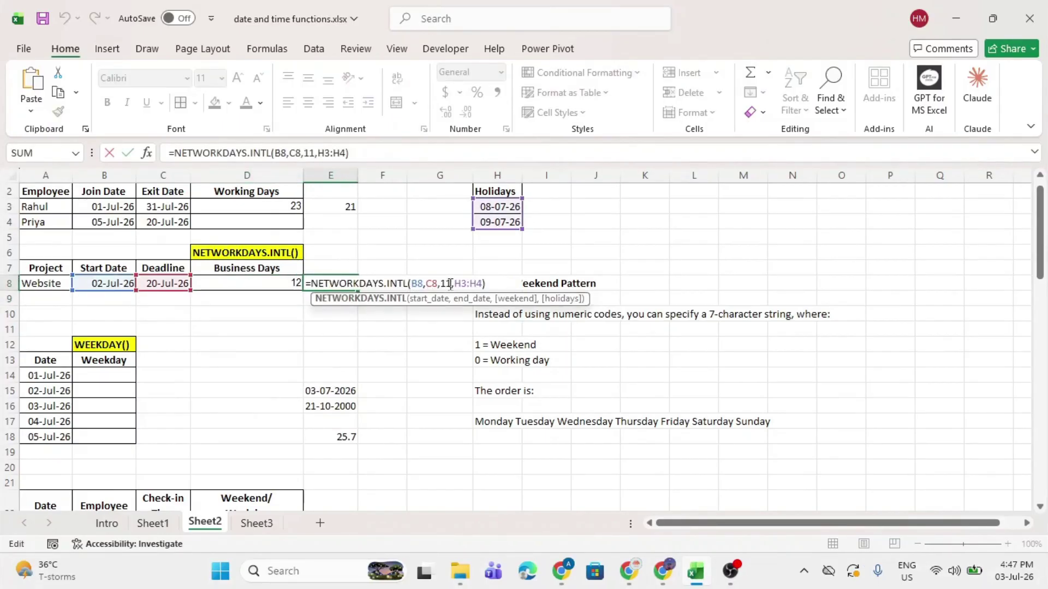
{"action": "left_click", "coordinate": [452, 283]}
{"action": "key", "text": "BackSpace"}
{"action": "key", "text": "BackSpace"}
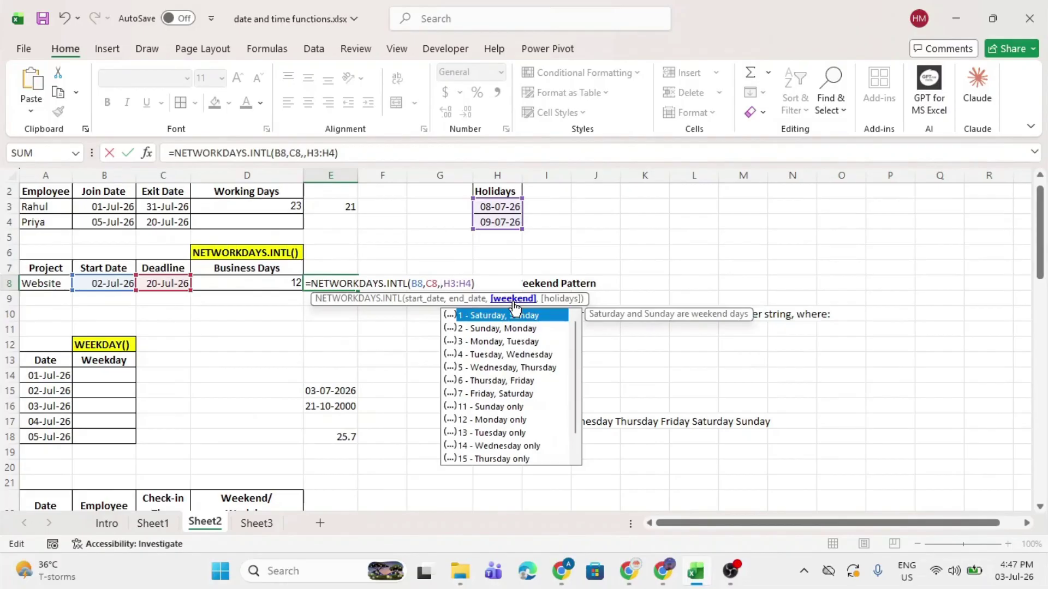
{"action": "left_click", "coordinate": [498, 382]}
{"action": "double_click", "coordinate": [499, 382]}
{"action": "key", "text": "Return"}
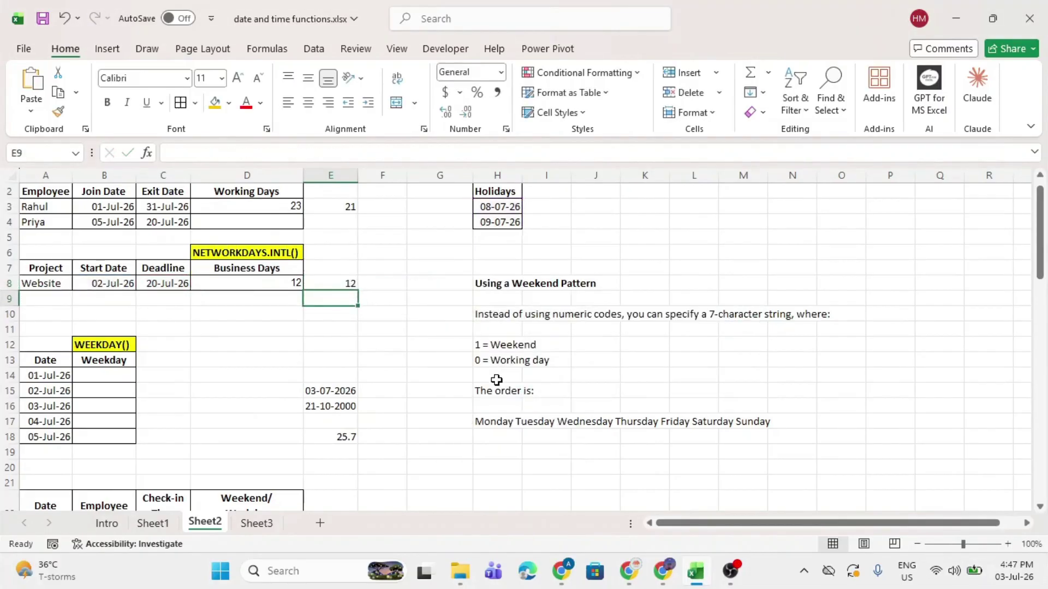
Step: Compare the business-day results in D8 and E8 and examine the weekend pattern in D8's formula
{"action": "left_click", "coordinate": [297, 281]}
{"action": "left_click_drag", "start_coordinate": [297, 281], "coordinate": [327, 281]}
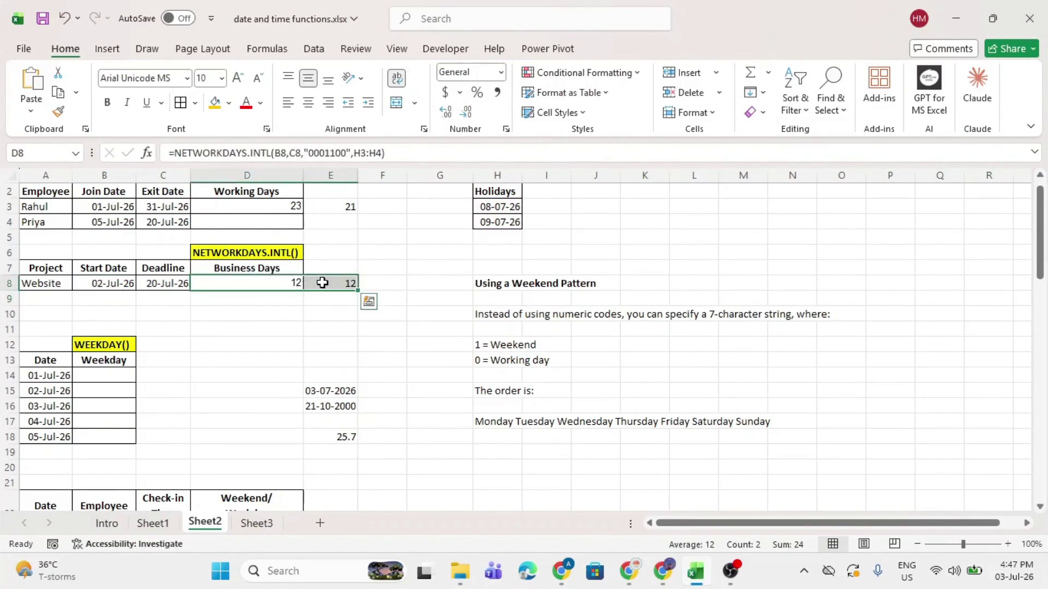
{"action": "left_click", "coordinate": [336, 325]}
{"action": "left_click", "coordinate": [260, 280]}
{"action": "double_click", "coordinate": [291, 285]}
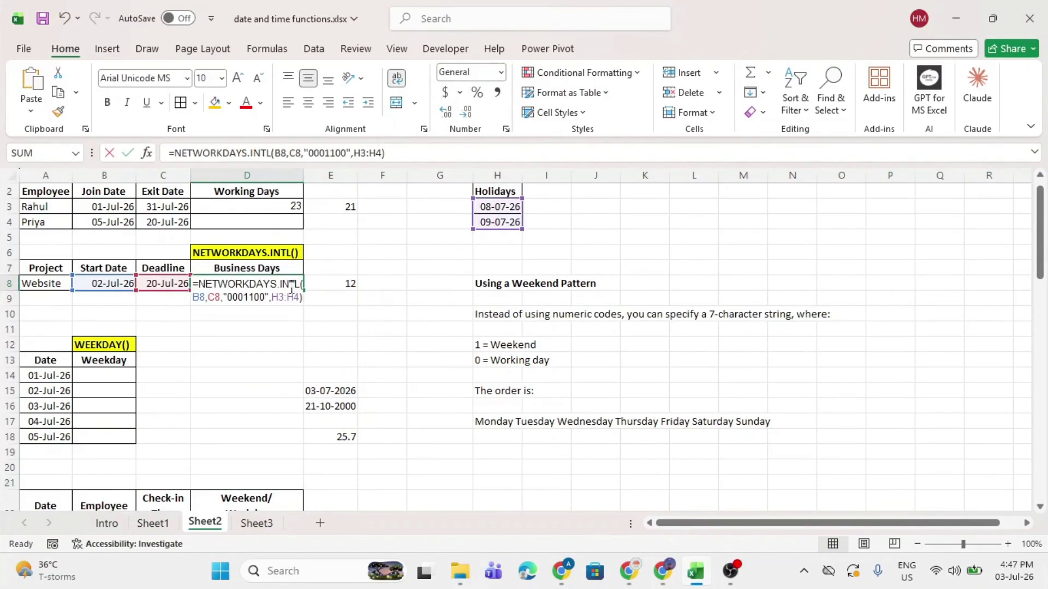
{"action": "left_click", "coordinate": [260, 298]}
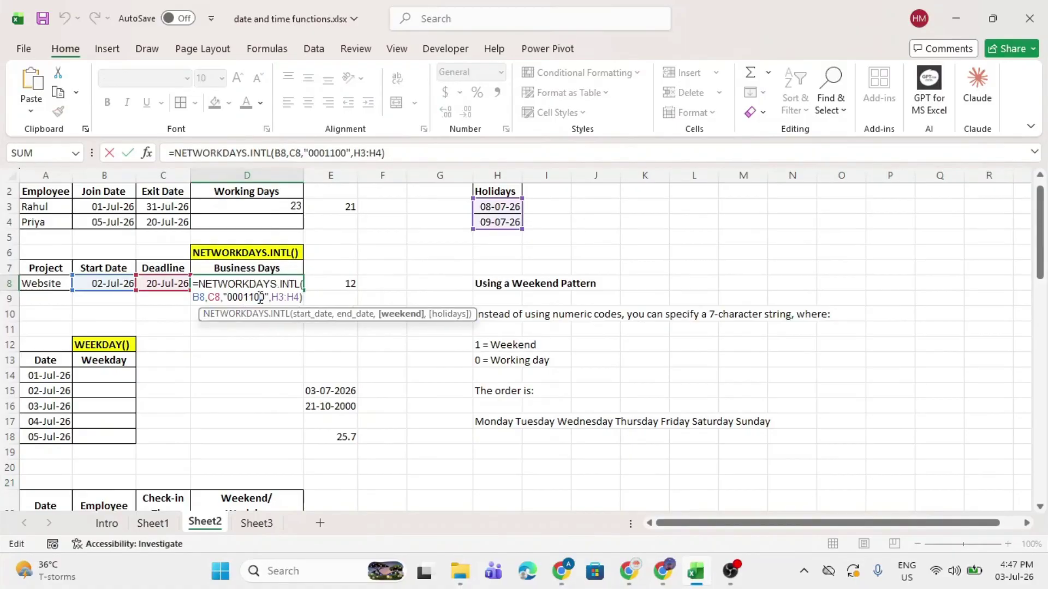
{"action": "left_click_drag", "start_coordinate": [270, 297], "coordinate": [227, 296]}
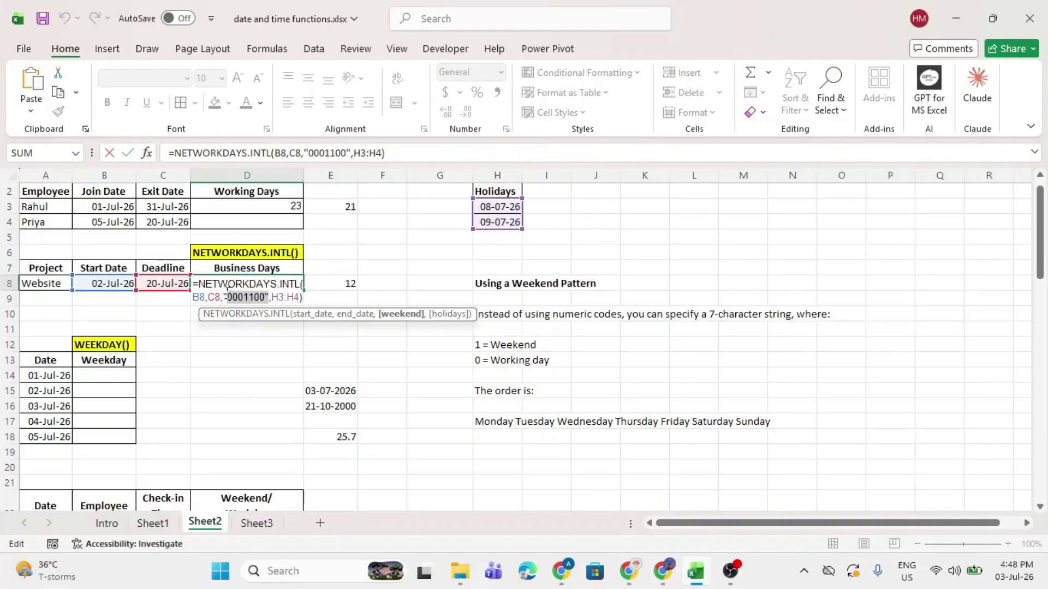
{"action": "key", "text": "Return"}
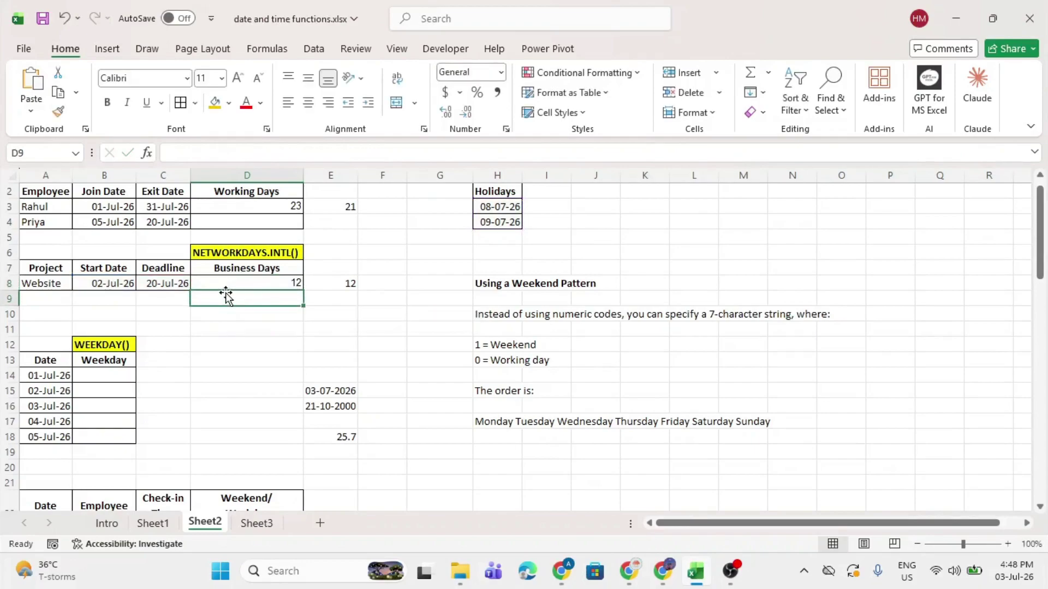
Step: Enter a WEEKDAY formula in B14 that returns the day number of the date in A14
{"action": "scroll", "coordinate": [224, 295], "scroll_direction": "down", "scroll_amount": 2}
{"action": "left_click", "coordinate": [113, 253]}
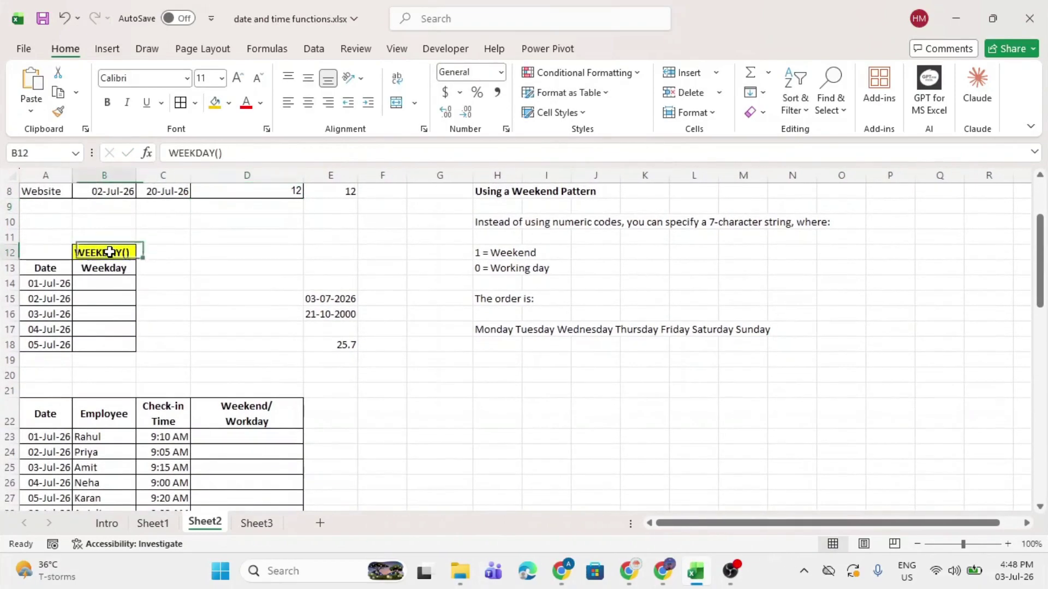
{"action": "left_click", "coordinate": [116, 283]}
{"action": "key", "text": "Up"}
{"action": "key", "text": "Up"}
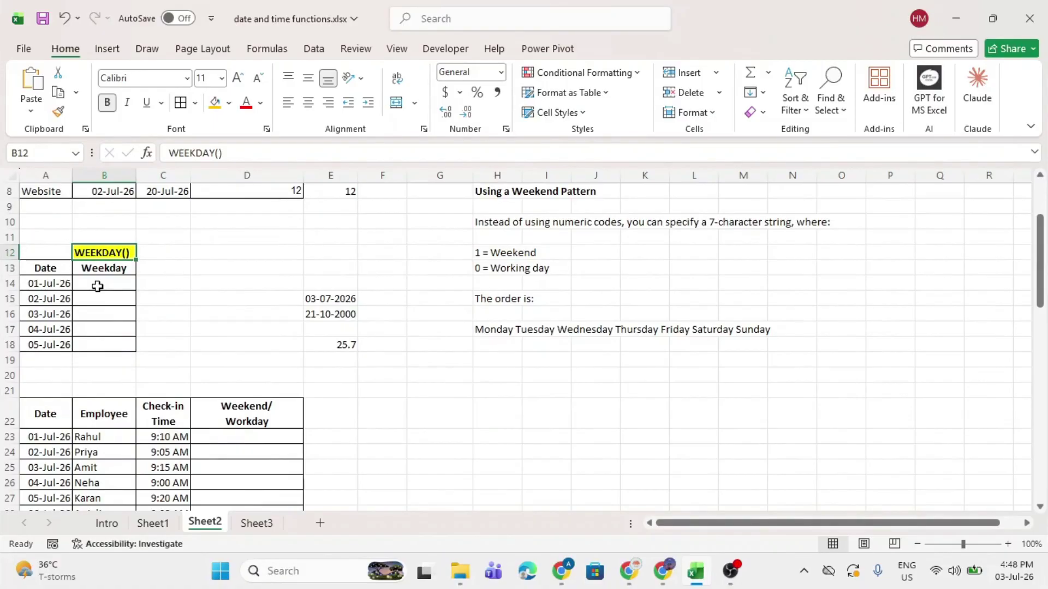
{"action": "left_click", "coordinate": [97, 286]}
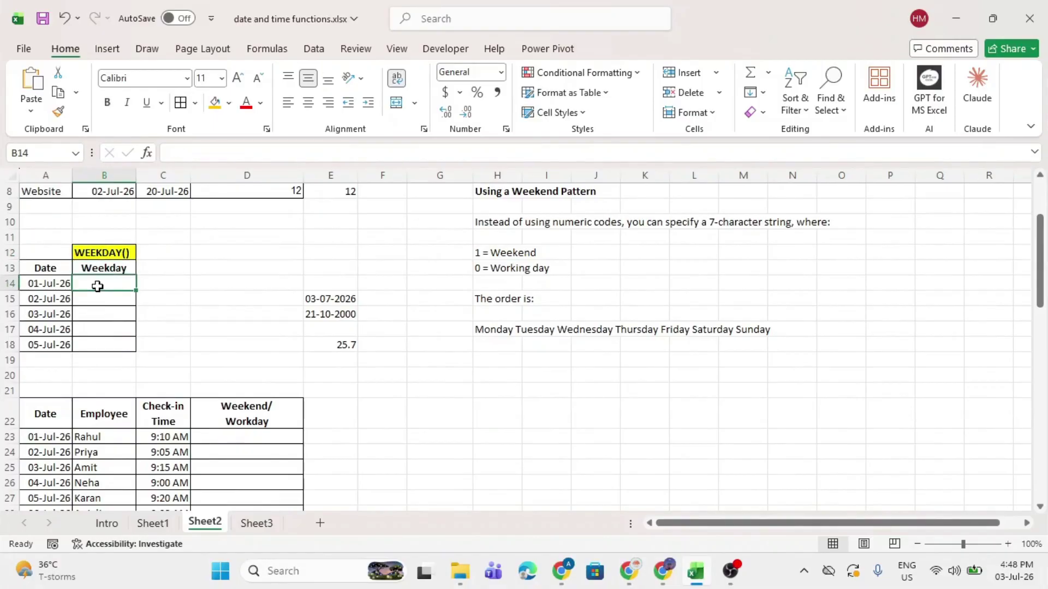
{"action": "type", "text": "="}
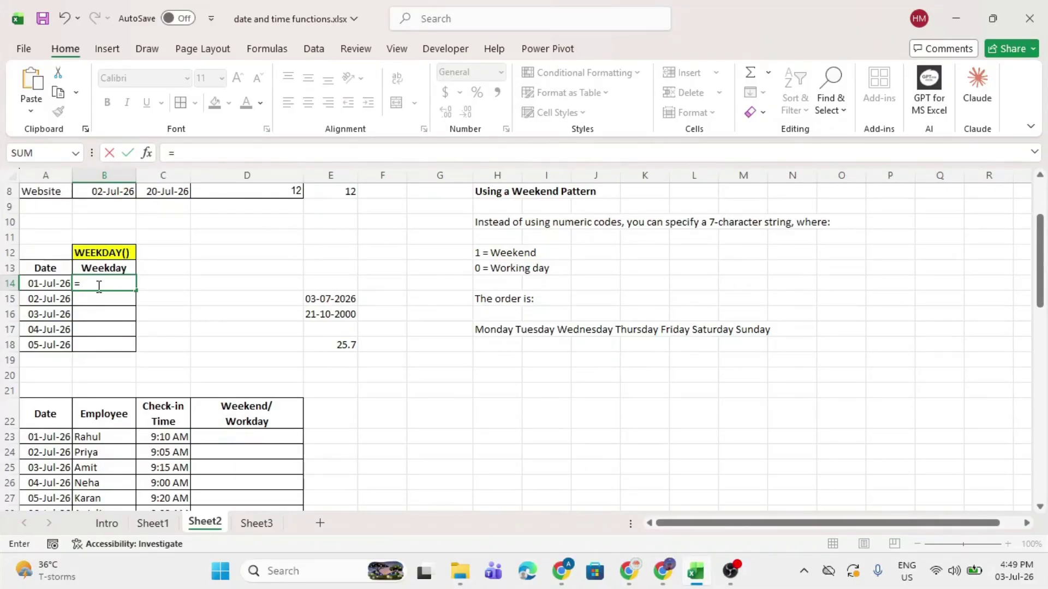
{"action": "type", "text": "wee"}
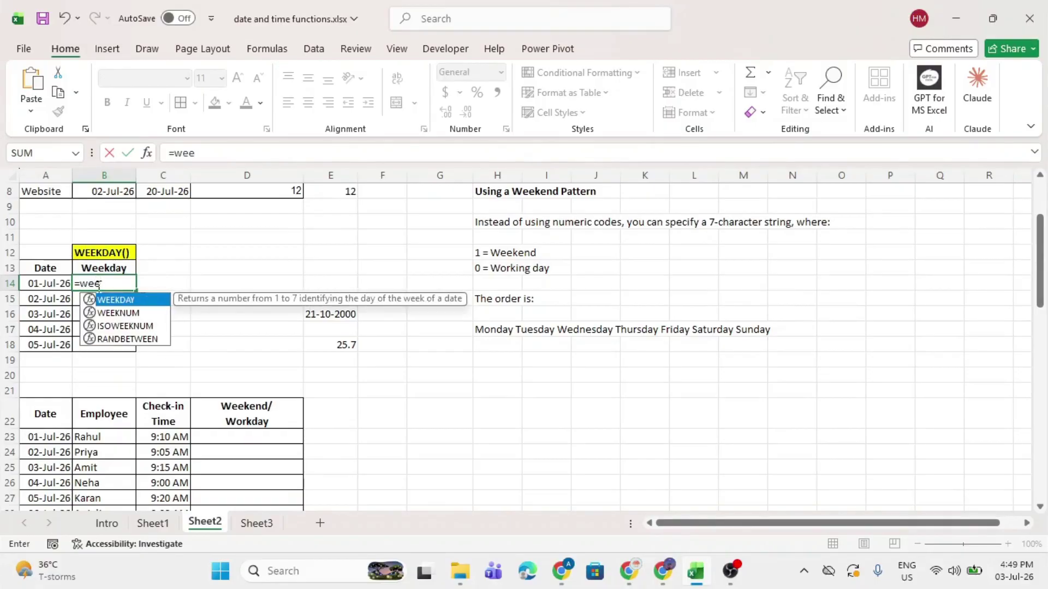
{"action": "key", "text": "Tab"}
{"action": "left_click", "coordinate": [34, 285]}
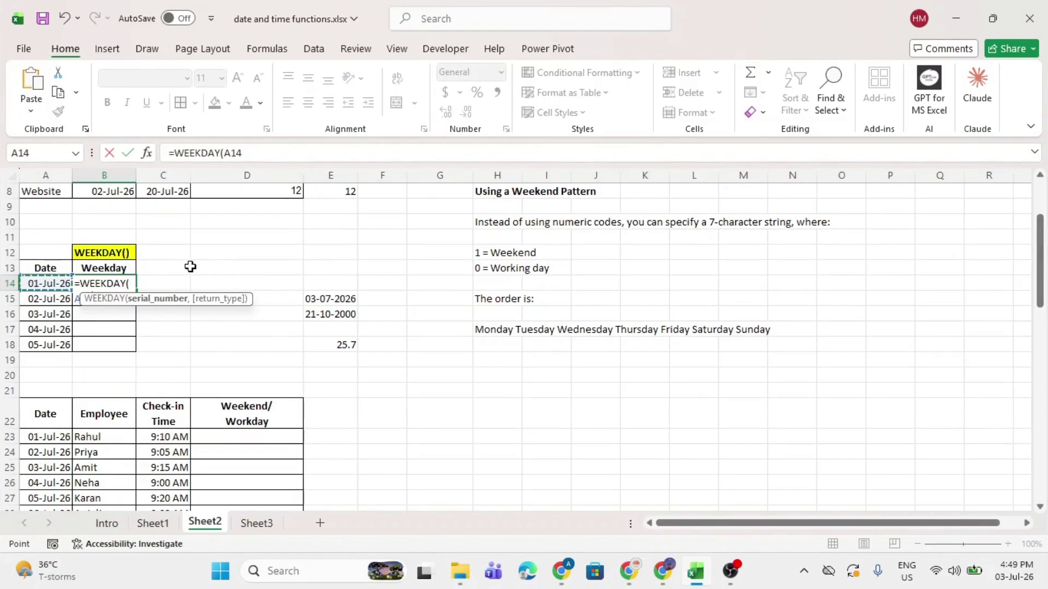
{"action": "left_click", "coordinate": [86, 299]}
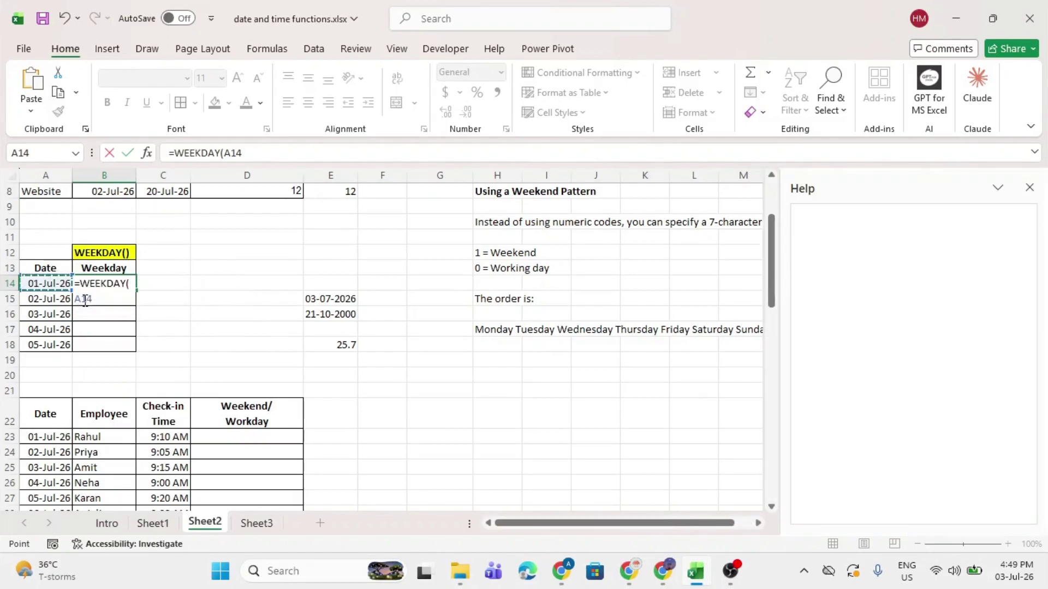
{"action": "left_click", "coordinate": [111, 299]}
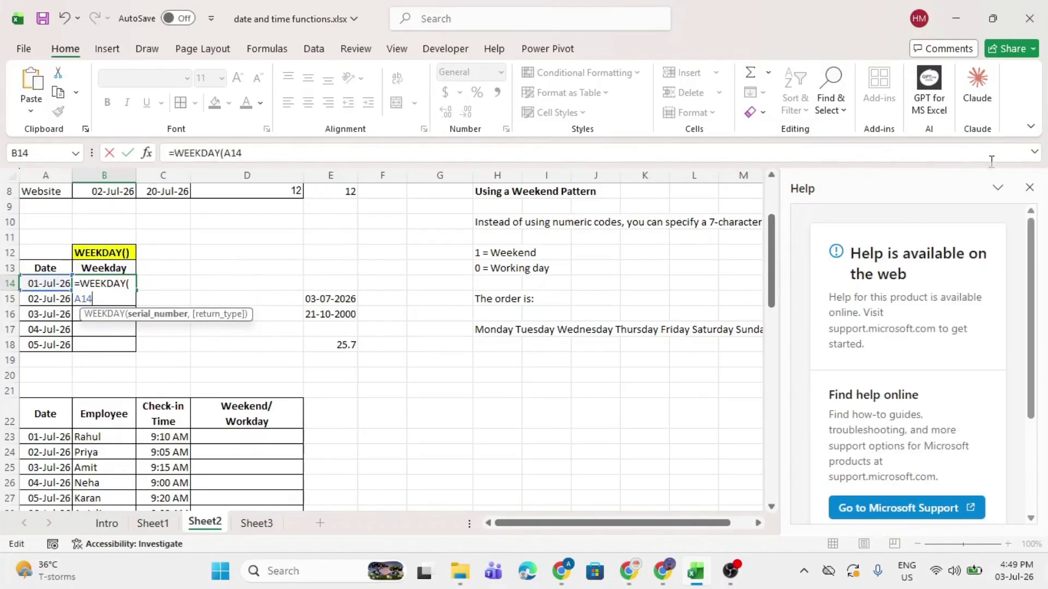
{"action": "left_click", "coordinate": [1028, 188]}
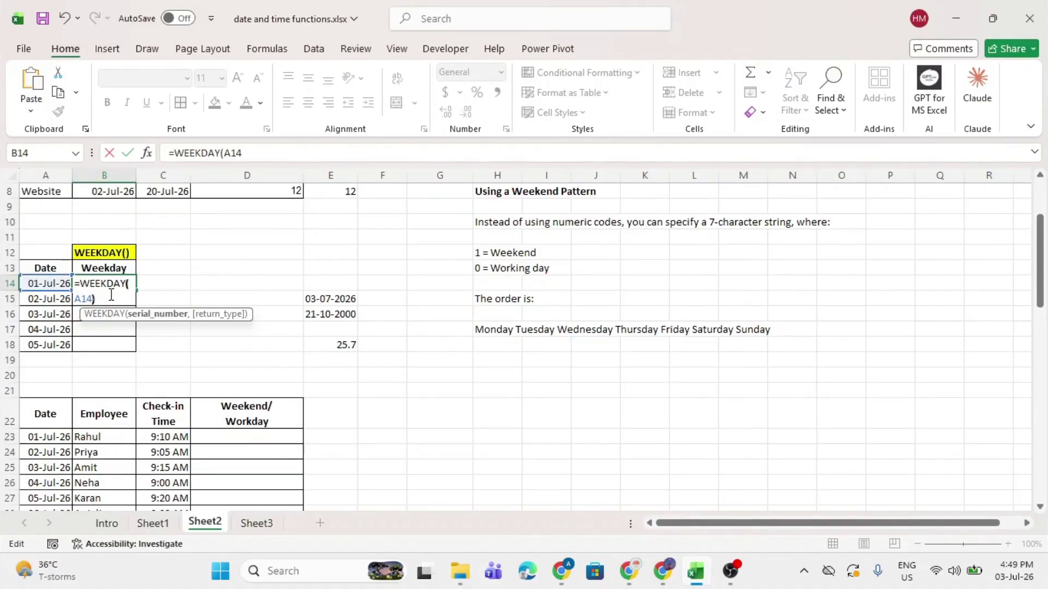
{"action": "key", "text": "ctrl+Return"}
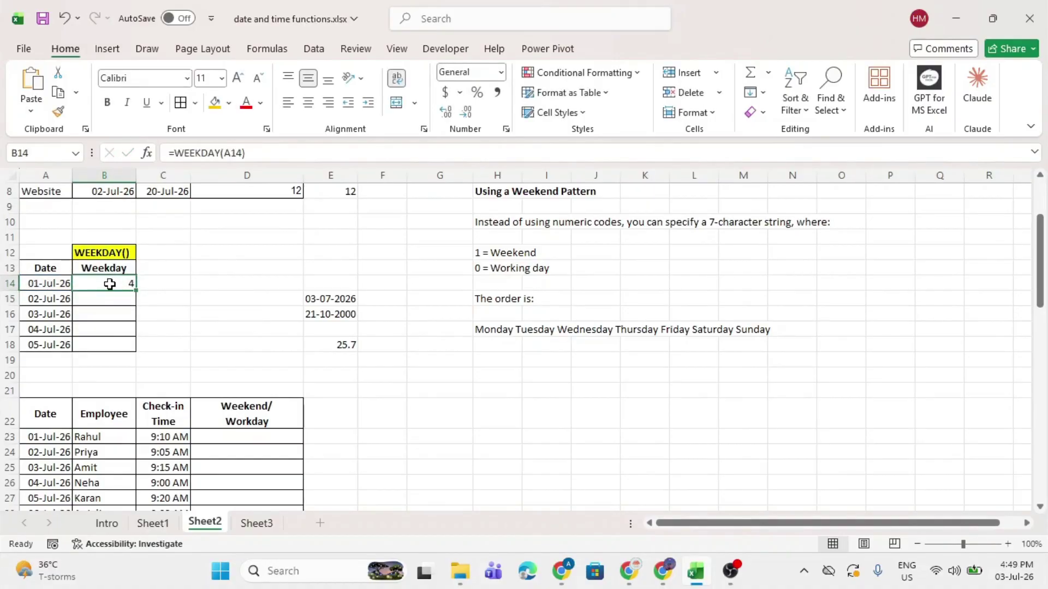
Step: Review the return_type options available for the WEEKDAY formula in B14, leaving the formula as it is
{"action": "double_click", "coordinate": [109, 284]}
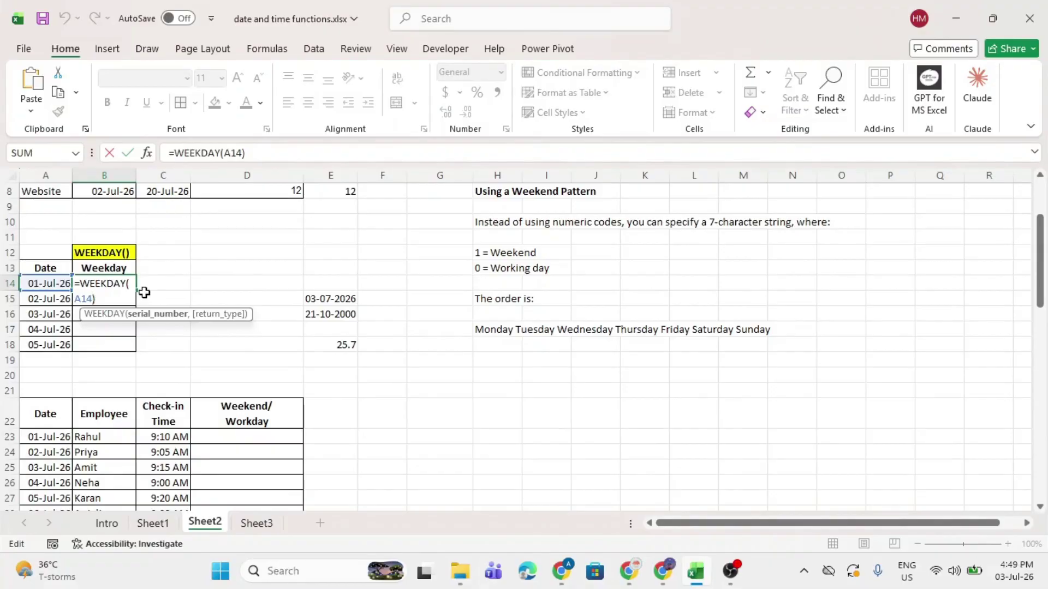
{"action": "type", "text": ","}
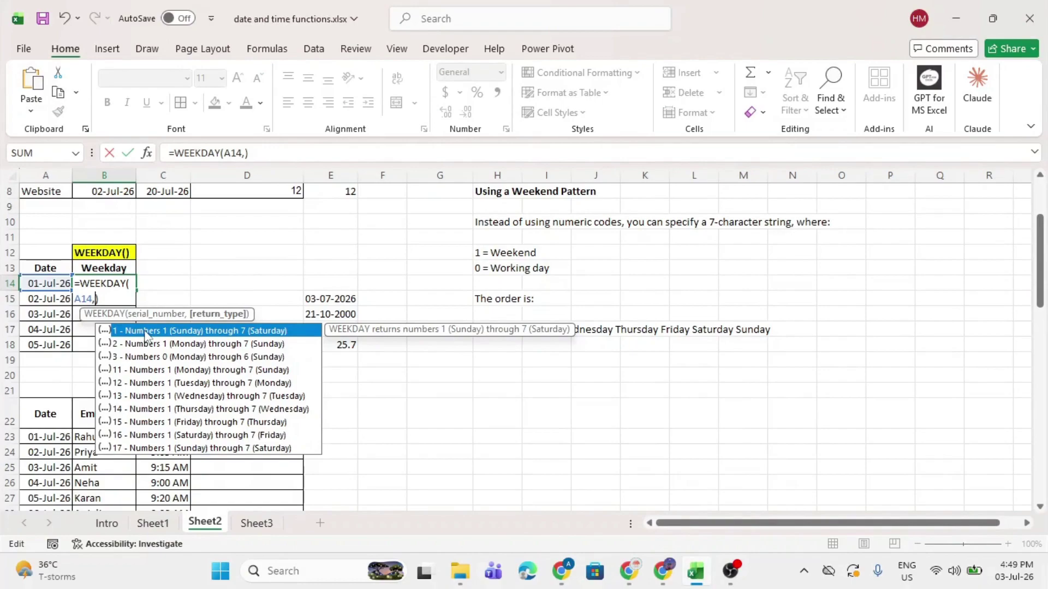
{"action": "key", "text": "BackSpace"}
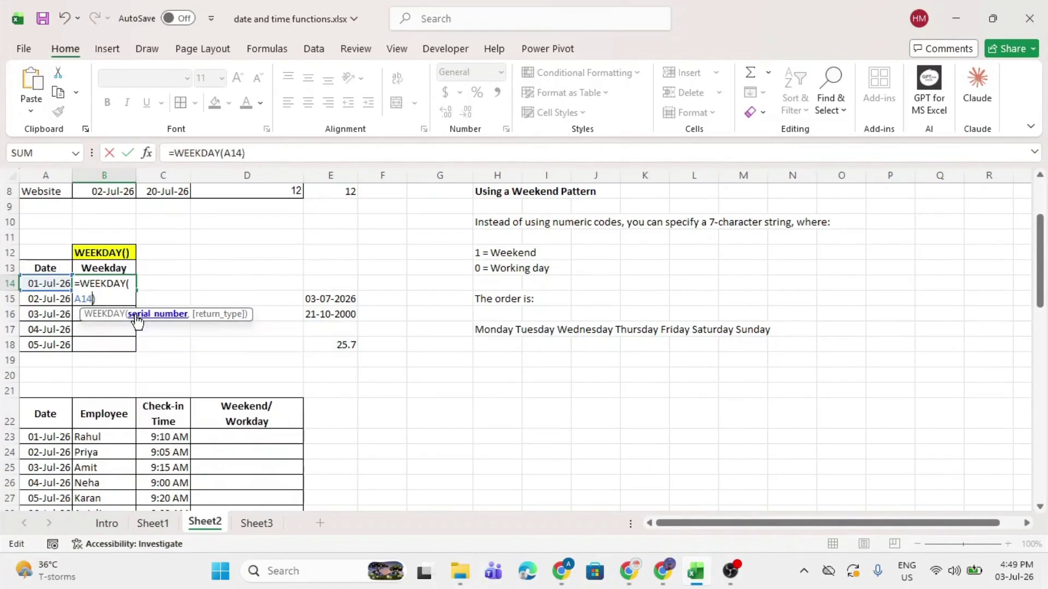
{"action": "key", "text": "Return"}
Step: Check in the system calendar which weekday 1 July 2026 falls on, for comparison with B14
{"action": "left_click", "coordinate": [100, 281]}
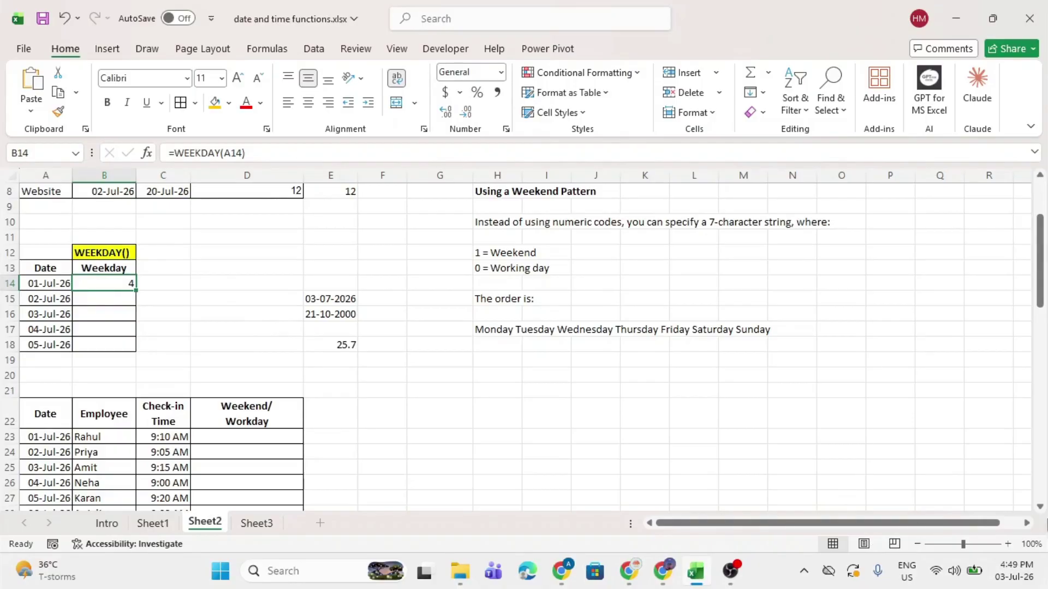
{"action": "left_click", "coordinate": [1011, 580]}
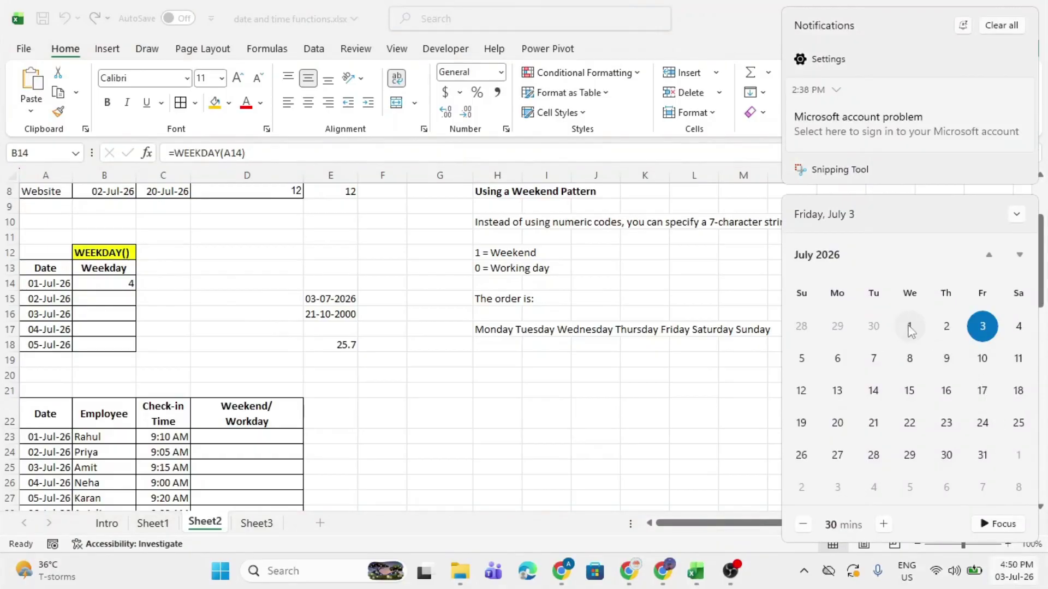
{"action": "left_click", "coordinate": [197, 317]}
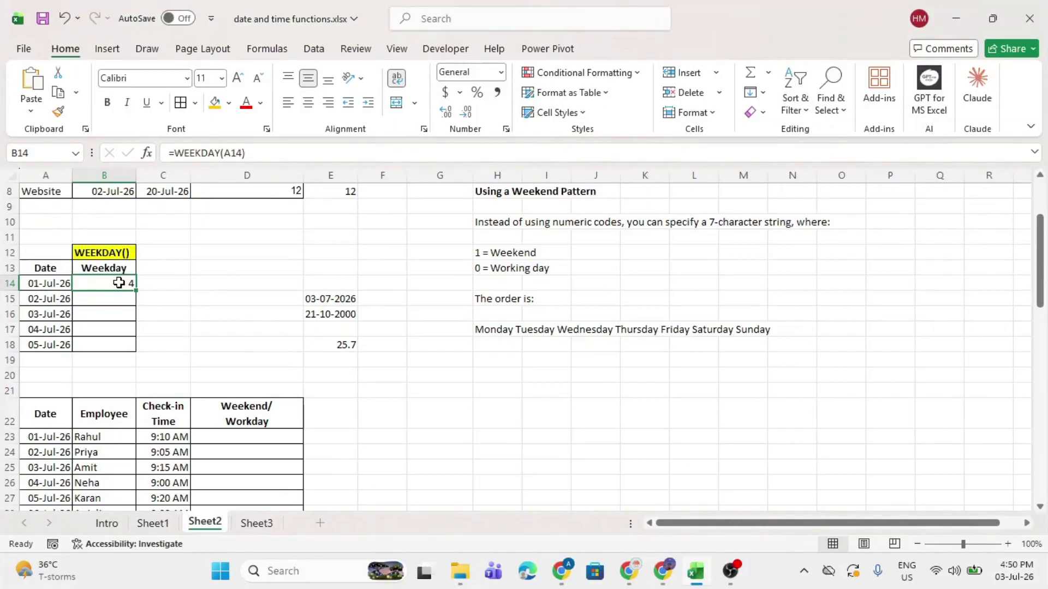
Step: Add return type 2 (Monday through Sunday) to the WEEKDAY formula in B14 and fill it down to B18
{"action": "double_click", "coordinate": [119, 283]}
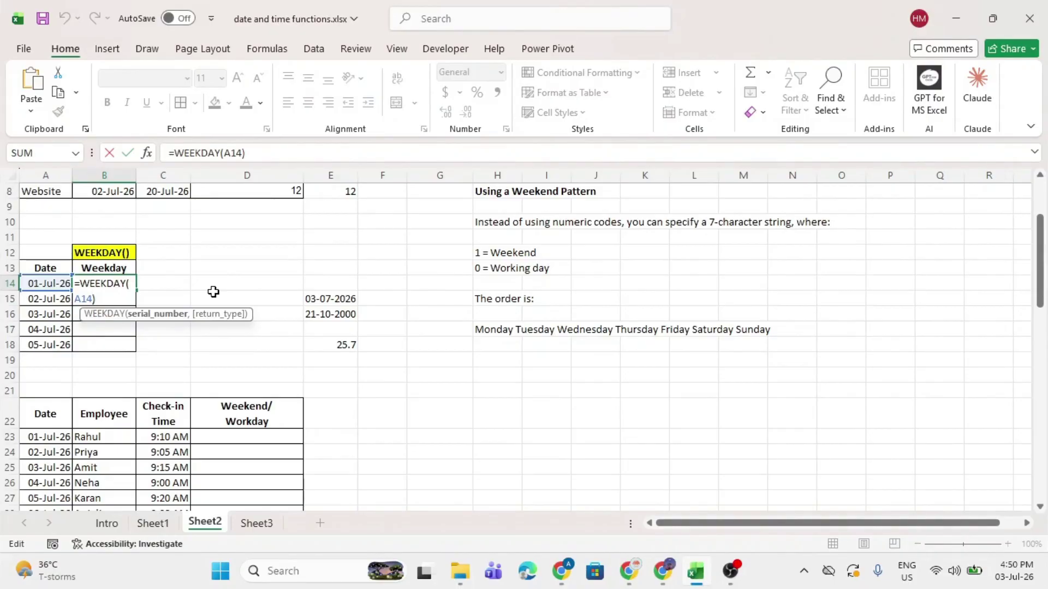
{"action": "type", "text": ","}
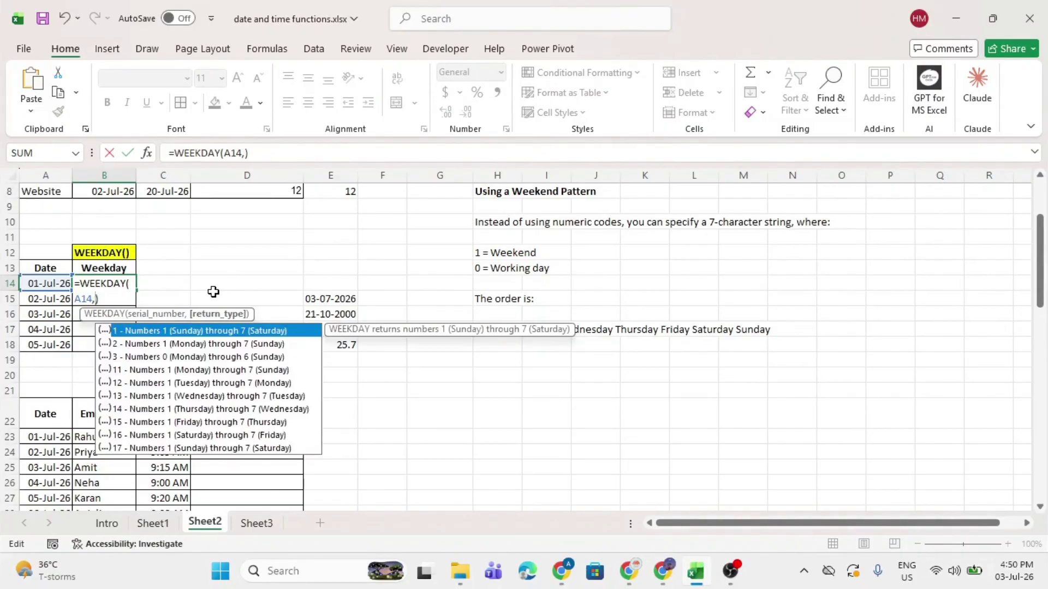
{"action": "key", "text": "Down"}
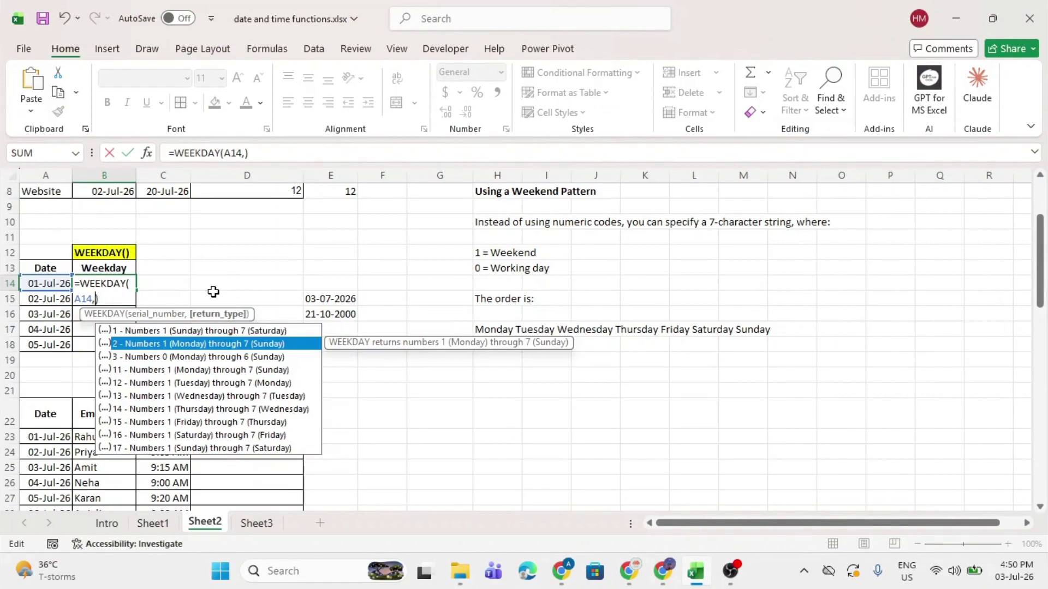
{"action": "key", "text": "Tab"}
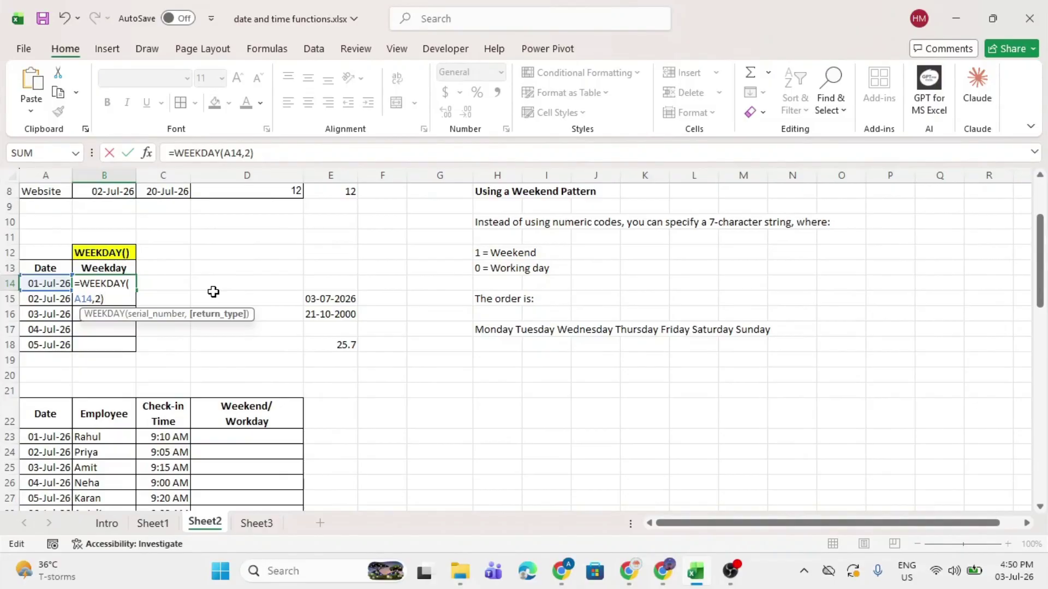
{"action": "key", "text": "Return"}
{"action": "left_click", "coordinate": [124, 280]}
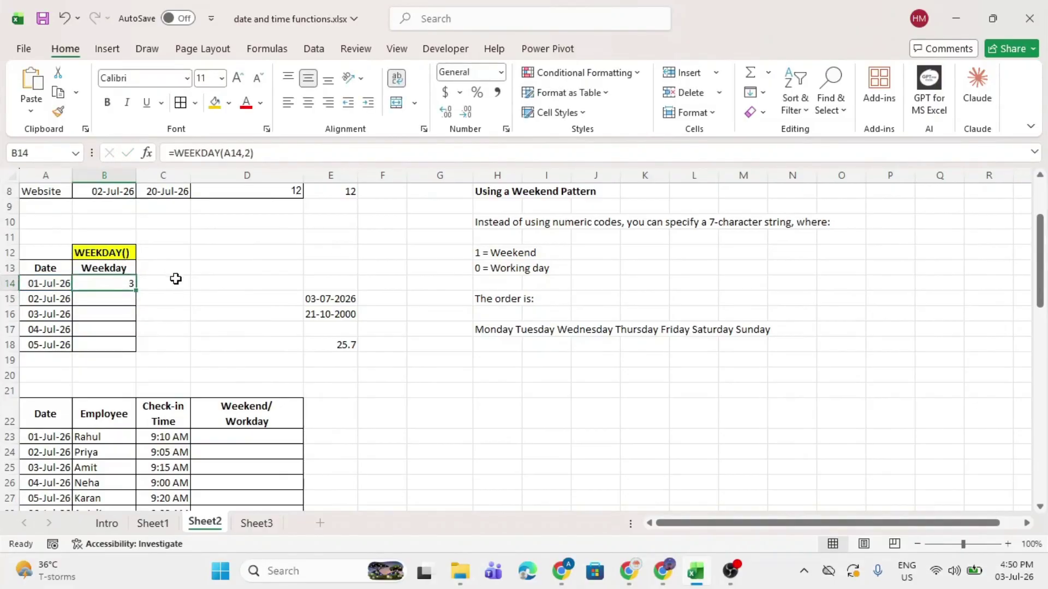
{"action": "double_click", "coordinate": [136, 292]}
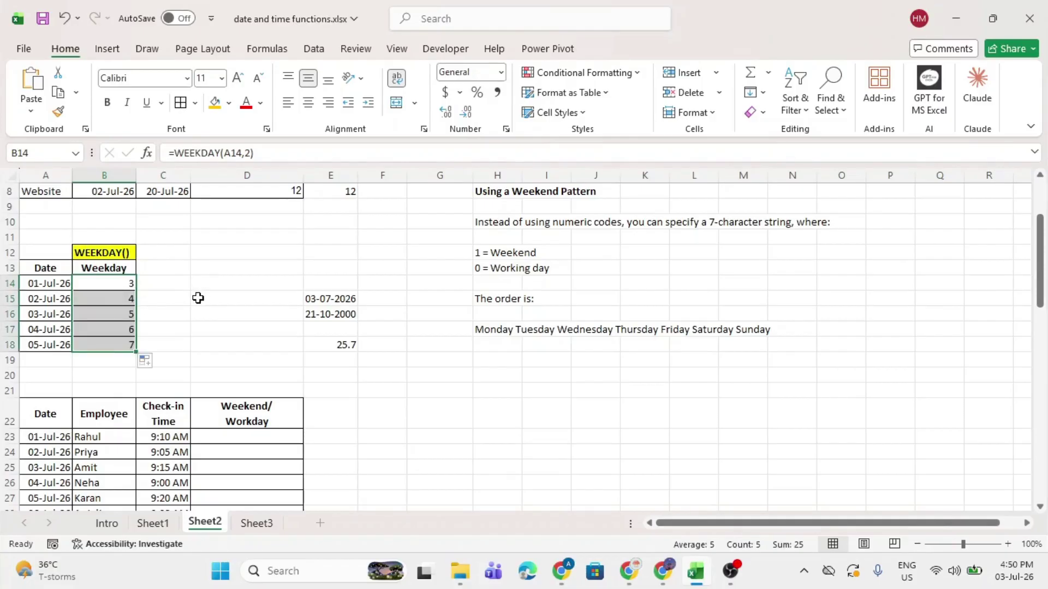
{"action": "left_click", "coordinate": [197, 296]}
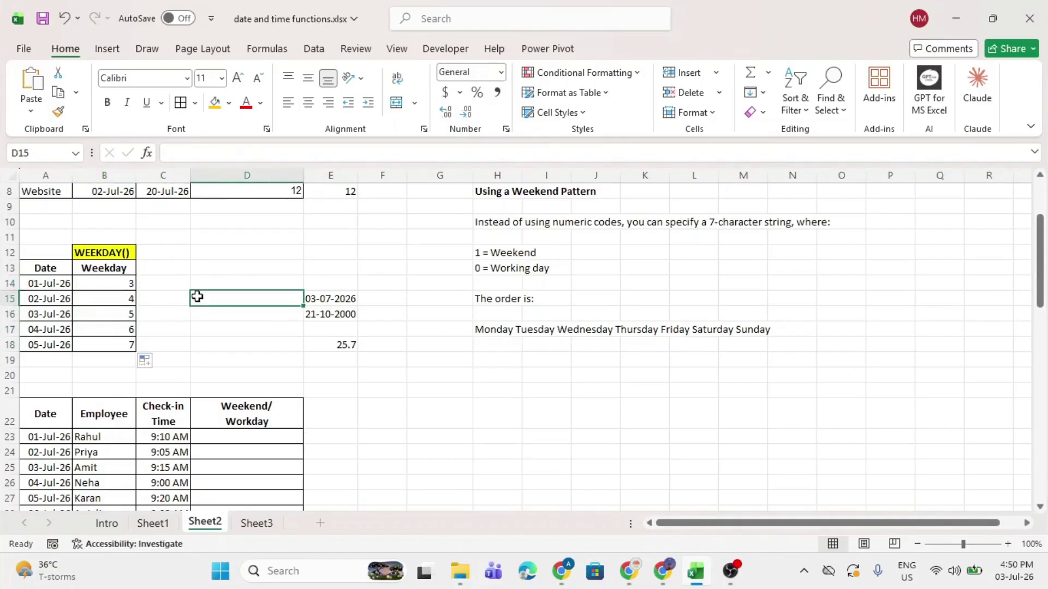
Step: Examine the check-in table in A22:D32, including its Date, Employee, Check-in Time and empty Weekend/Workday columns
{"action": "scroll", "coordinate": [196, 296], "scroll_direction": "down", "scroll_amount": 3}
{"action": "left_click_drag", "start_coordinate": [47, 305], "coordinate": [52, 467]}
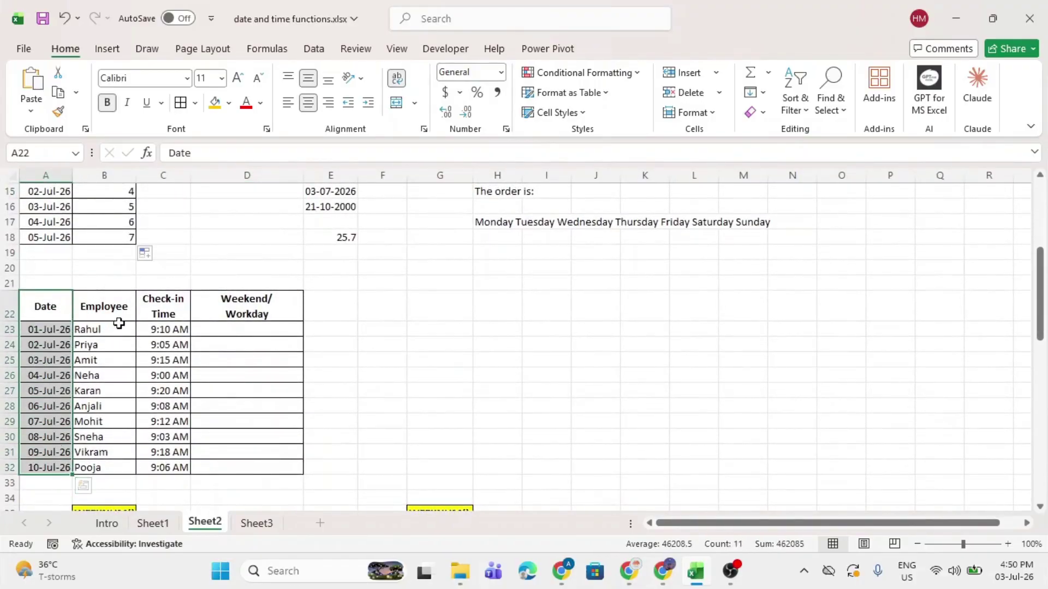
{"action": "left_click", "coordinate": [117, 321]}
{"action": "left_click_drag", "start_coordinate": [118, 327], "coordinate": [120, 341]}
{"action": "left_click", "coordinate": [147, 316]}
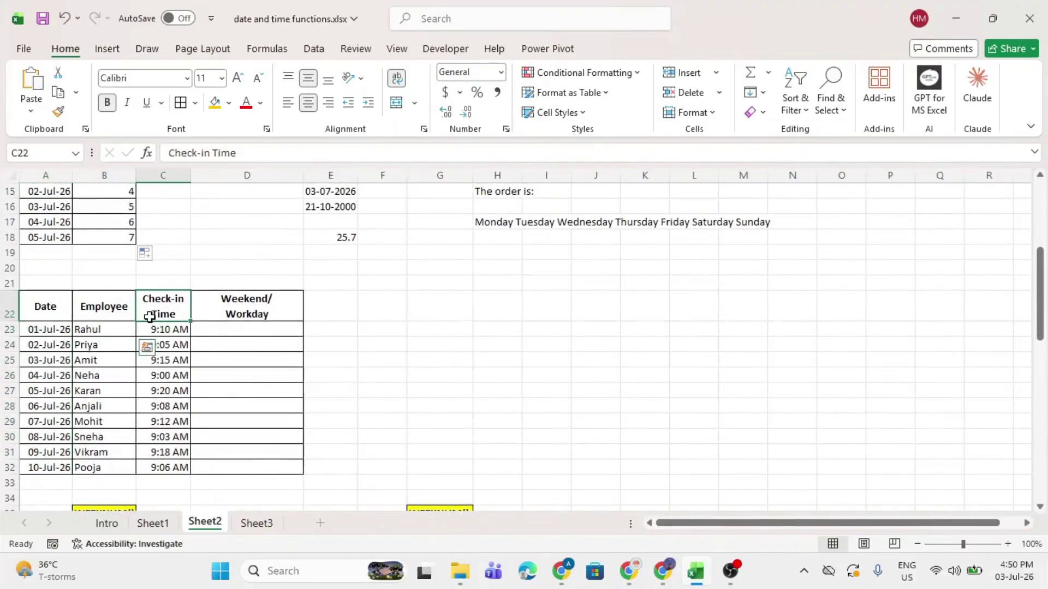
{"action": "left_click", "coordinate": [254, 329]}
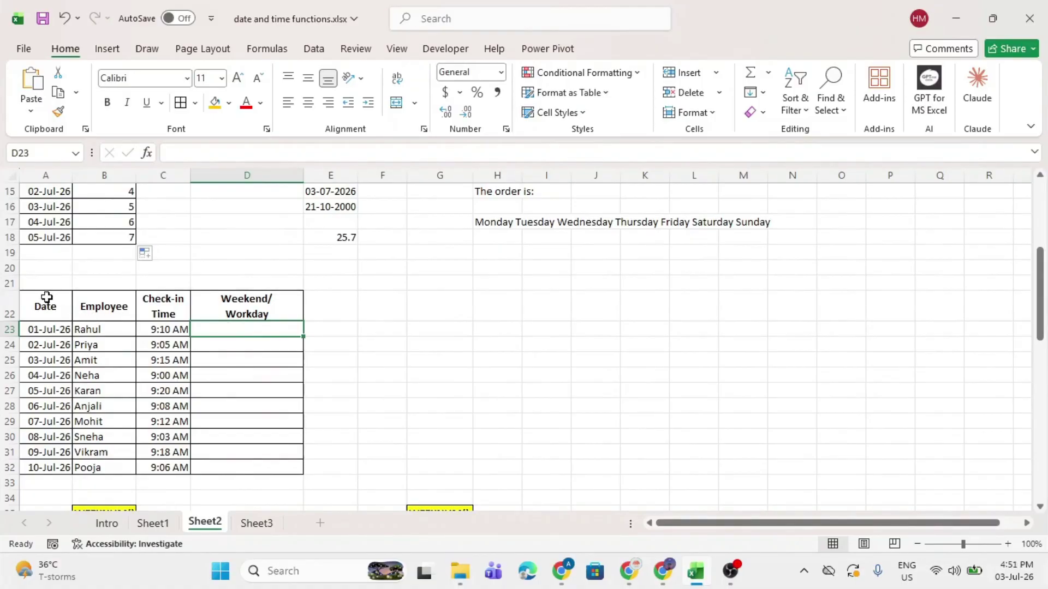
{"action": "mouse_move", "coordinate": [47, 297]}
{"action": "left_mouse_down"}
{"action": "mouse_move", "coordinate": [124, 330]}
{"action": "mouse_move", "coordinate": [247, 467]}
{"action": "left_mouse_up"}
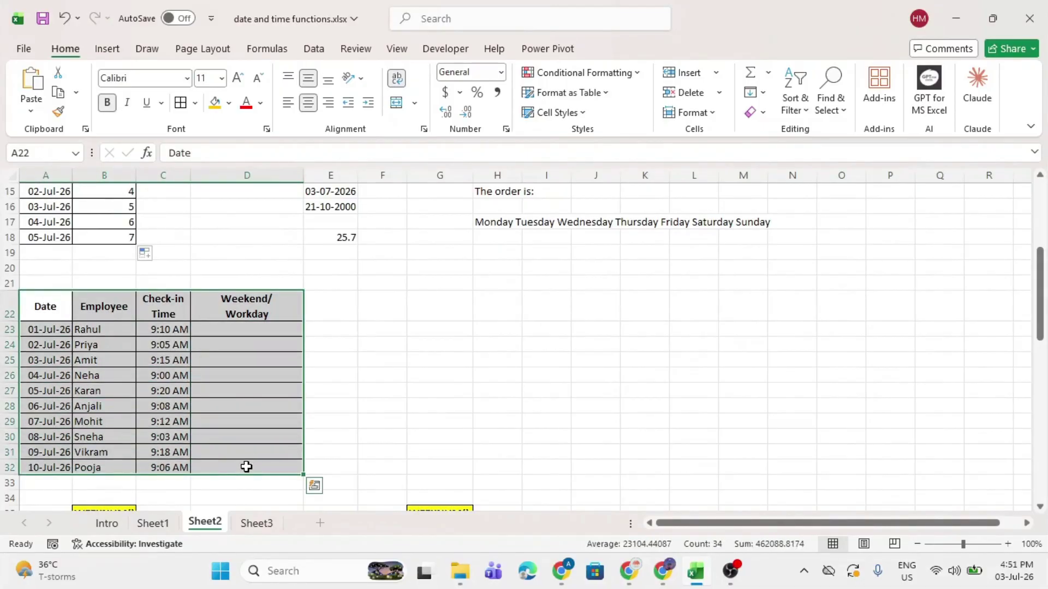
{"action": "left_click", "coordinate": [48, 309]}
{"action": "left_click_drag", "start_coordinate": [50, 321], "coordinate": [47, 467]}
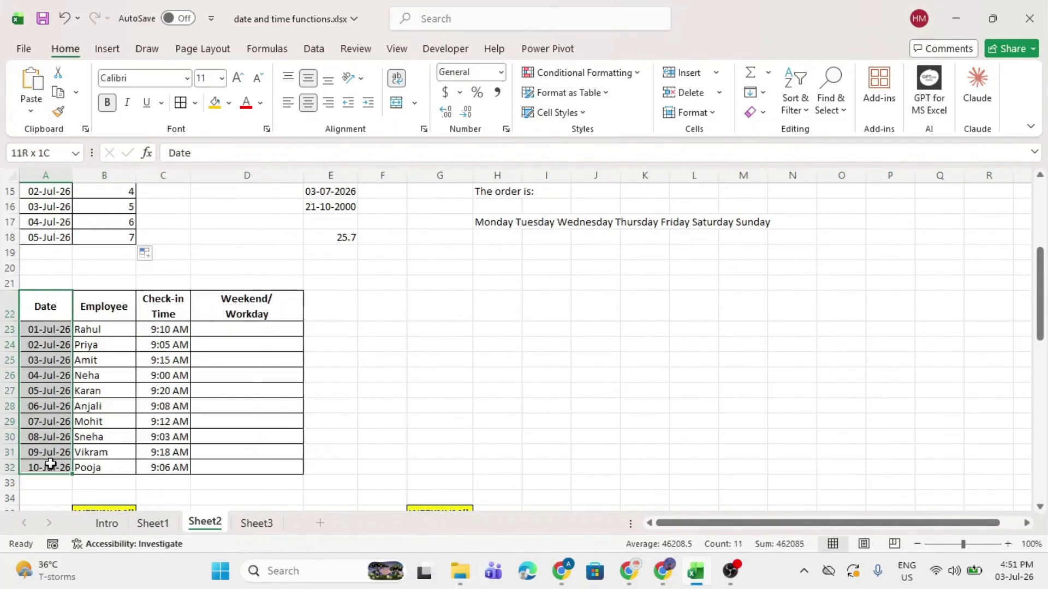
{"action": "left_click_drag", "start_coordinate": [94, 320], "coordinate": [87, 469]}
{"action": "left_click_drag", "start_coordinate": [166, 303], "coordinate": [153, 460]}
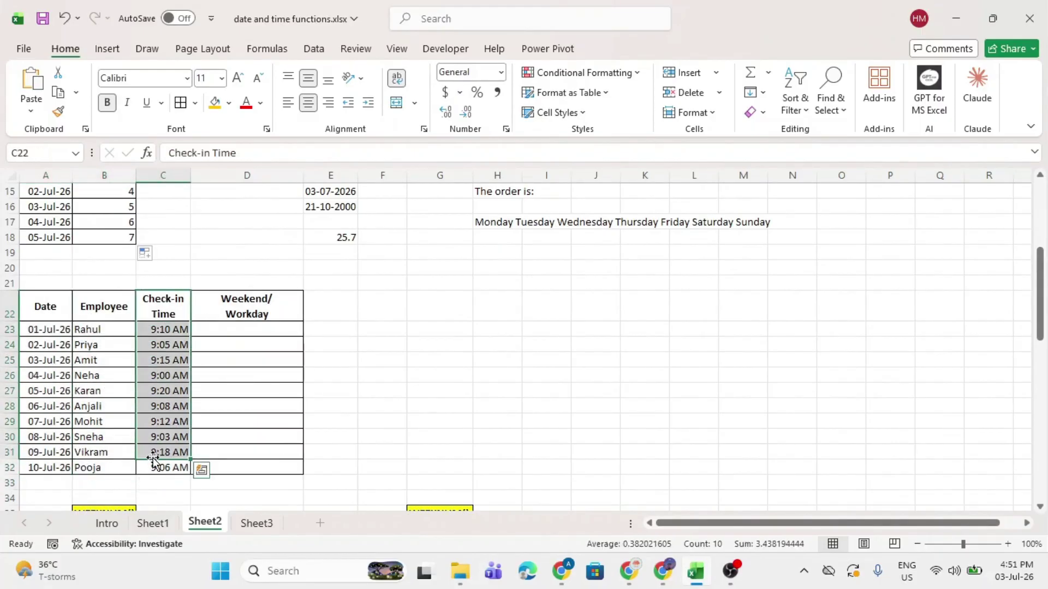
{"action": "left_click", "coordinate": [96, 329]}
{"action": "left_click", "coordinate": [221, 330]}
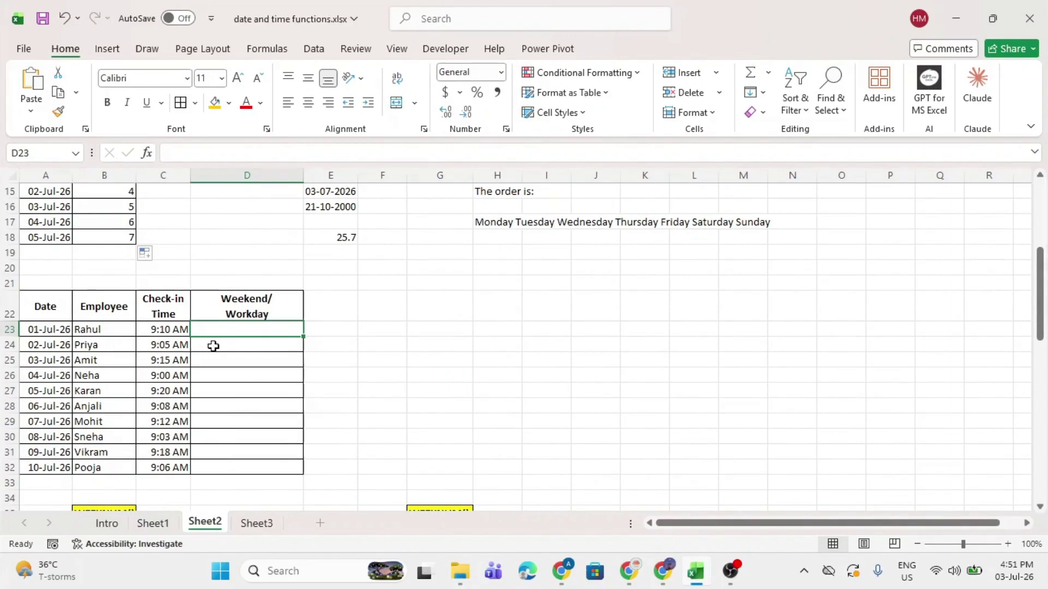
{"action": "left_click", "coordinate": [212, 344]}
Step: Enter =IF(WEEKDAY(A23)=1,"Weekend","Weekday") in D23 of the check-in table's Weekend/Workday column
{"action": "left_click", "coordinate": [232, 329]}
{"action": "type", "text": "=IF("}
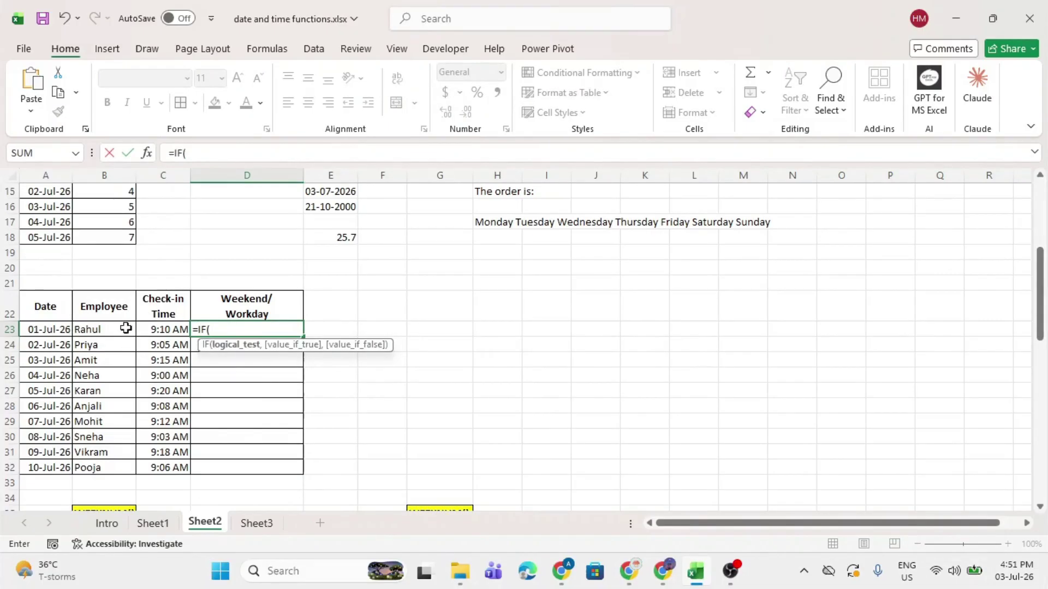
{"action": "type", "text": "eed"}
{"action": "key", "text": "BackSpace"}
{"action": "type", "text": "k"}
{"action": "key", "text": "Tab"}
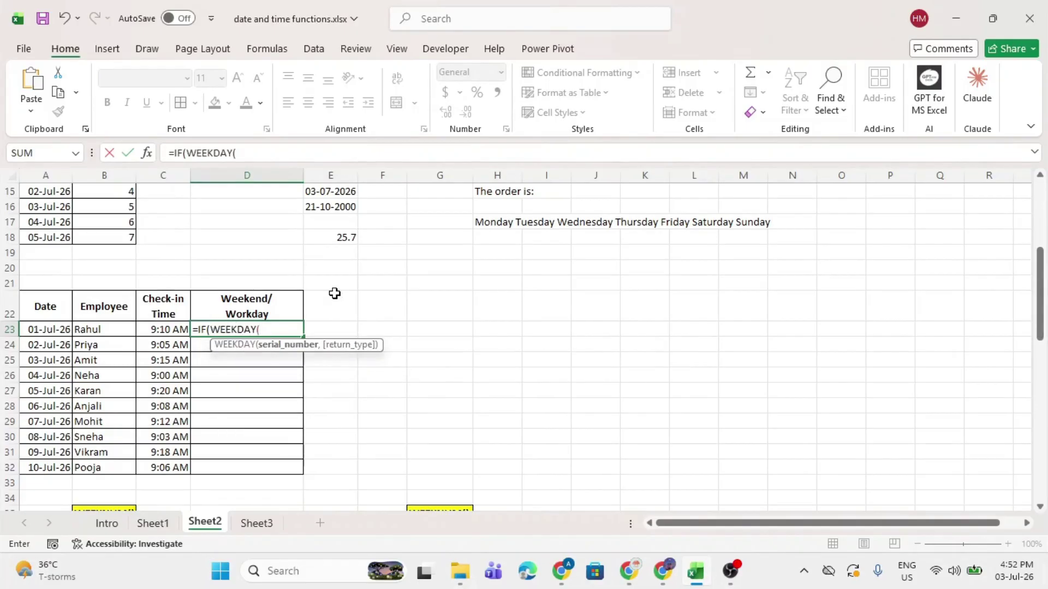
{"action": "left_click", "coordinate": [52, 327]}
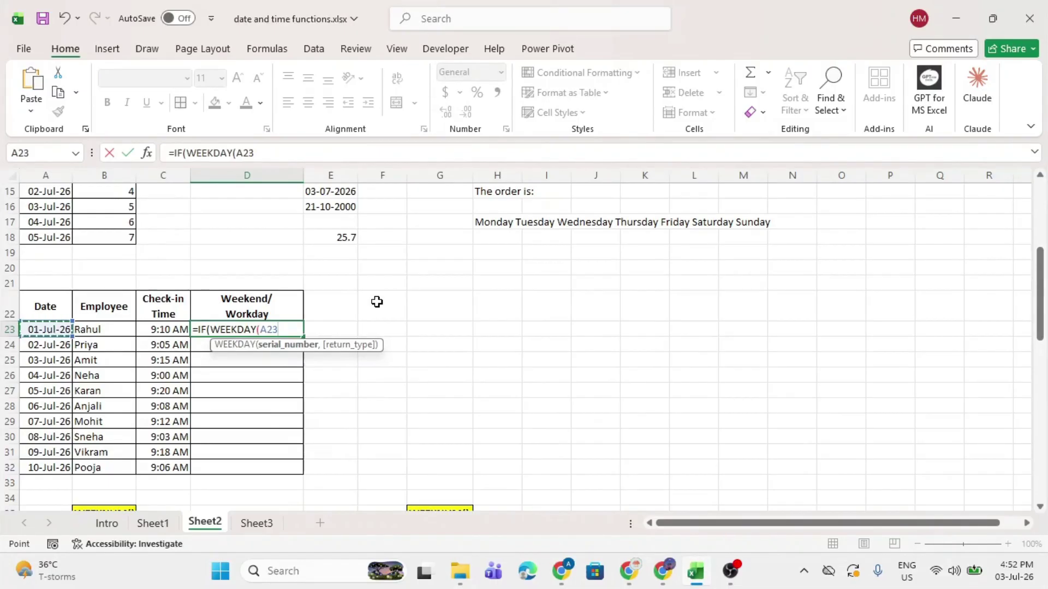
{"action": "type", "text": ")=1"}
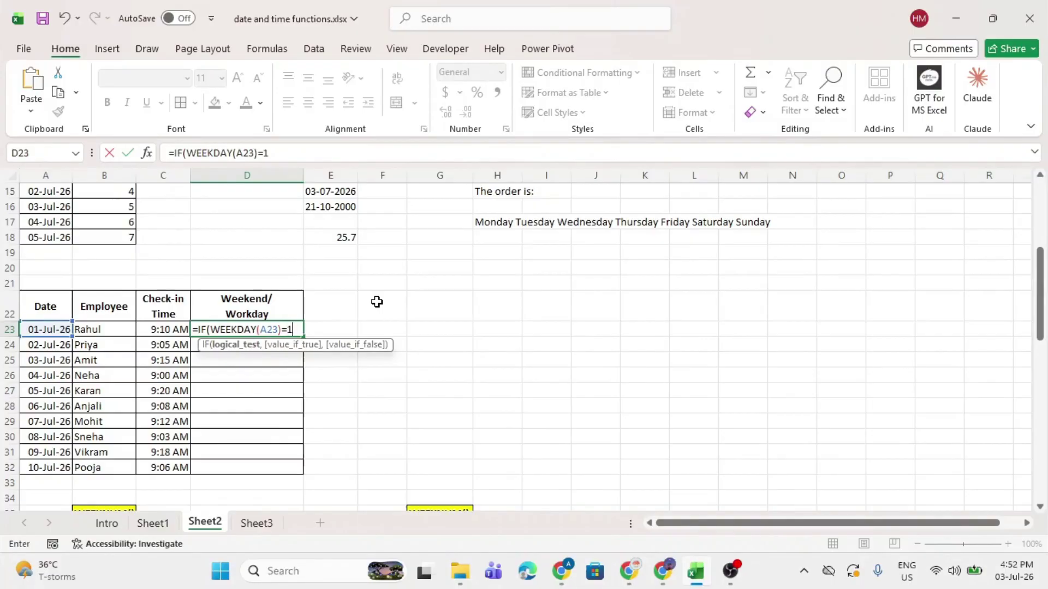
{"action": "type", "text": ",\"Wee"}
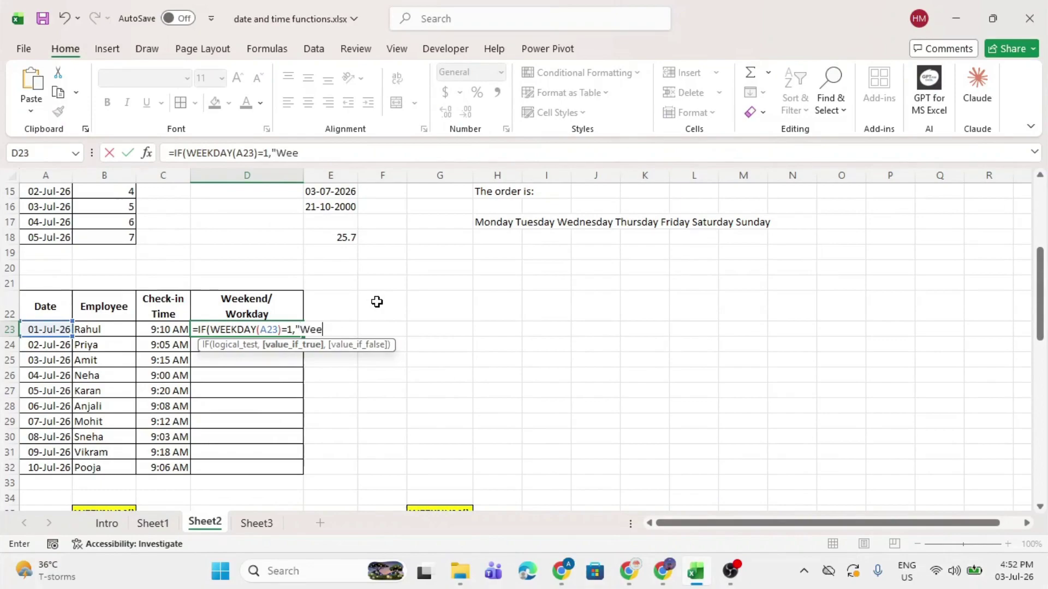
{"action": "type", "text": ",\"Weekday\")"}
{"action": "key", "text": "Return"}
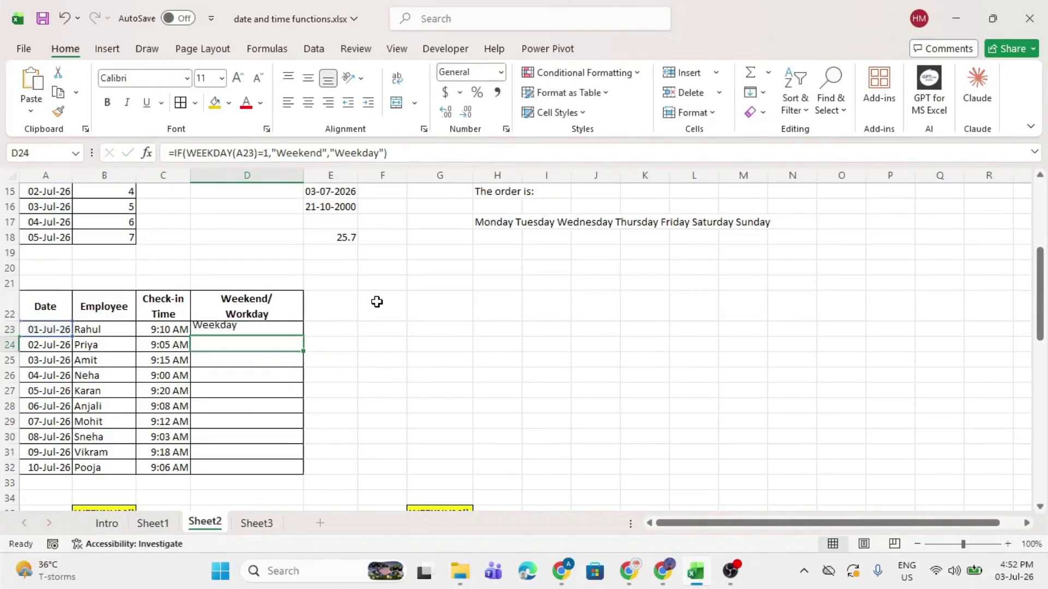
Step: Fill the IF/WEEKDAY formula from D23 down through D32
{"action": "left_click", "coordinate": [240, 326]}
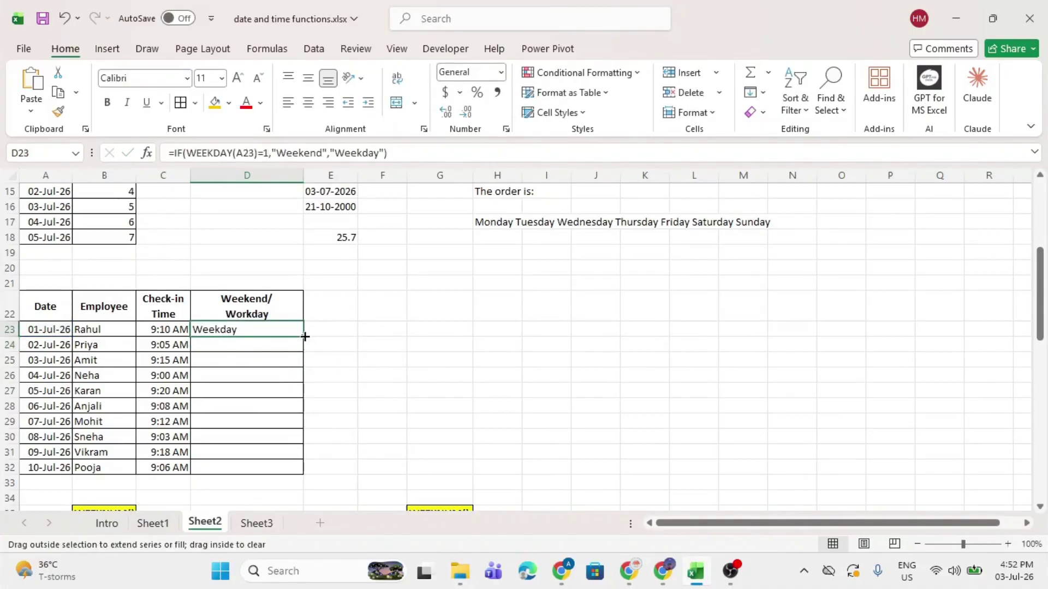
{"action": "double_click", "coordinate": [303, 336]}
{"action": "left_click", "coordinate": [277, 329]}
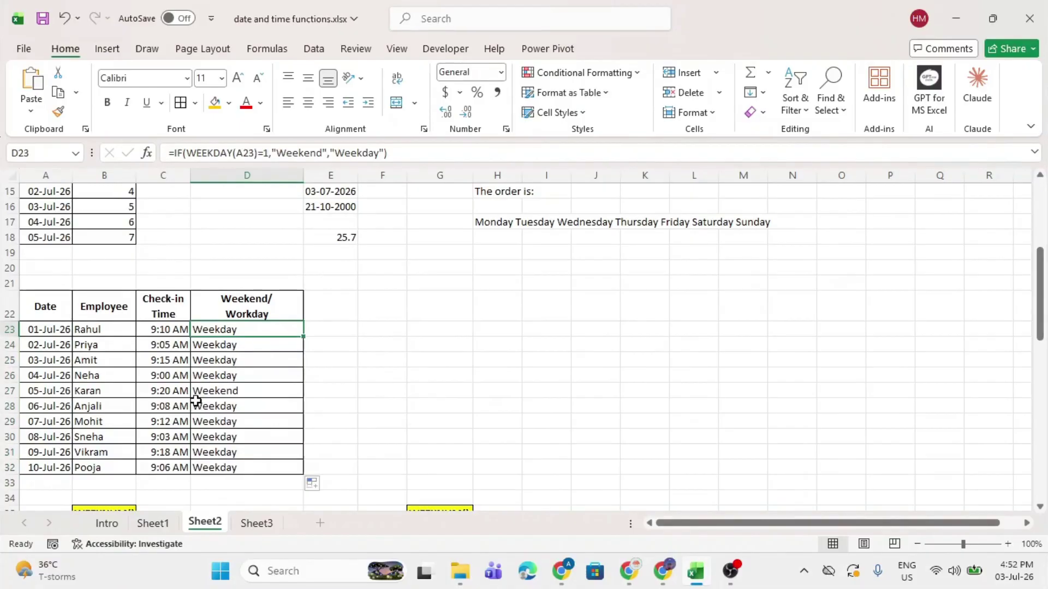
Step: Check the Weekend/Weekday labels in D23:D32 against their dates, focusing on the 05-Jul-26 row
{"action": "left_click_drag", "start_coordinate": [44, 393], "coordinate": [221, 419]}
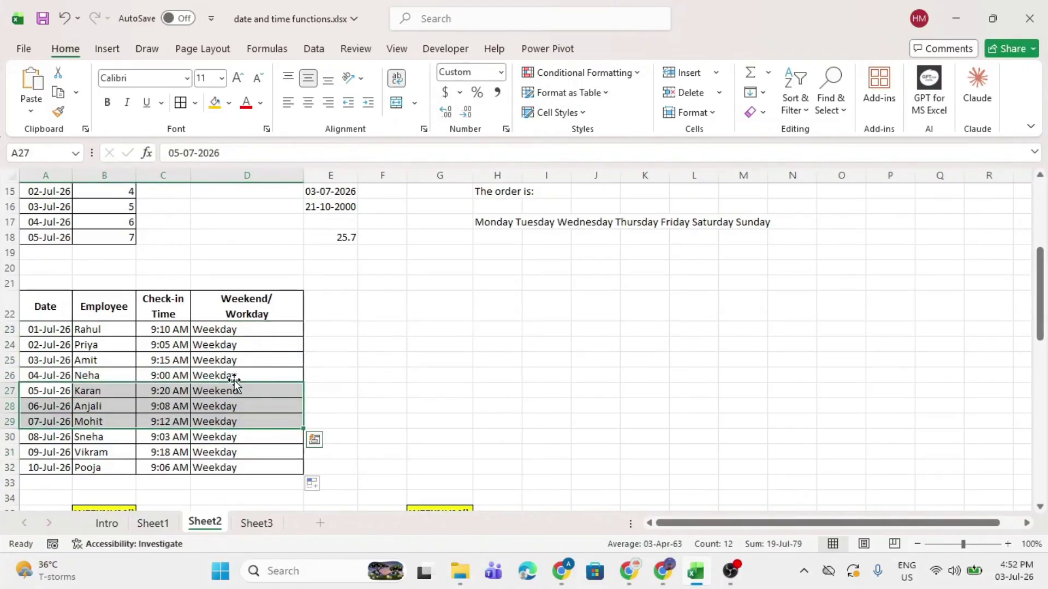
{"action": "left_click", "coordinate": [210, 468]}
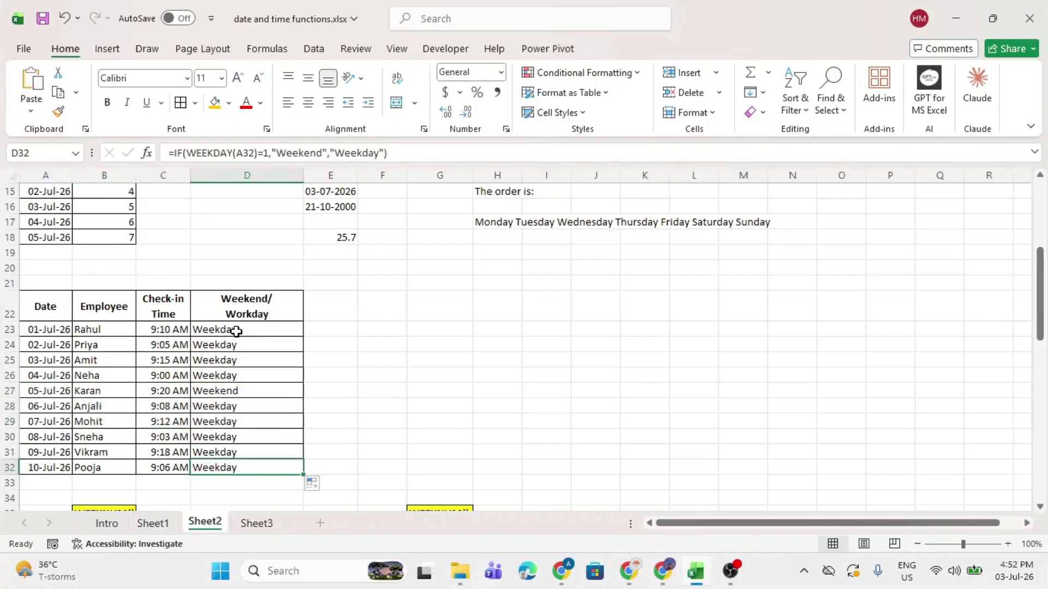
{"action": "left_click", "coordinate": [213, 392]}
{"action": "key", "text": "shift+space"}
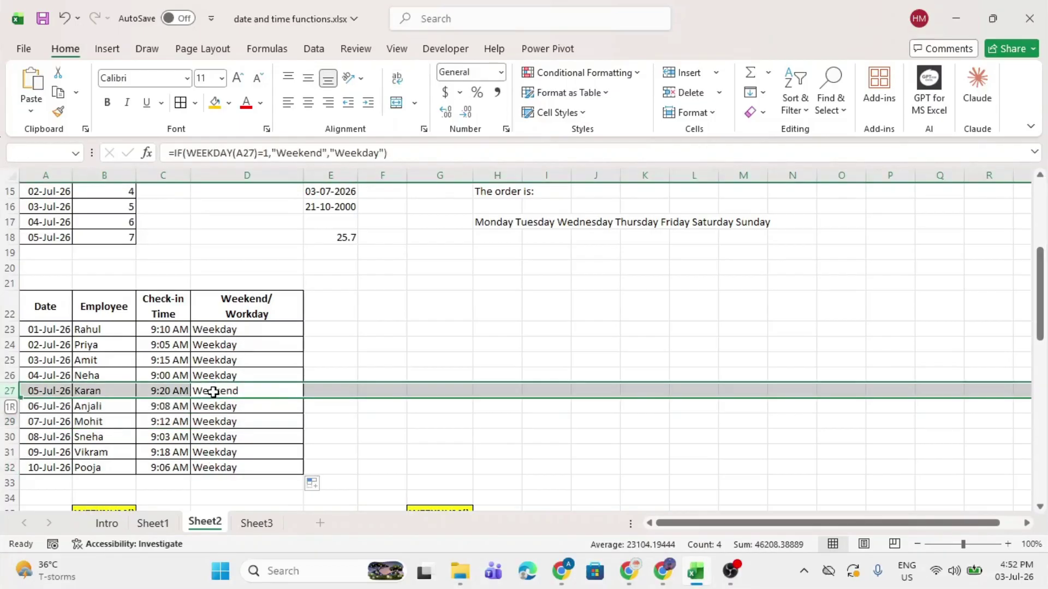
{"action": "left_click", "coordinate": [48, 392]}
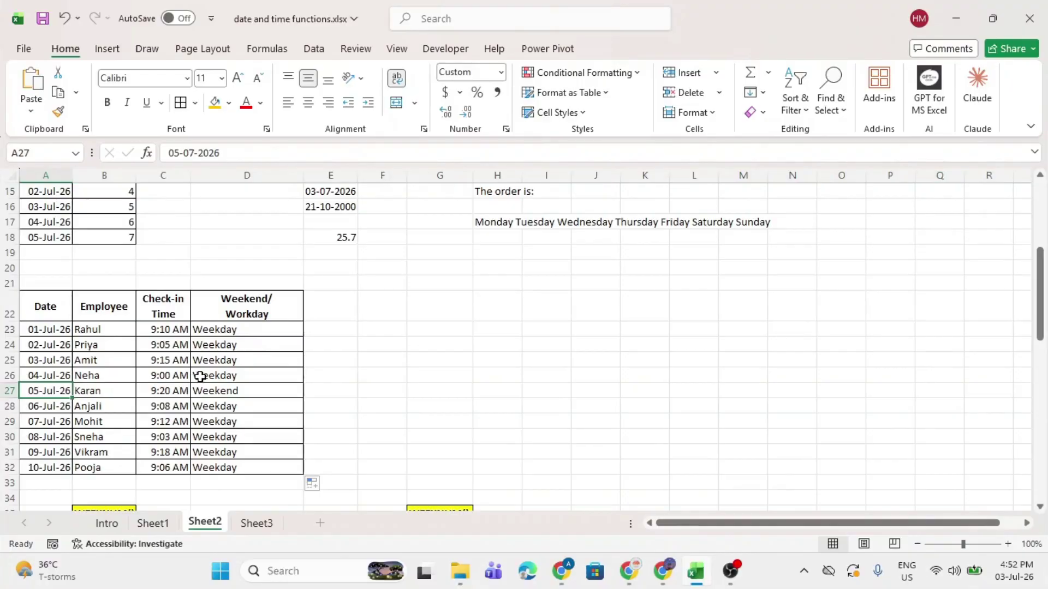
{"action": "left_click", "coordinate": [222, 390]}
{"action": "left_click_drag", "start_coordinate": [225, 332], "coordinate": [225, 464]}
Step: Highlight the 05-Jul-26 weekend row, A27:D27, with a gold fill
{"action": "left_click_drag", "start_coordinate": [44, 391], "coordinate": [218, 387]}
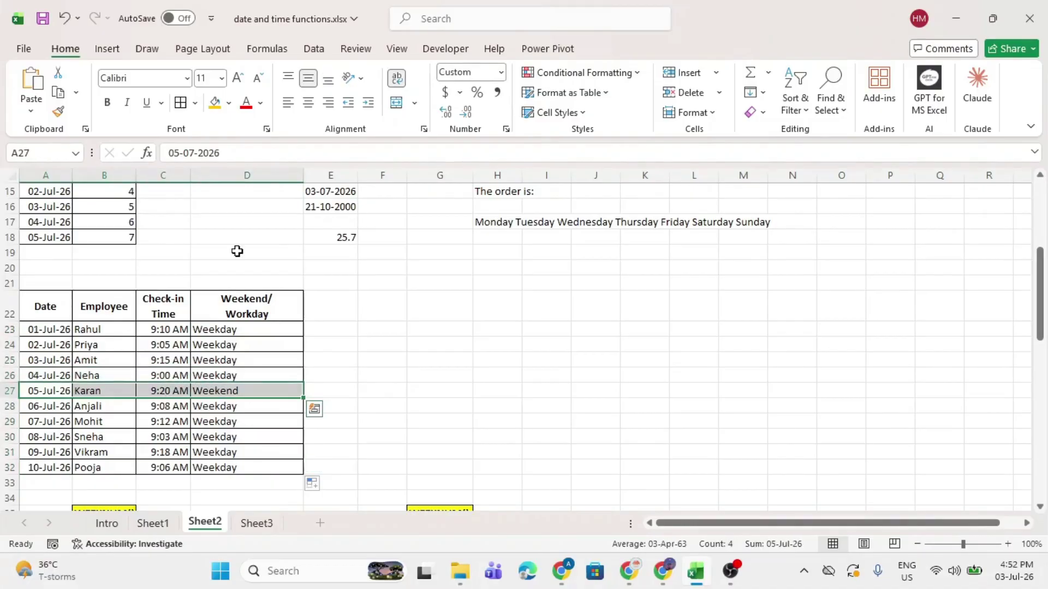
{"action": "left_click", "coordinate": [215, 102]}
{"action": "left_click", "coordinate": [304, 333]}
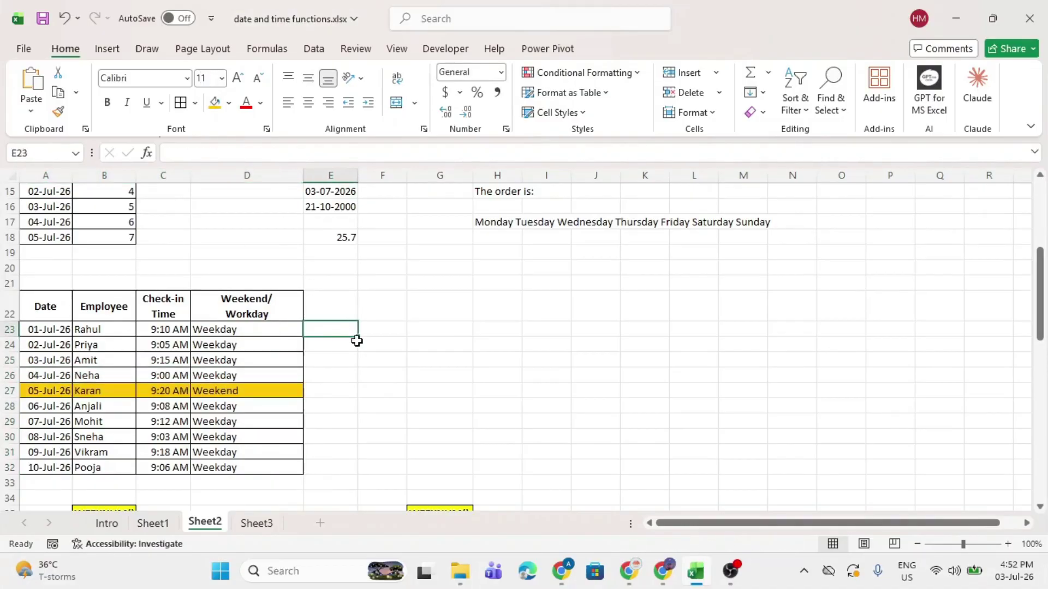
Step: Enter =WEEKNUM(A37) in B37 of the Week Number table and fill it down to B42
{"action": "scroll", "coordinate": [355, 339], "scroll_direction": "up", "scroll_amount": 1}
{"action": "scroll", "coordinate": [356, 340], "scroll_direction": "down", "scroll_amount": 1}
{"action": "scroll", "coordinate": [357, 341], "scroll_direction": "down", "scroll_amount": 3}
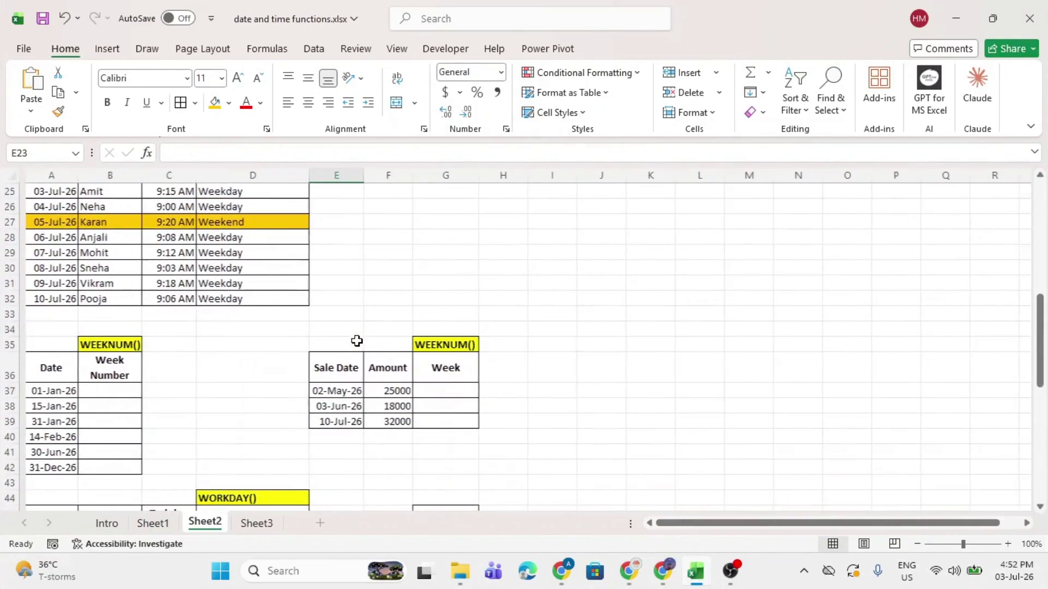
{"action": "left_click", "coordinate": [105, 344]}
{"action": "left_click", "coordinate": [110, 391]}
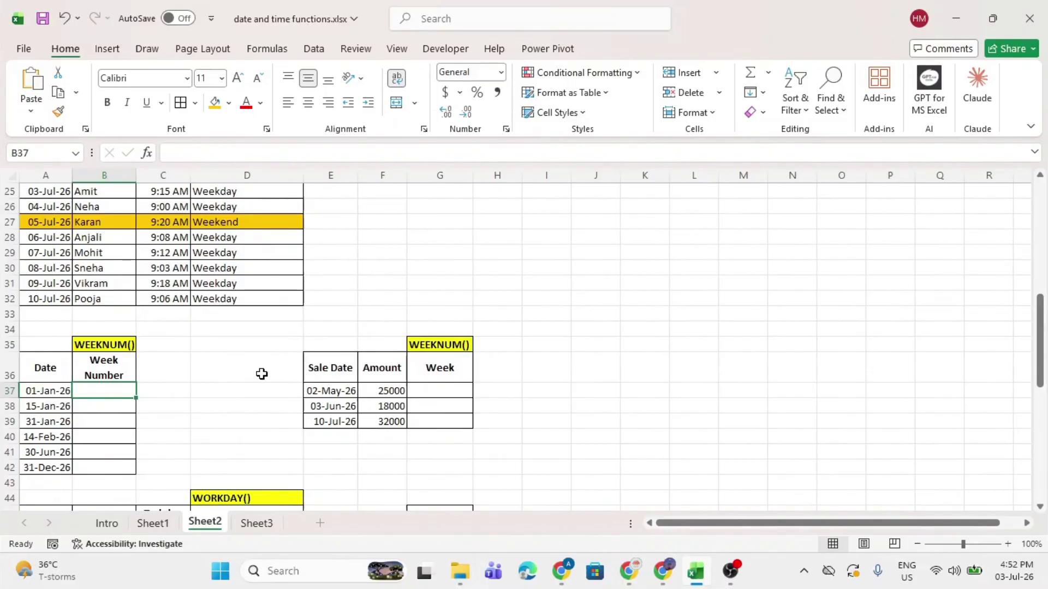
{"action": "type", "text": "=weeknu"}
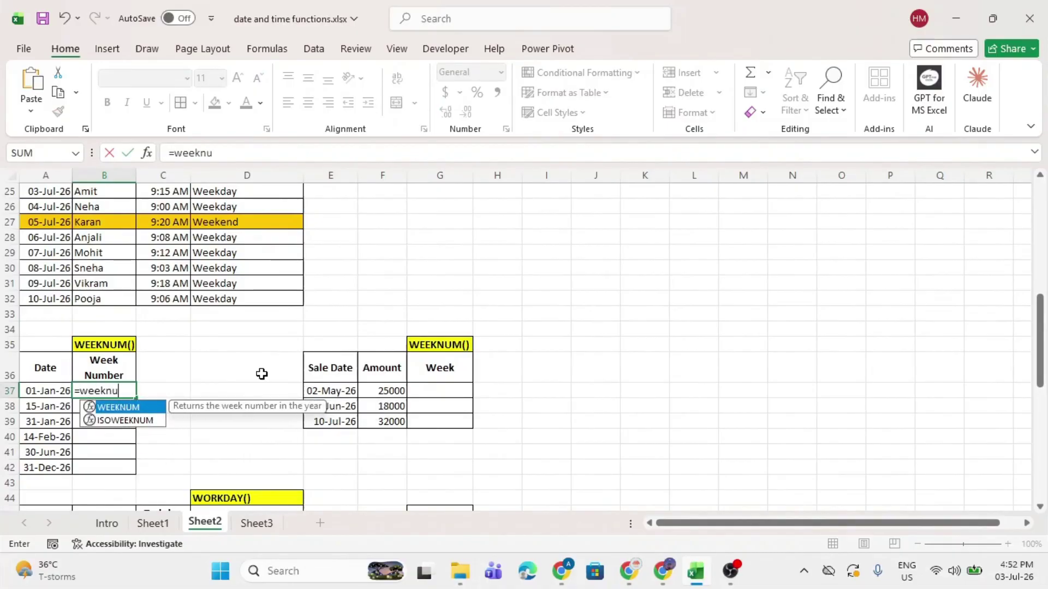
{"action": "key", "text": "Tab"}
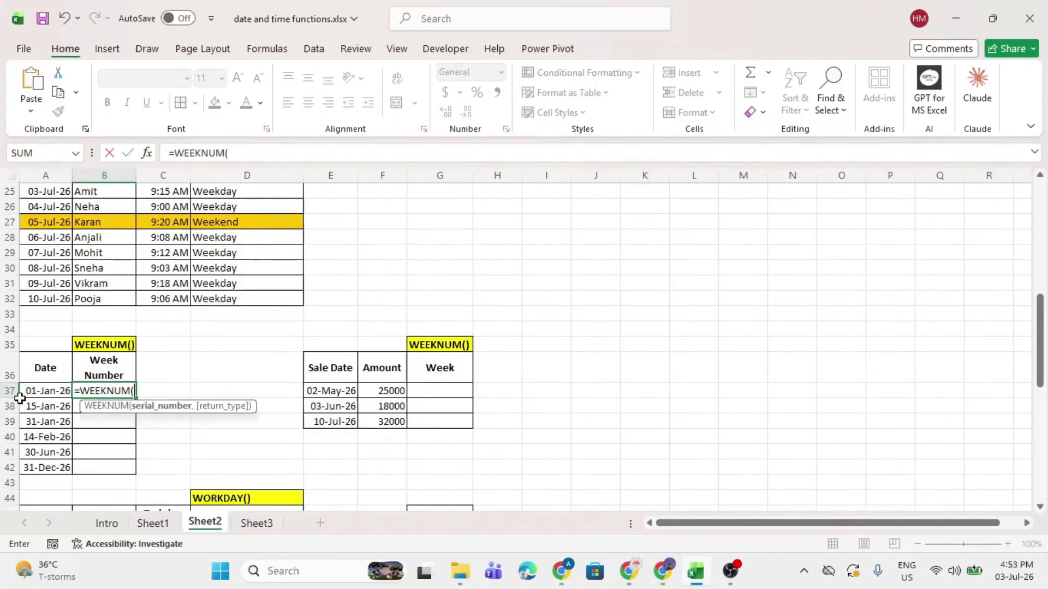
{"action": "left_click", "coordinate": [28, 392]}
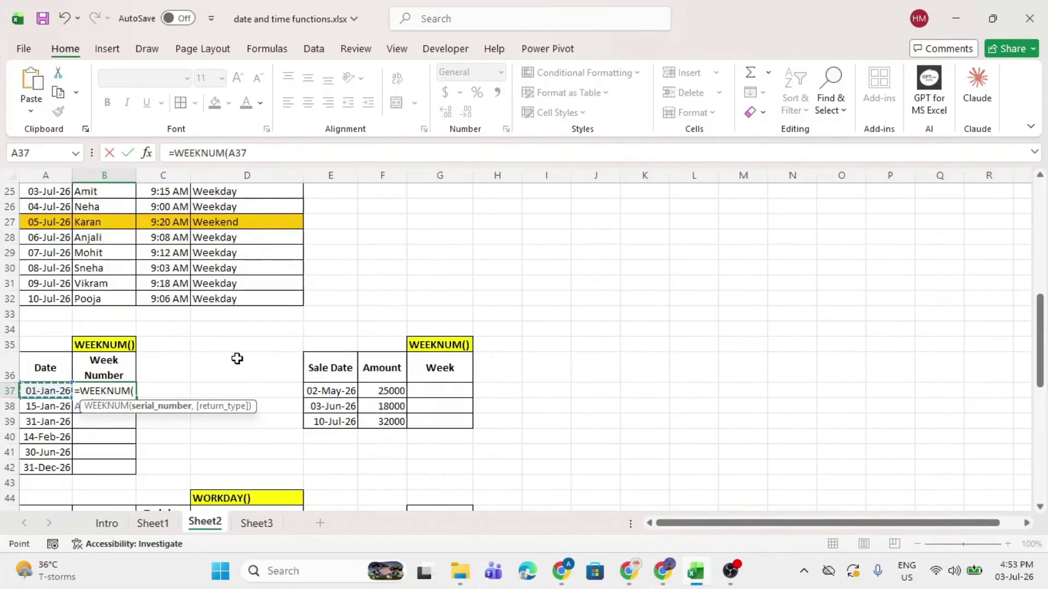
{"action": "key", "text": "Return"}
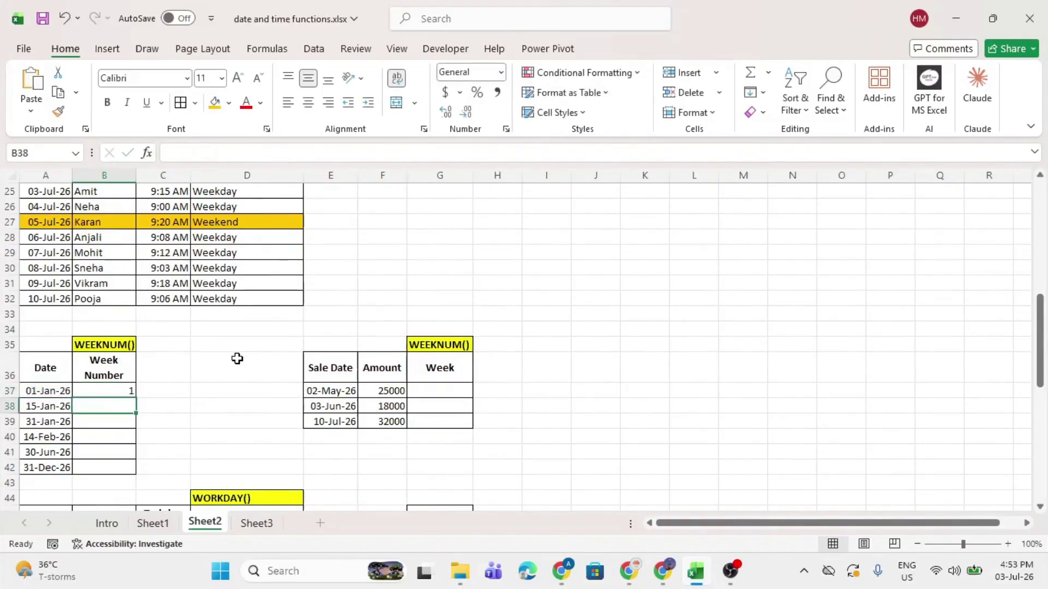
{"action": "left_click", "coordinate": [103, 390]}
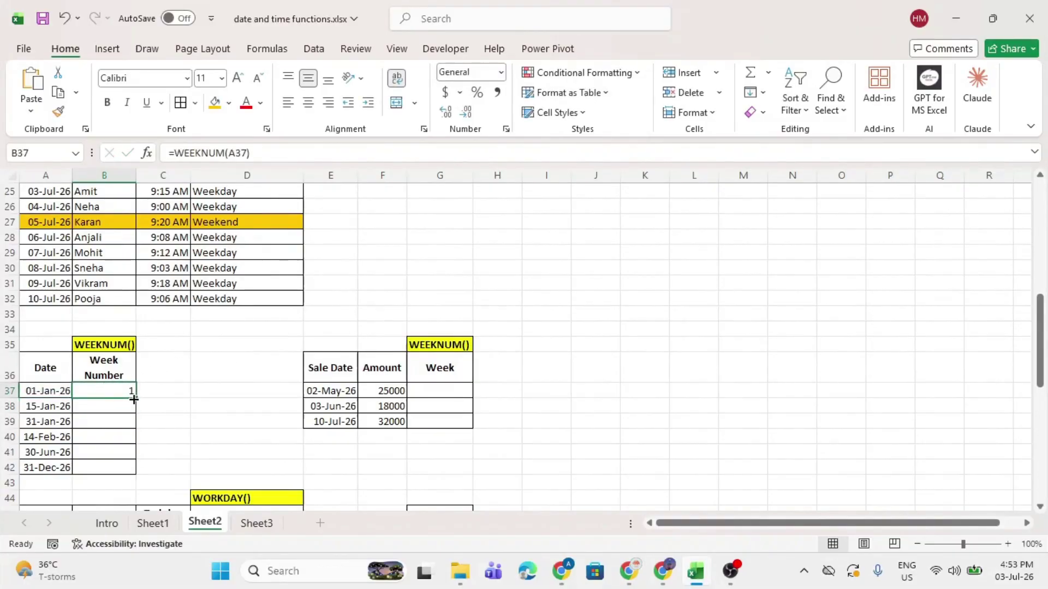
{"action": "left_click_drag", "start_coordinate": [134, 399], "coordinate": [133, 468]}
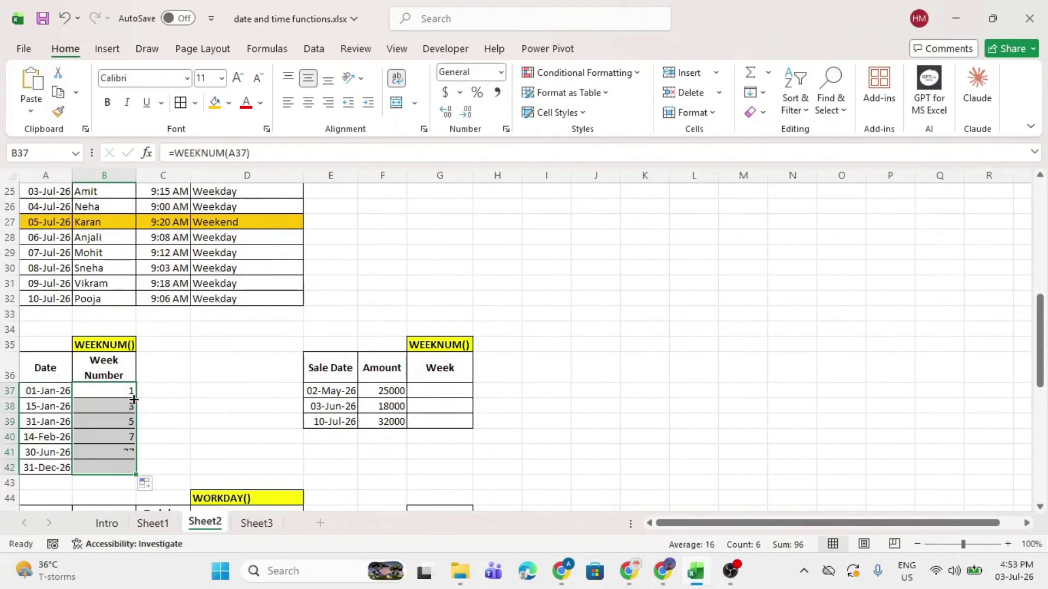
{"action": "left_click", "coordinate": [114, 446]}
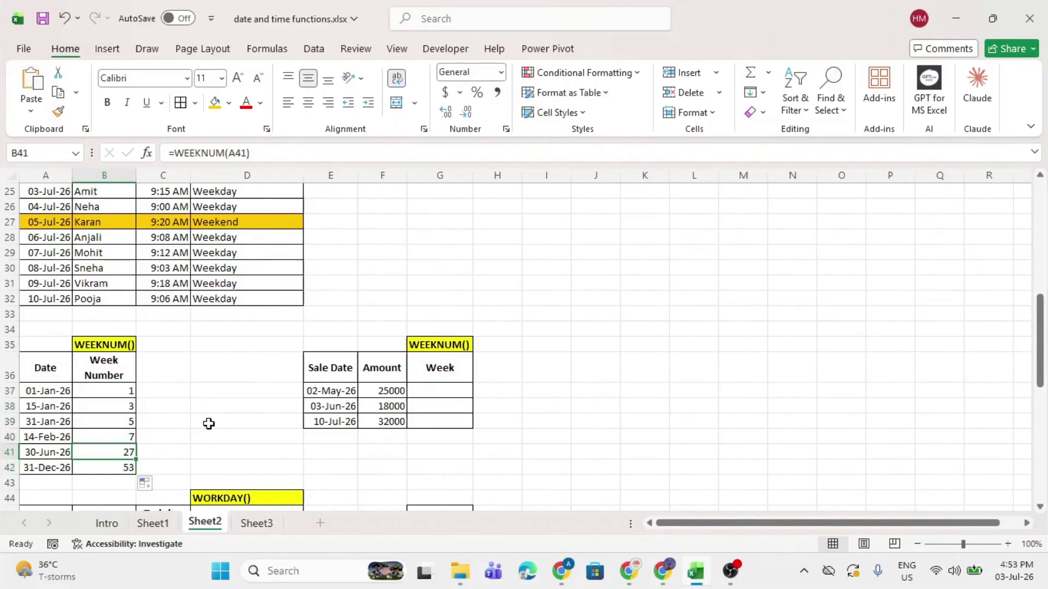
Step: Review the return_type options available for the WEEKNUM formula in B37, leaving the formula as it is
{"action": "double_click", "coordinate": [117, 391]}
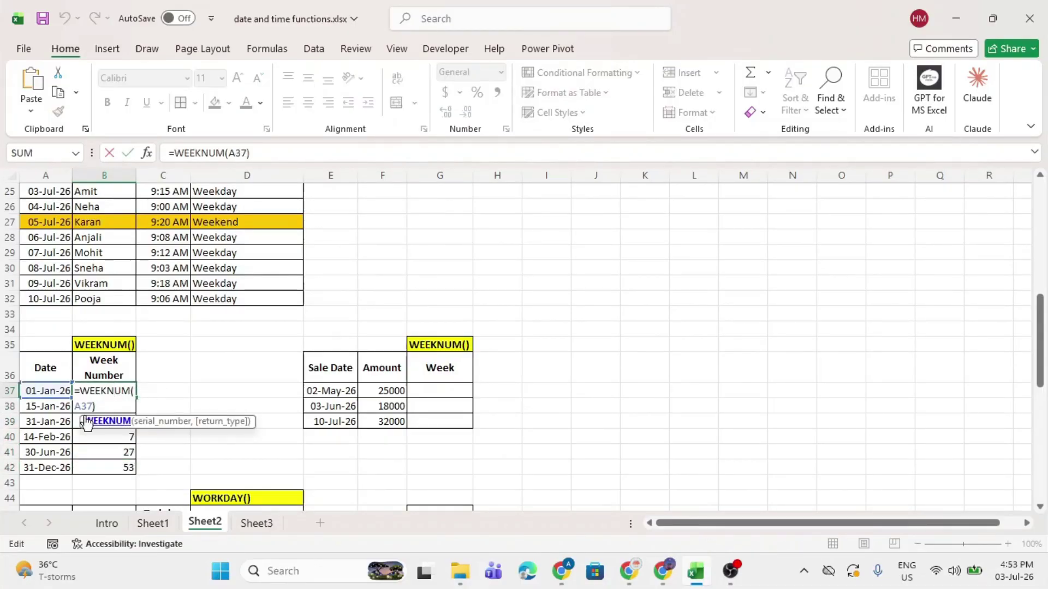
{"action": "type", "text": ","}
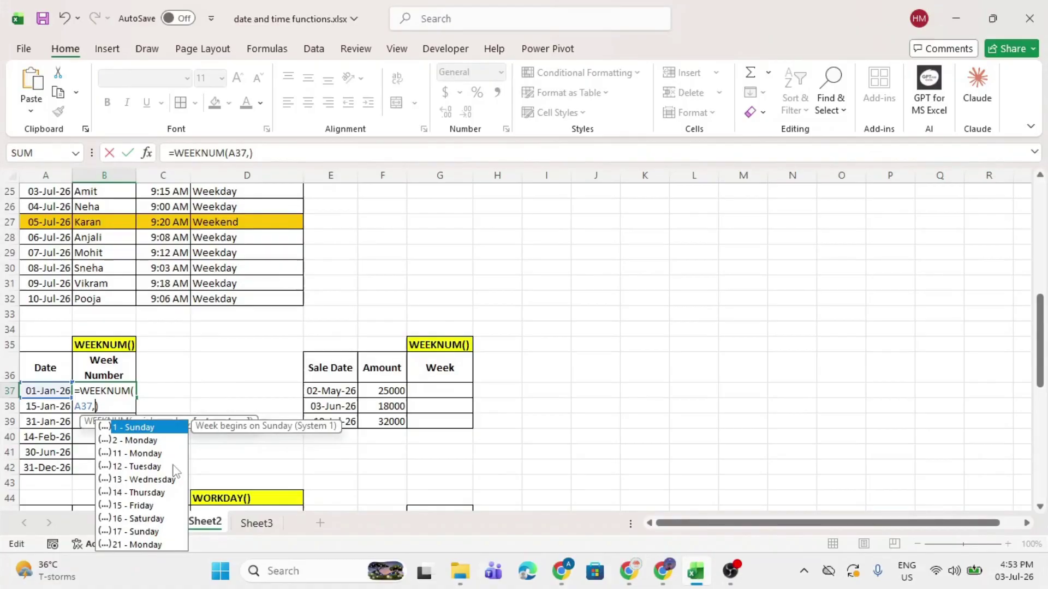
{"action": "key", "text": "BackSpace"}
{"action": "key", "text": "Return"}
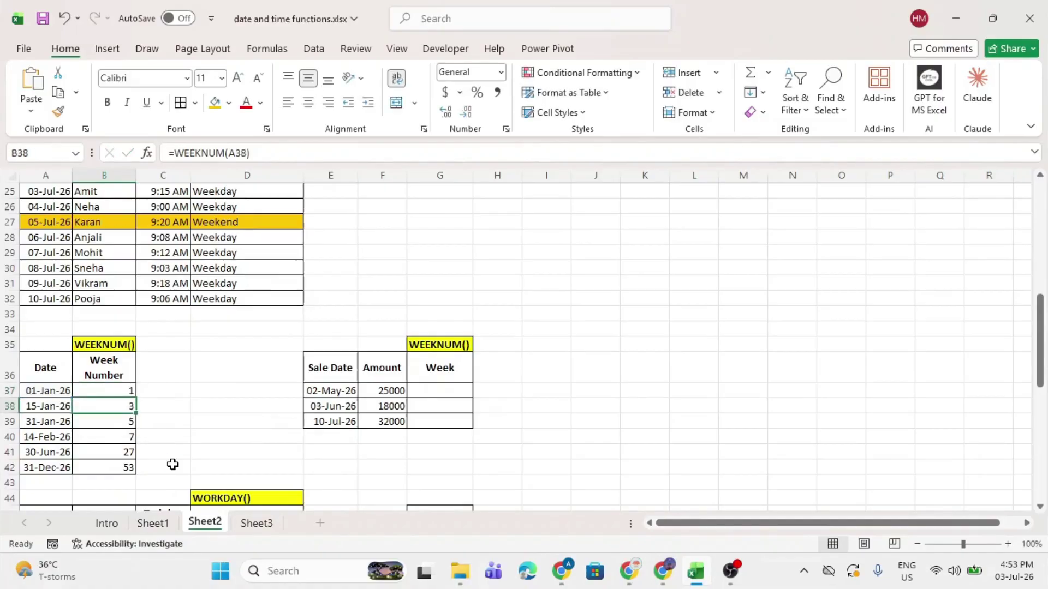
Step: Examine the sales table in E36:G39, including its Sale Date, Amount and empty Week columns
{"action": "left_click", "coordinate": [261, 331]}
{"action": "left_click_drag", "start_coordinate": [319, 367], "coordinate": [427, 424]}
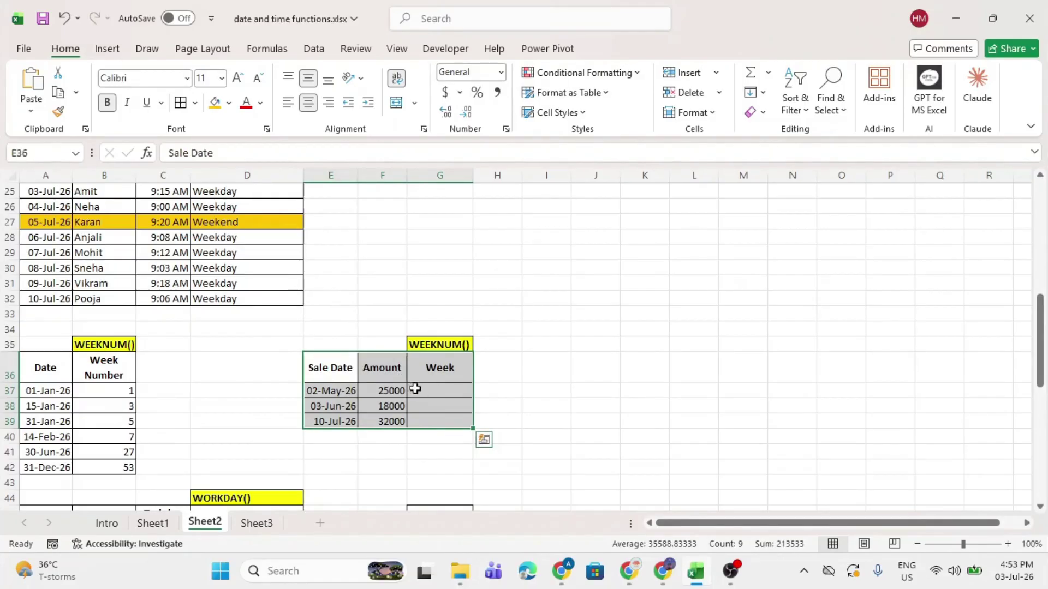
{"action": "left_click_drag", "start_coordinate": [343, 370], "coordinate": [439, 421]}
{"action": "left_click", "coordinate": [333, 391]}
{"action": "left_click", "coordinate": [332, 406]}
{"action": "left_click_drag", "start_coordinate": [385, 373], "coordinate": [383, 421]}
{"action": "left_click", "coordinate": [410, 397]}
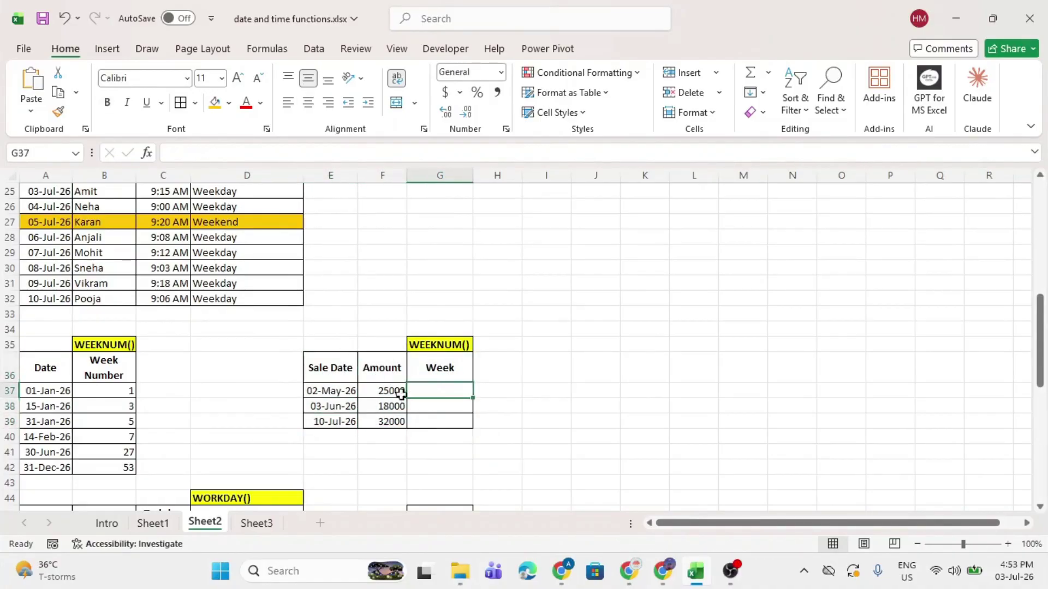
{"action": "left_click", "coordinate": [341, 394]}
Step: Enter =WEEKNUM(E37) in G37 of the sales table's Week column and fill it down to G39
{"action": "left_click", "coordinate": [424, 390]}
{"action": "type", "text": "=weeknu"}
{"action": "key", "text": "Tab"}
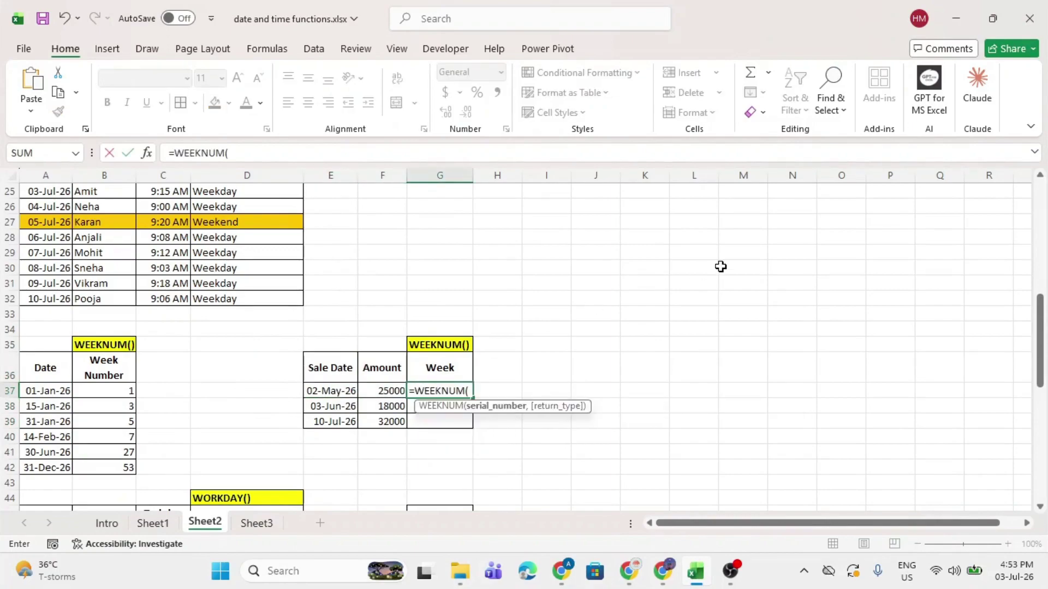
{"action": "left_click", "coordinate": [341, 391]}
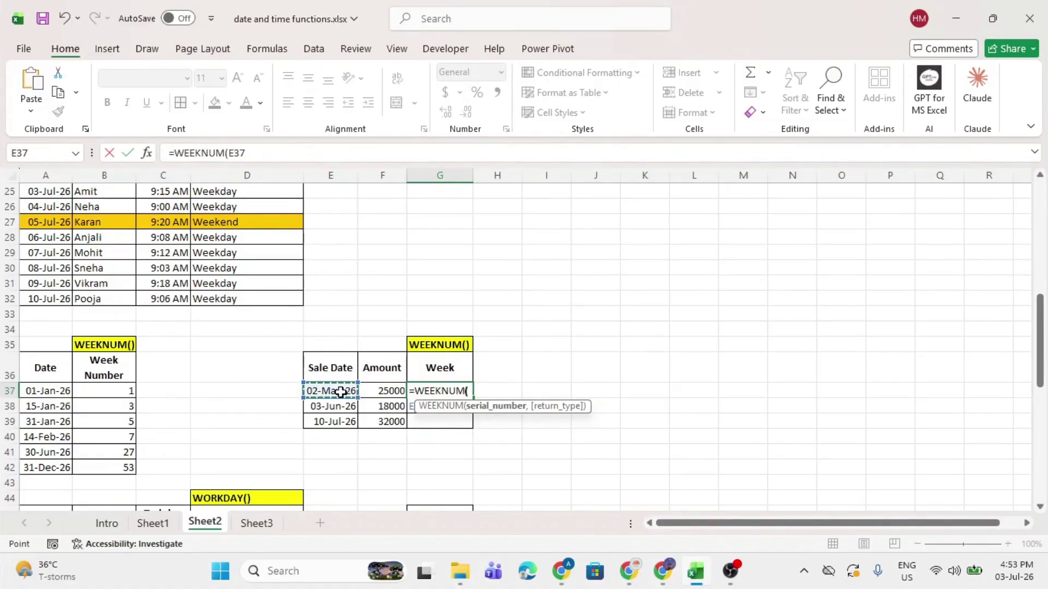
{"action": "key", "text": "Return"}
{"action": "left_click", "coordinate": [435, 387]}
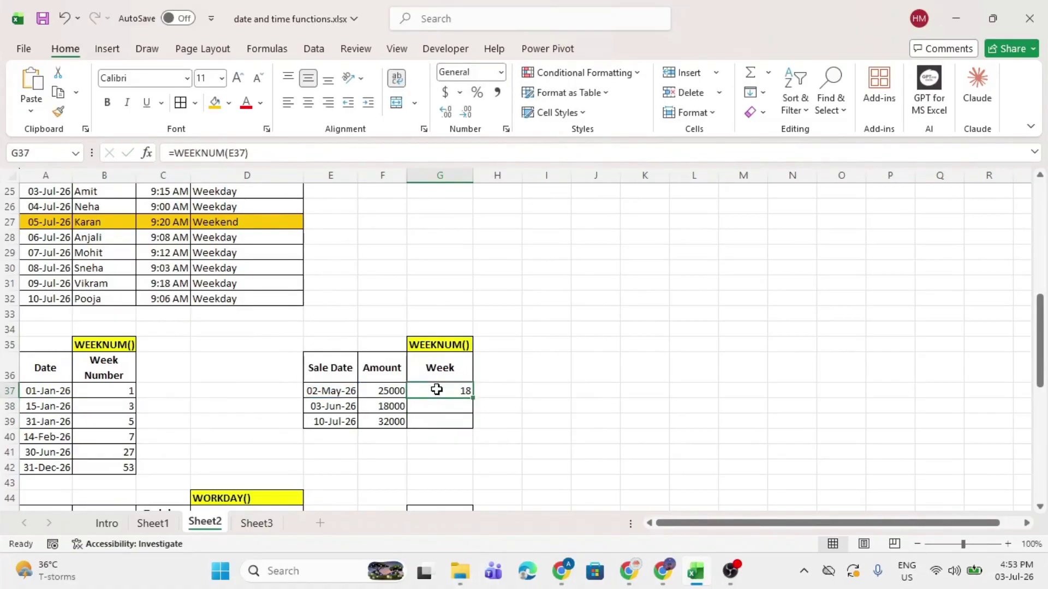
{"action": "double_click", "coordinate": [471, 399]}
{"action": "left_click", "coordinate": [441, 396]}
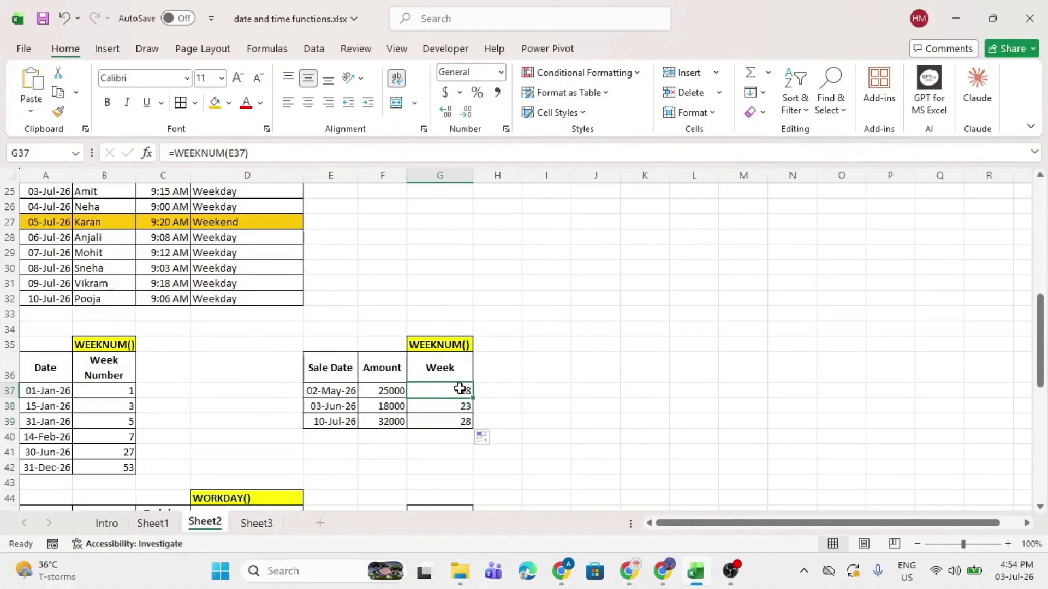
Step: Compare each sale amount in F37:F39 with its week number in column G
{"action": "left_click", "coordinate": [370, 395]}
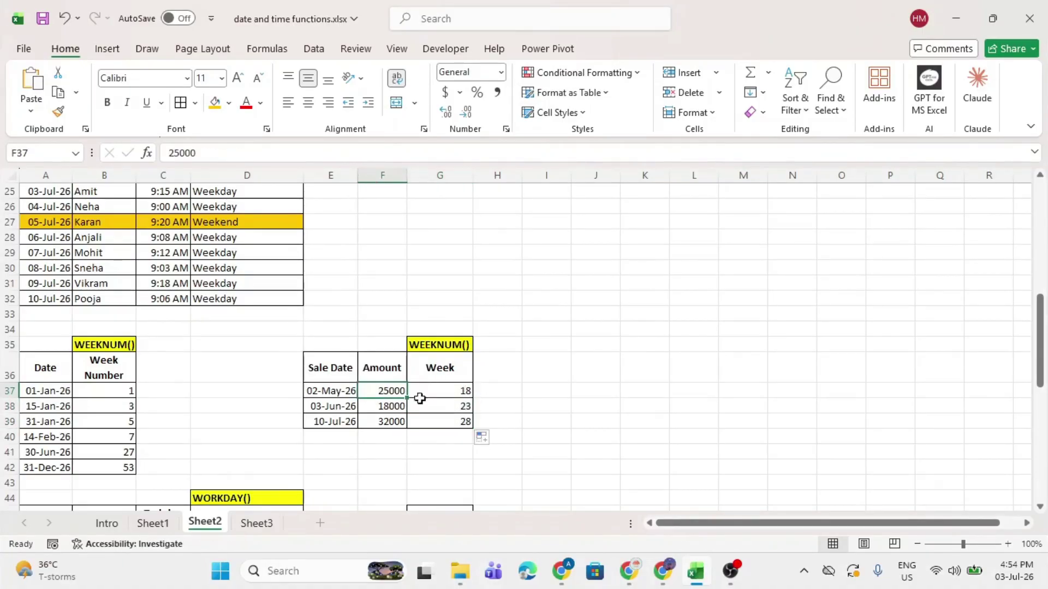
{"action": "left_click", "coordinate": [442, 406]}
{"action": "left_click", "coordinate": [385, 406]}
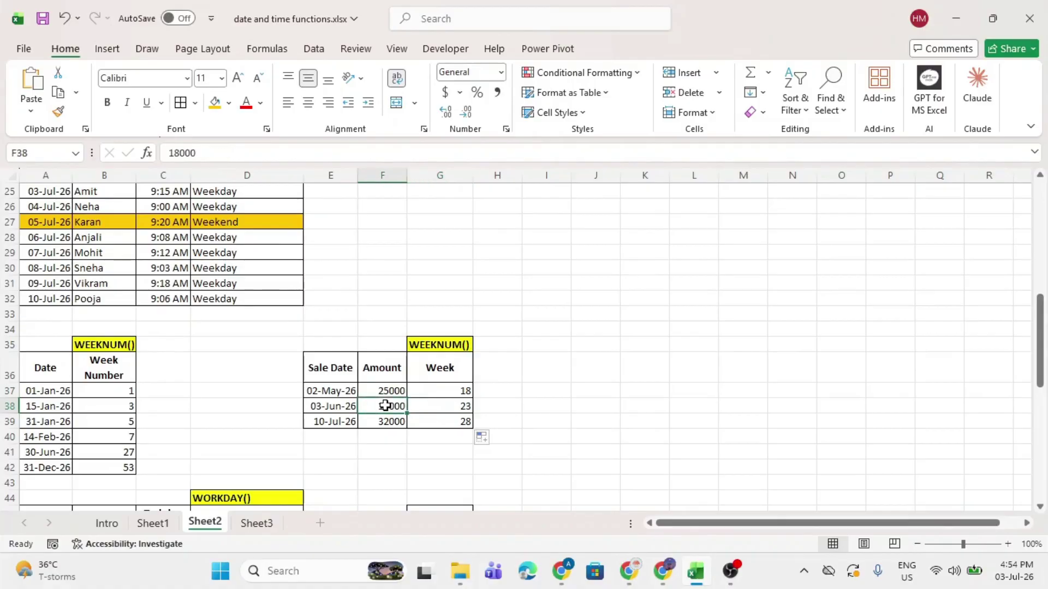
{"action": "left_click", "coordinate": [444, 424]}
{"action": "left_click", "coordinate": [383, 424]}
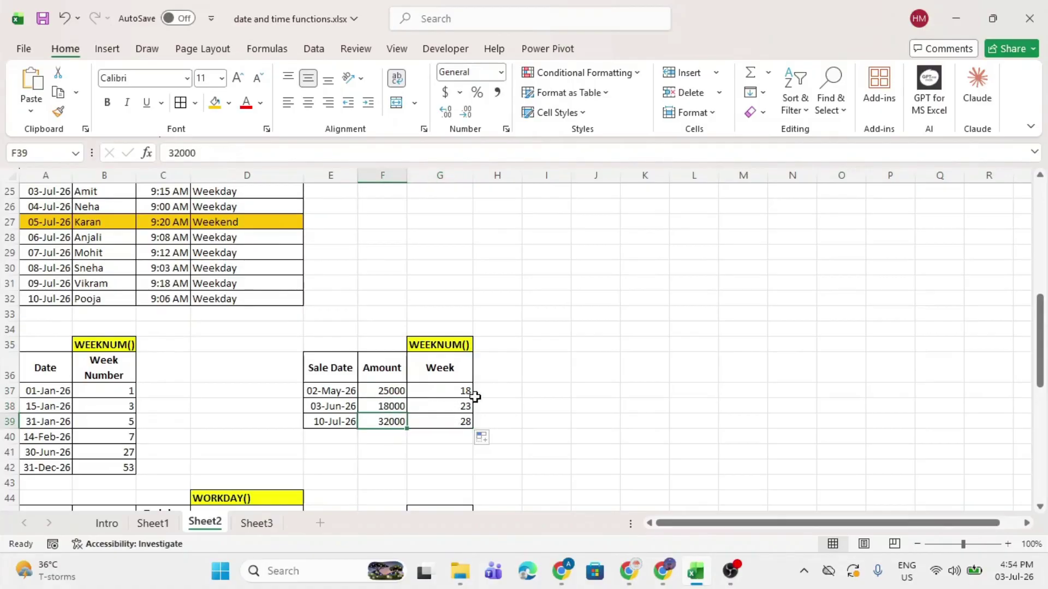
Step: Insert an empty 2-D clustered column chart and place it beside the sales table in E36:G39
{"action": "left_click_drag", "start_coordinate": [379, 367], "coordinate": [439, 419]}
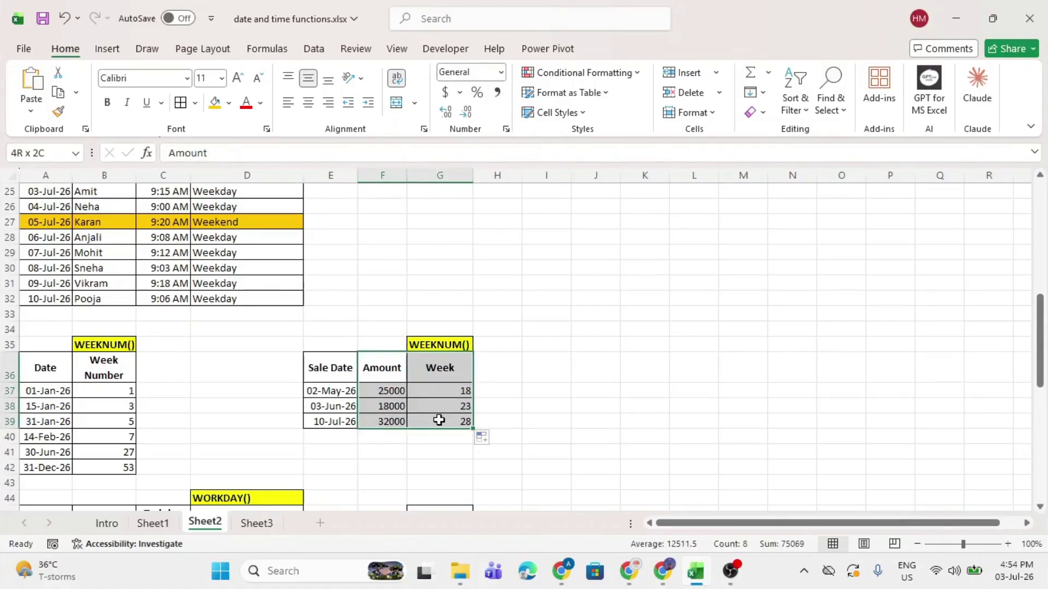
{"action": "left_click", "coordinate": [574, 359]}
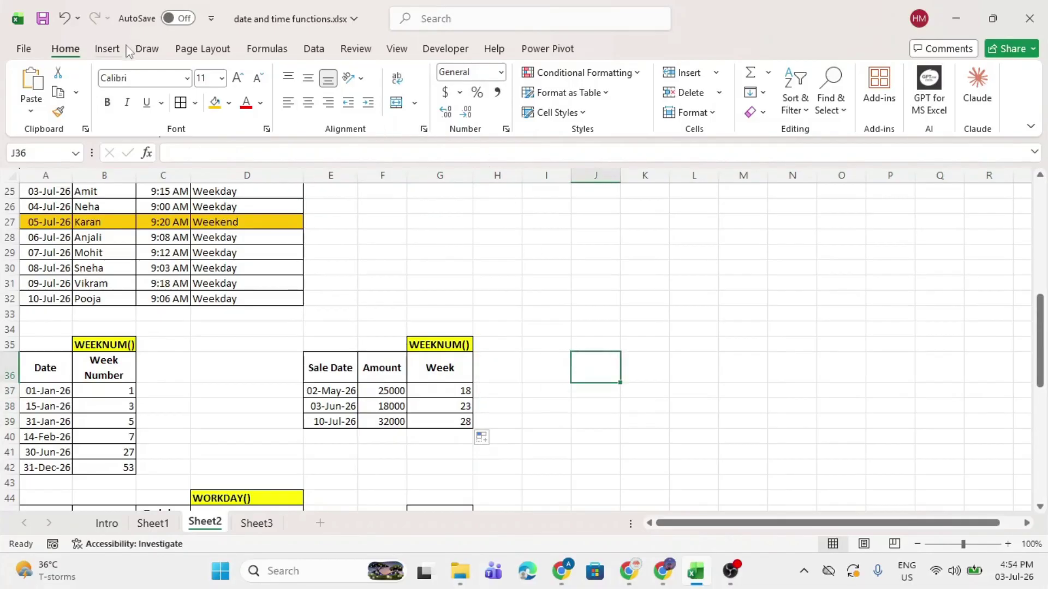
{"action": "left_click", "coordinate": [109, 49]}
{"action": "left_click", "coordinate": [317, 72]}
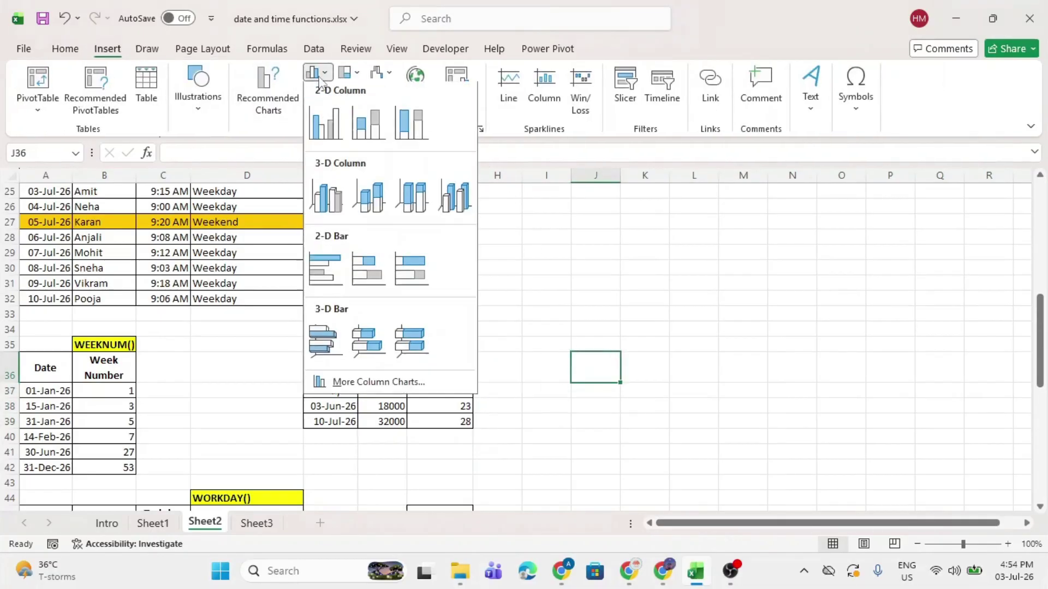
{"action": "left_click", "coordinate": [335, 120]}
{"action": "left_click_drag", "start_coordinate": [491, 269], "coordinate": [720, 262]}
Step: Add a data series to the empty chart using the sale amounts in Sheet2!$F$37:$F$39 as its values
{"action": "left_click", "coordinate": [802, 90]}
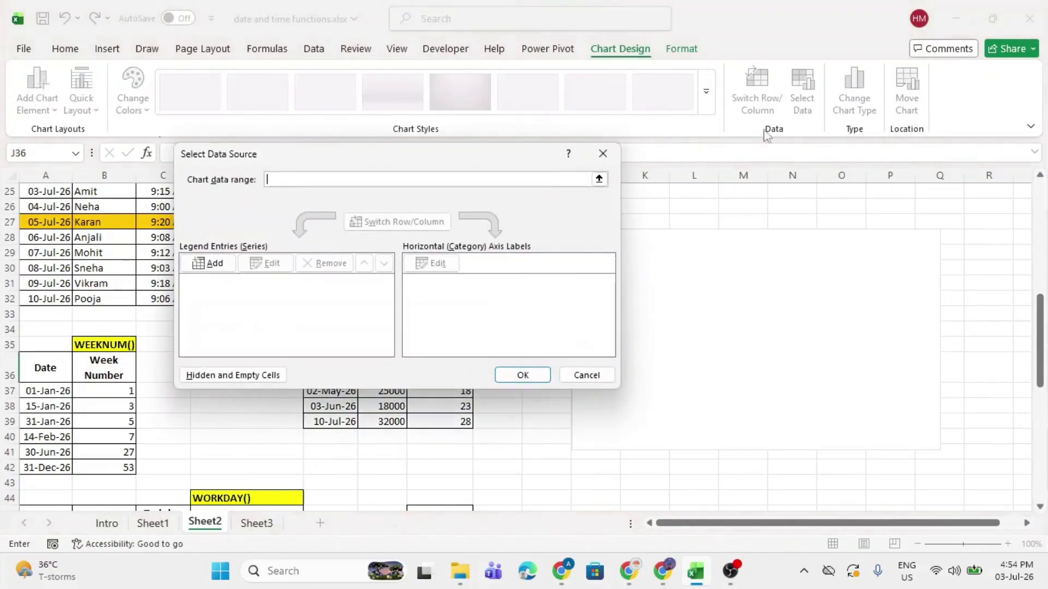
{"action": "left_click", "coordinate": [225, 263]}
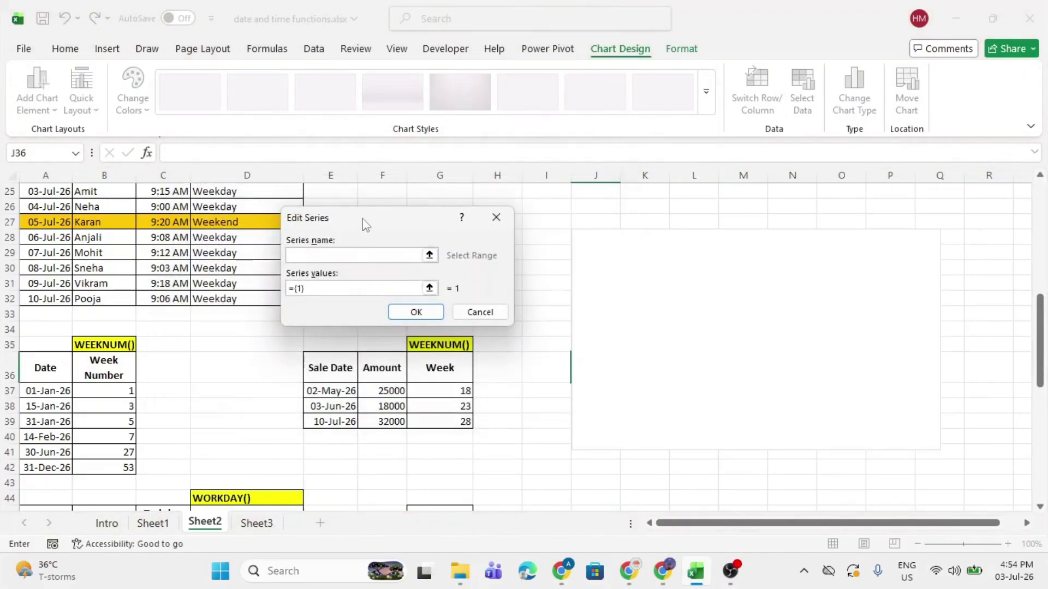
{"action": "left_click_drag", "start_coordinate": [365, 224], "coordinate": [537, 226]}
{"action": "left_click", "coordinate": [501, 288]}
{"action": "left_click", "coordinate": [212, 525]}
{"action": "left_click", "coordinate": [383, 391]}
{"action": "left_click_drag", "start_coordinate": [383, 391], "coordinate": [384, 421]}
{"action": "left_click", "coordinate": [664, 351]}
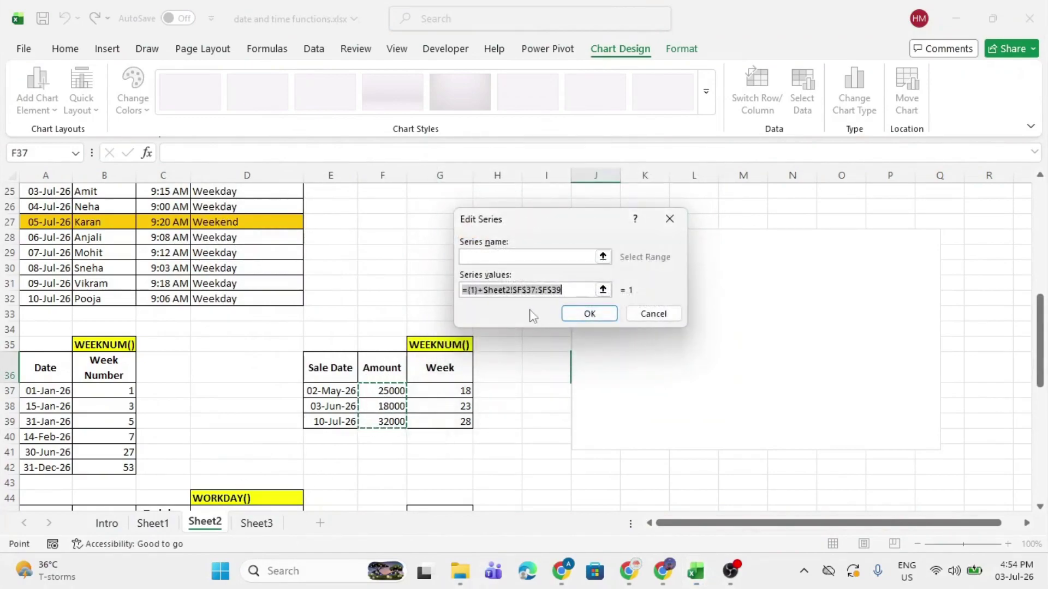
{"action": "key", "text": "BackSpace"}
{"action": "left_click", "coordinate": [221, 529]}
{"action": "left_click_drag", "start_coordinate": [385, 390], "coordinate": [388, 419]}
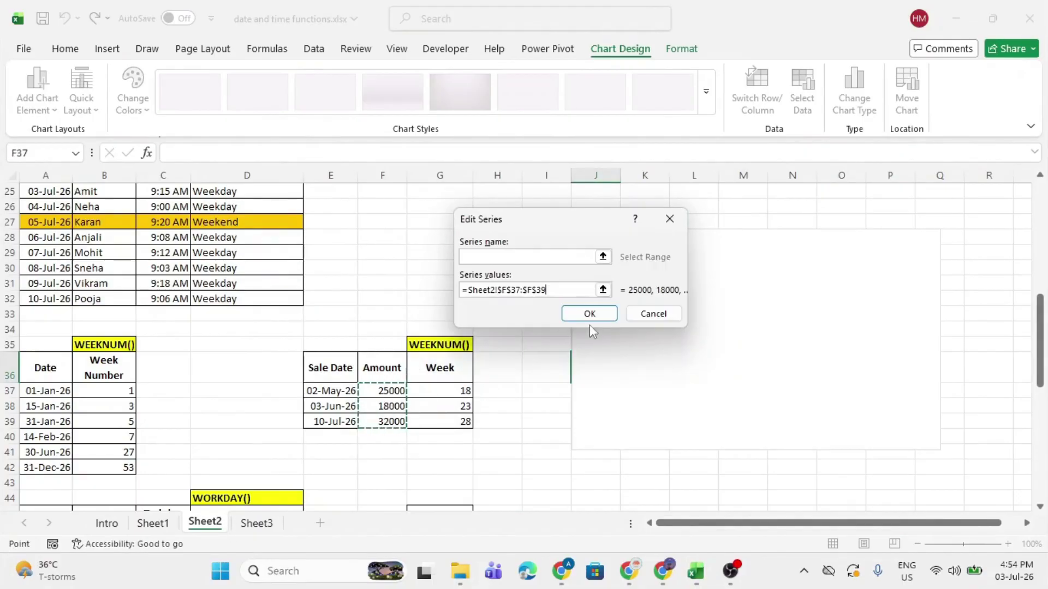
{"action": "left_click", "coordinate": [590, 314]}
Step: Set the chart's horizontal axis labels to the week numbers in Sheet2!$G$37:$G$39 and apply the data source
{"action": "left_click", "coordinate": [429, 263]}
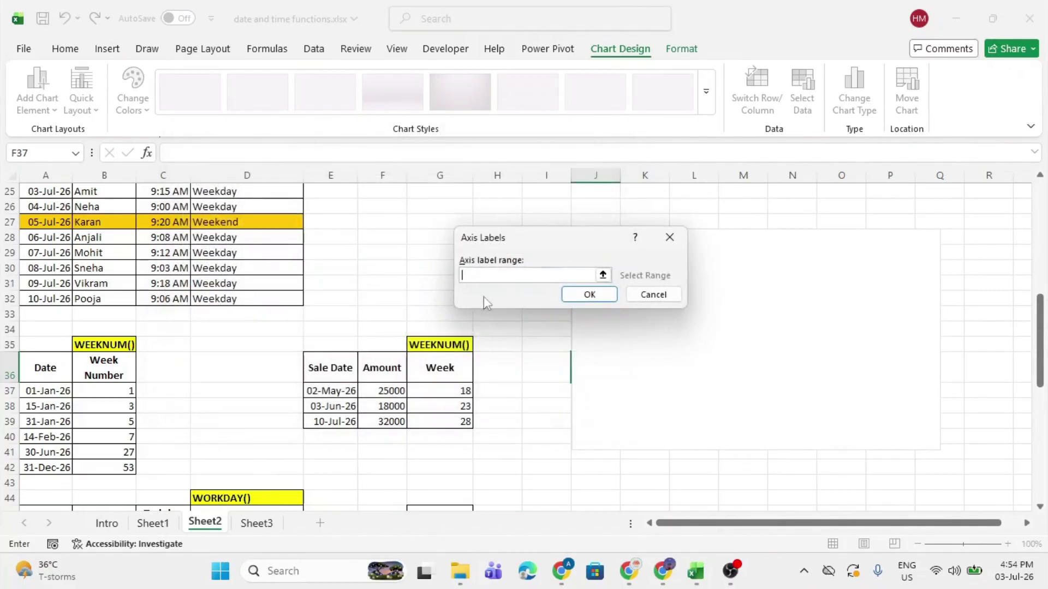
{"action": "left_click_drag", "start_coordinate": [411, 390], "coordinate": [434, 421]}
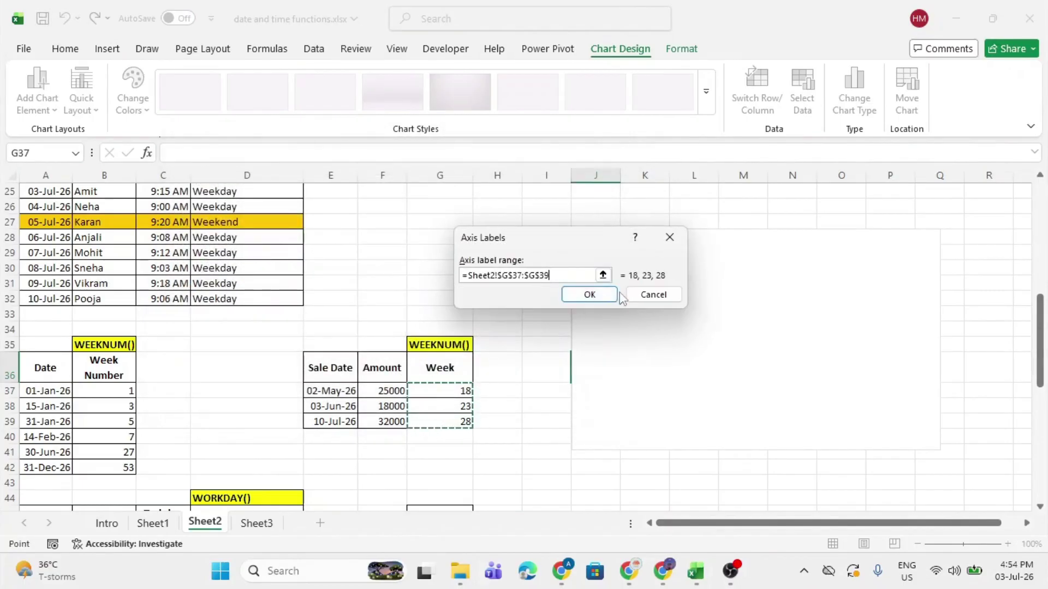
{"action": "left_click", "coordinate": [592, 295]}
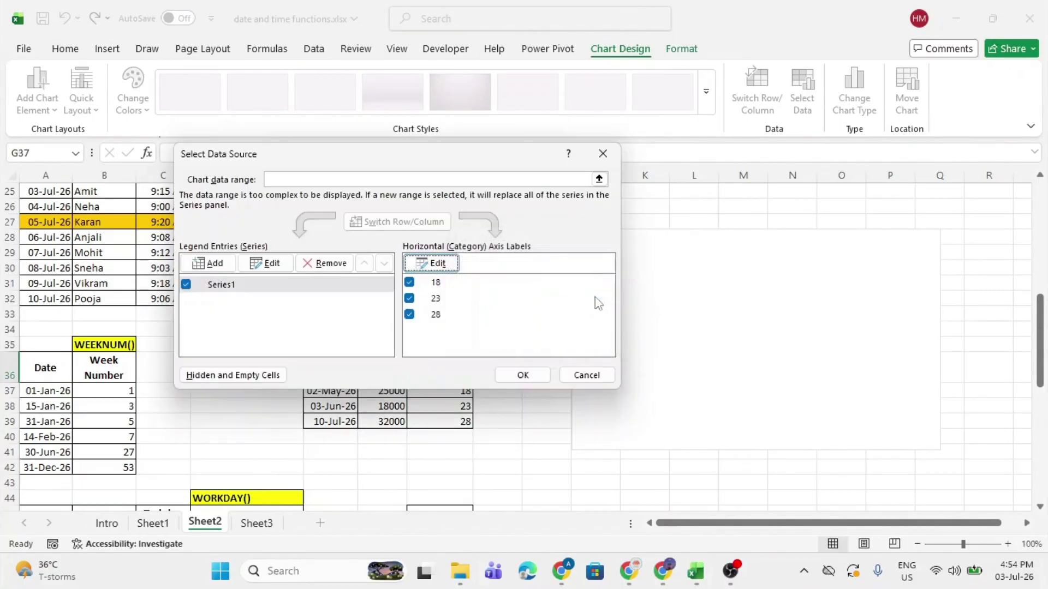
{"action": "left_click", "coordinate": [529, 374]}
Step: Move the weekly sales chart closer to the table, inspect its columns and delete the chart
{"action": "left_click_drag", "start_coordinate": [732, 236], "coordinate": [644, 235]}
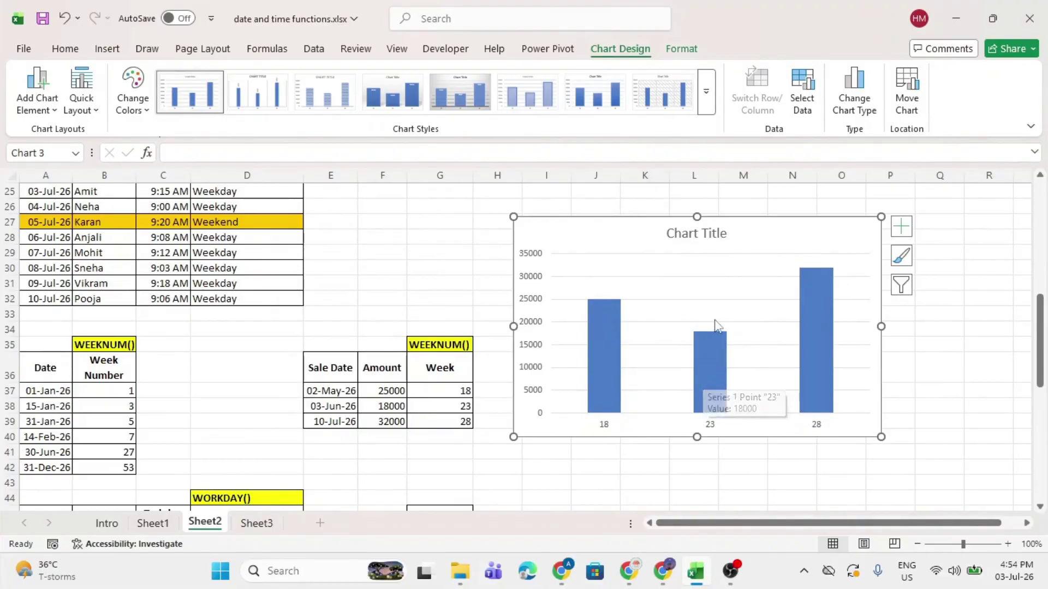
{"action": "mouse_move", "coordinate": [813, 271]}
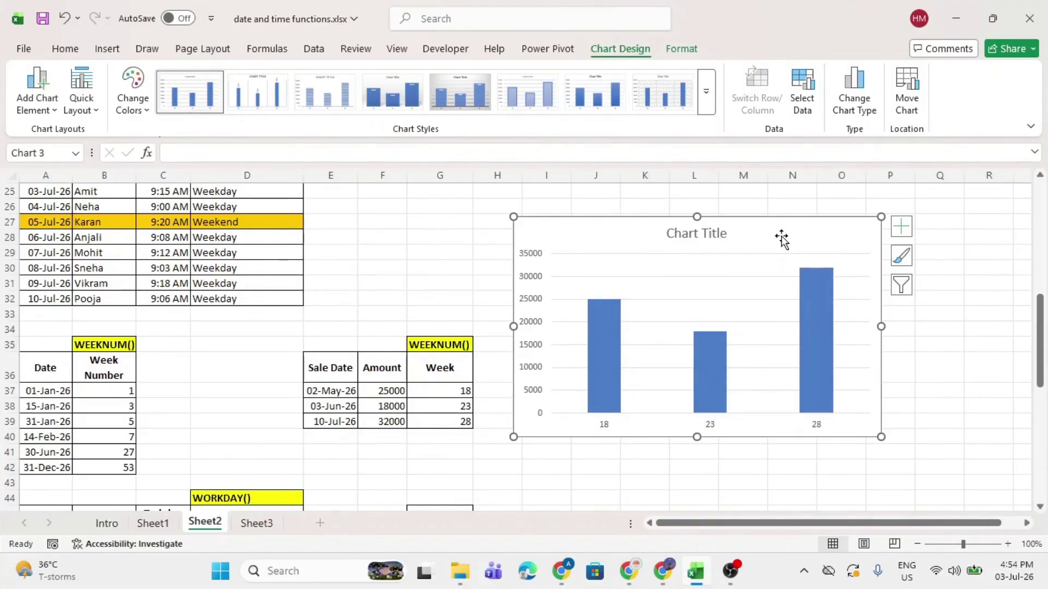
{"action": "key", "text": "Delete"}
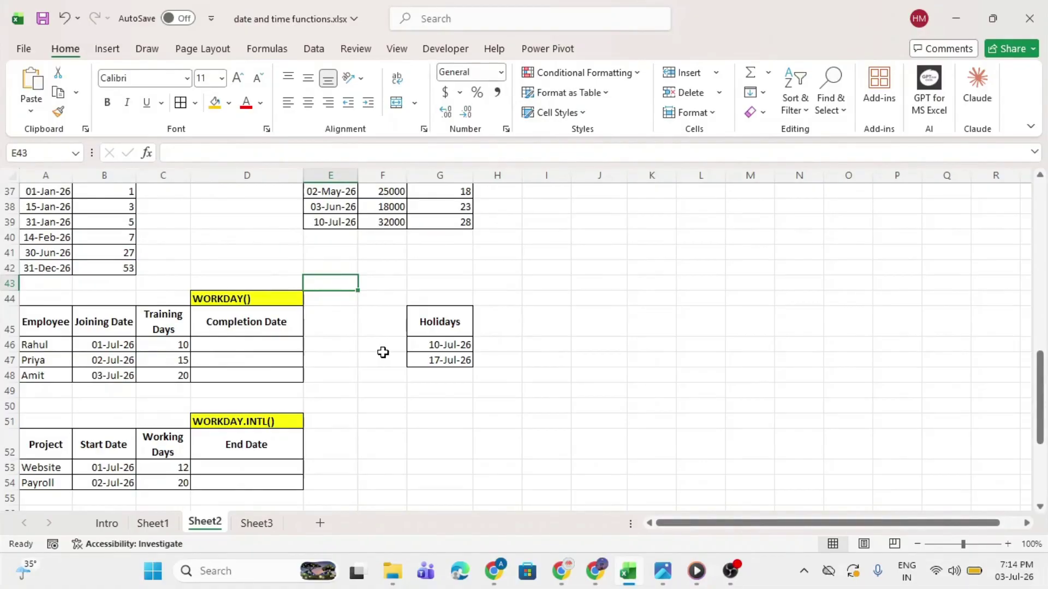
Step: Examine the training table in A45:D48, including its Joining Date, Training Days and empty Completion Date columns
{"action": "left_click_drag", "start_coordinate": [24, 327], "coordinate": [241, 371]}
{"action": "left_click_drag", "start_coordinate": [70, 321], "coordinate": [64, 370]}
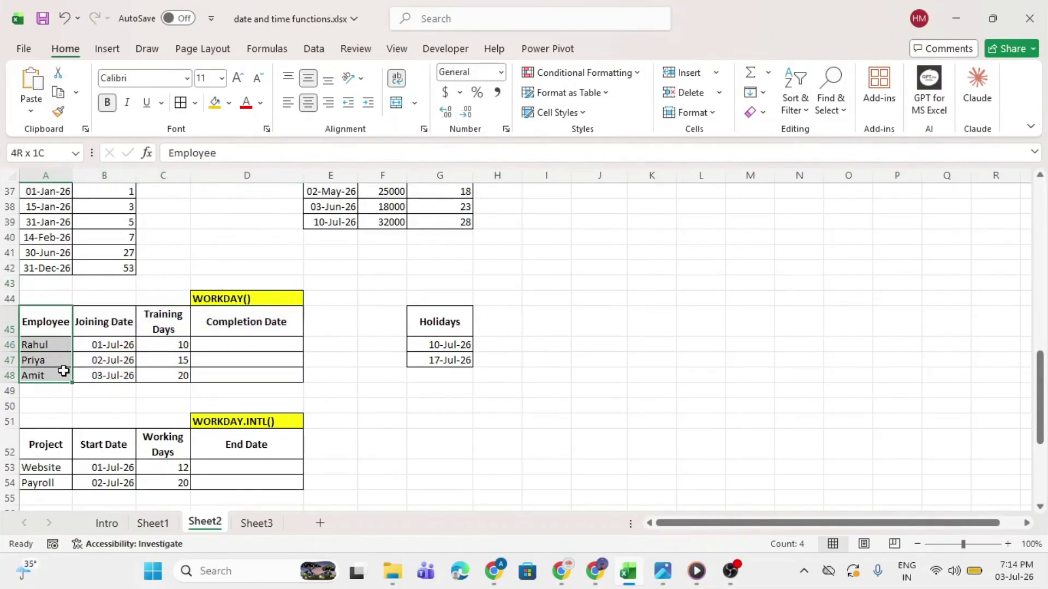
{"action": "left_click", "coordinate": [113, 321]}
{"action": "left_click", "coordinate": [163, 326]}
{"action": "left_click", "coordinate": [212, 342]}
{"action": "left_click", "coordinate": [121, 346]}
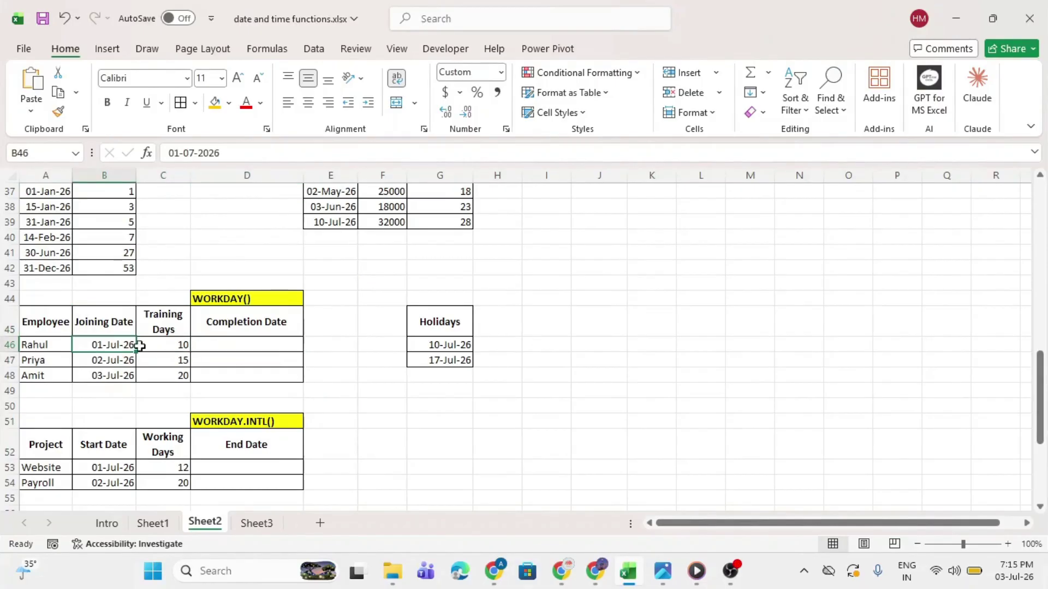
{"action": "left_click", "coordinate": [215, 342]}
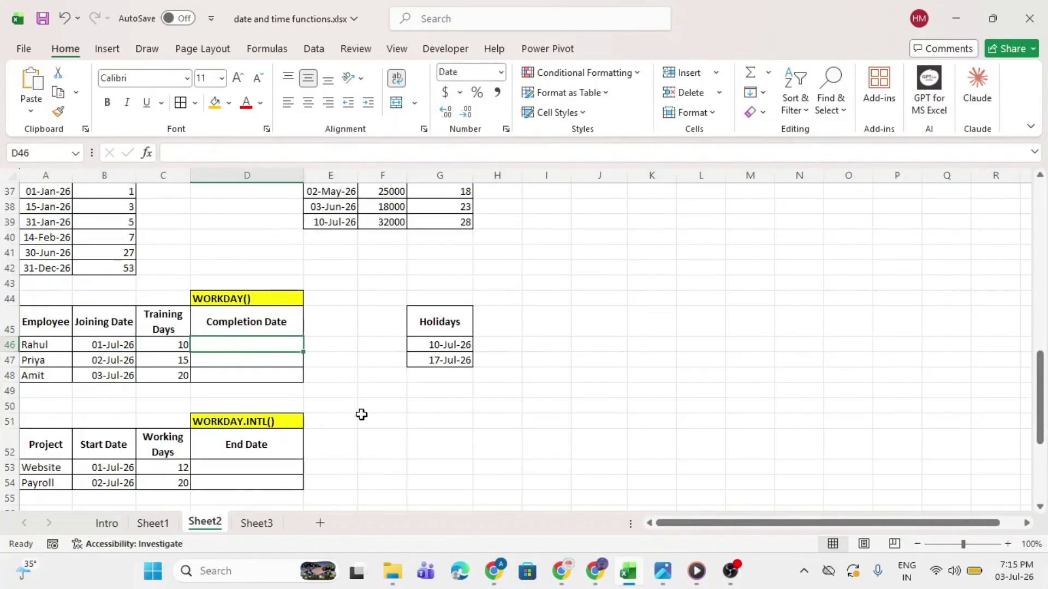
{"action": "left_click", "coordinate": [46, 346]}
{"action": "left_click", "coordinate": [103, 344]}
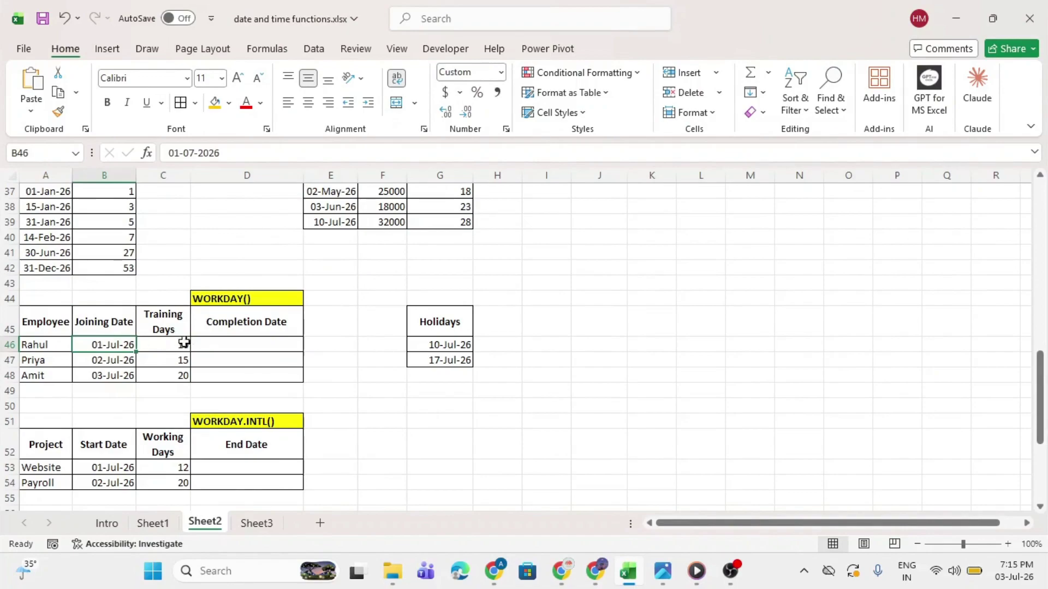
Step: Enter =WORKDAY(B46,C46) in D46 to calculate the first employee's training completion date
{"action": "left_click", "coordinate": [253, 344]}
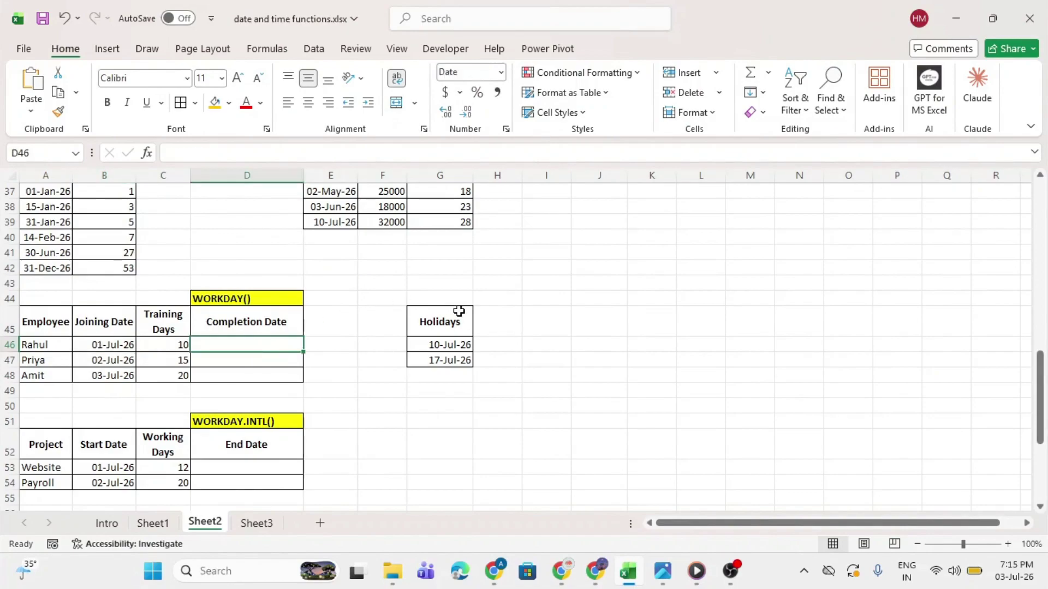
{"action": "type", "text": "=workd"}
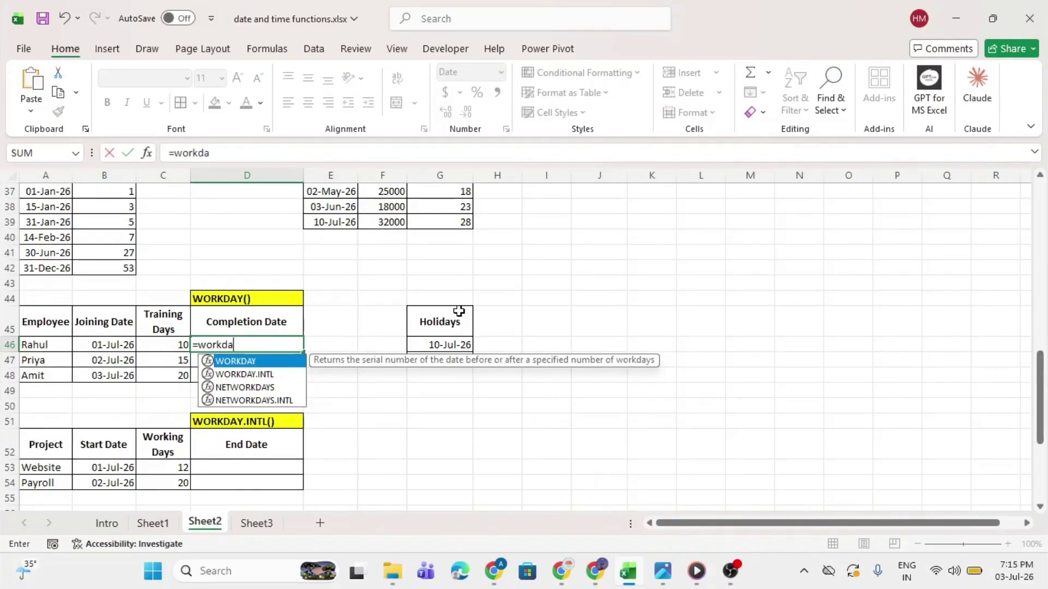
{"action": "type", "text": "a"}
{"action": "key", "text": "Tab"}
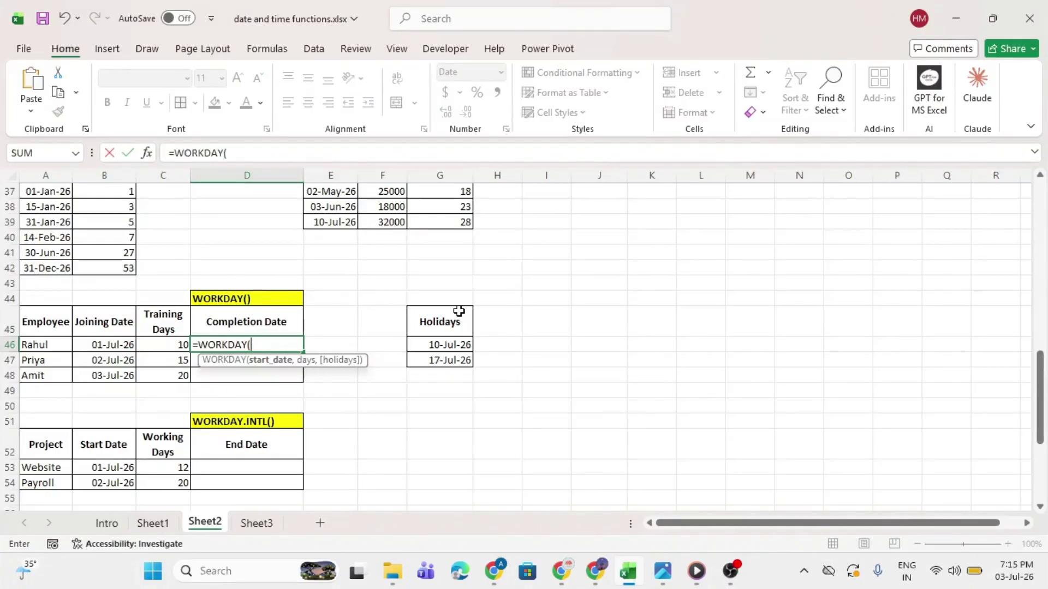
{"action": "left_click", "coordinate": [93, 345]}
{"action": "type", "text": ","}
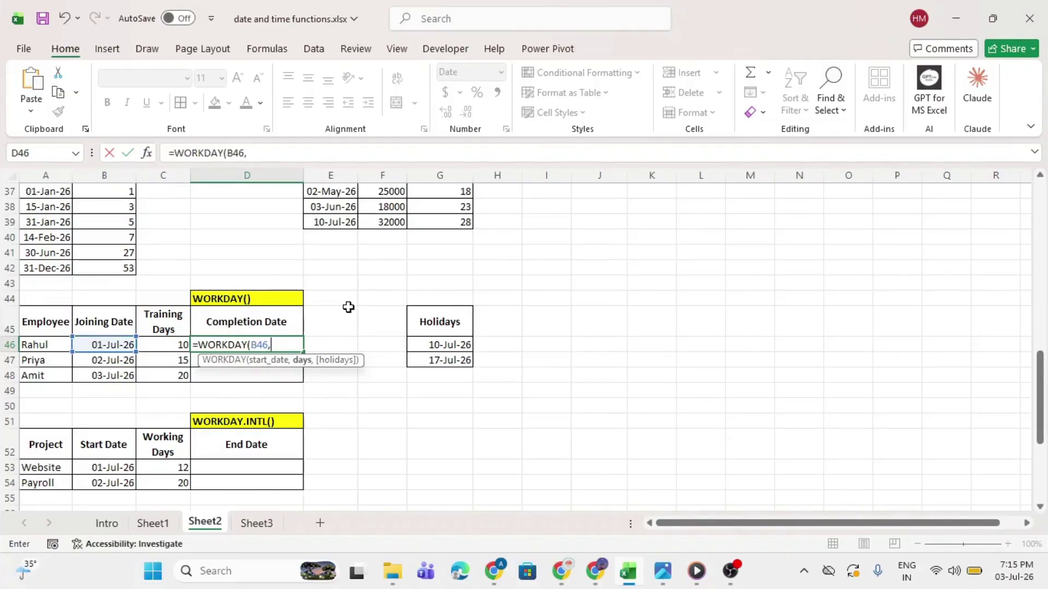
{"action": "left_click", "coordinate": [167, 343]}
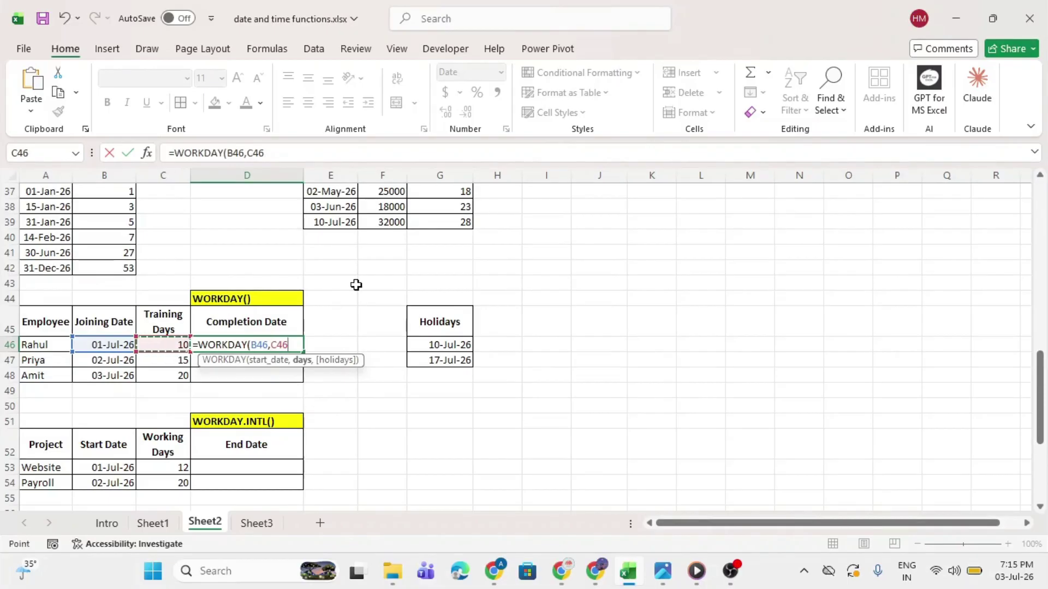
{"action": "type", "text": ")"}
{"action": "key", "text": "Return"}
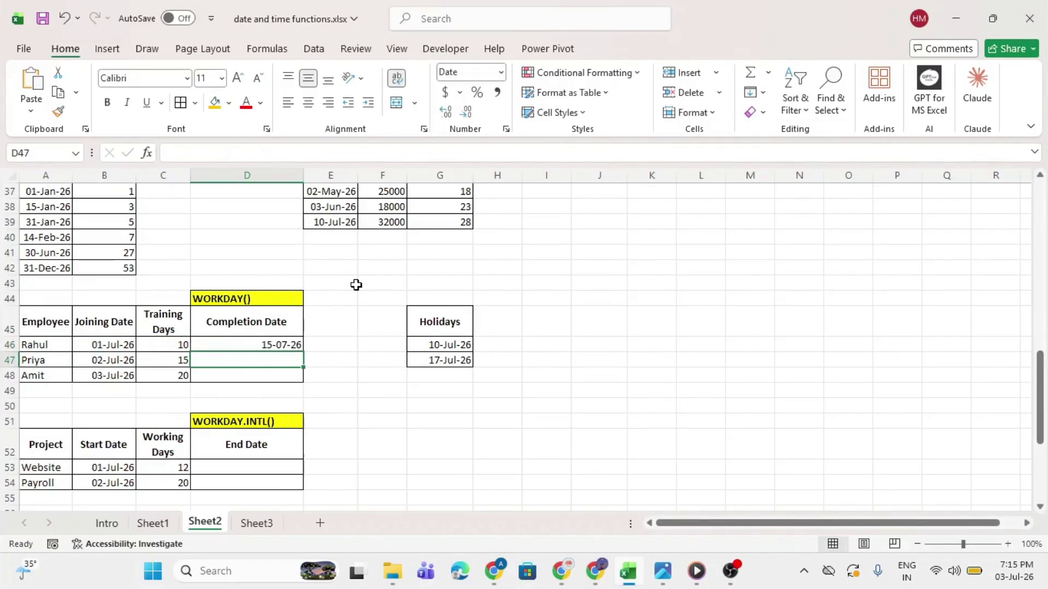
Step: Add the holiday range G46:G47 to the formula in D46, making it =WORKDAY(B46,C46,G46:G47), and check the date against the Holidays list
{"action": "left_click", "coordinate": [263, 343]}
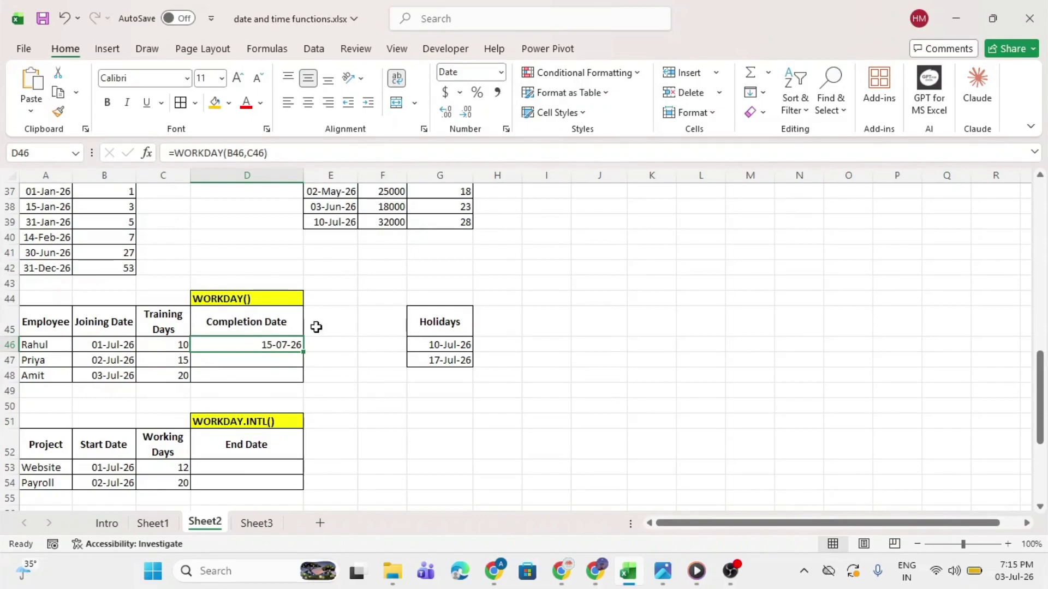
{"action": "left_click", "coordinate": [107, 349]}
{"action": "left_click", "coordinate": [175, 341]}
{"action": "left_click", "coordinate": [247, 347]}
{"action": "double_click", "coordinate": [289, 345]}
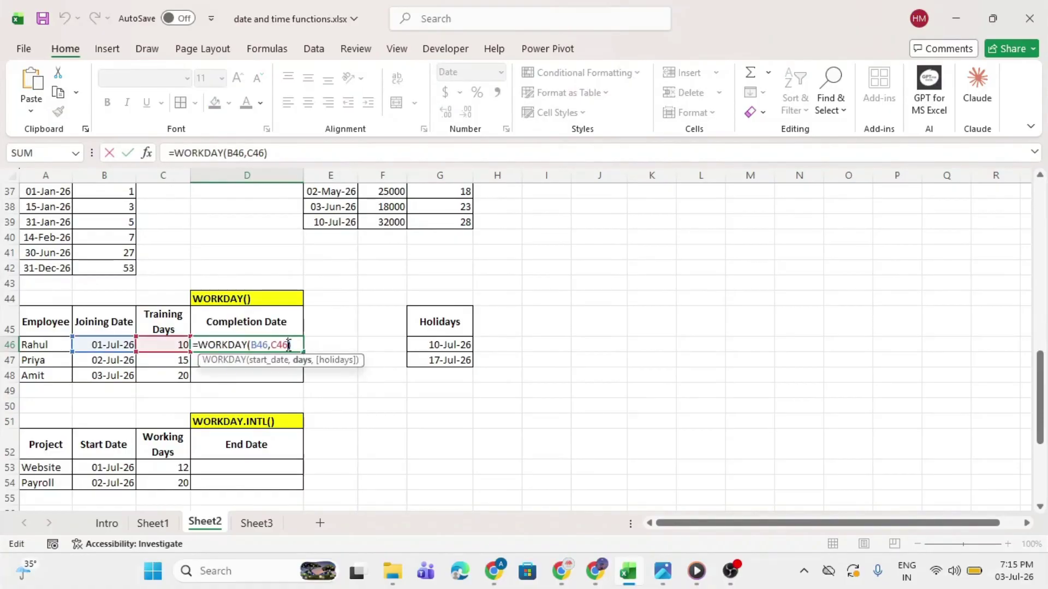
{"action": "type", "text": ","}
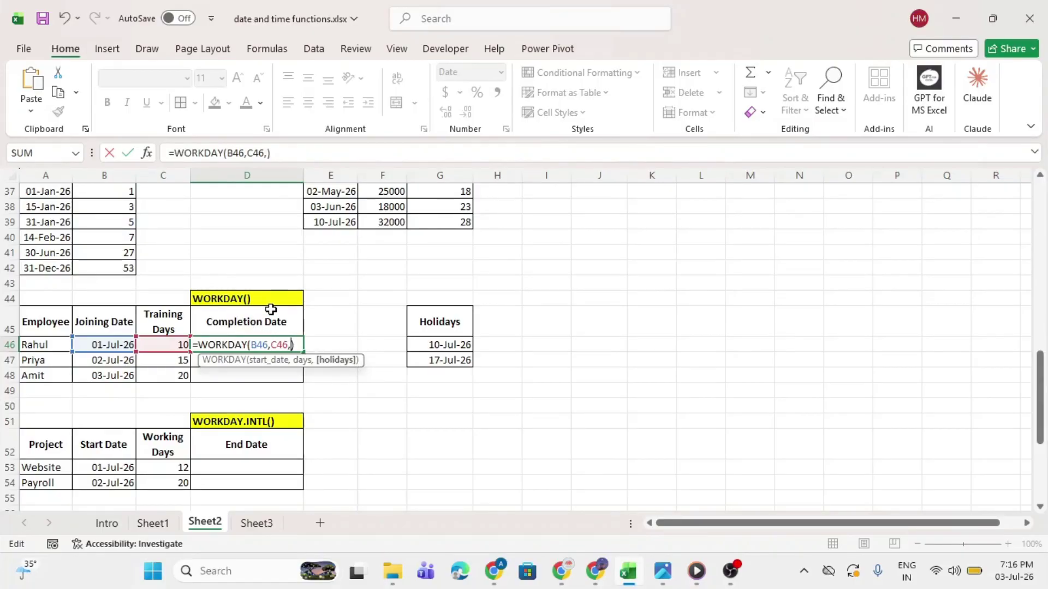
{"action": "left_click_drag", "start_coordinate": [423, 344], "coordinate": [426, 362]}
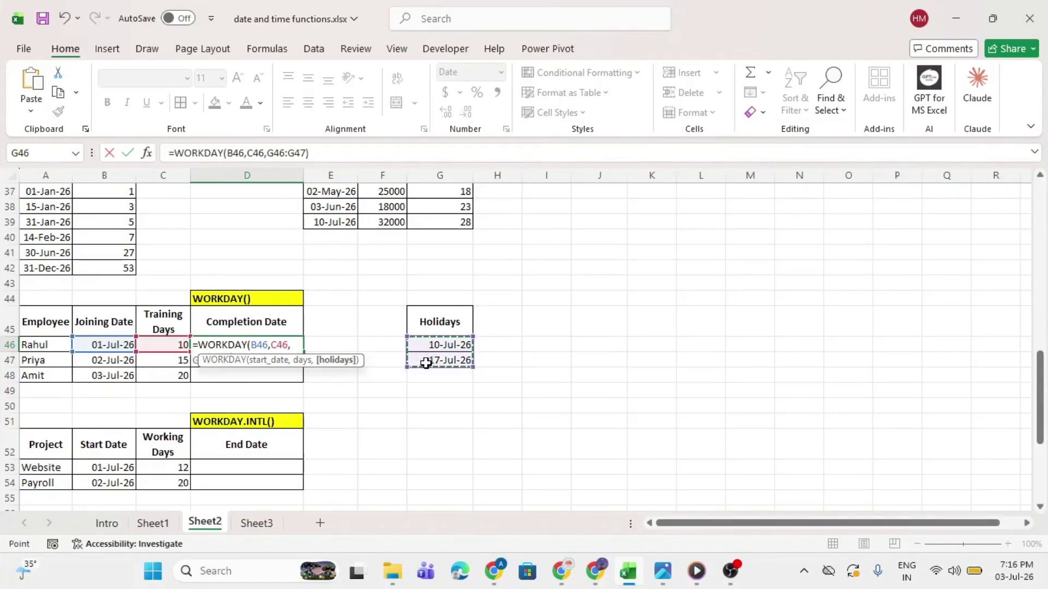
{"action": "type", "text": "))"}
{"action": "key", "text": "Return"}
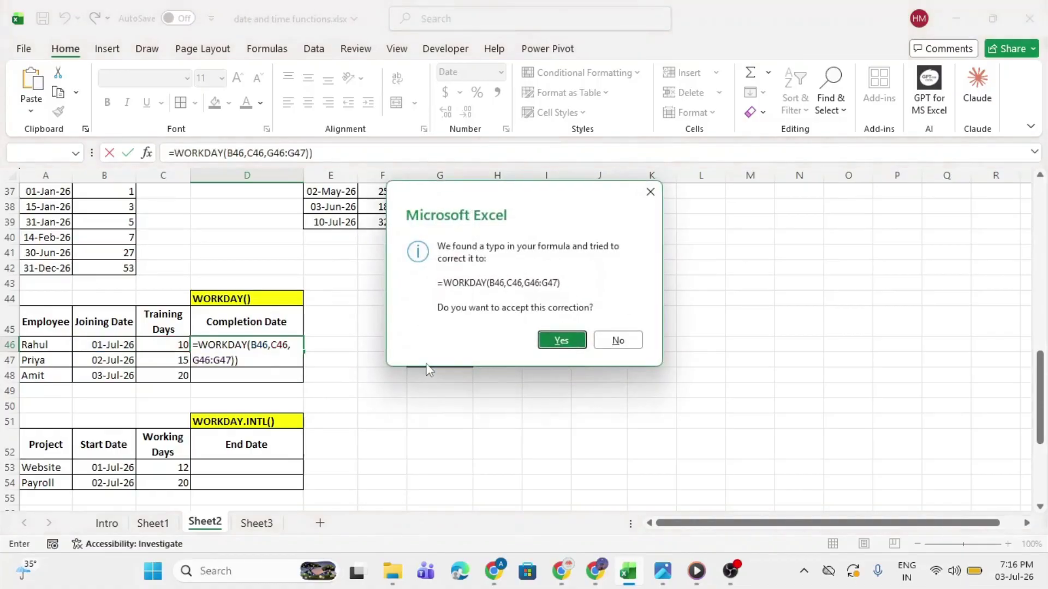
{"action": "left_click", "coordinate": [578, 344]}
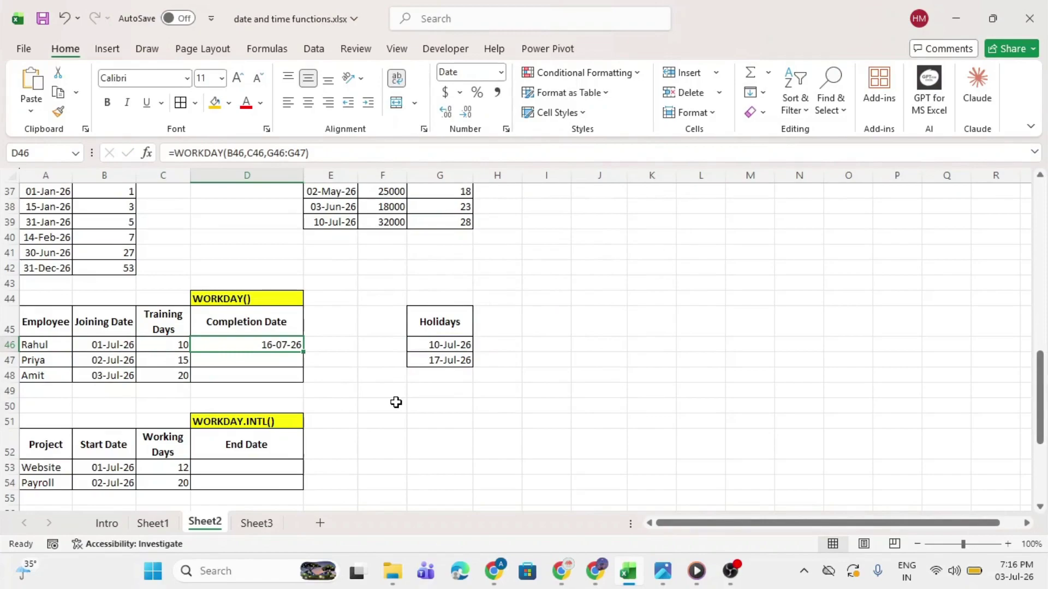
{"action": "left_click", "coordinate": [445, 345]}
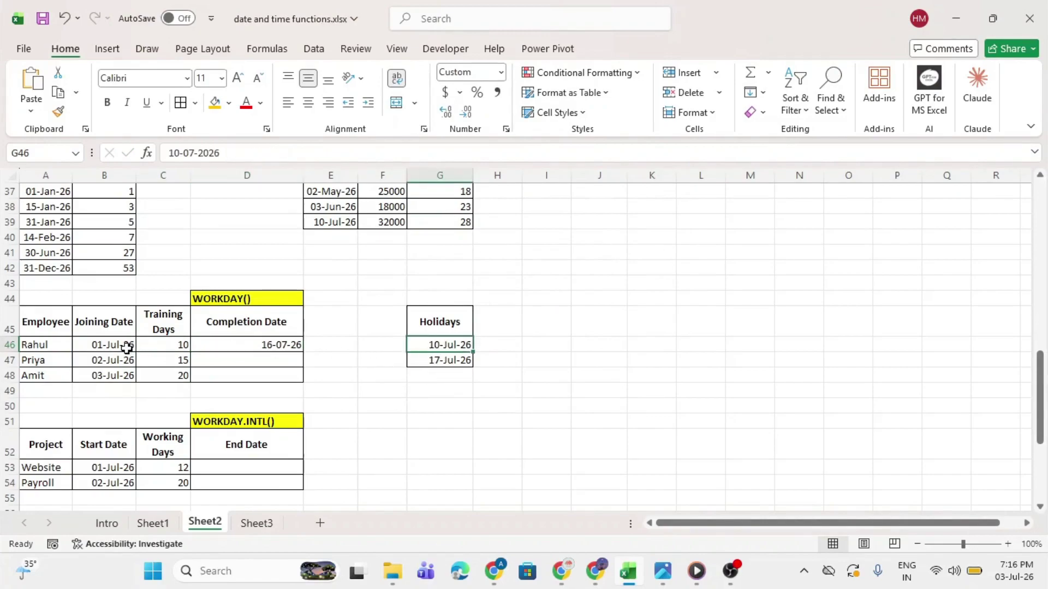
{"action": "left_click", "coordinate": [273, 345]}
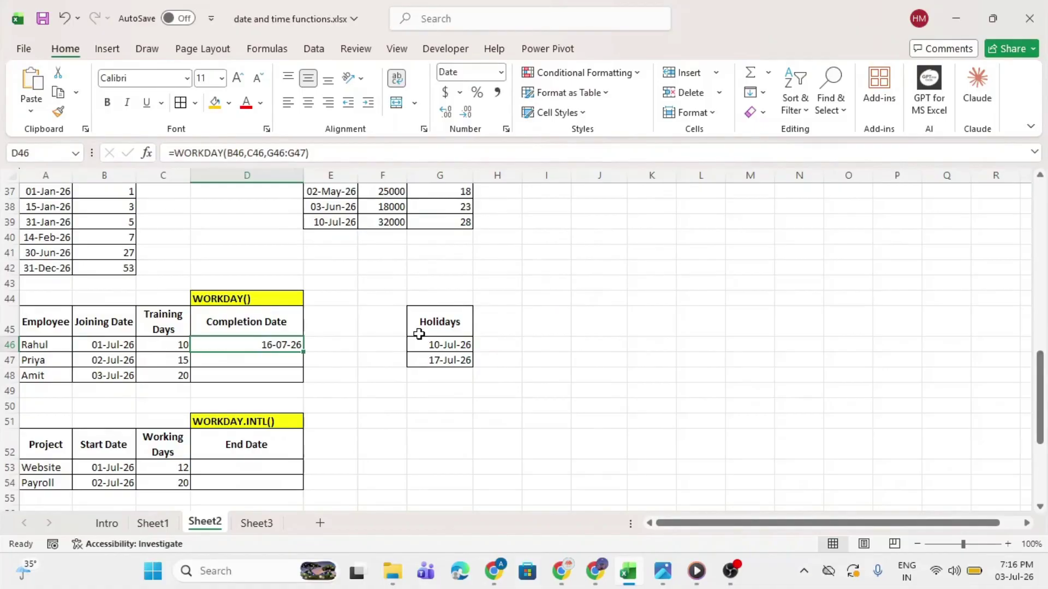
Step: Examine the WORKDAY.INTL project table in A52:D54, including its Project, Start Date, Working Days and End Date columns
{"action": "scroll", "coordinate": [295, 371], "scroll_direction": "down", "scroll_amount": 2}
{"action": "left_click", "coordinate": [267, 342]}
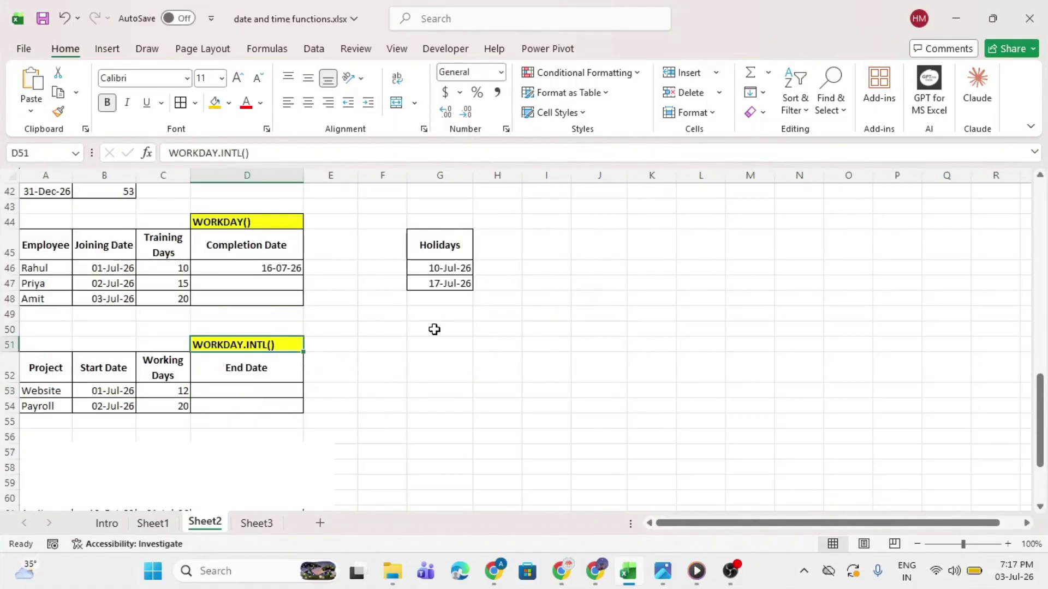
{"action": "left_click", "coordinate": [360, 342]}
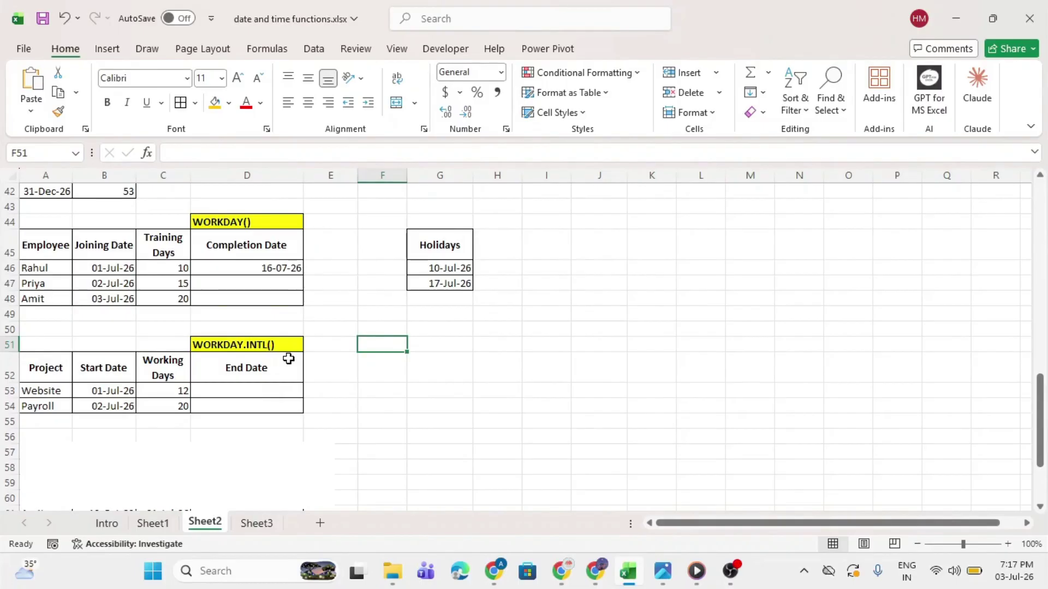
{"action": "left_click", "coordinate": [251, 390]}
{"action": "left_click_drag", "start_coordinate": [42, 370], "coordinate": [115, 402]}
{"action": "left_click", "coordinate": [154, 368]}
{"action": "left_click_drag", "start_coordinate": [155, 367], "coordinate": [153, 404]}
{"action": "left_click", "coordinate": [152, 395]}
Step: Begin a WORKDAY.INTL formula in D53 using B53 as the start date and C53 as the number of days
{"action": "left_click", "coordinate": [225, 395]}
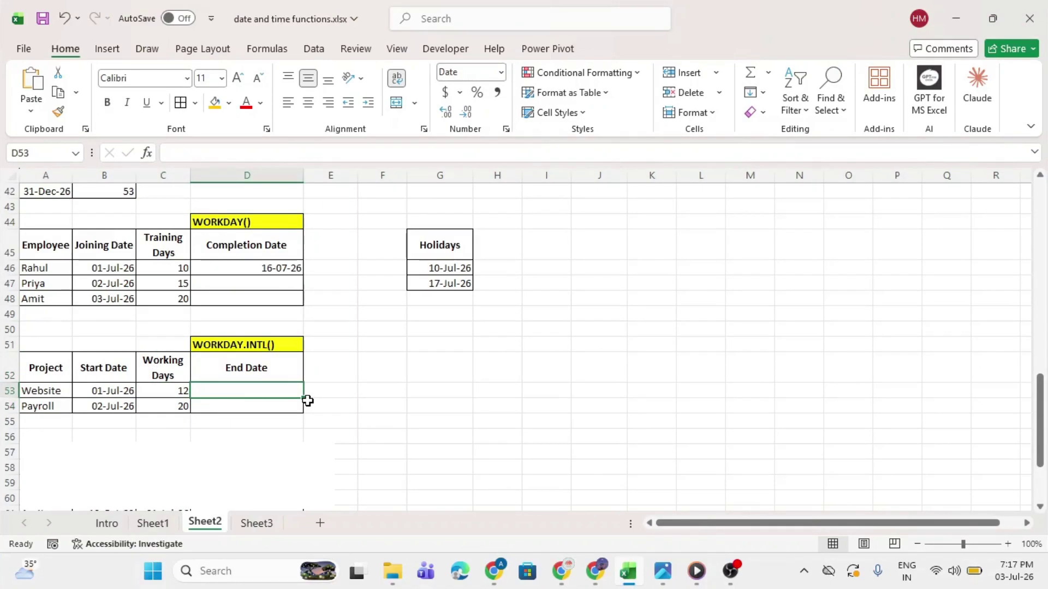
{"action": "type", "text": "=work"}
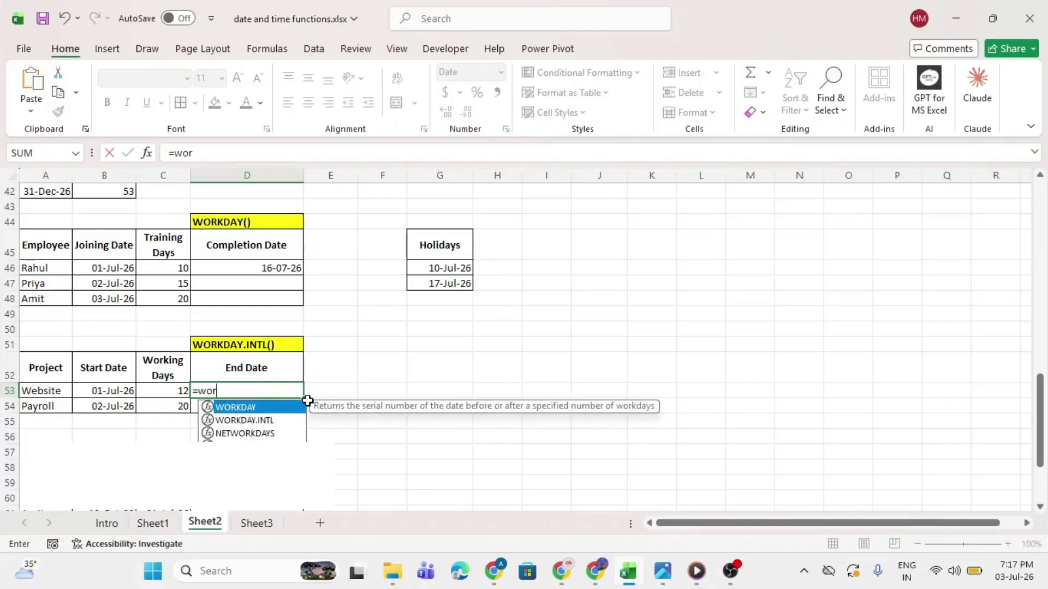
{"action": "key", "text": "Down"}
{"action": "key", "text": "Tab"}
{"action": "key", "text": "Left"}
{"action": "key", "text": "Left"}
{"action": "type", "text": ","}
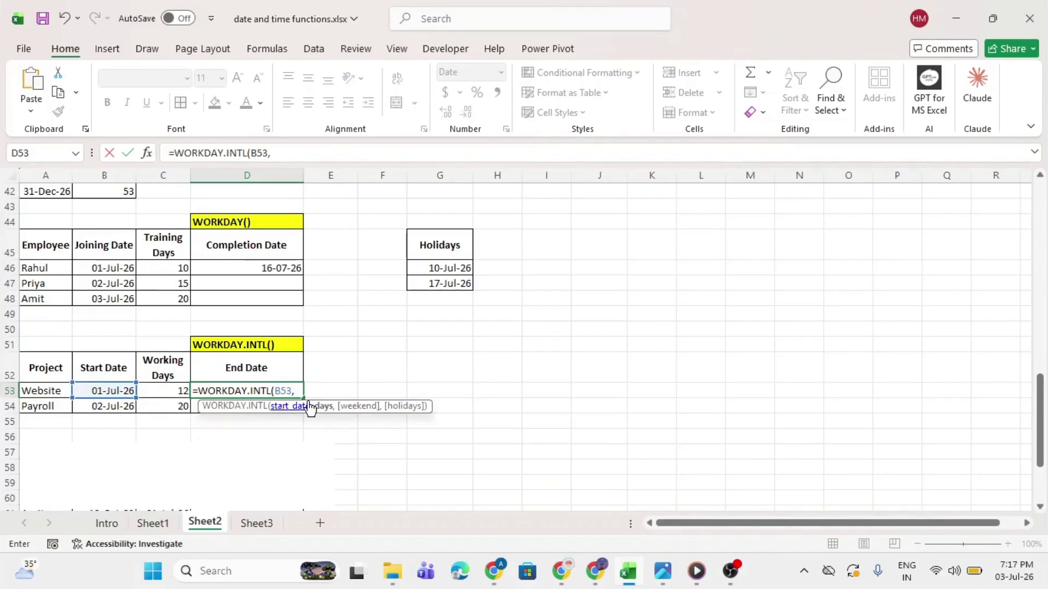
{"action": "left_click", "coordinate": [156, 389]}
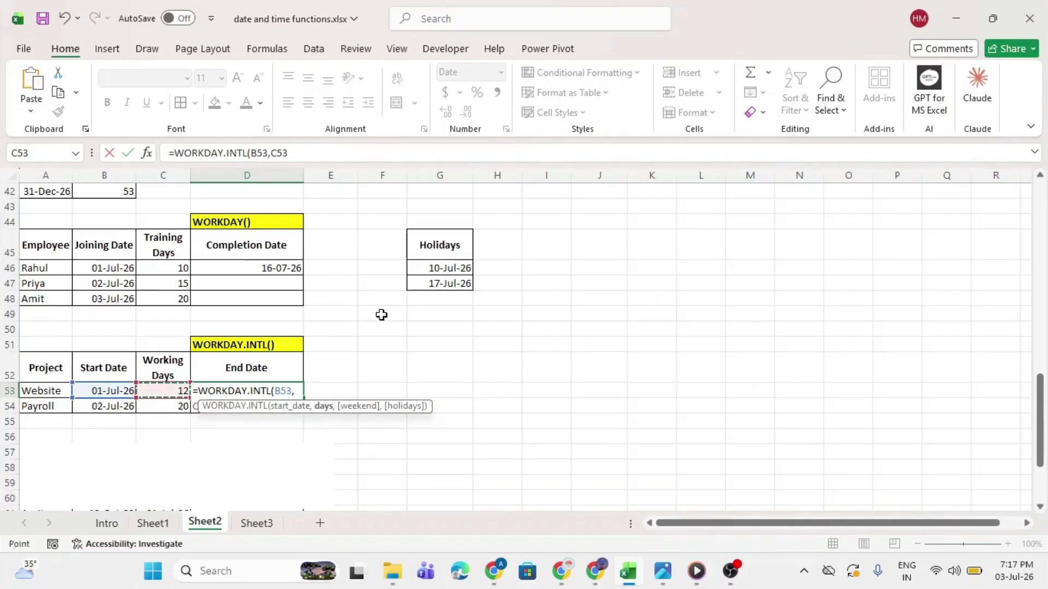
Step: Complete the D53 formula with the Sunday only weekend option (11) and holidays G46:G47, making it =WORKDAY.INTL(B53,C53,11,G46:G47)
{"action": "type", "text": ","}
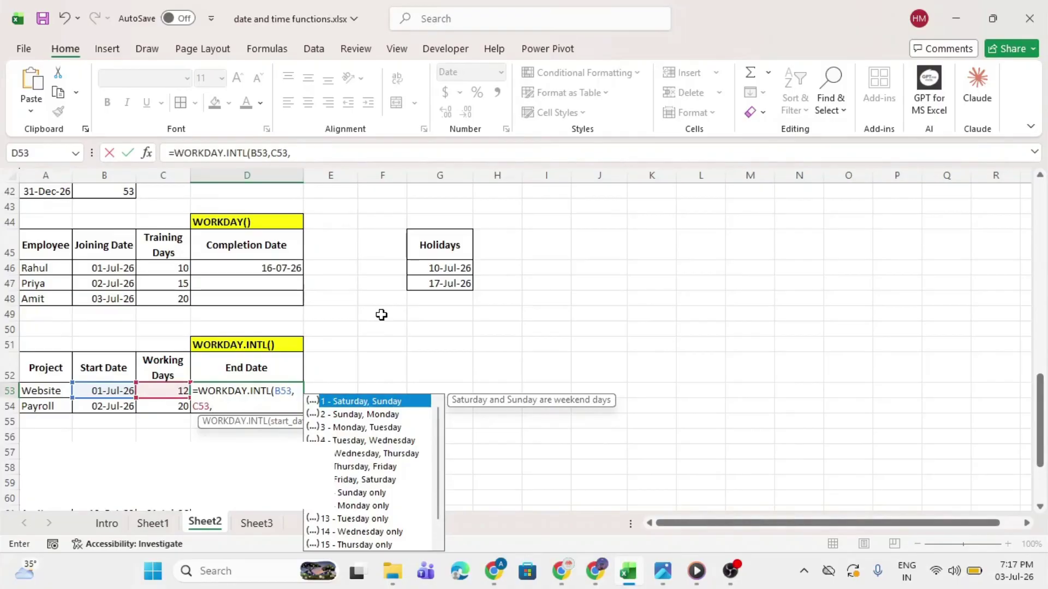
{"action": "key", "text": "Down"}
{"action": "key", "text": "Down"}
{"action": "key", "text": "Down"}
{"action": "key", "text": "Down"}
{"action": "key", "text": "Down"}
{"action": "key", "text": "Down"}
{"action": "key", "text": "Down"}
{"action": "key", "text": "Down"}
{"action": "key", "text": "Down"}
{"action": "key", "text": "Down"}
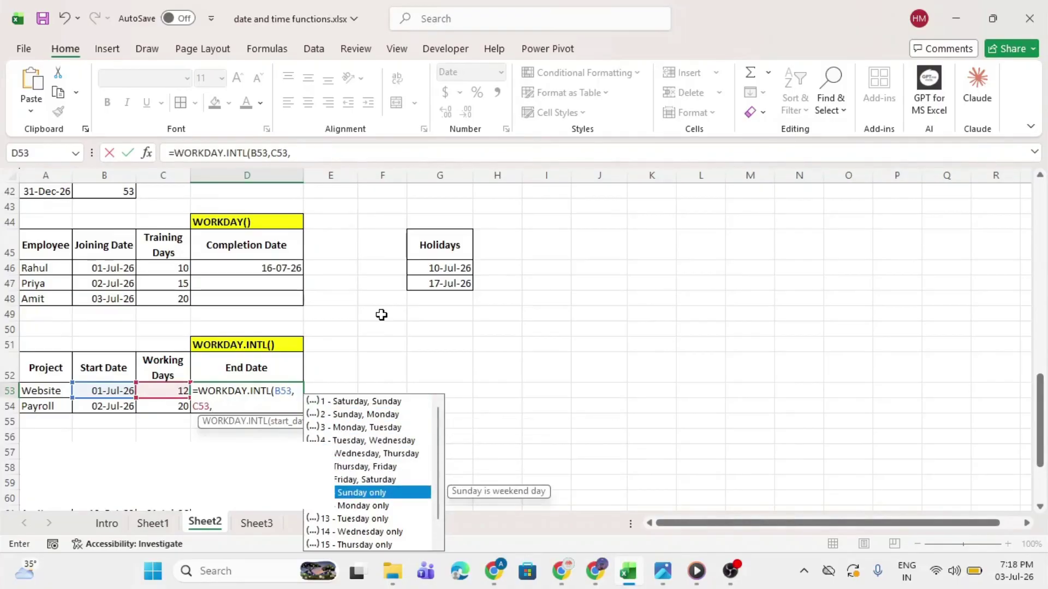
{"action": "key", "text": "Tab"}
{"action": "type", "text": ","}
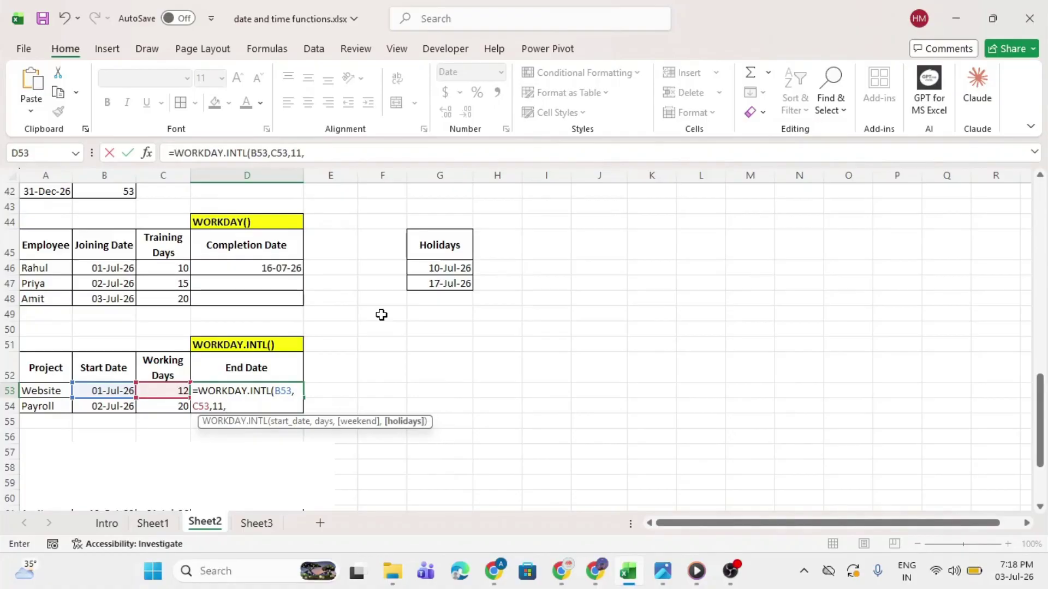
{"action": "left_click_drag", "start_coordinate": [461, 266], "coordinate": [458, 283]}
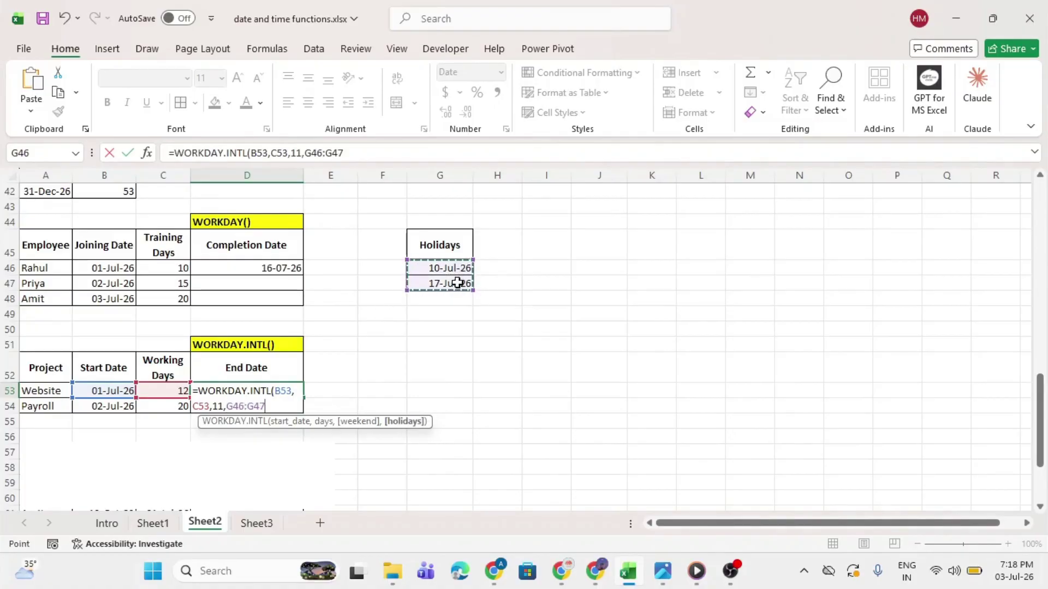
{"action": "key", "text": "Return"}
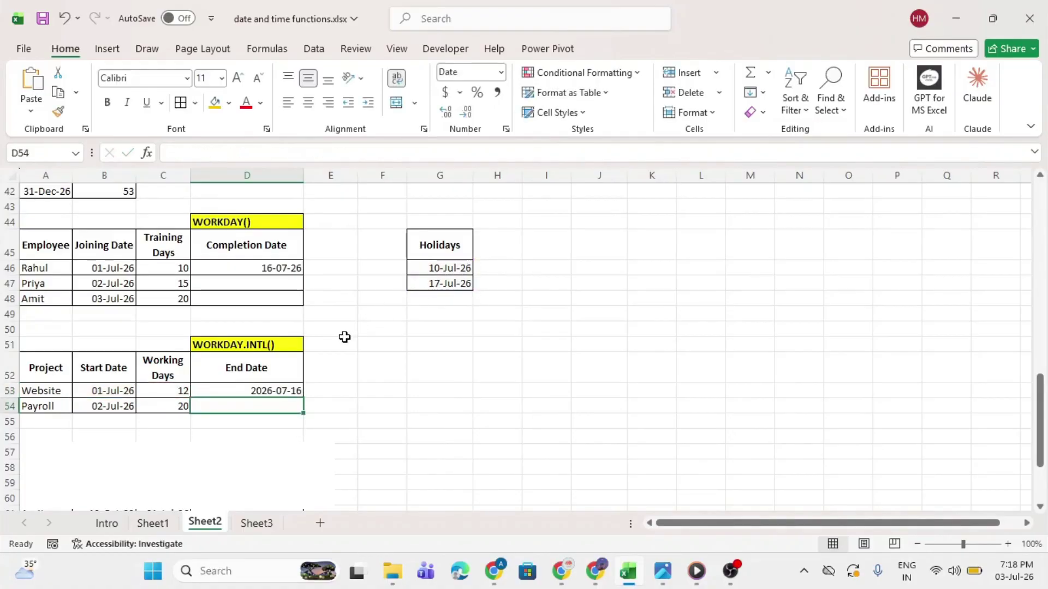
Step: Fill the End Date formula from D53 down to D54 and check the Website project's start date, working days and end date
{"action": "left_click", "coordinate": [276, 389]}
{"action": "left_click_drag", "start_coordinate": [307, 401], "coordinate": [307, 412]}
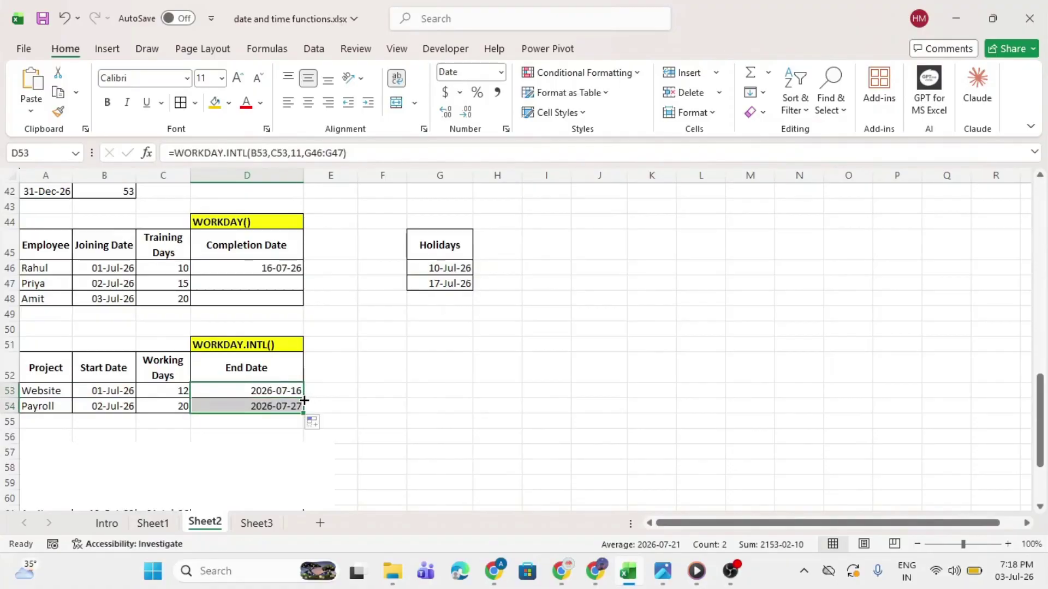
{"action": "left_click", "coordinate": [279, 392]}
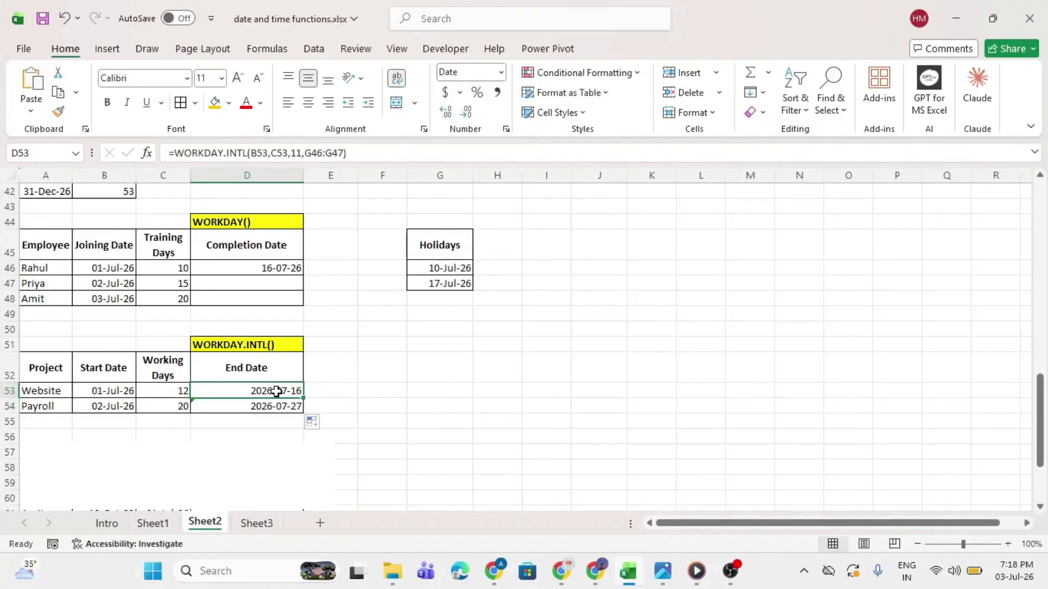
{"action": "left_click", "coordinate": [114, 388]}
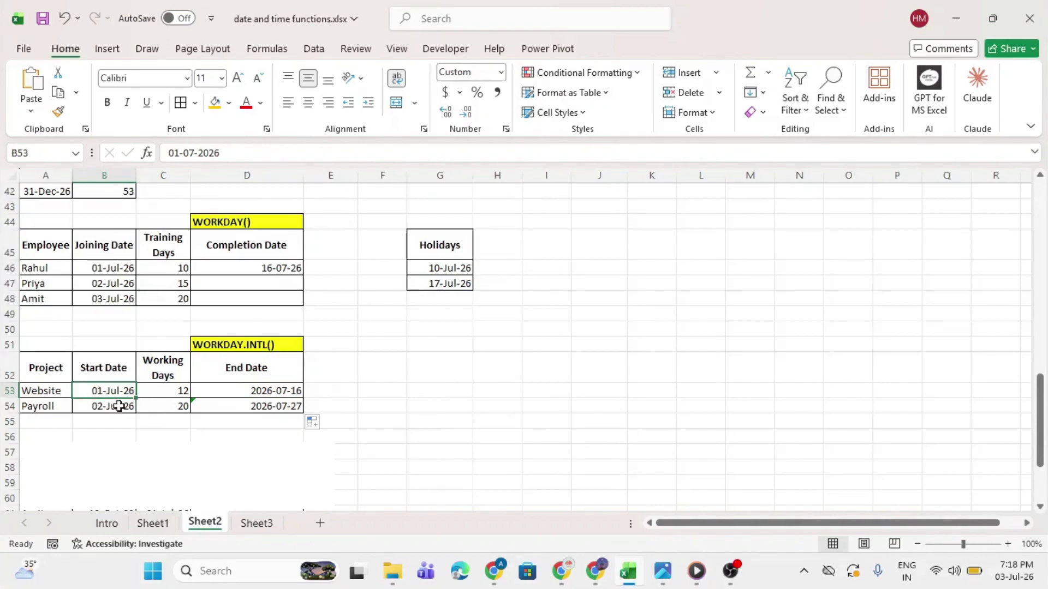
{"action": "left_click", "coordinate": [155, 392]}
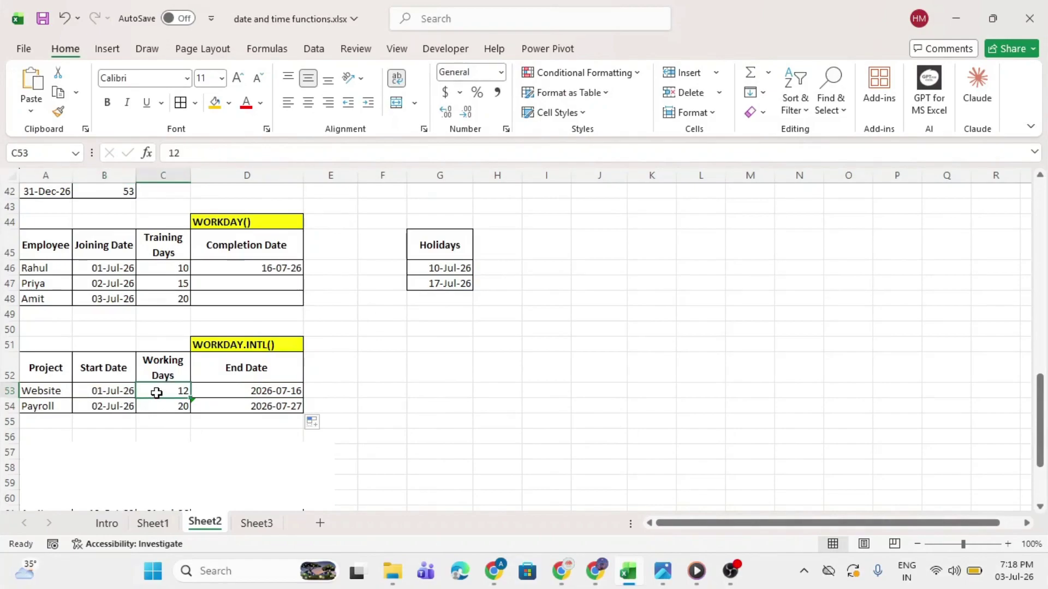
{"action": "left_click", "coordinate": [247, 392]}
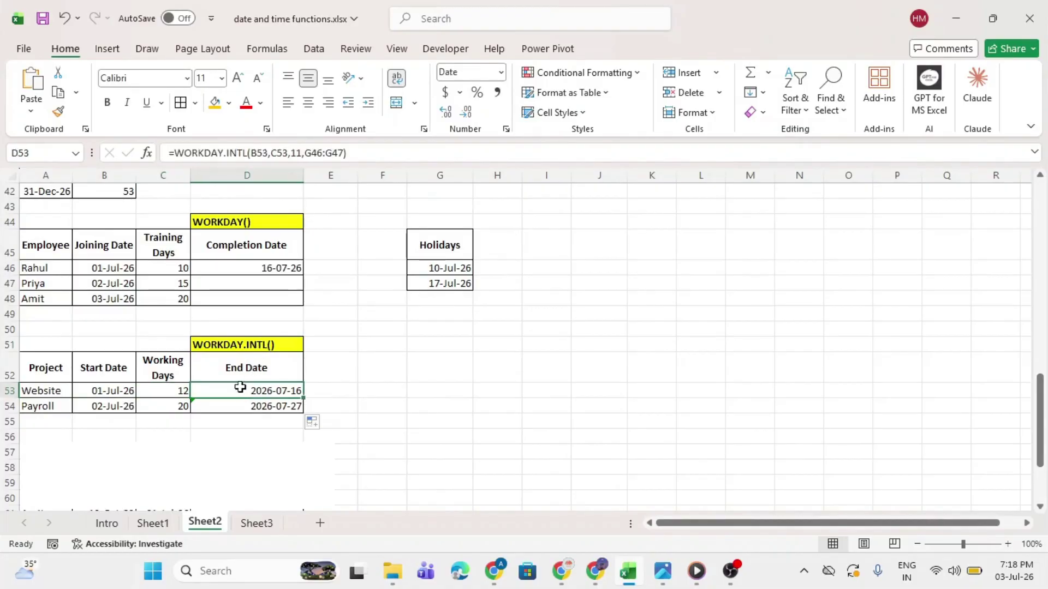